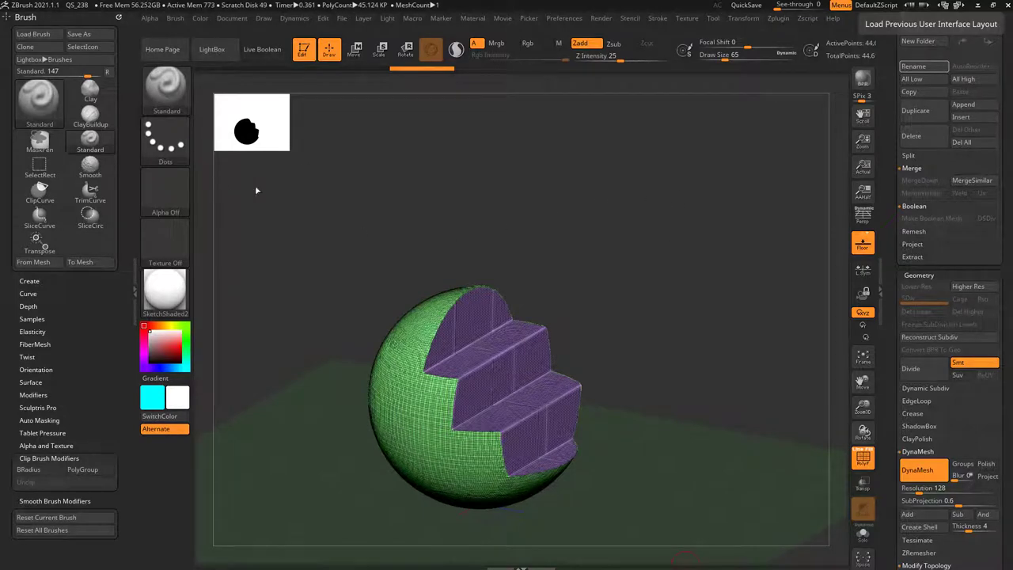
Step: Replace the stepped sphere with the Cylinder3D_1 primitive as the active tool
drag(890, 218, 895, 346)
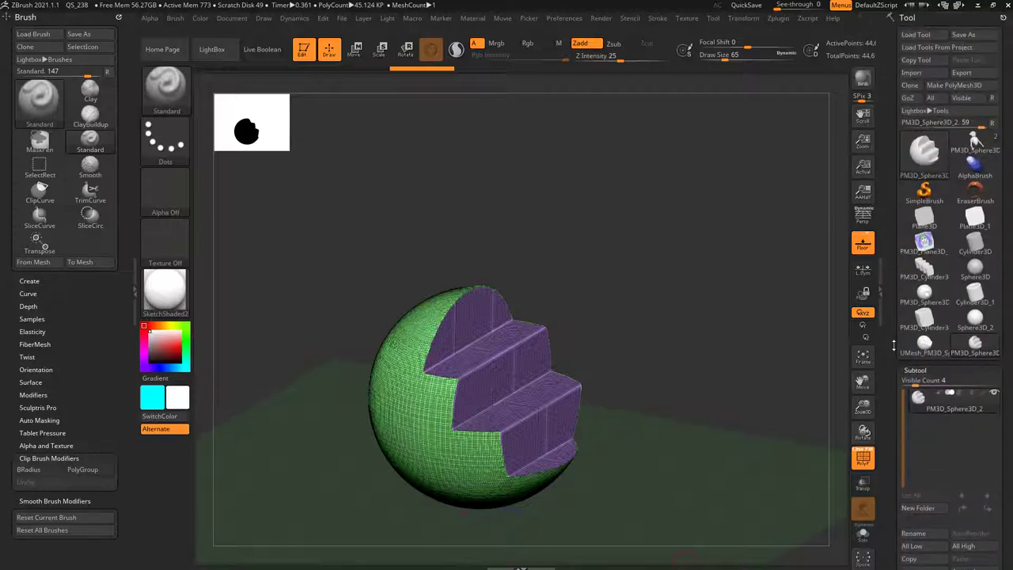
click(928, 161)
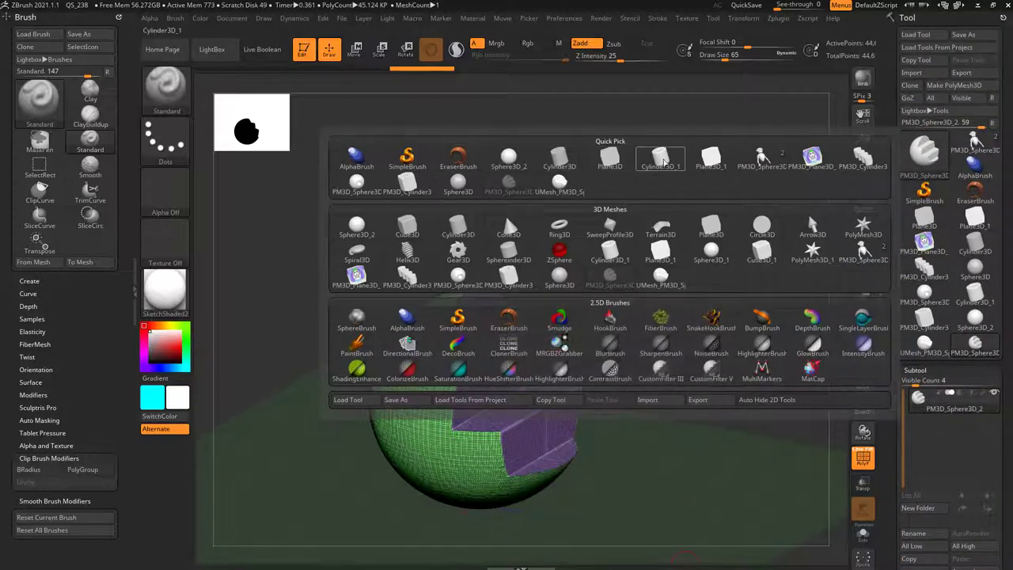
click(663, 163)
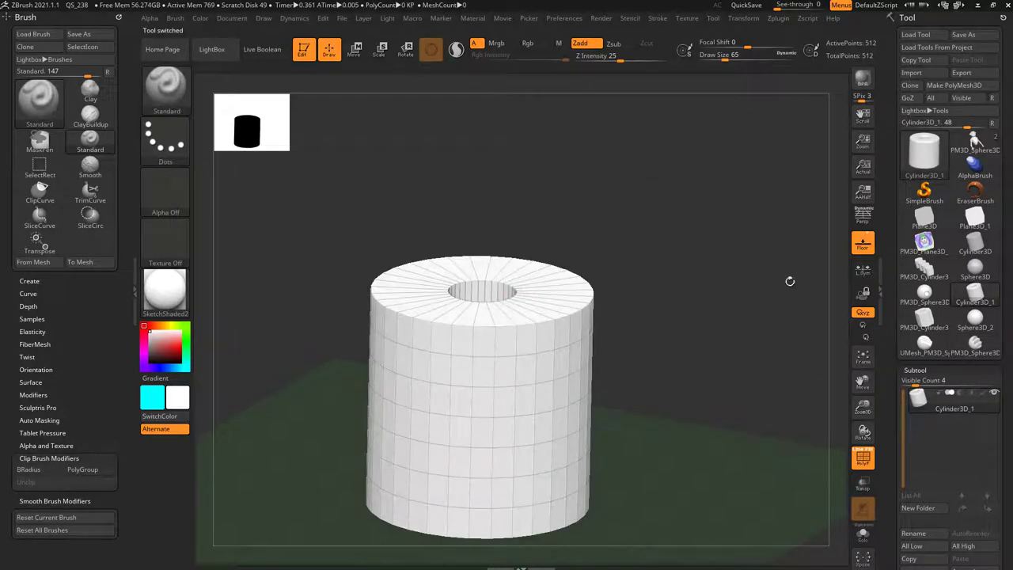
Step: Lower the Inner Radius in the cylinder's Initialize settings until the central hole is closed
drag(715, 316, 718, 384)
drag(890, 321, 892, 183)
shift+click(913, 329)
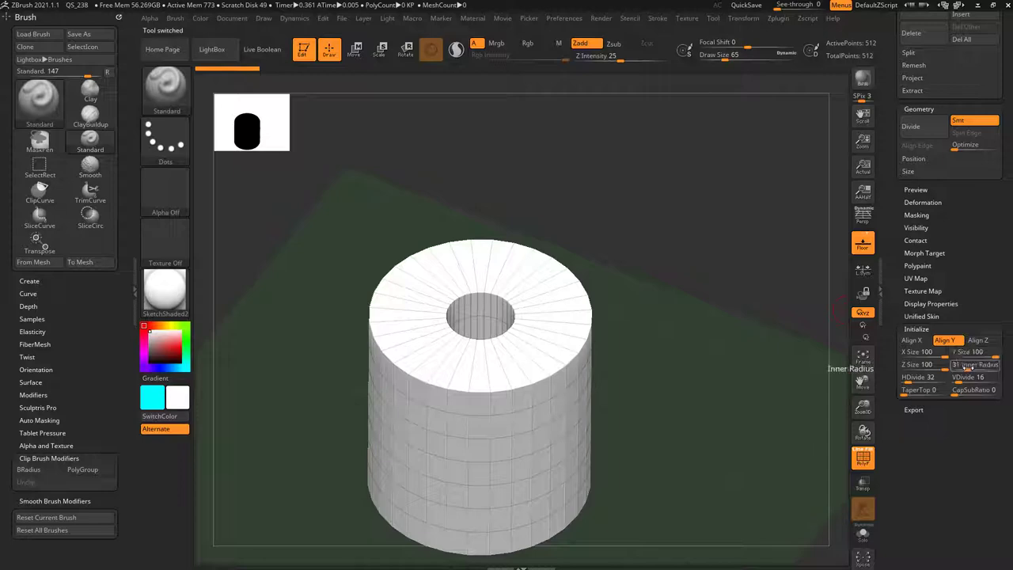
drag(968, 368, 935, 369)
drag(893, 281, 892, 396)
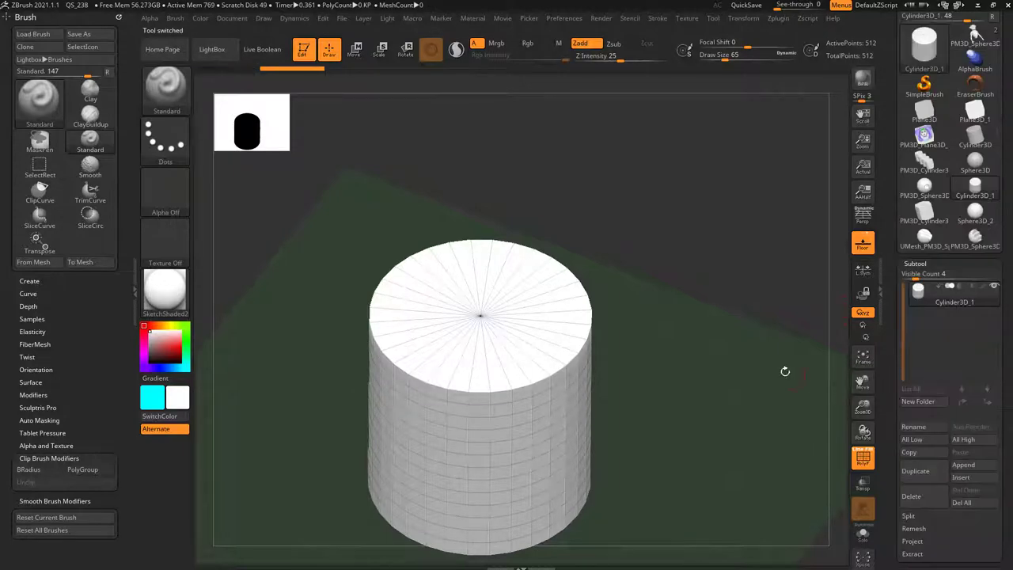
drag(784, 371, 772, 281)
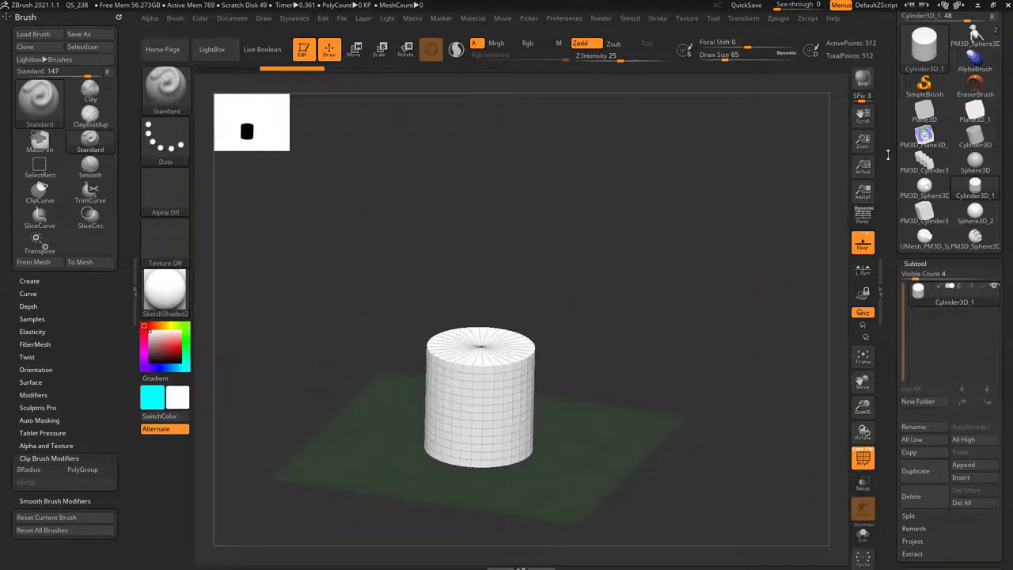
Step: Convert the solid cylinder primitive into an editable PolyMesh3D
drag(887, 154, 890, 260)
click(951, 85)
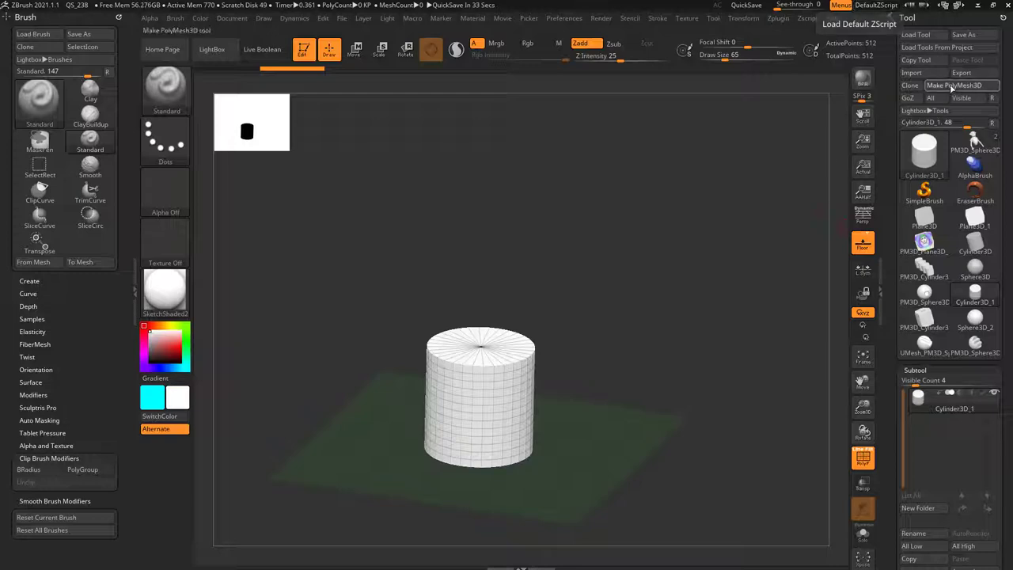
drag(736, 233, 719, 232)
drag(605, 292, 631, 334)
scroll(897, 262, down, 5)
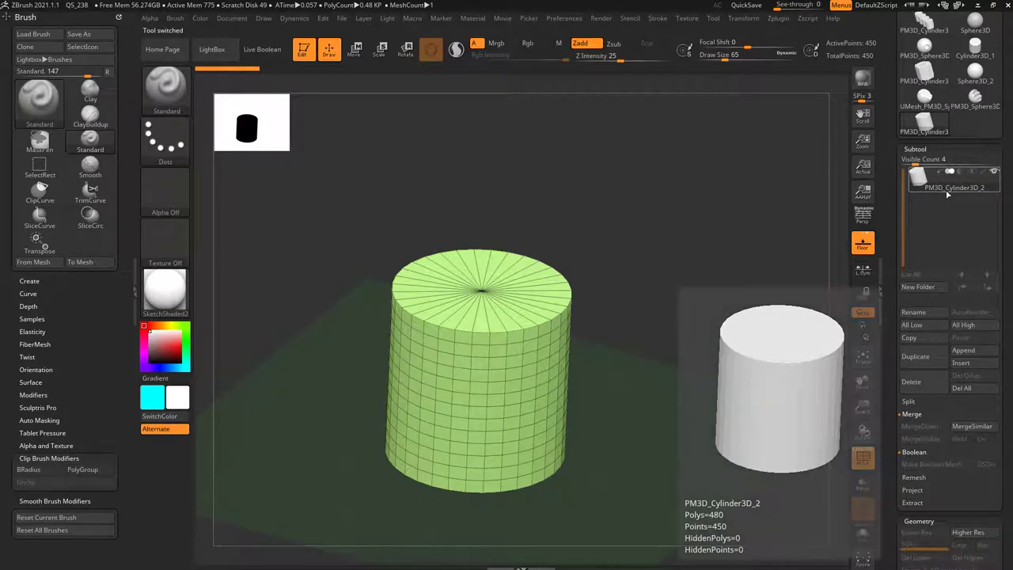
Step: Duplicate the cylinder subtool so that a second copy sits in the same place
drag(892, 195, 894, 226)
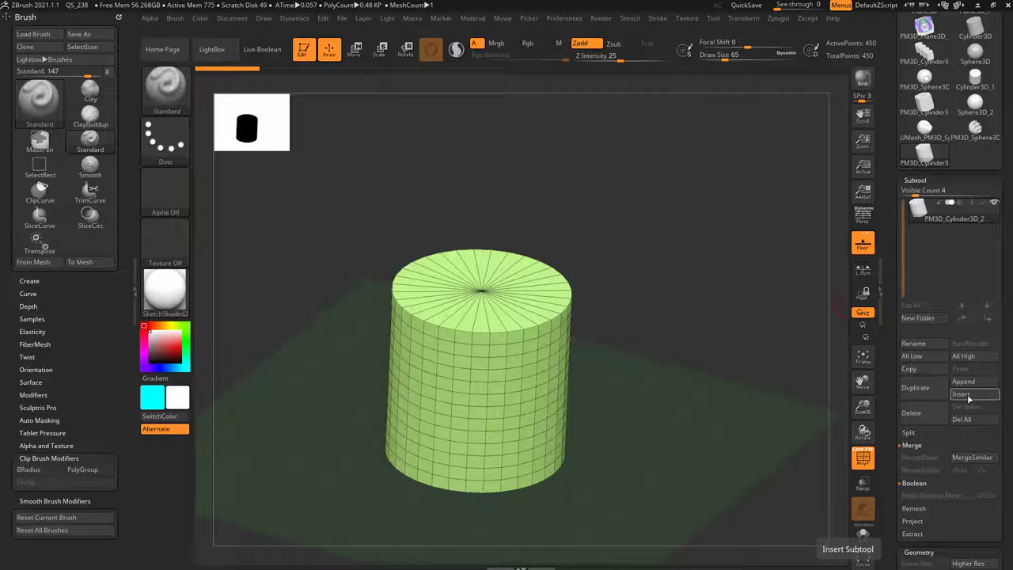
drag(807, 291, 787, 286)
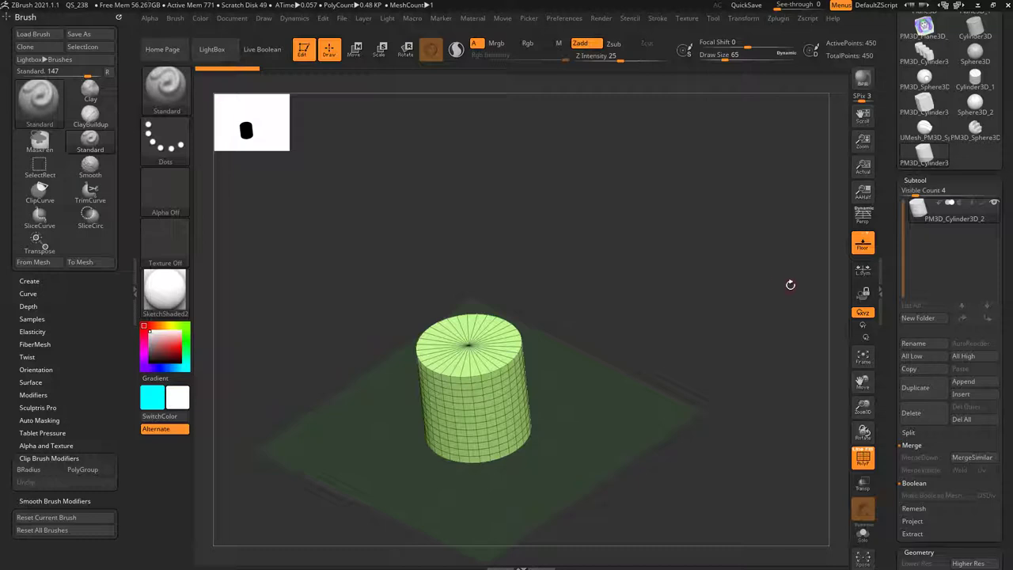
drag(673, 398, 689, 325)
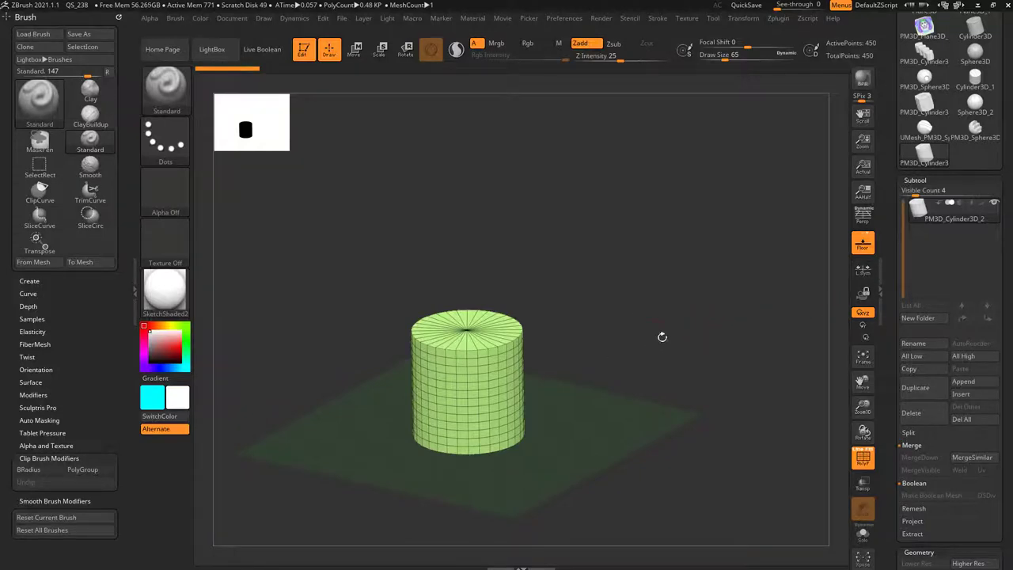
click(915, 387)
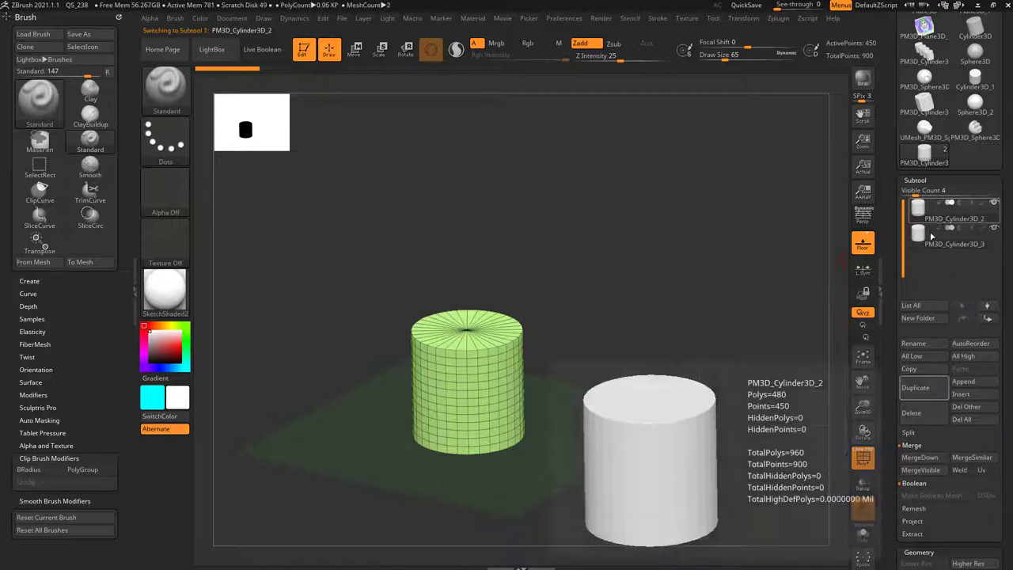
Step: Select the duplicated cylinder subtool and assign it a single new polygroup
drag(764, 284, 664, 308)
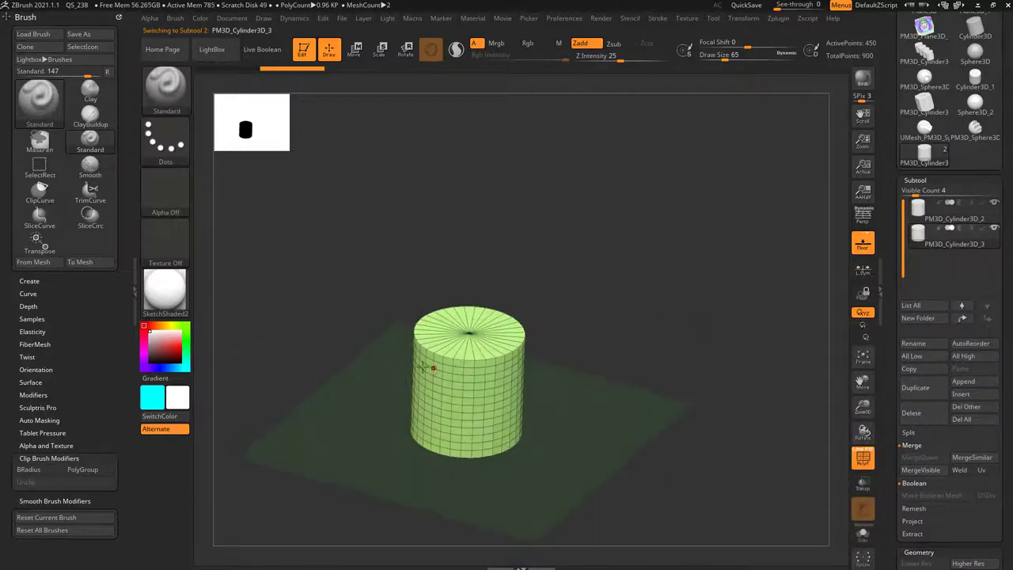
mouse_move(592, 311)
mouse_down()
mouse_move(578, 309)
mouse_move(596, 310)
mouse_up()
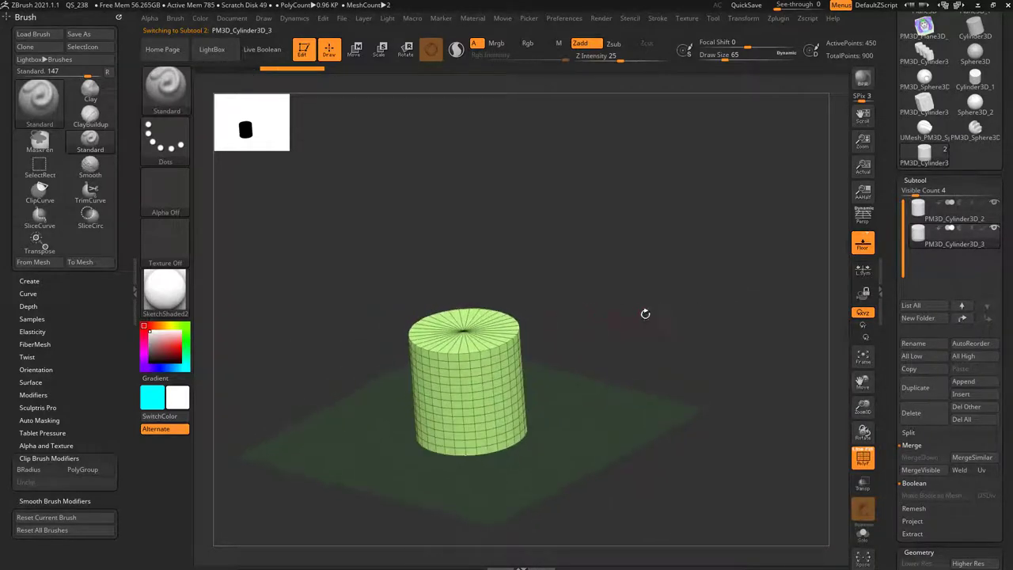
key(ctrl+w)
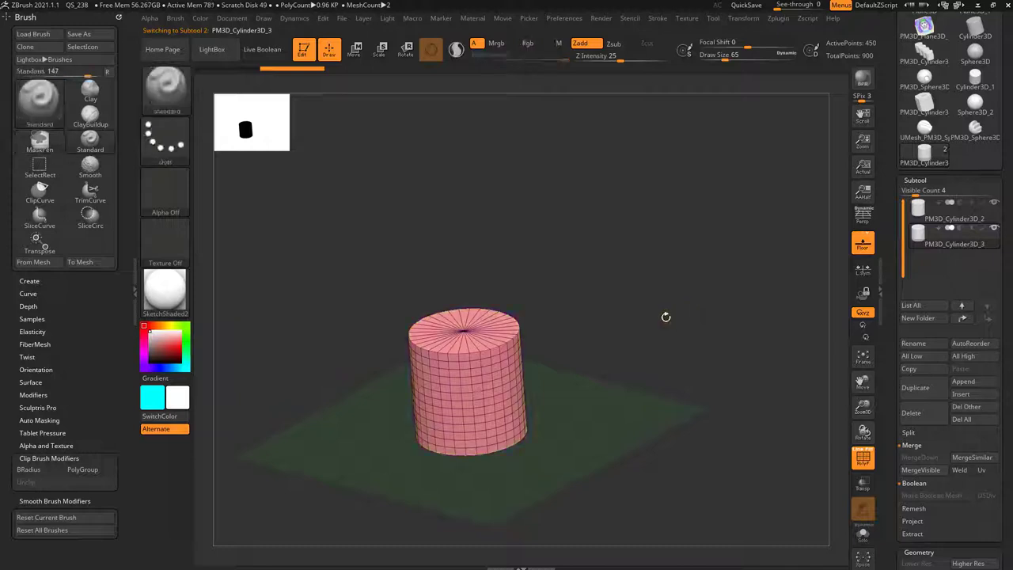
drag(665, 317, 701, 360)
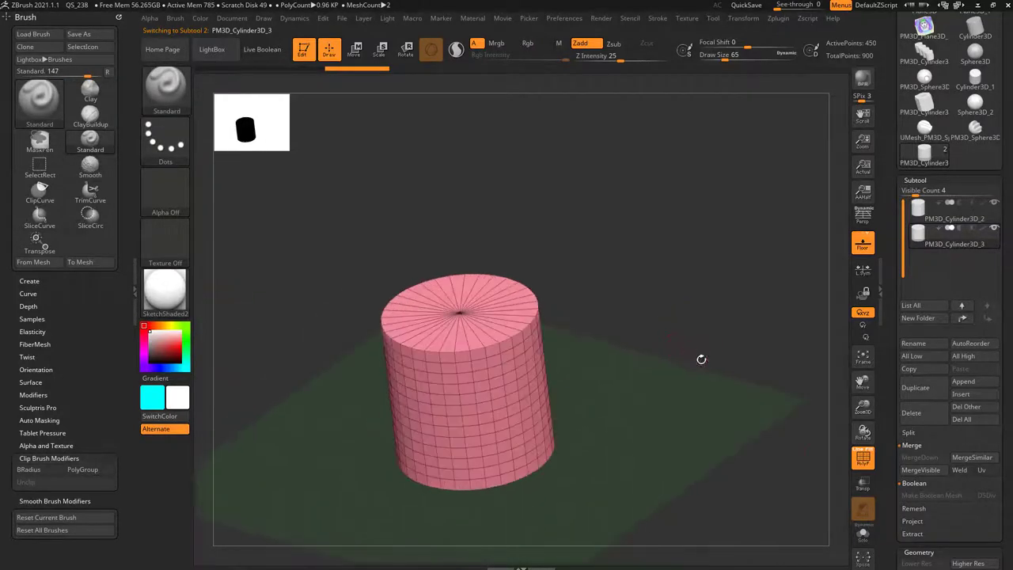
Step: Examine the two overlapping cylinder subtools by activating each in turn, with and without Solo mode, ending on the duplicate
click(862, 535)
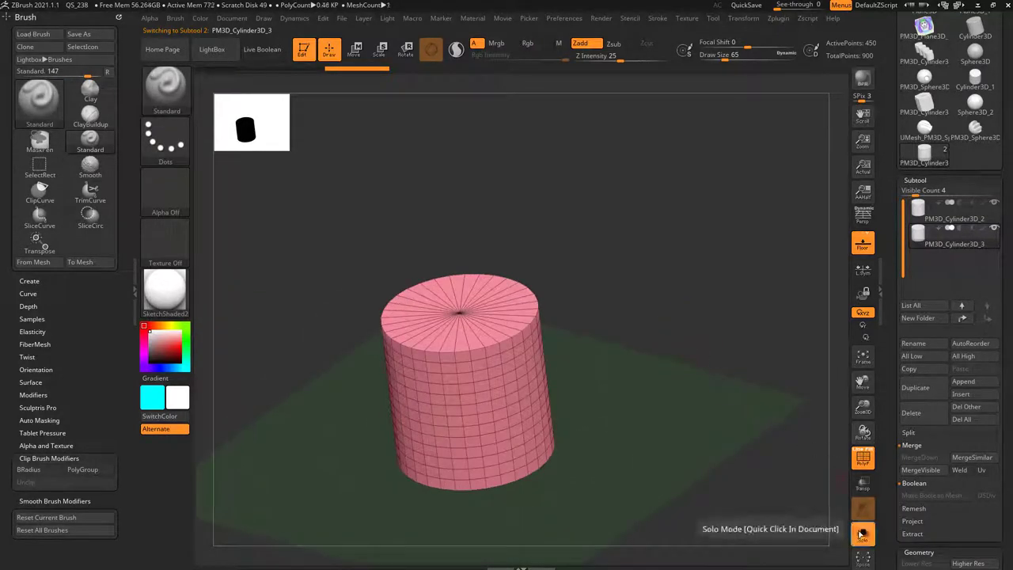
click(938, 224)
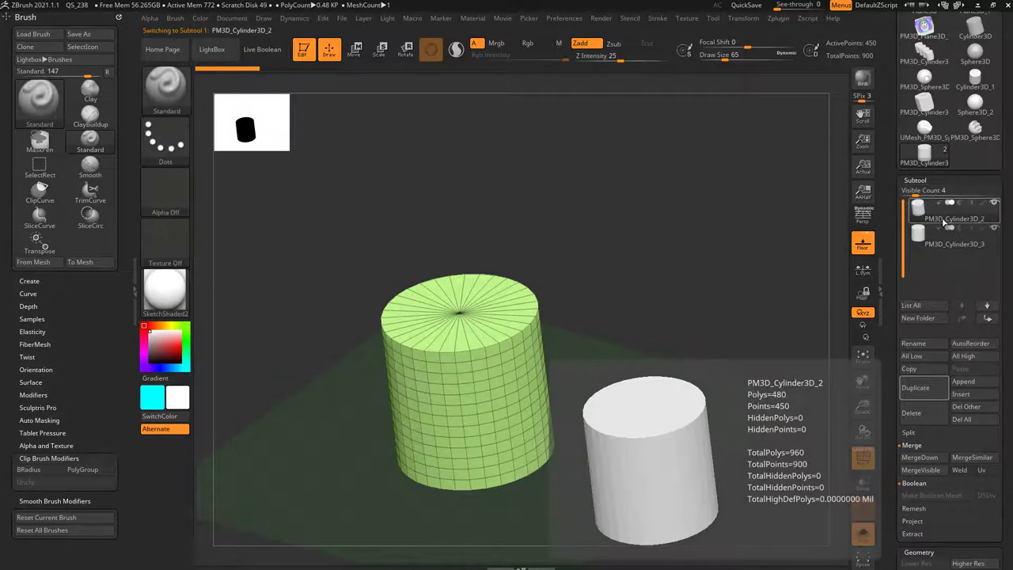
click(943, 239)
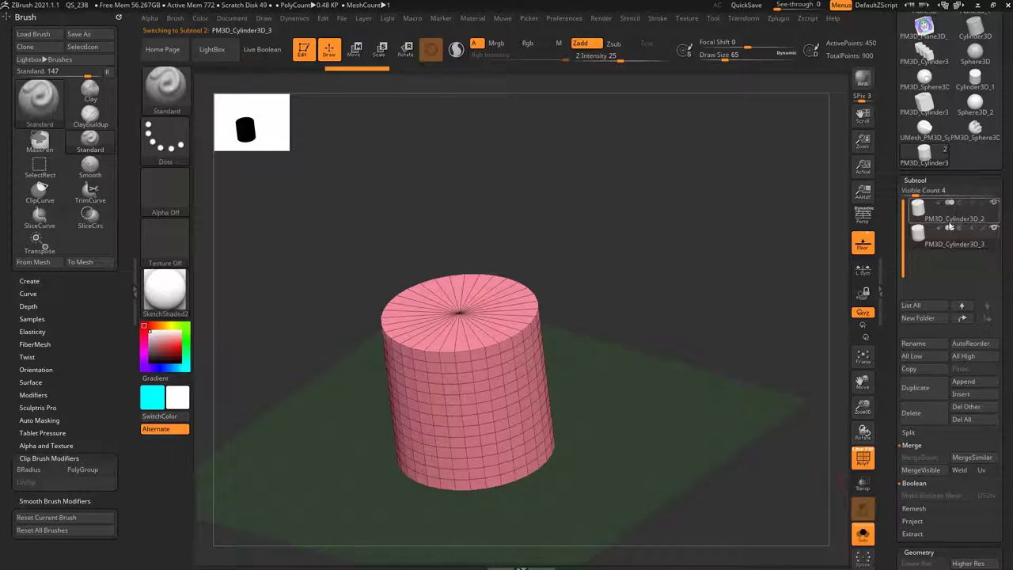
click(949, 222)
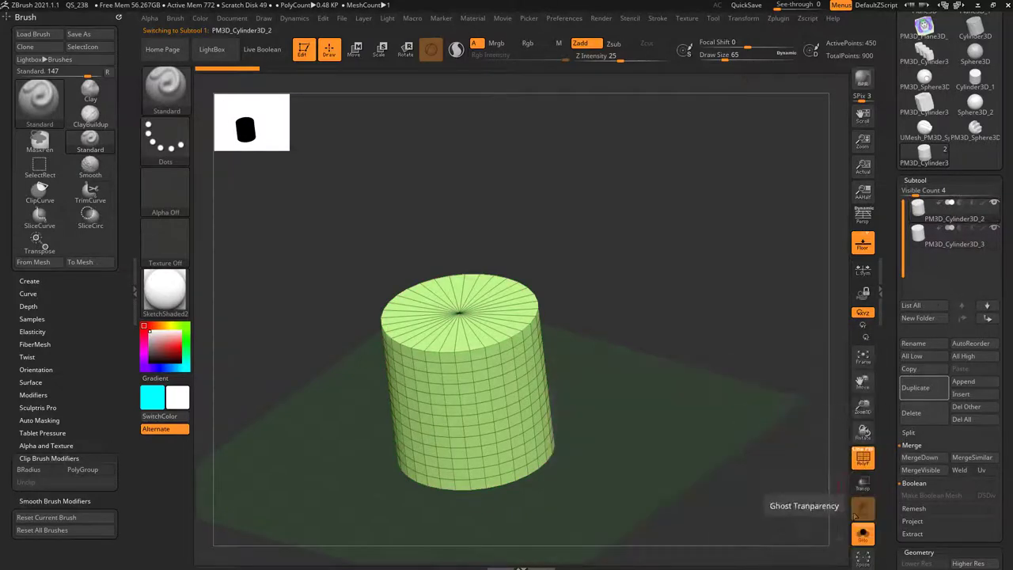
click(863, 530)
click(949, 243)
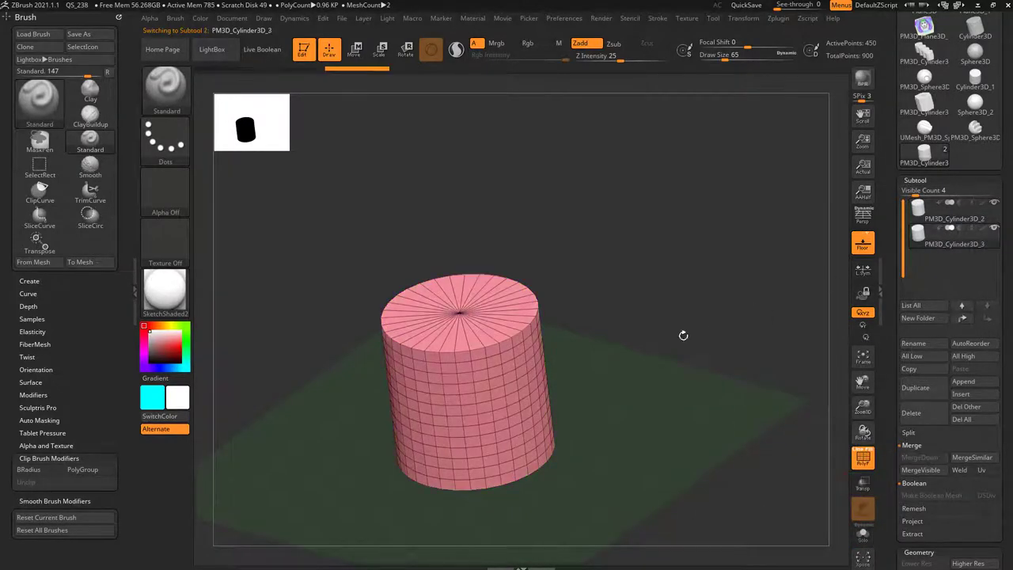
drag(583, 299, 616, 291)
click(959, 222)
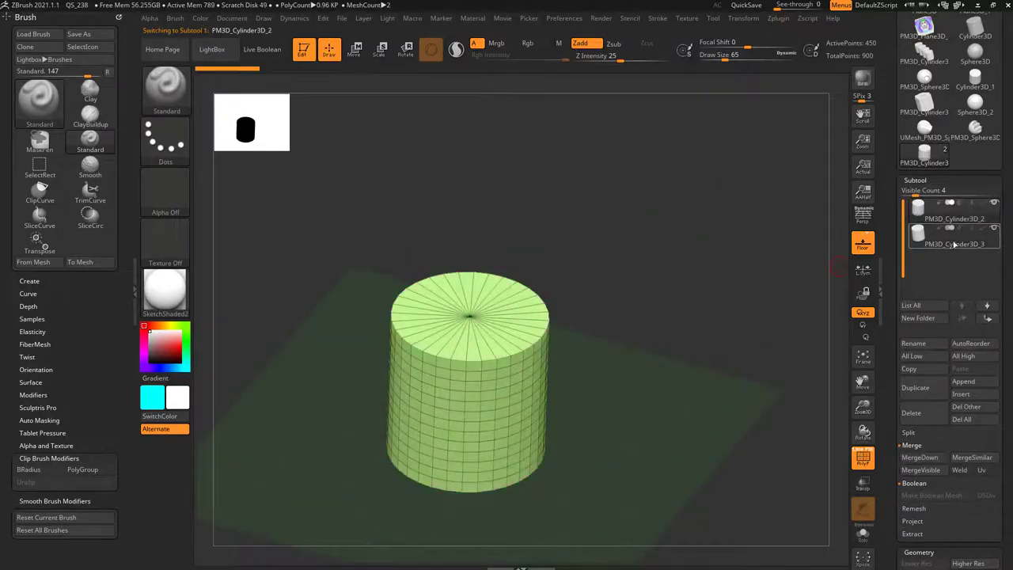
click(954, 244)
drag(801, 256, 712, 285)
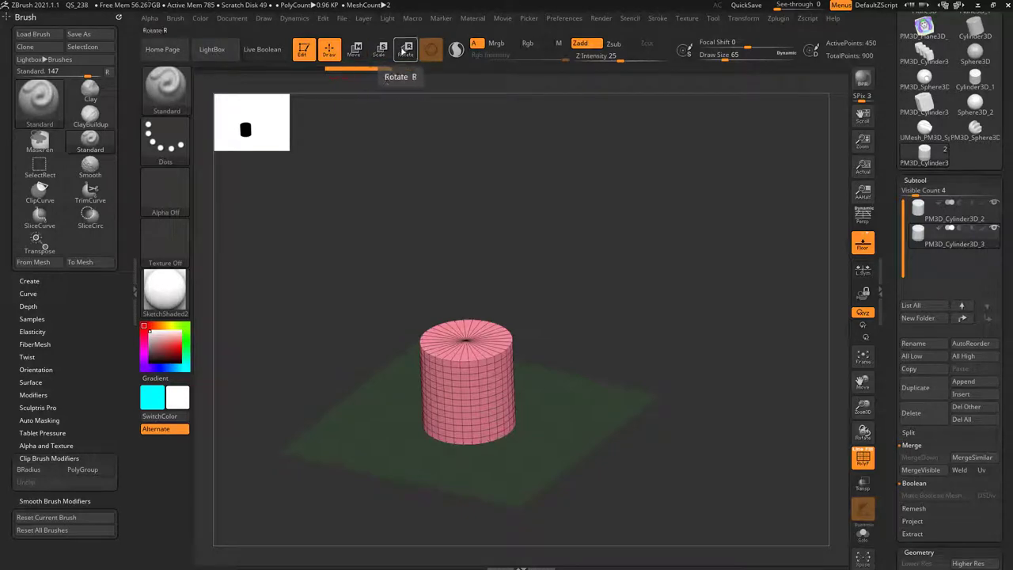
Step: Enter Rotate mode, try out the transpose line on the pink cylinder in place of the 3D gizmo, and restore the gizmo
click(404, 49)
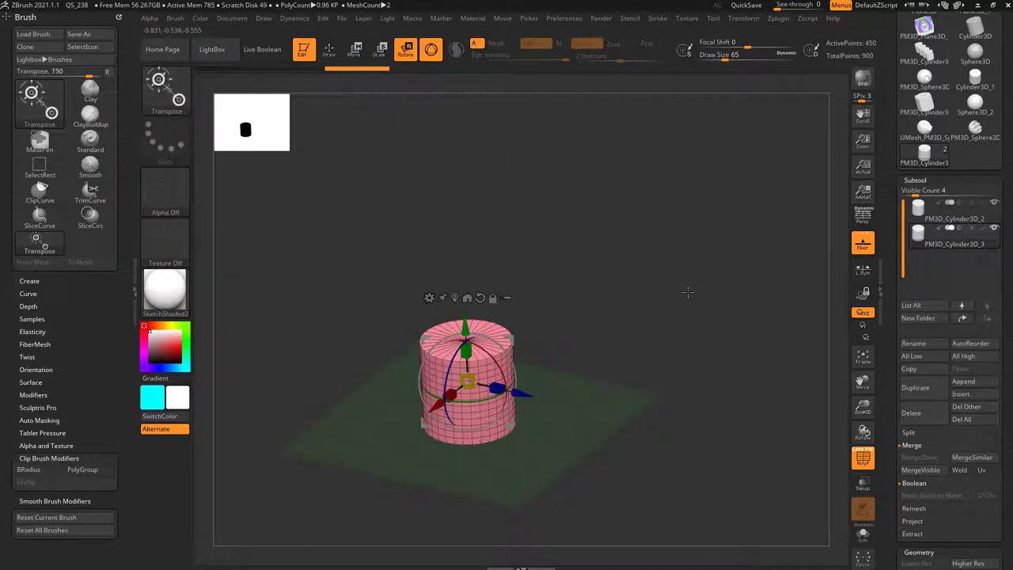
alt+drag(689, 308, 690, 311)
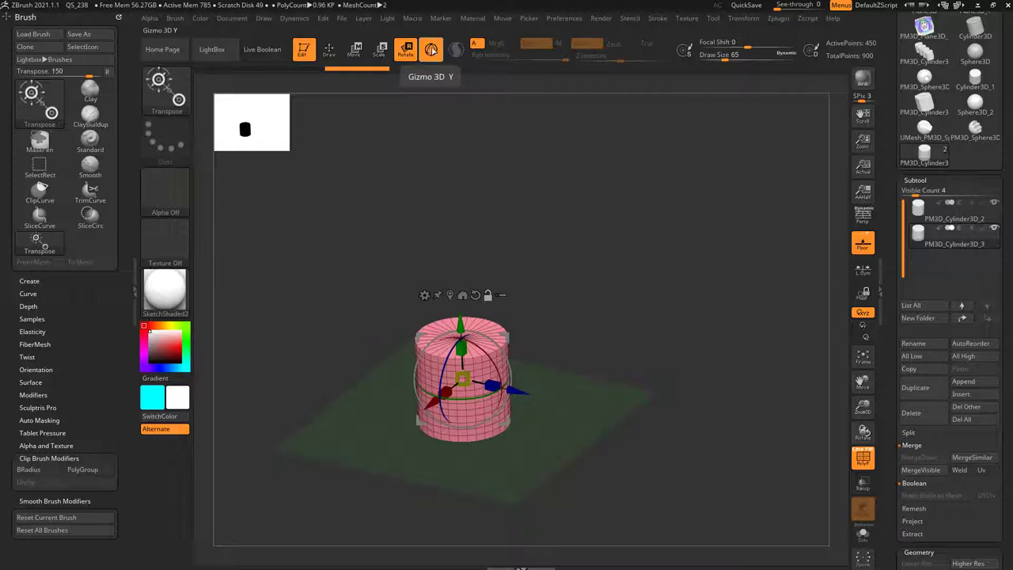
click(432, 50)
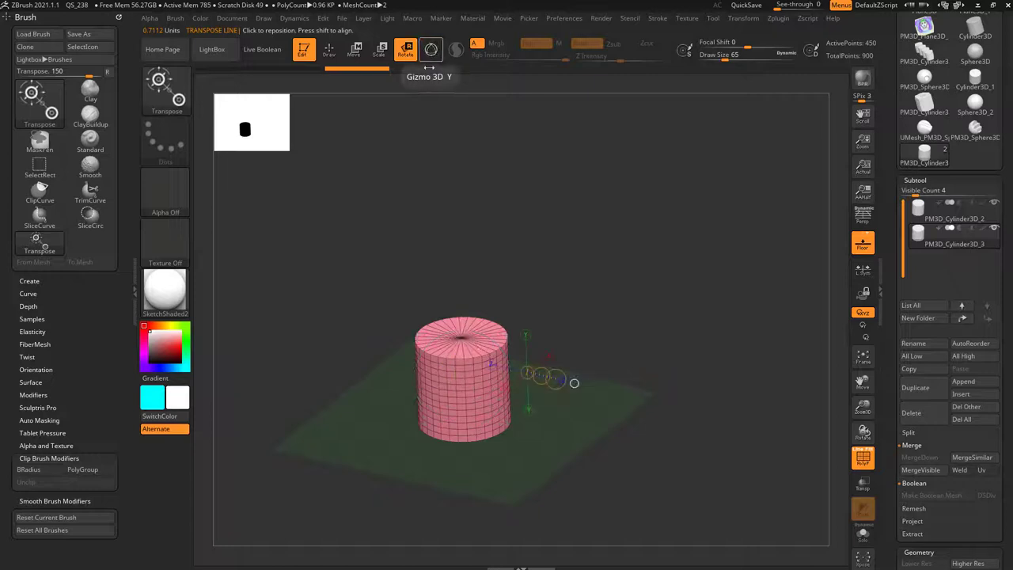
drag(585, 374, 539, 364)
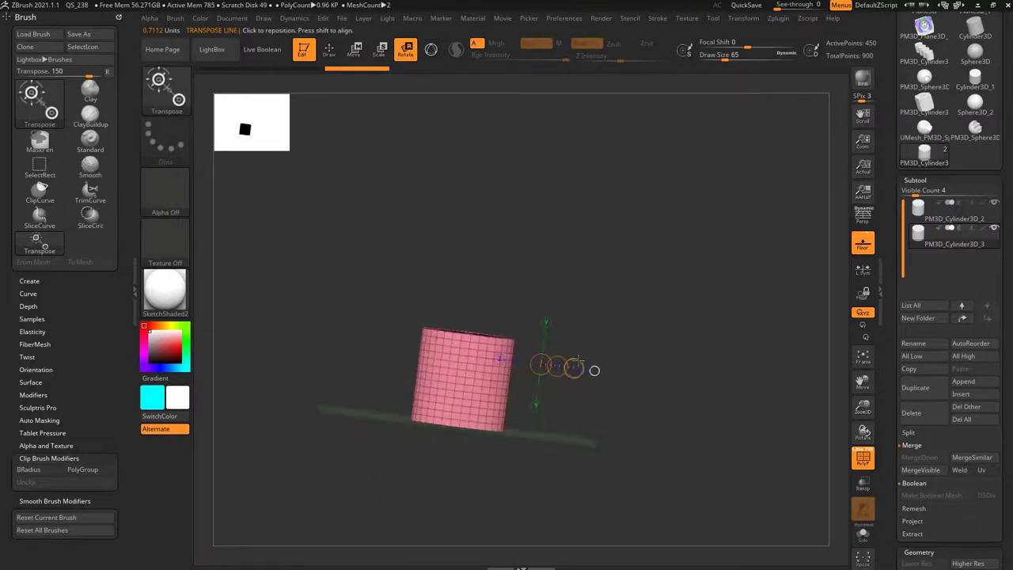
mouse_move(577, 360)
right_down()
mouse_move(531, 287)
mouse_move(581, 363)
right_up()
drag(581, 363, 610, 344)
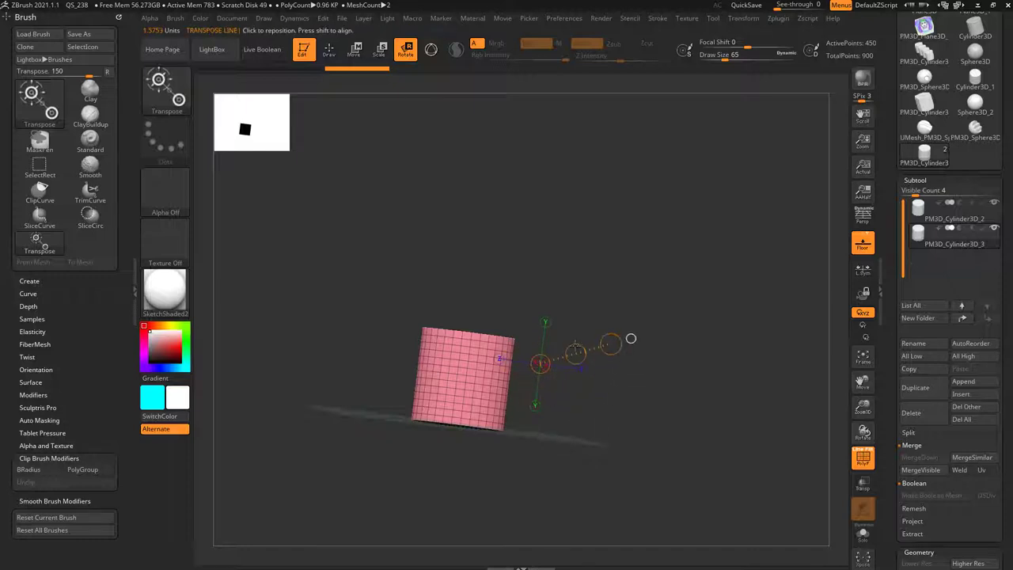
click(432, 53)
right_drag(536, 316, 589, 345)
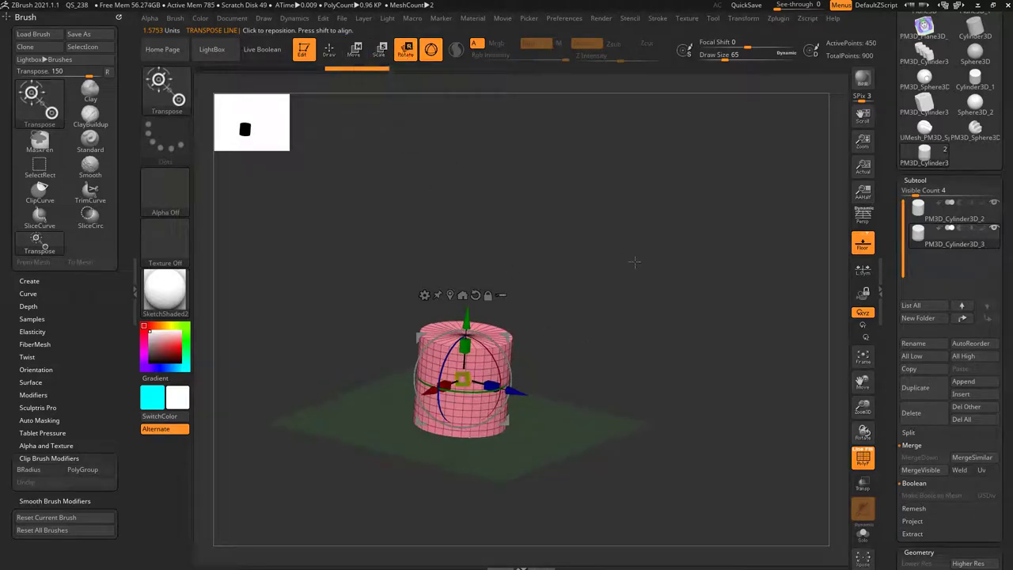
Step: Switch the pink cylinder's 3D gizmo to Move mode
key(w)
alt+right_drag(599, 319, 521, 340)
drag(520, 340, 561, 339)
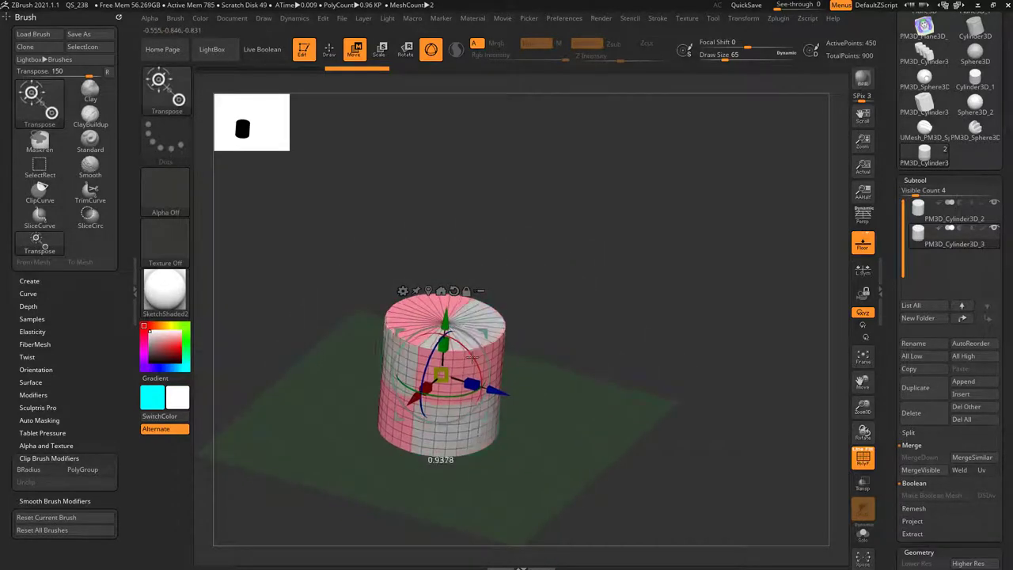
Step: Try rotating the pink cylinder about its X and Y axes with the gizmo, and undo the rotations
drag(459, 347, 457, 348)
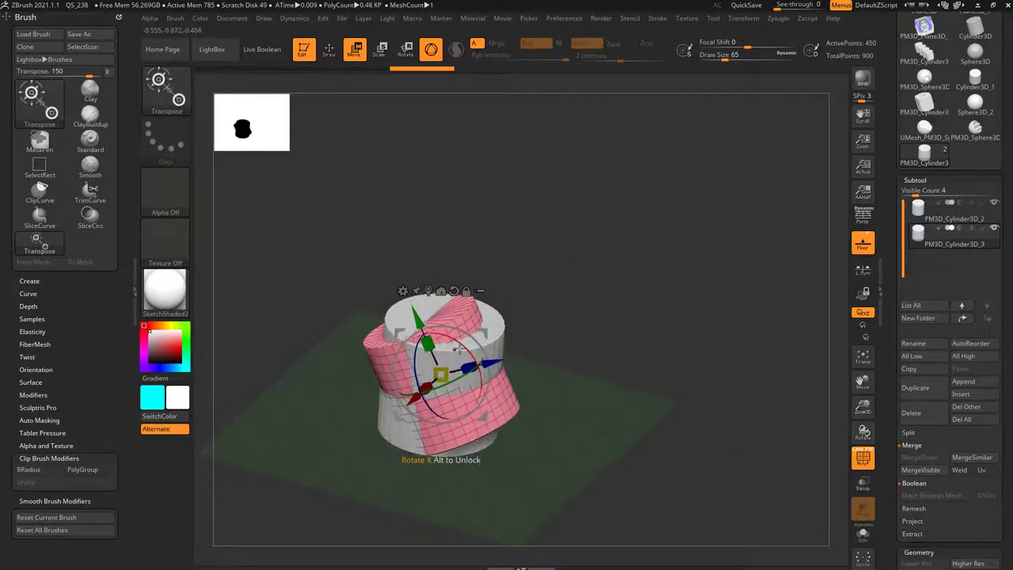
drag(456, 385, 453, 394)
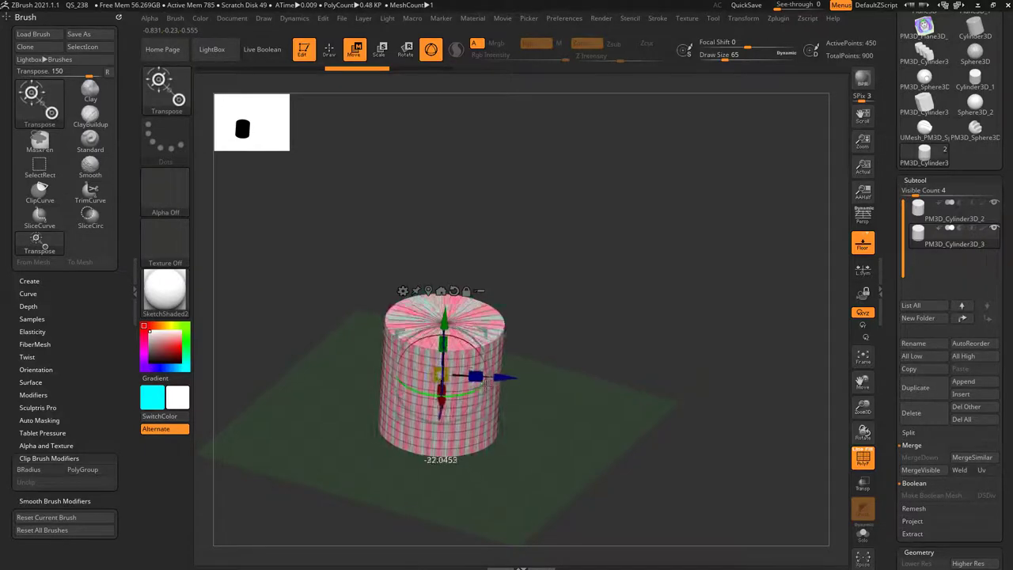
drag(440, 398, 408, 389)
key(ctrl+z)
key(ctrl+z)
Step: Move the pink cylinder along its Z axis until it stands clear beside the original
drag(518, 309, 549, 331)
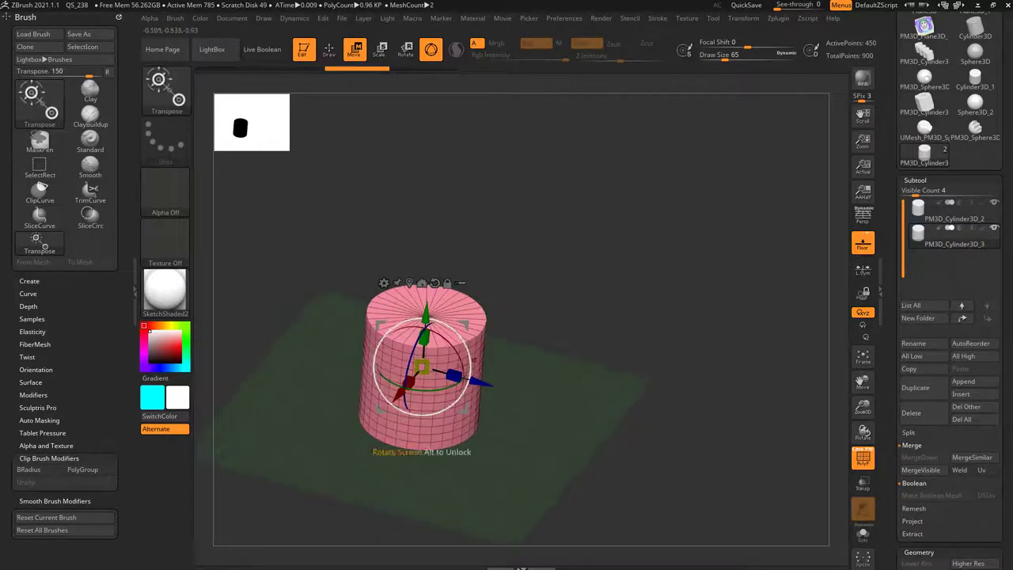
drag(478, 383, 629, 424)
drag(693, 404, 653, 378)
Step: Try rotating the offset pink cylinder about its X axis, freely and with snapping, undoing each rotation
drag(500, 367, 490, 403)
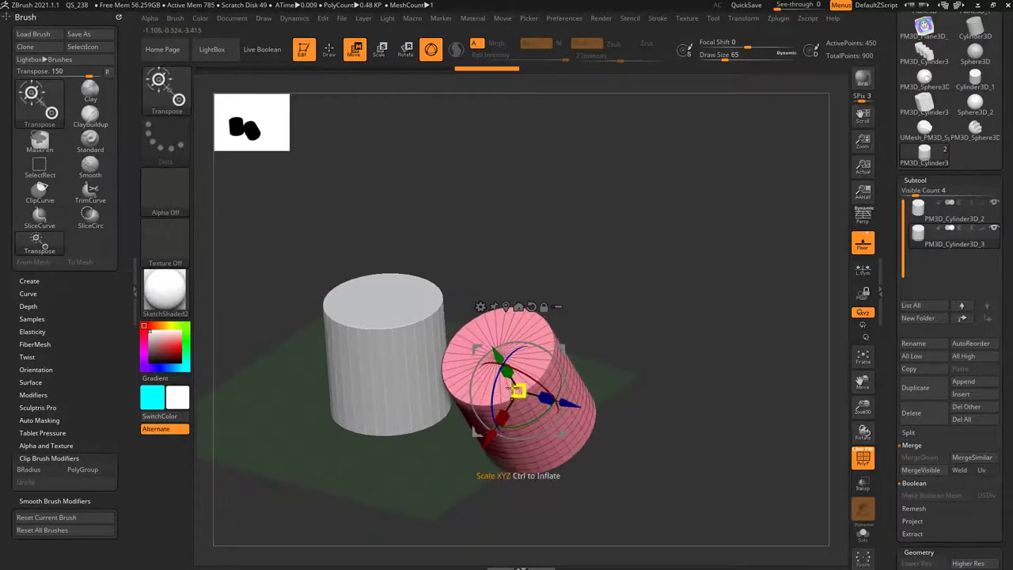
key(ctrl+z)
shift+drag(497, 369, 513, 351)
key(ctrl+z)
Step: Nudge the pink cylinder along its Z axis and slightly enlarge the 3D gizmo through the Gizmo Size preference
drag(616, 343, 639, 354)
drag(579, 406, 575, 405)
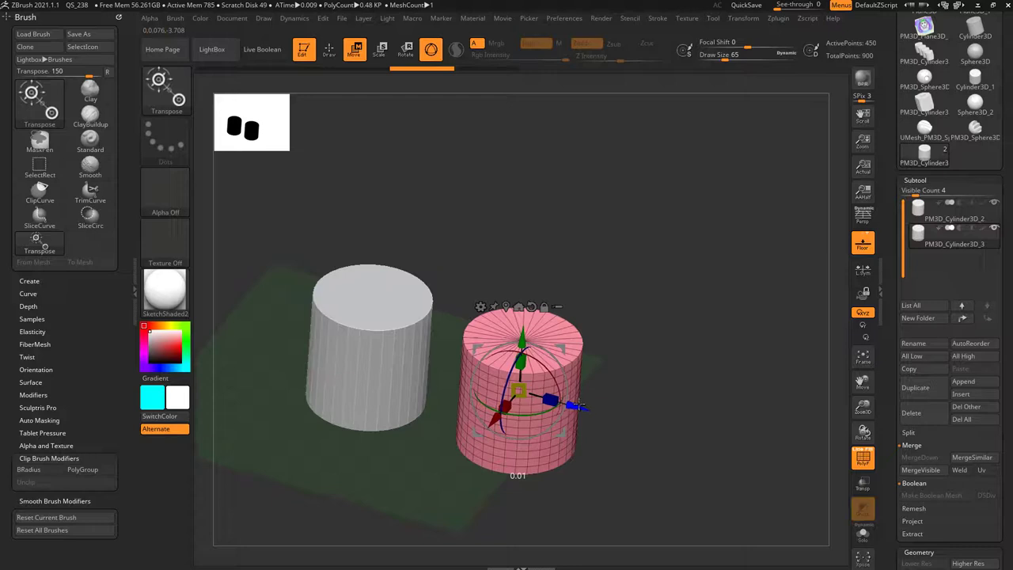
click(565, 18)
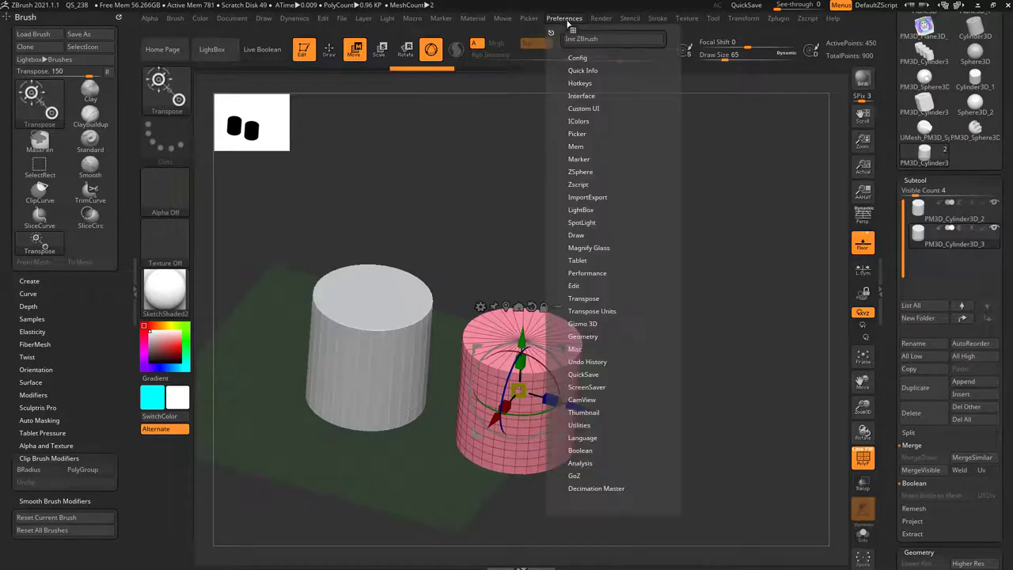
click(582, 322)
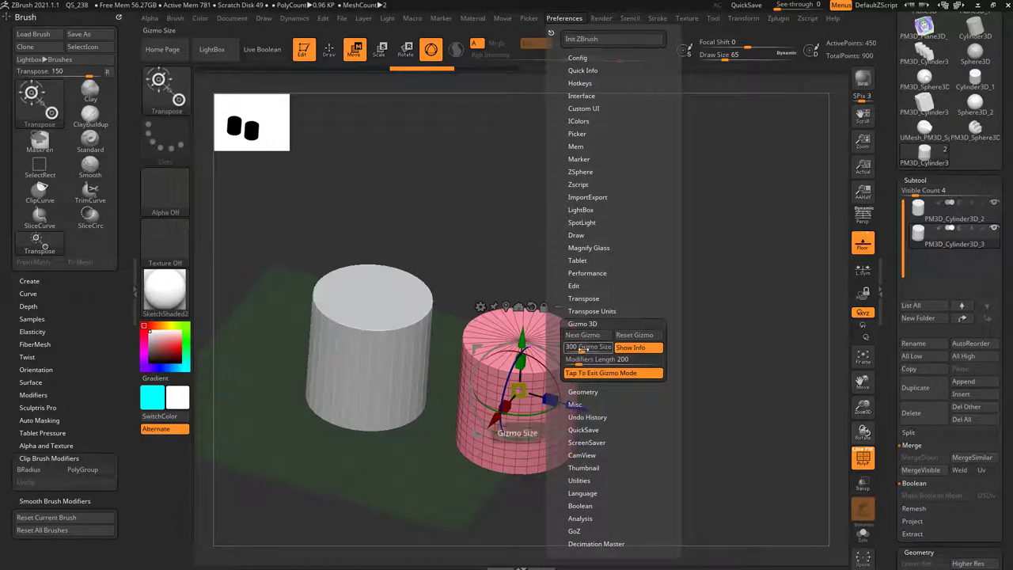
drag(581, 349, 583, 363)
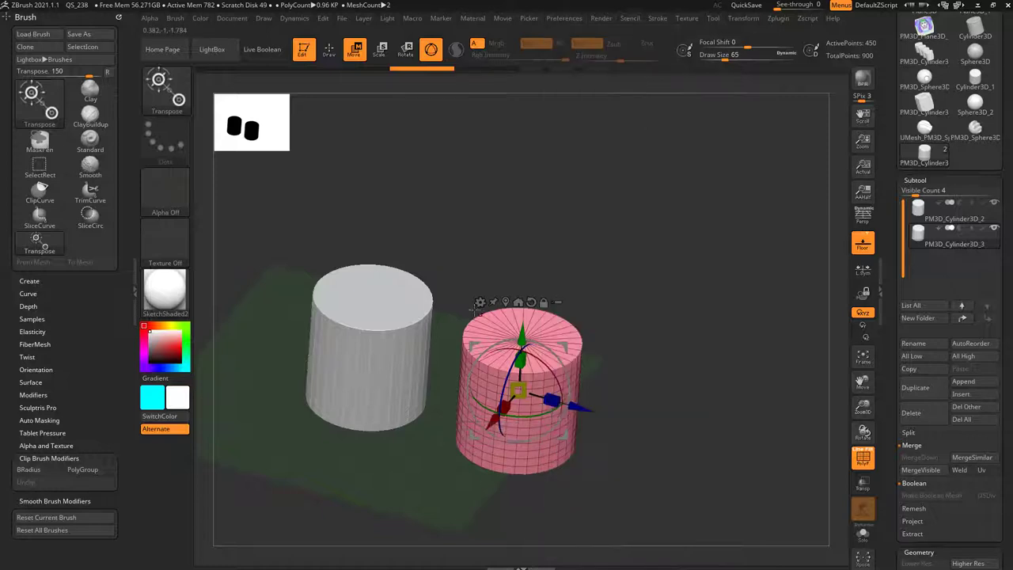
Step: Try the Deformer cage on the pink cylinder and return to the standard 3D gizmo
click(479, 301)
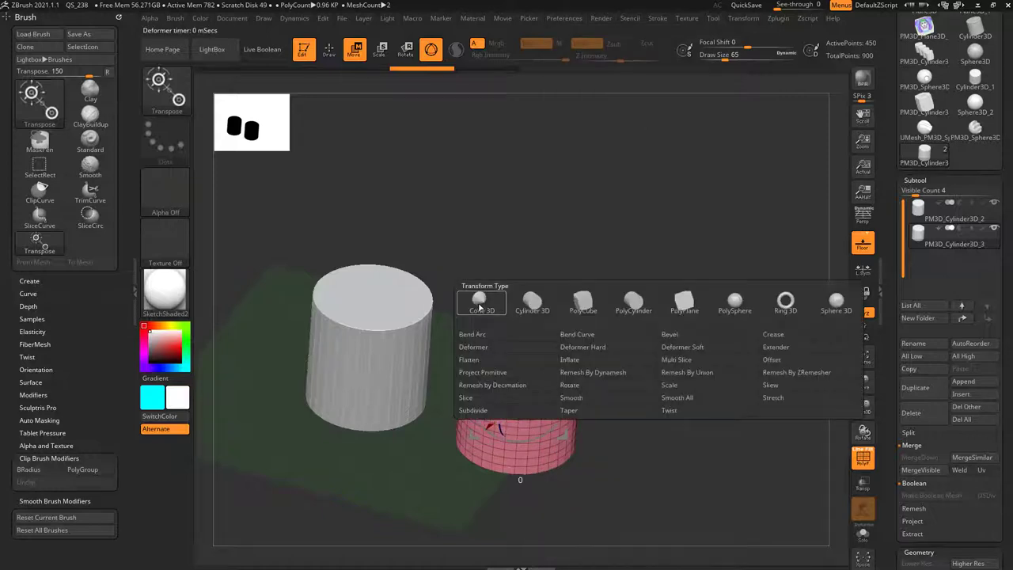
click(507, 346)
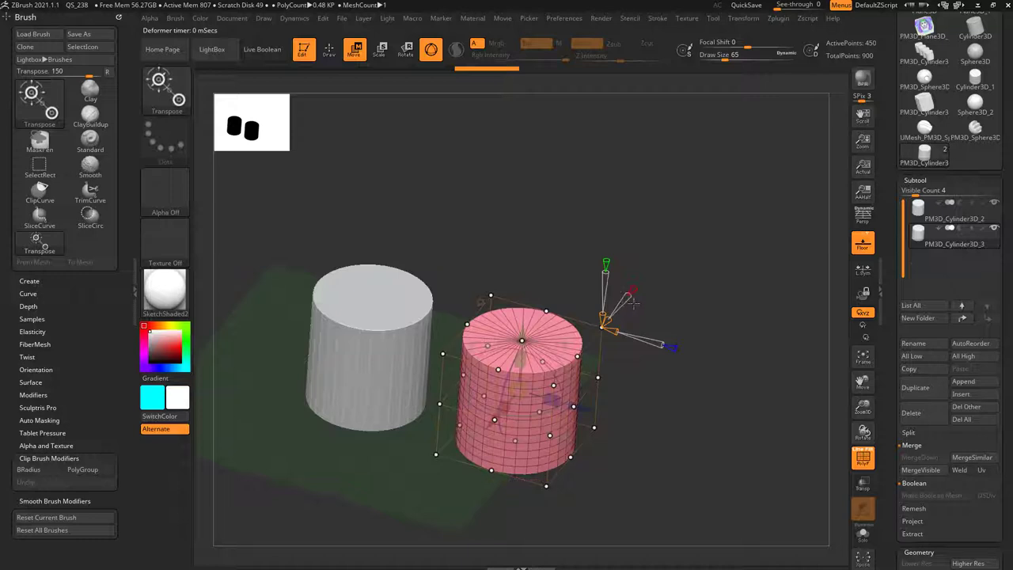
key(ctrl+z)
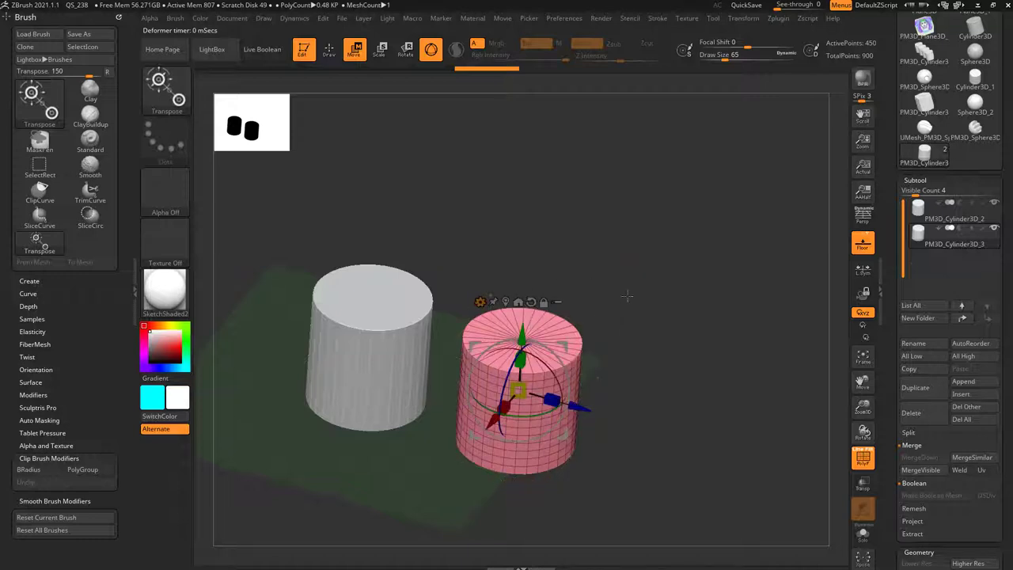
drag(626, 296, 615, 300)
key(ctrl+shift+z)
key(ctrl+z)
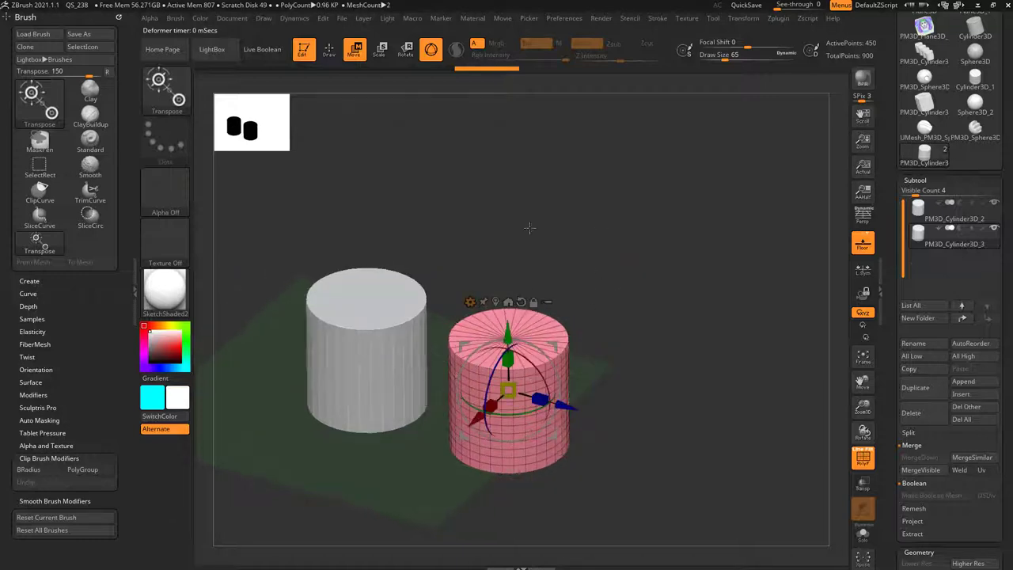
click(471, 302)
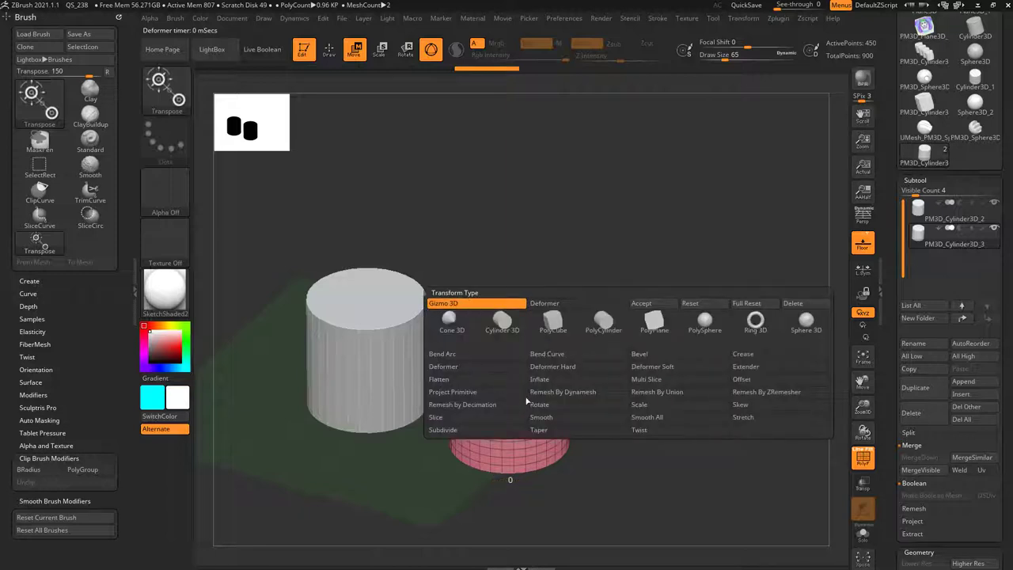
click(568, 408)
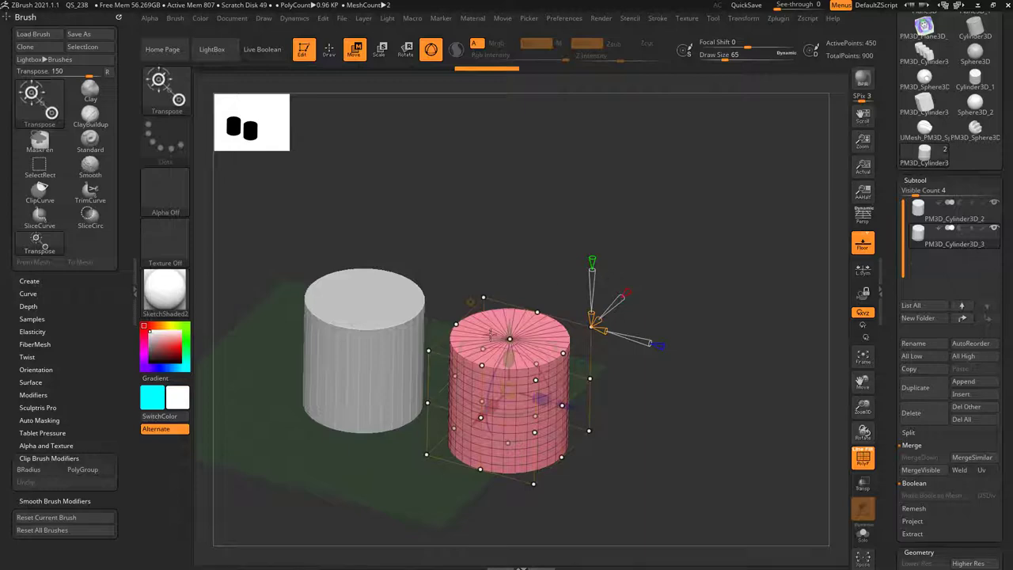
key(w)
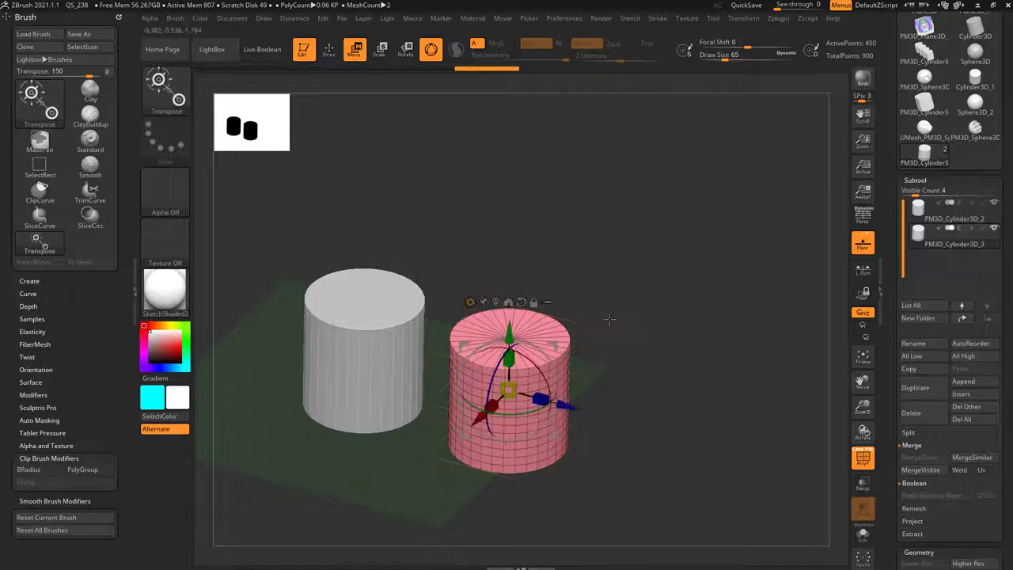
Step: Try rotating the pink cylinder with the gizmo's rotation rings and undo the rotation
mouse_move(625, 360)
mouse_down()
mouse_move(558, 320)
mouse_move(623, 355)
mouse_up()
mouse_move(573, 406)
mouse_down()
mouse_move(596, 413)
mouse_move(575, 406)
mouse_up()
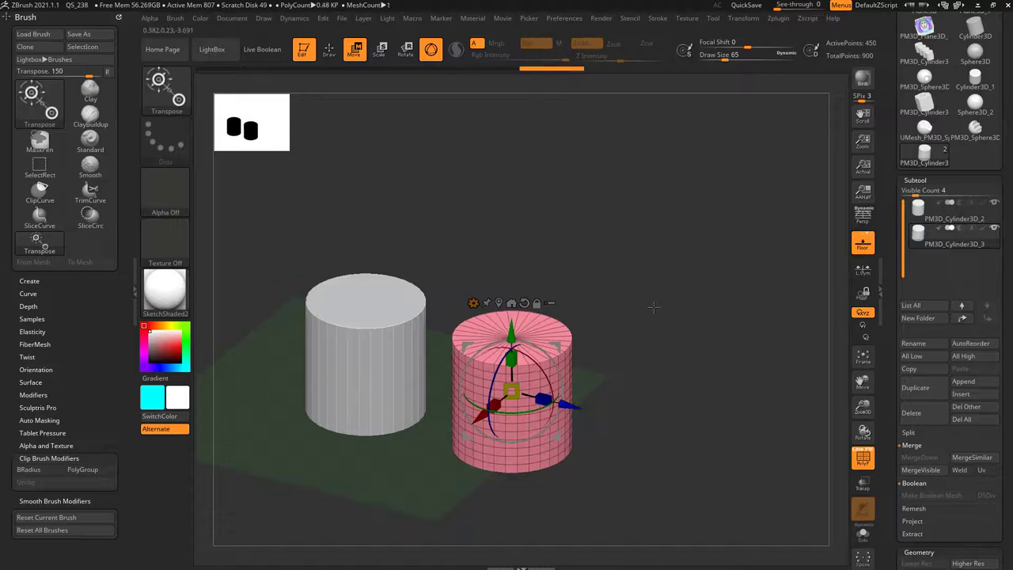
drag(654, 307, 652, 337)
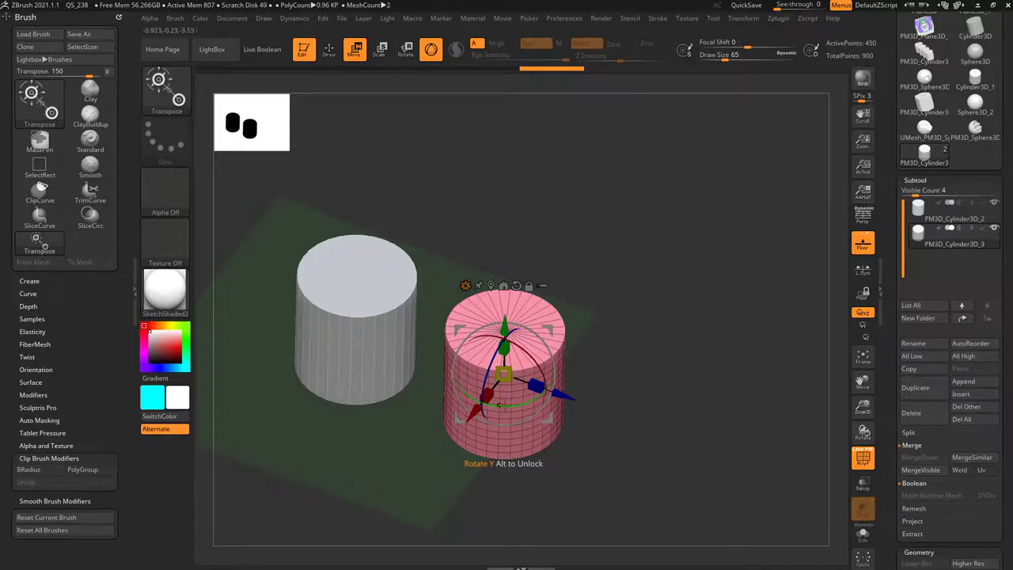
drag(654, 354, 610, 355)
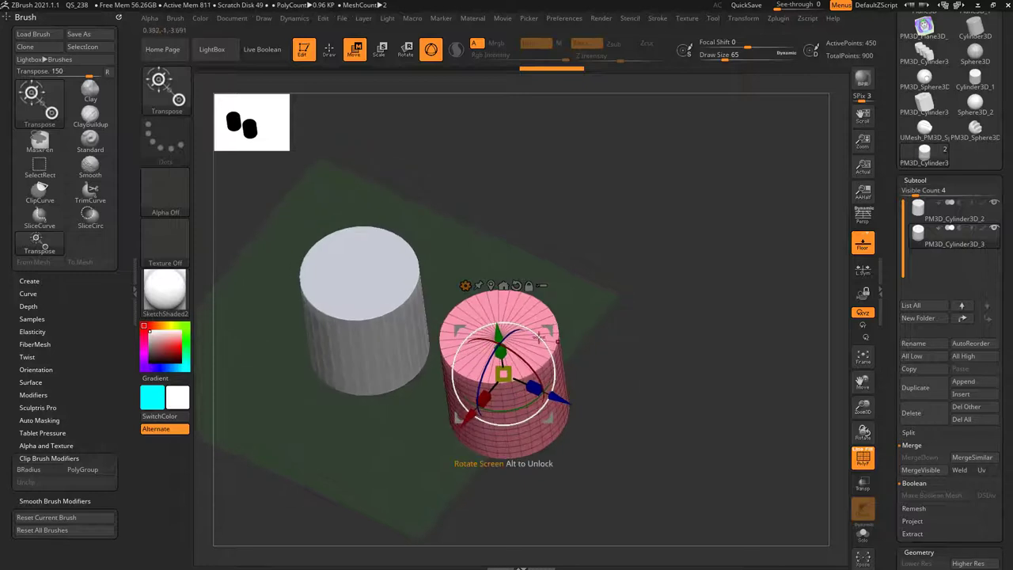
drag(538, 335, 545, 341)
drag(558, 365, 471, 345)
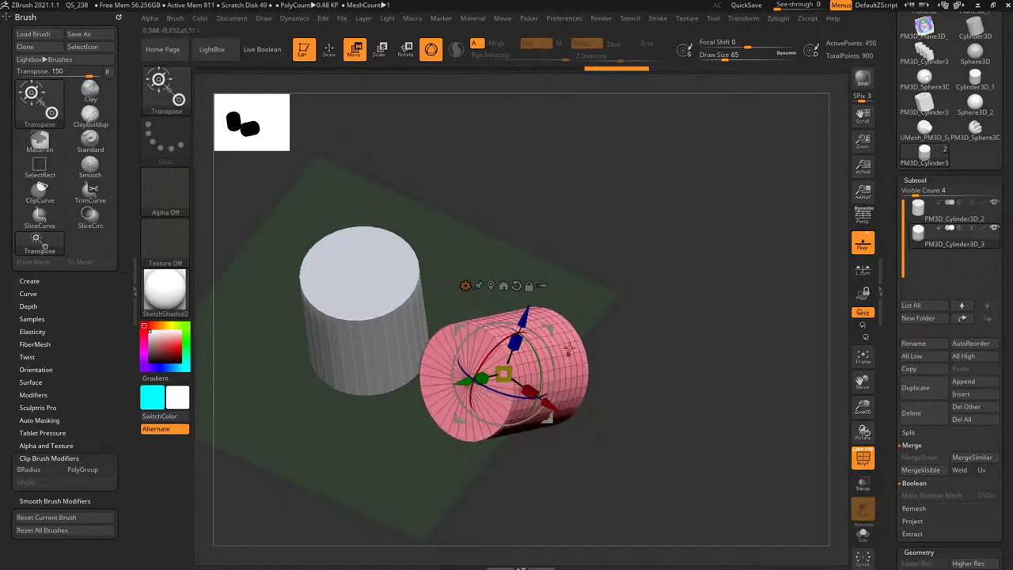
key(ctrl+z)
Step: Move the pink cylinder along its Z, X and Y axes in turn, raising it beside the original
mouse_move(561, 399)
mouse_down()
mouse_move(568, 403)
mouse_move(545, 392)
mouse_move(553, 398)
mouse_up()
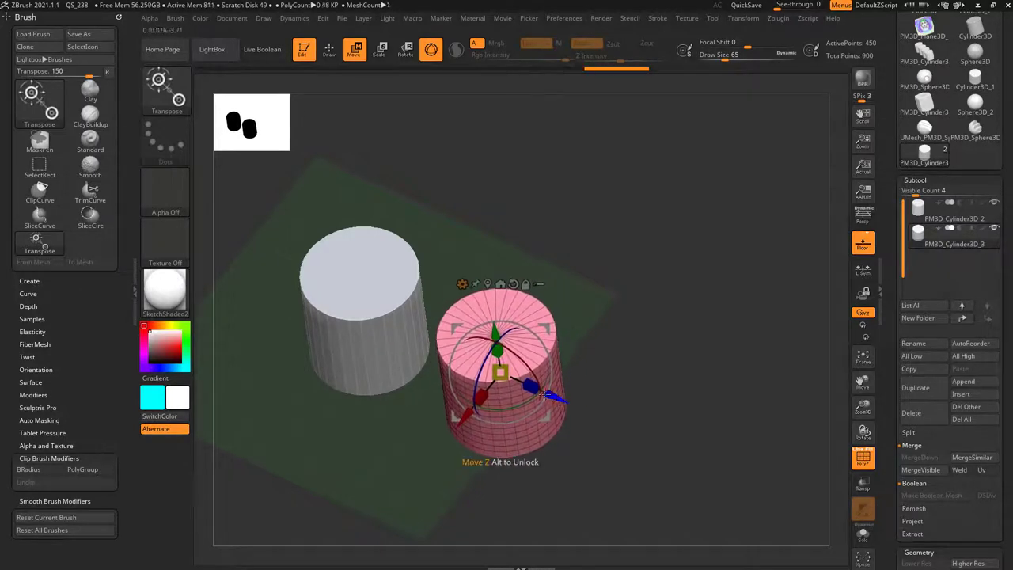
mouse_move(467, 422)
mouse_down()
mouse_move(457, 434)
mouse_move(477, 409)
mouse_up()
drag(505, 322, 501, 285)
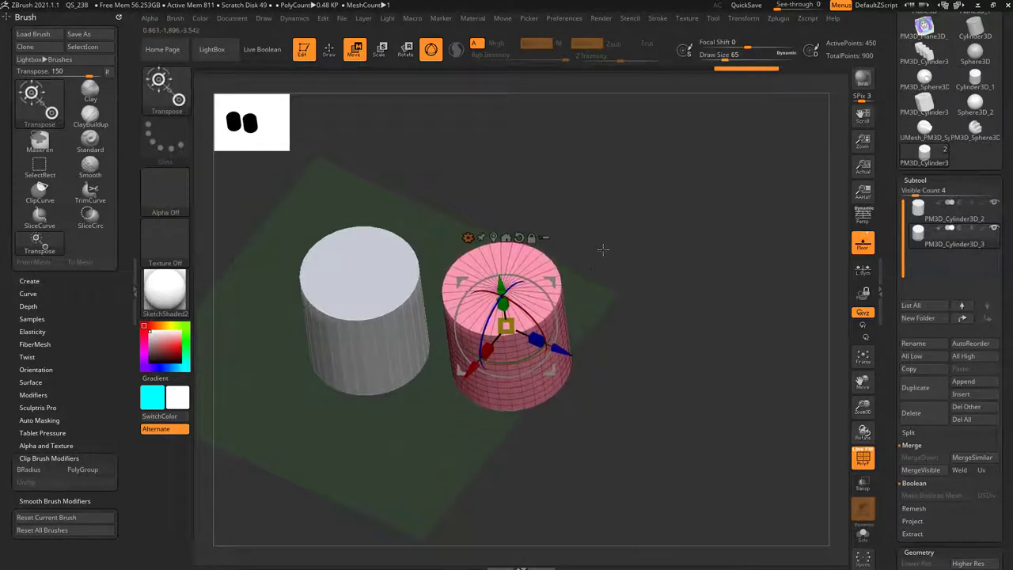
Step: Rotate the raised pink cylinder with the gizmo so that it tilts relative to the original
alt+drag(582, 263, 548, 292)
drag(652, 309, 513, 336)
drag(639, 305, 553, 310)
drag(505, 335, 633, 335)
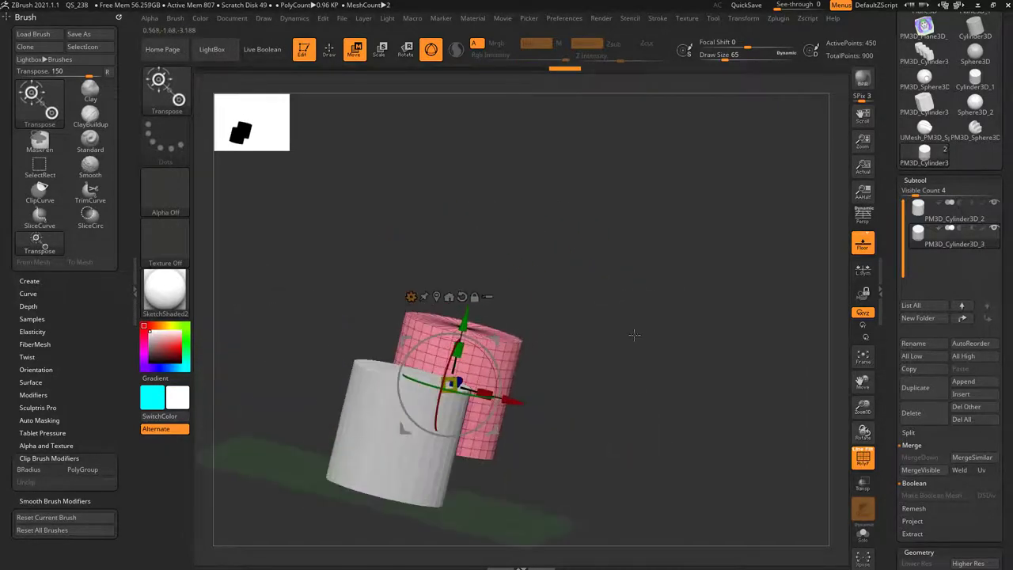
drag(494, 347, 508, 373)
drag(649, 342, 577, 334)
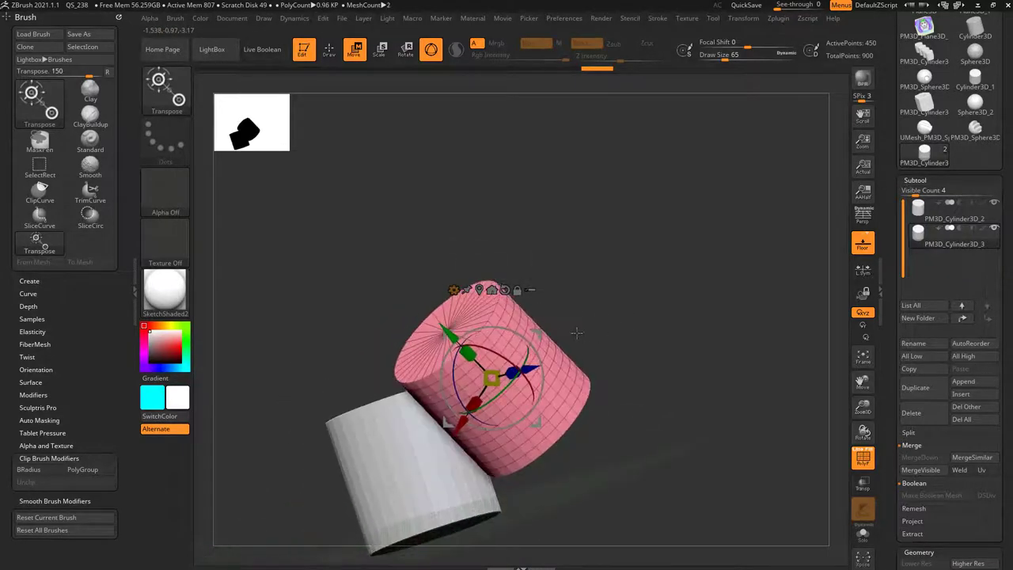
Step: Try scaling the tilted pink cylinder along single axes and widening it around its Y axis, and undo the scaling
mouse_move(467, 356)
mouse_down()
mouse_move(436, 337)
mouse_move(460, 353)
mouse_up()
drag(581, 332, 615, 340)
mouse_move(525, 372)
mouse_down()
mouse_move(546, 372)
mouse_move(526, 373)
mouse_up()
drag(484, 404, 477, 433)
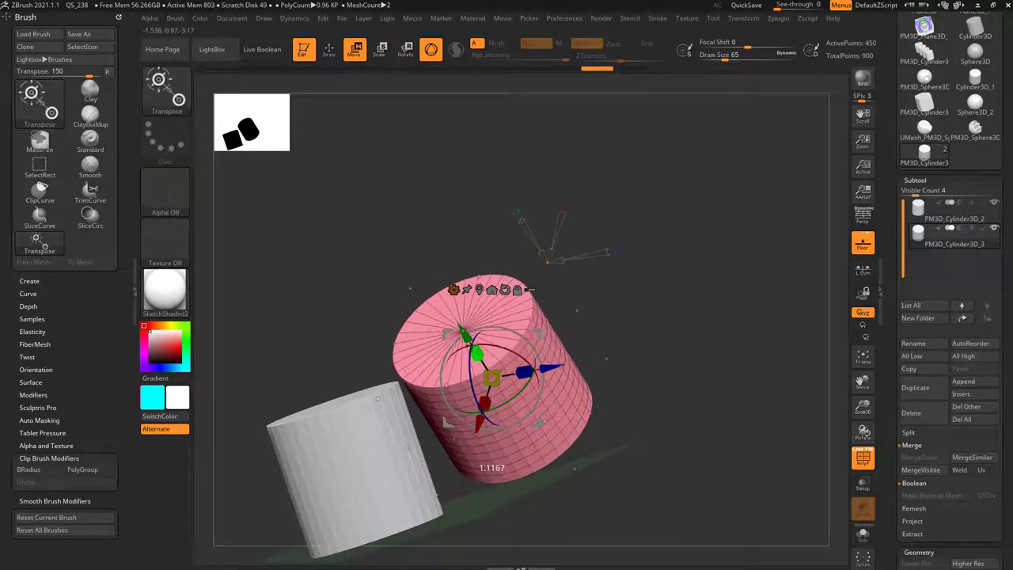
alt+drag(472, 344, 410, 319)
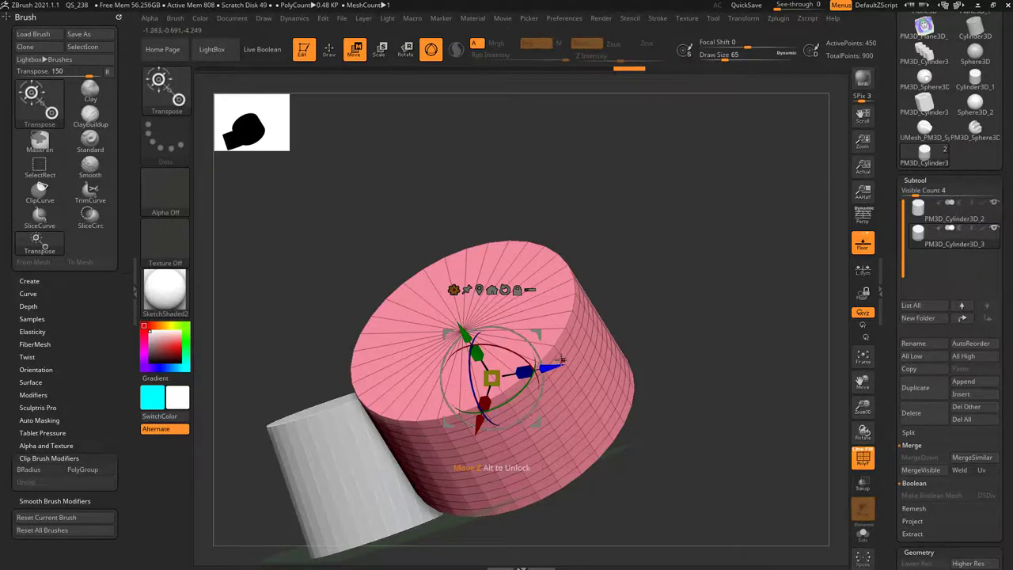
drag(477, 354, 454, 321)
key(ctrl+z)
key(ctrl+z)
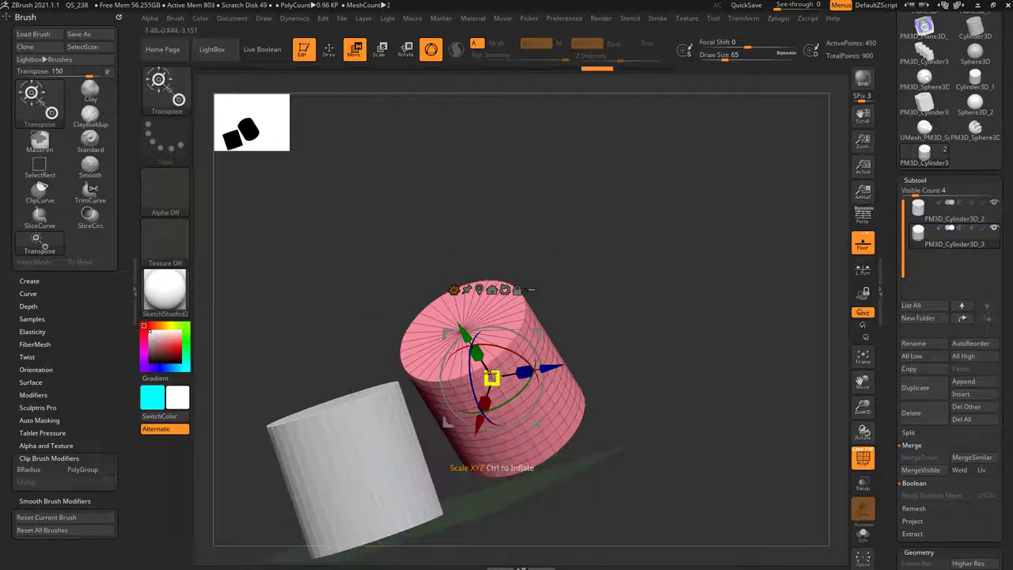
Step: Scale the tilted pink cylinder down uniformly and move it just above the original cylinder's top face
drag(500, 372, 459, 415)
shift+right_drag(571, 360, 607, 347)
alt+right_drag(542, 346, 586, 339)
drag(583, 334, 405, 273)
shift+drag(537, 275, 484, 357)
drag(413, 262, 417, 296)
drag(531, 324, 569, 263)
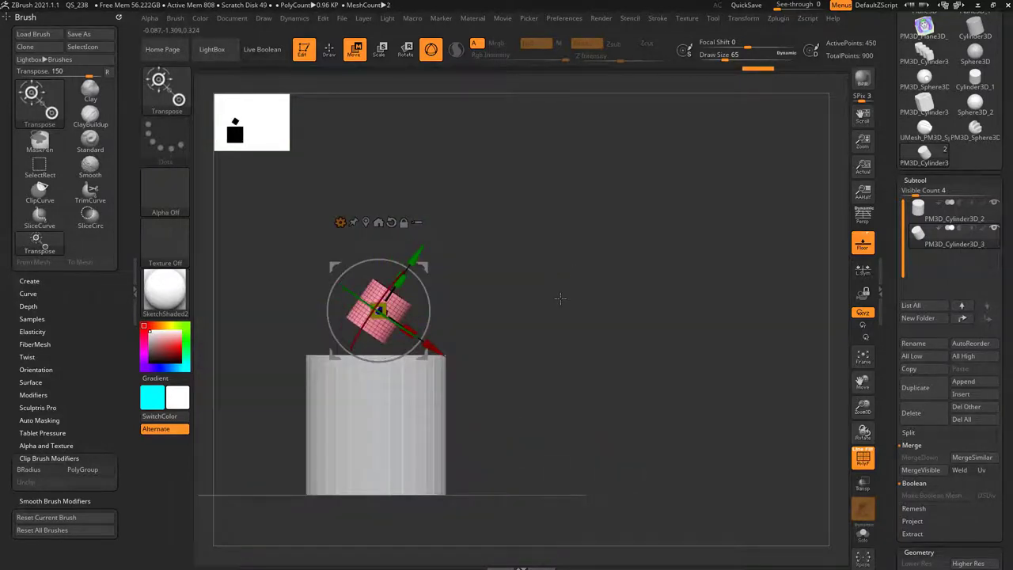
Step: Cycle through the transform modes on the small pink cylinder and return to Move mode
drag(555, 307, 549, 318)
key(y)
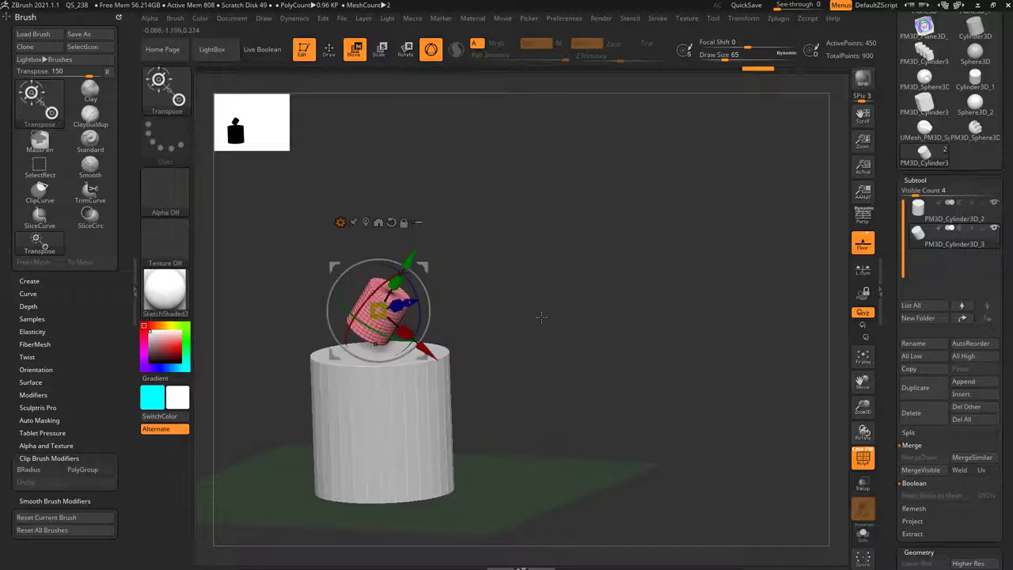
key(e)
key(w)
drag(536, 318, 539, 321)
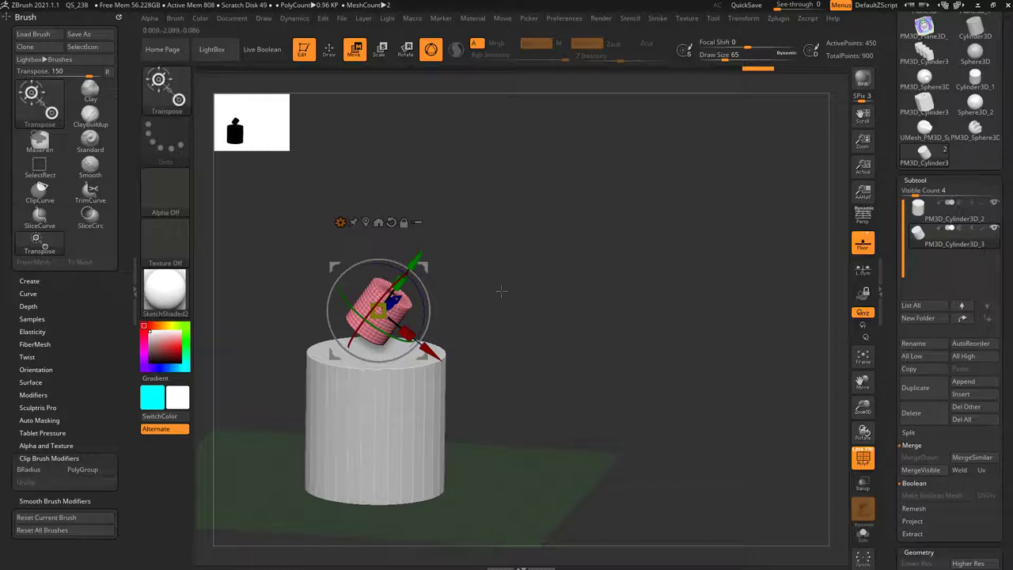
Step: Switch to Draw mode with the Standard brush and sculpt a raised bump on the small cylinder's side
alt+drag(501, 291, 521, 251)
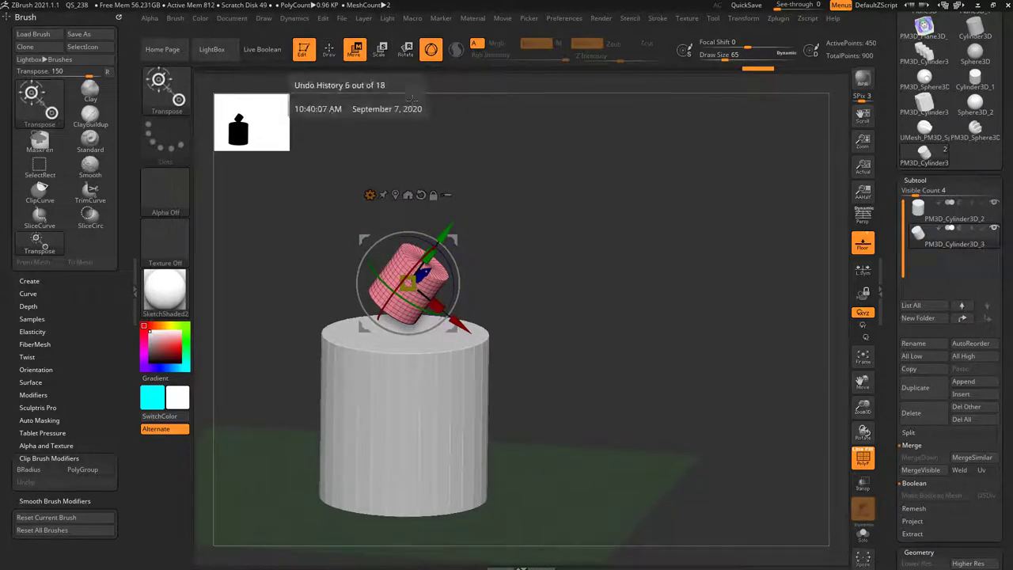
key(q)
alt+drag(480, 197, 503, 249)
drag(399, 274, 393, 300)
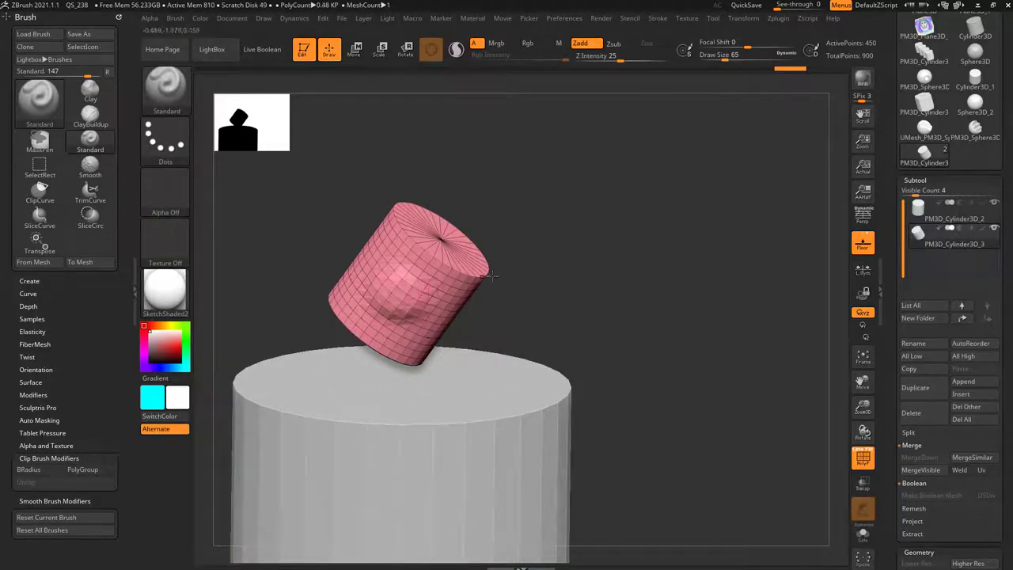
drag(578, 258, 443, 268)
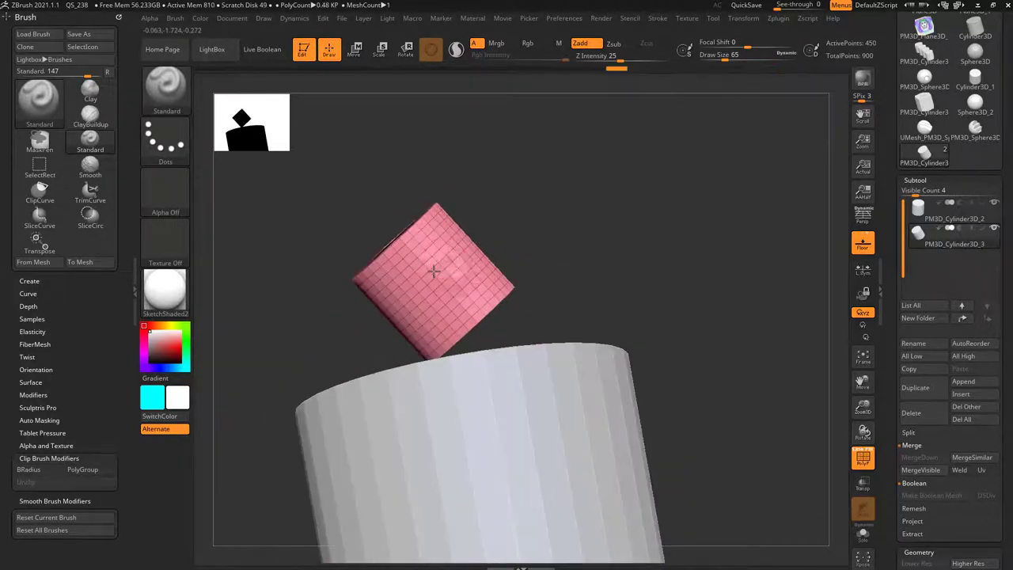
Step: Return to Move mode and shift the small cylinder sideways above the original's top face
mouse_move(519, 226)
mouse_down()
mouse_move(594, 222)
mouse_move(531, 241)
mouse_up()
key(w)
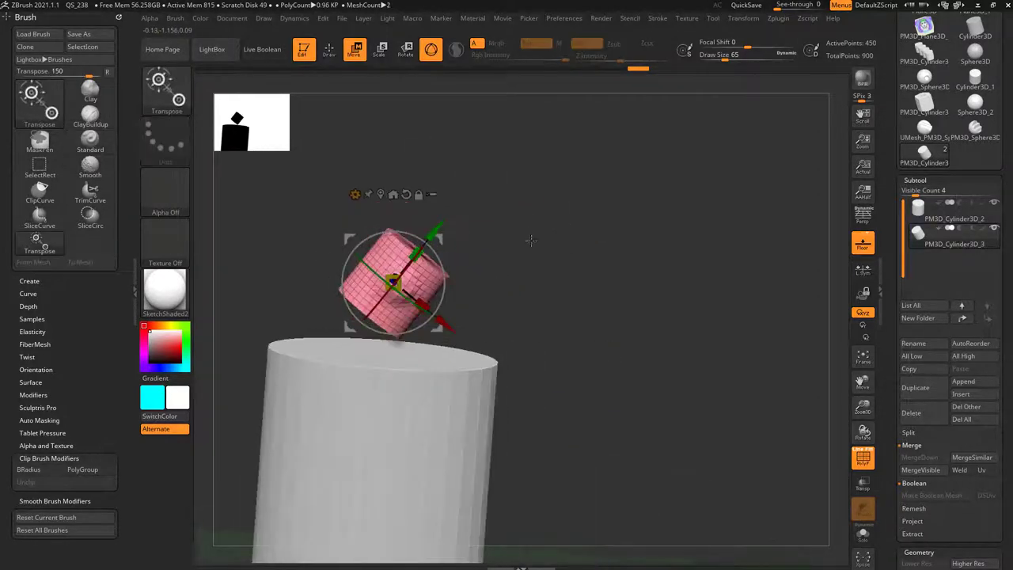
drag(442, 248, 477, 254)
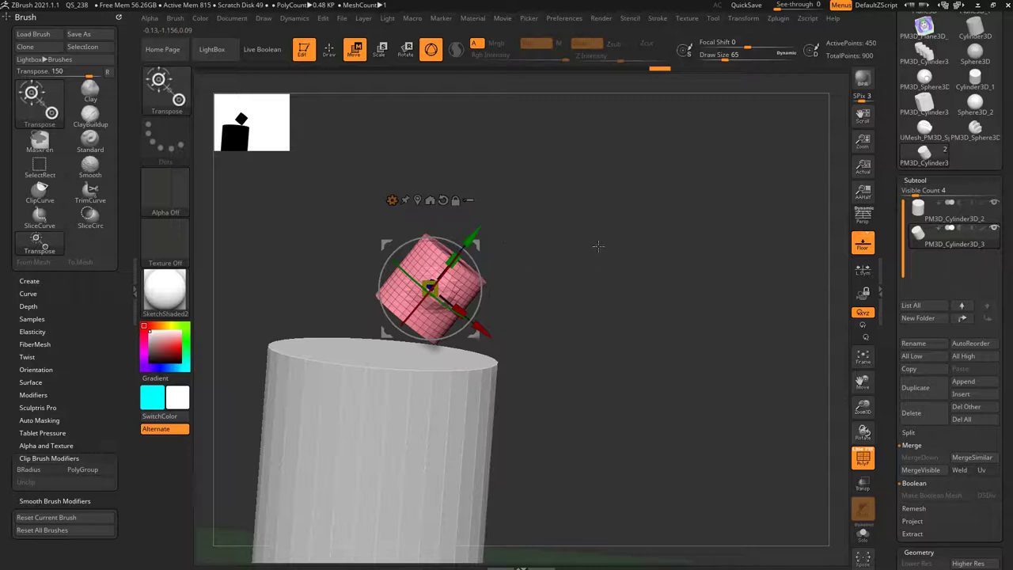
Step: Return to Draw mode and smooth and sculpt the small cylinder's top and sides into an irregular lump
key(q)
drag(592, 243, 554, 271)
mouse_move(419, 275)
shift+mouse_down()
mouse_move(425, 285)
mouse_move(460, 282)
mouse_move(421, 263)
shift+mouse_up()
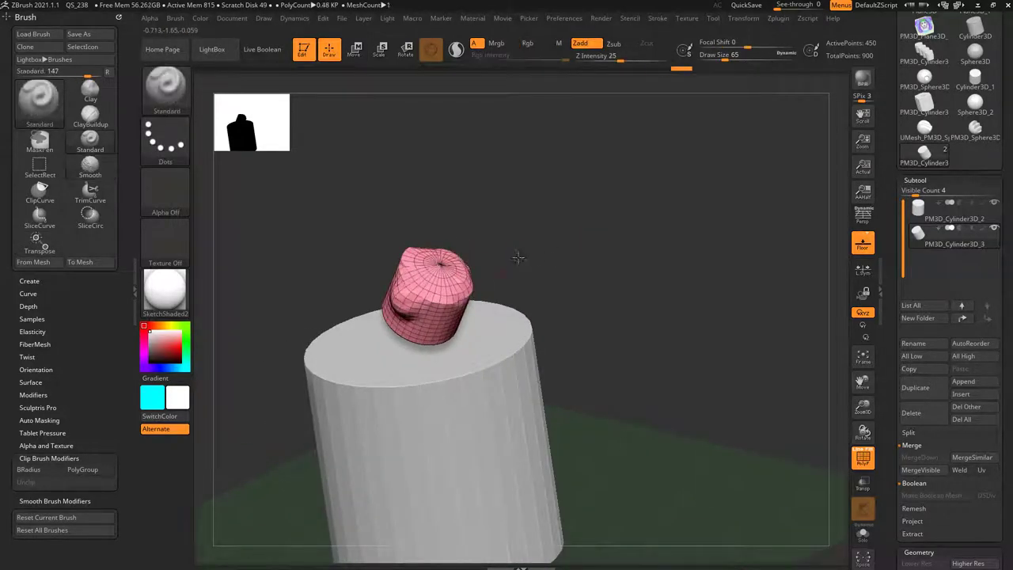
drag(518, 257, 380, 301)
drag(436, 262, 486, 276)
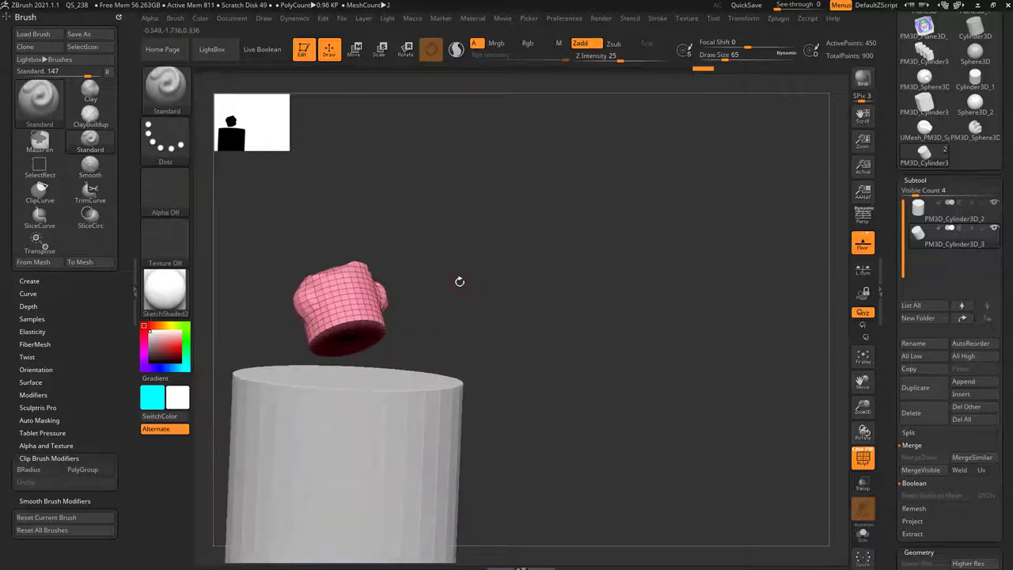
mouse_move(421, 235)
mouse_down()
mouse_move(459, 248)
mouse_move(520, 242)
mouse_up()
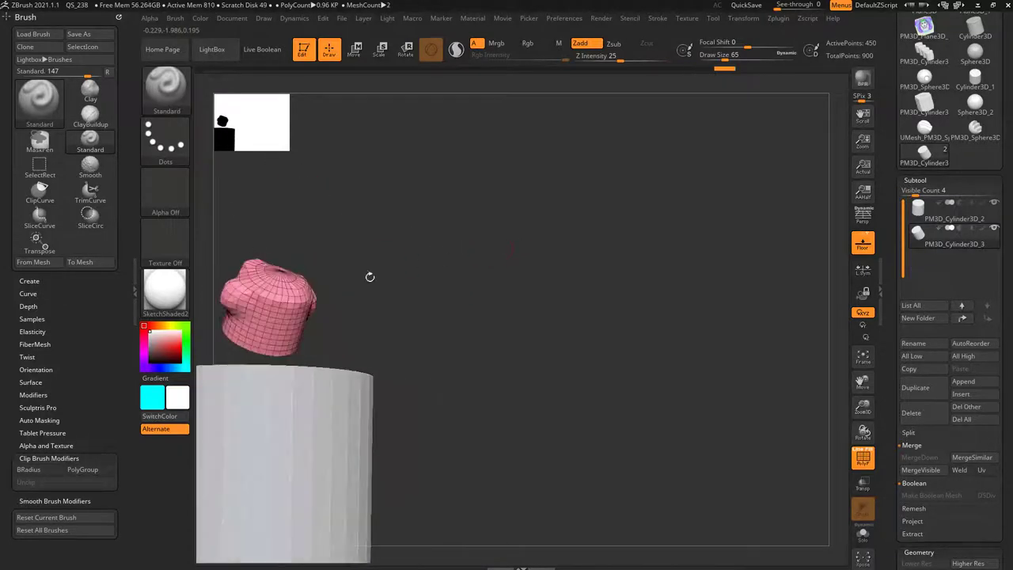
Step: Mask a small patch on the upper side of the sculpted lump and switch back to Move mode
ctrl+drag(278, 290, 265, 300)
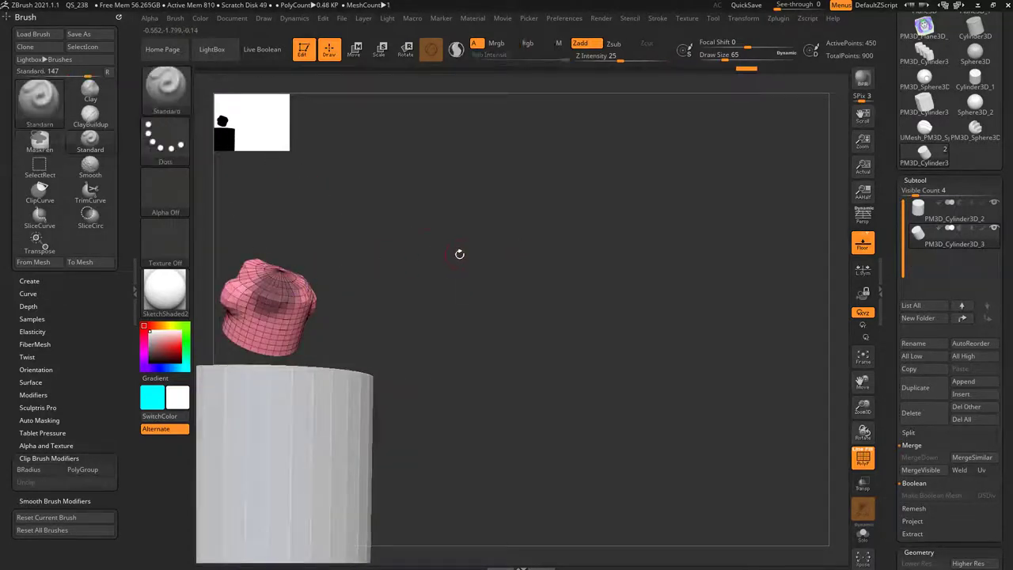
mouse_move(459, 254)
mouse_down()
mouse_move(515, 227)
mouse_move(527, 242)
mouse_move(490, 252)
mouse_up()
key(w)
drag(412, 252, 343, 237)
drag(434, 286, 509, 248)
Step: Switch to the PM3D_Sphere3D_4 character model and turn off its polyframe display
drag(887, 217, 884, 333)
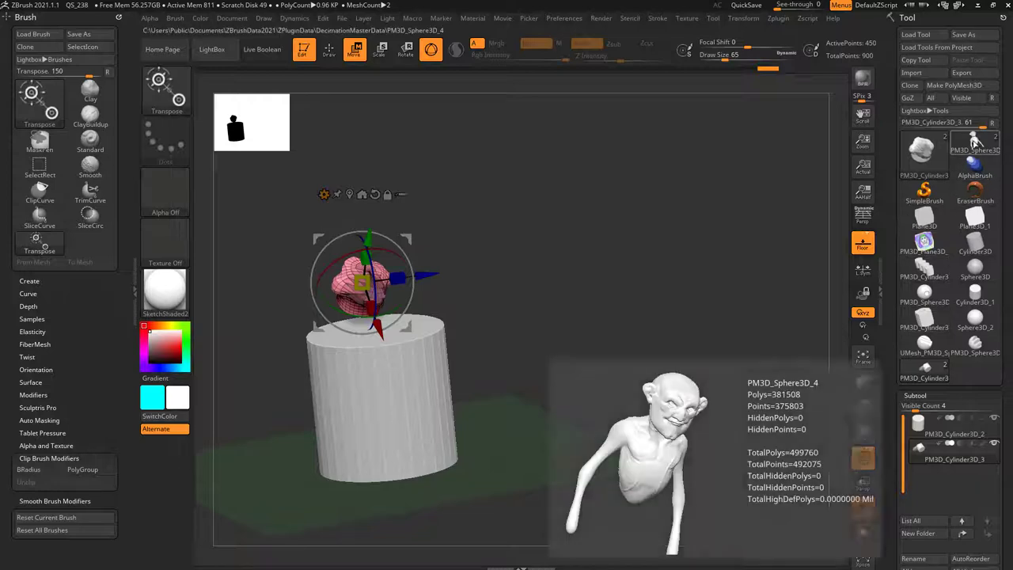
click(975, 144)
shift+drag(744, 284, 749, 190)
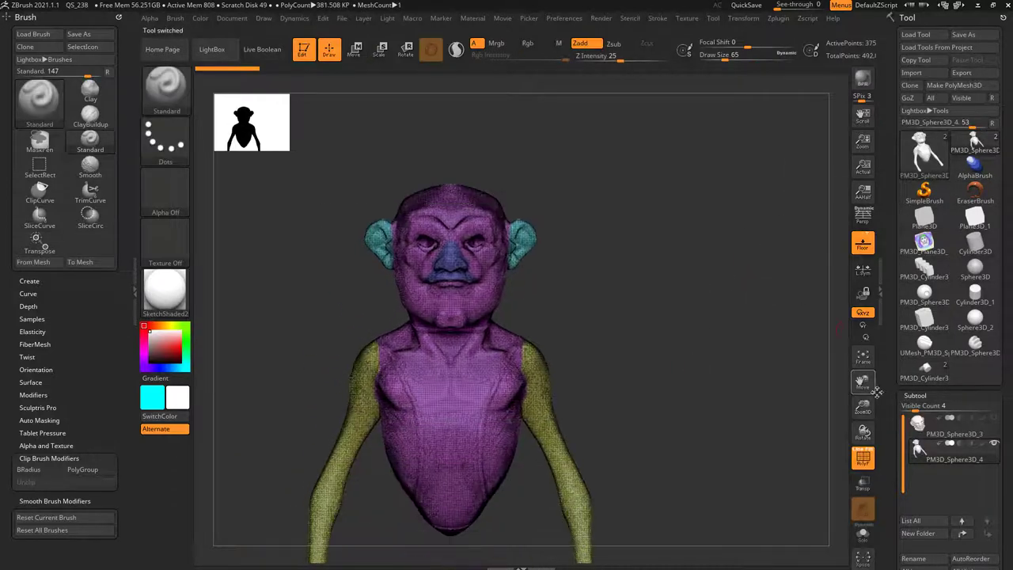
click(862, 458)
alt+drag(742, 362, 680, 353)
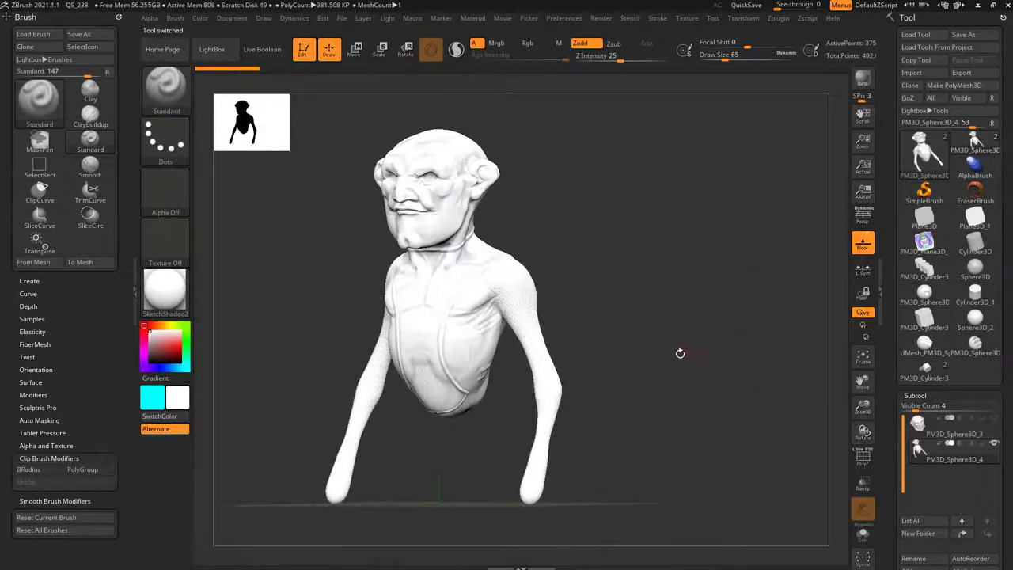
Step: Apply StartupMaterial to the character and hide the floor grid
click(166, 291)
click(230, 254)
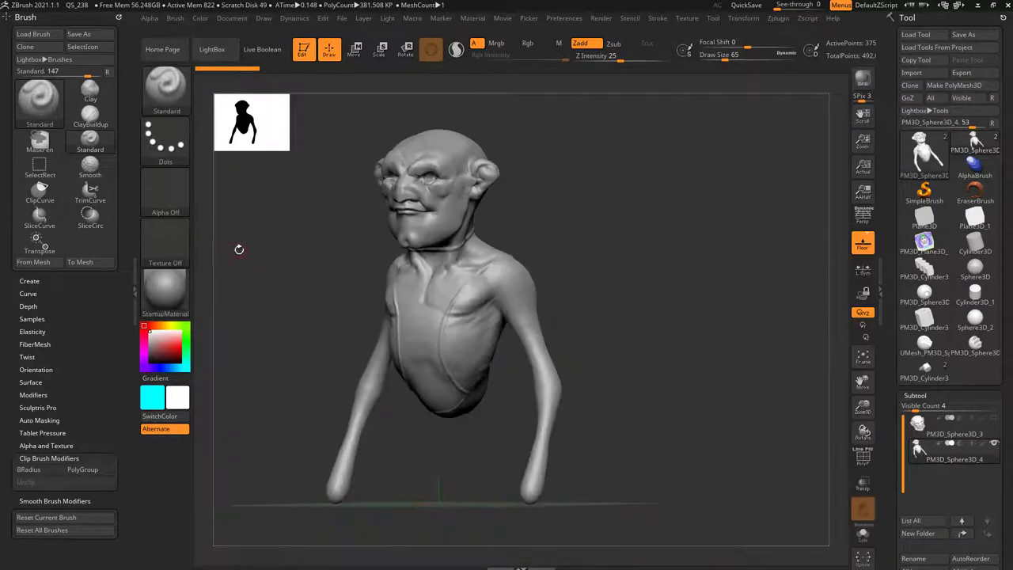
drag(633, 394, 444, 352)
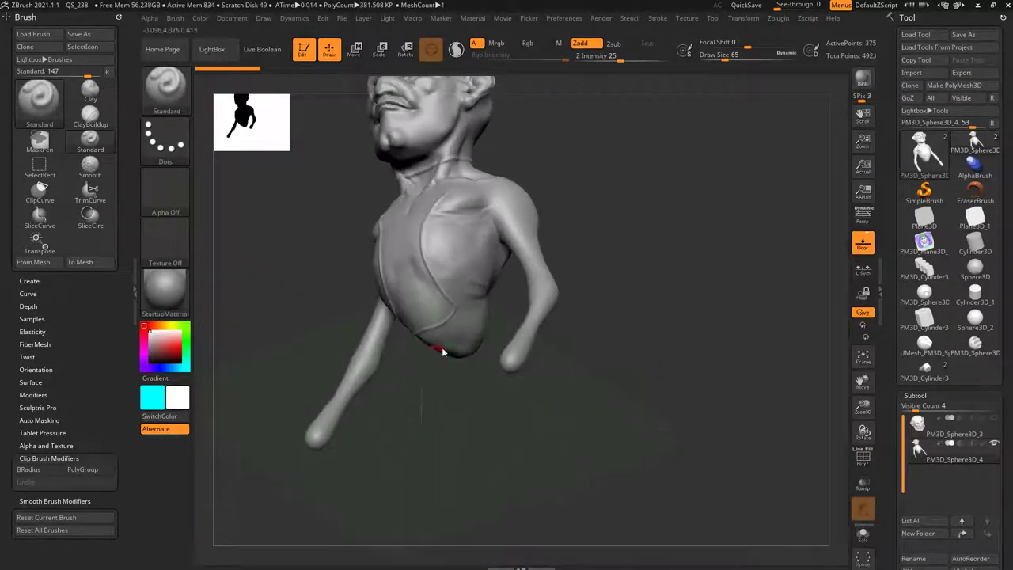
click(862, 244)
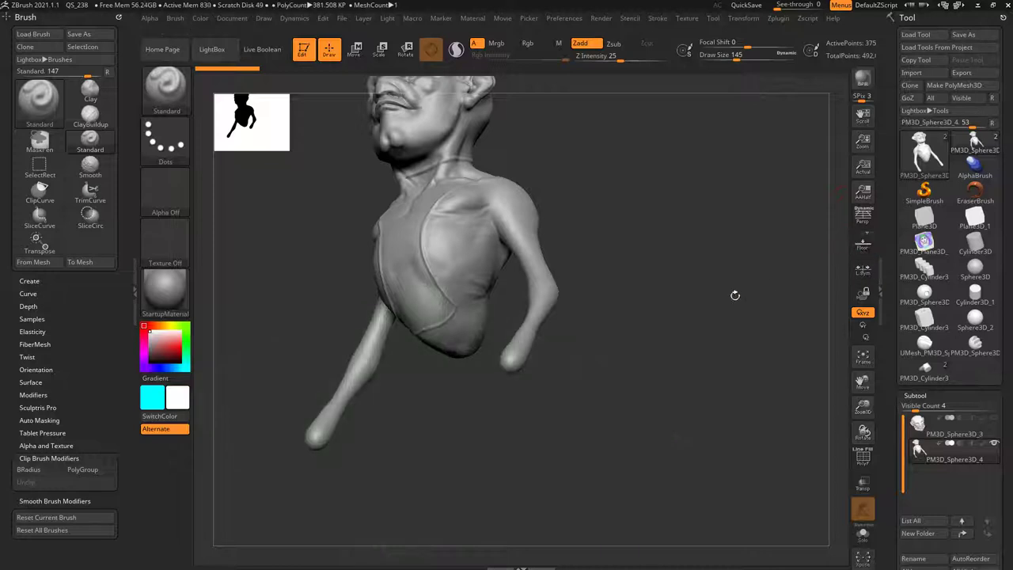
Step: Mask the underside of the torso's lower tip, invert the mask so only that area is free, and switch to Move mode
drag(735, 295, 718, 251)
ctrl+drag(470, 298, 444, 296)
ctrl+click(672, 285)
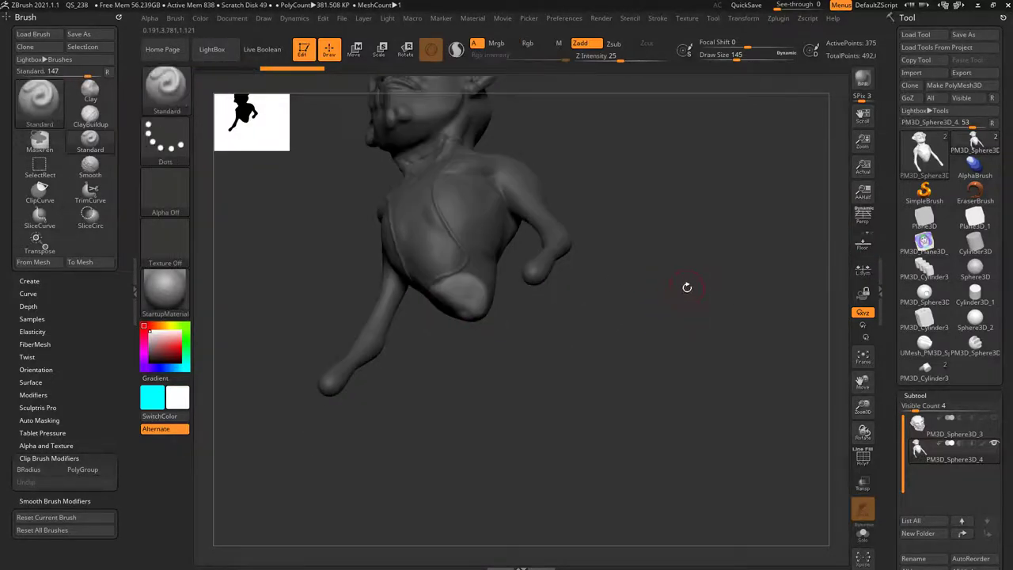
drag(688, 287, 656, 310)
key(w)
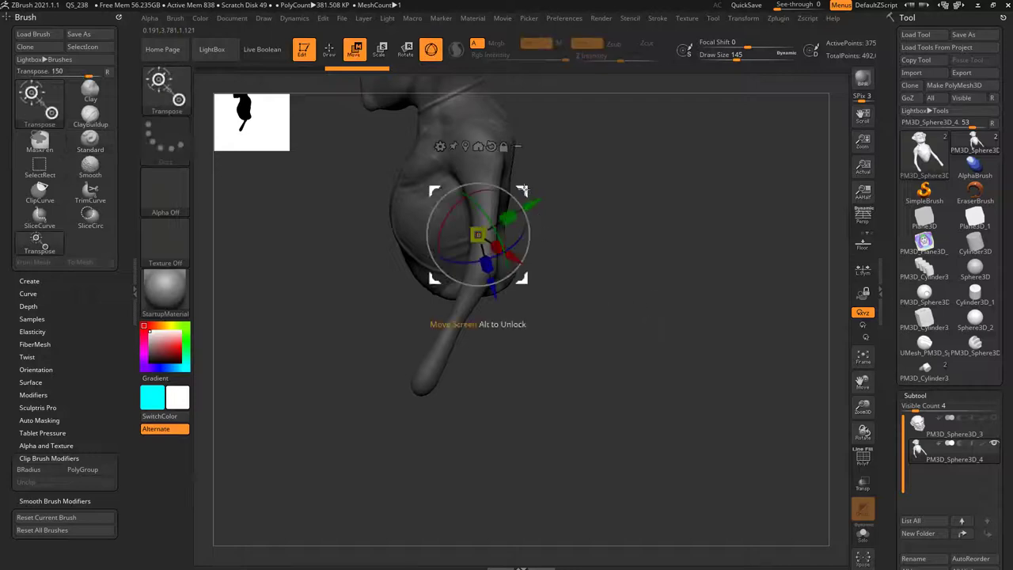
Step: Pull the unmasked torso tip downward with the gizmo and reshape it into a flat-ended waist stub
drag(522, 191, 522, 225)
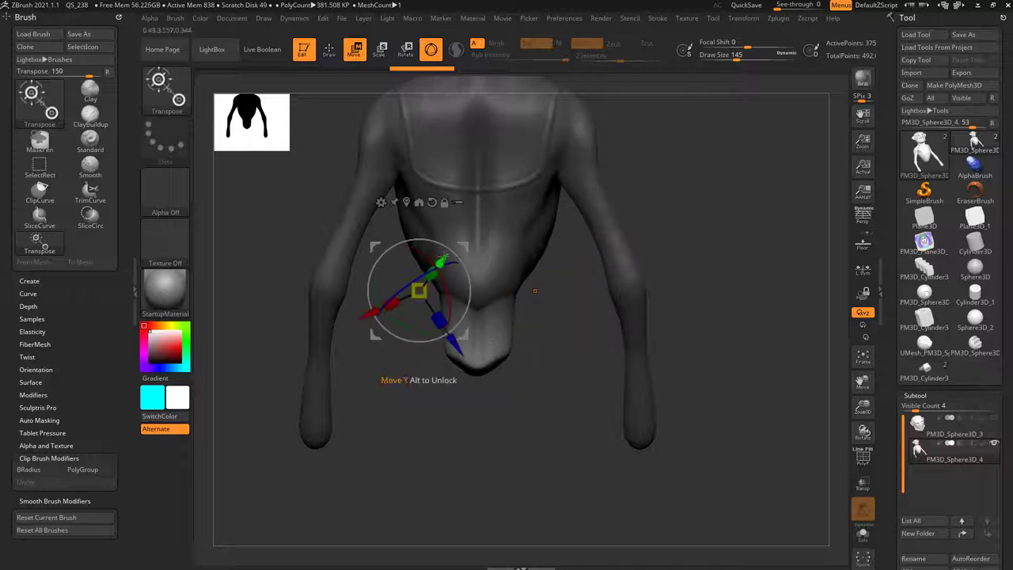
mouse_move(459, 256)
mouse_down()
mouse_move(463, 249)
mouse_move(433, 254)
mouse_move(452, 245)
mouse_up()
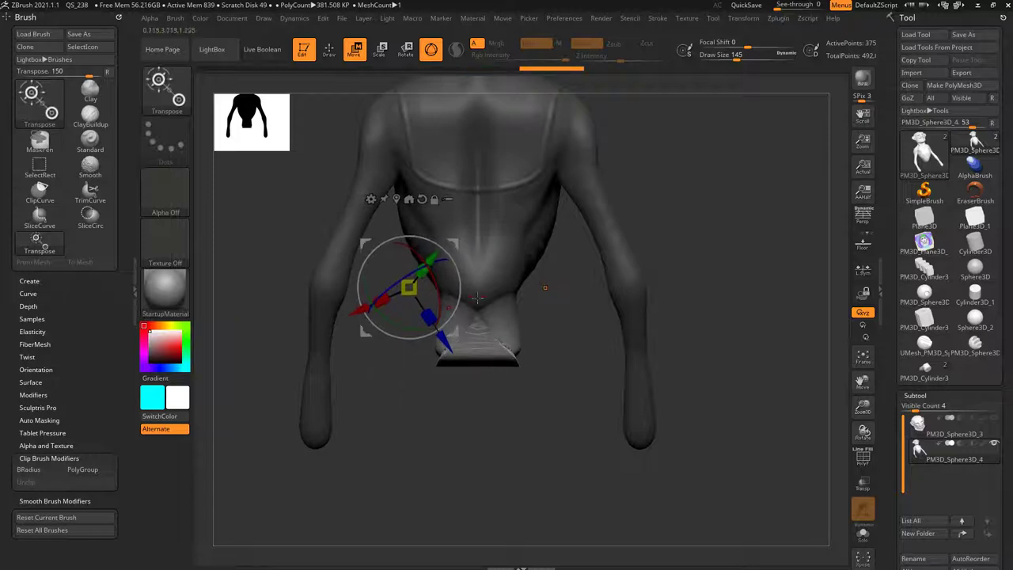
drag(572, 301, 591, 307)
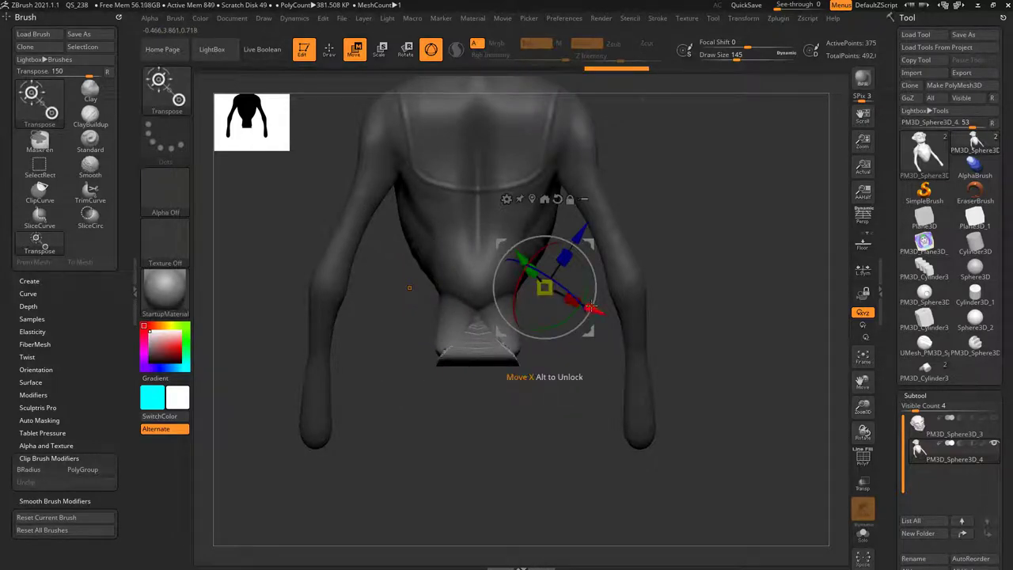
Step: Examine the option icons above the gizmo, from Customize to Reset Mesh Orientation
alt+drag(716, 254, 715, 267)
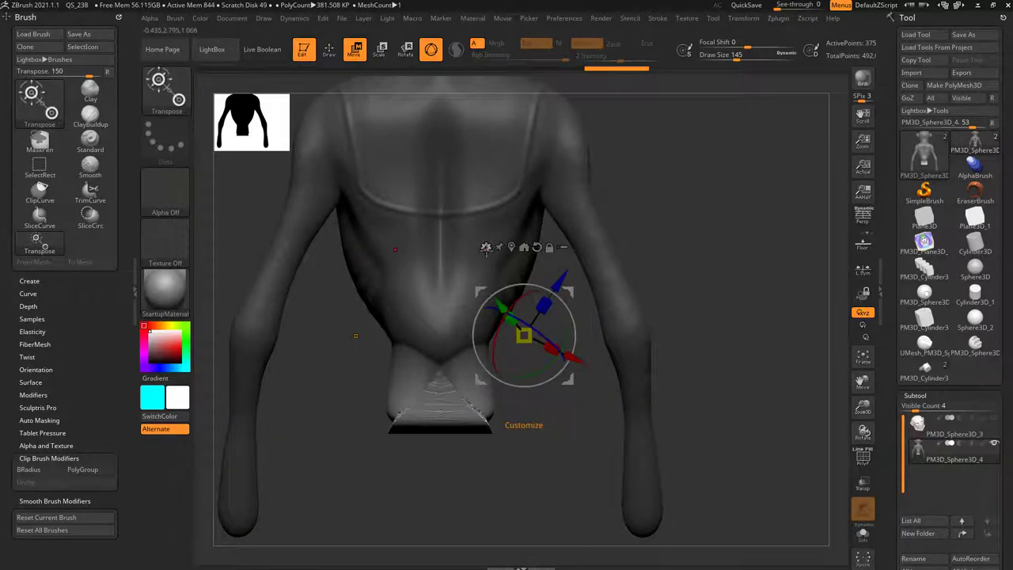
click(486, 247)
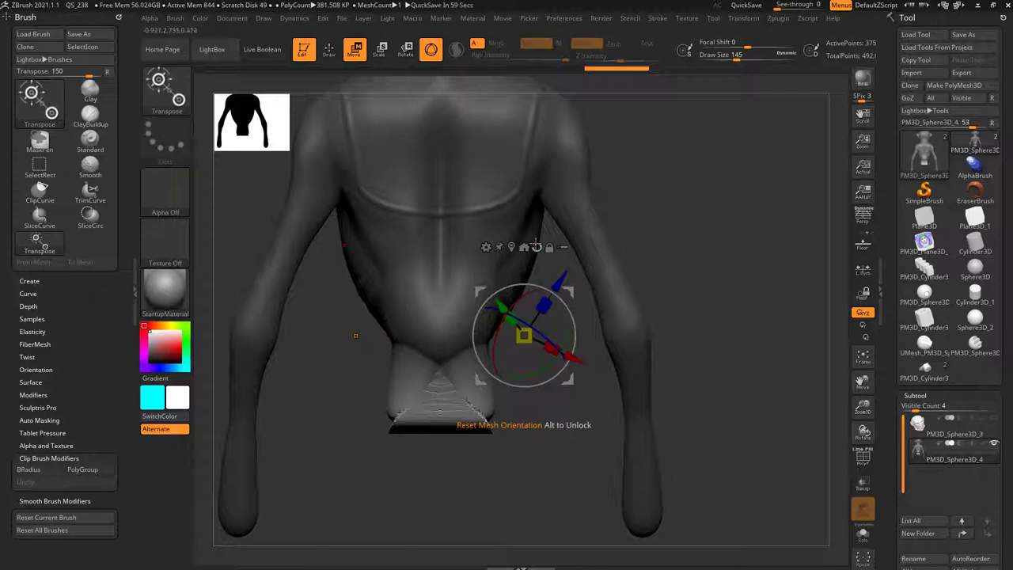
drag(680, 267, 628, 276)
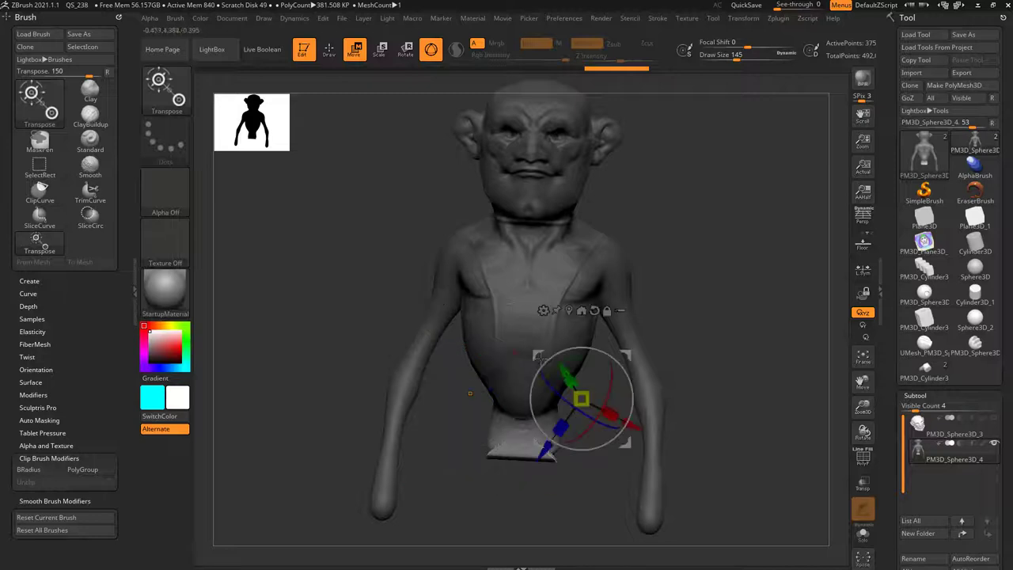
Step: Clear the mask, return to Draw mode, smooth the front of the waist stub and remesh the body
alt+drag(654, 355, 636, 307)
drag(636, 307, 619, 321)
mouse_move(726, 255)
ctrl+mouse_down()
mouse_move(770, 330)
mouse_move(770, 371)
mouse_move(690, 338)
mouse_move(629, 342)
ctrl+mouse_up()
key(q)
shift+drag(541, 391, 516, 394)
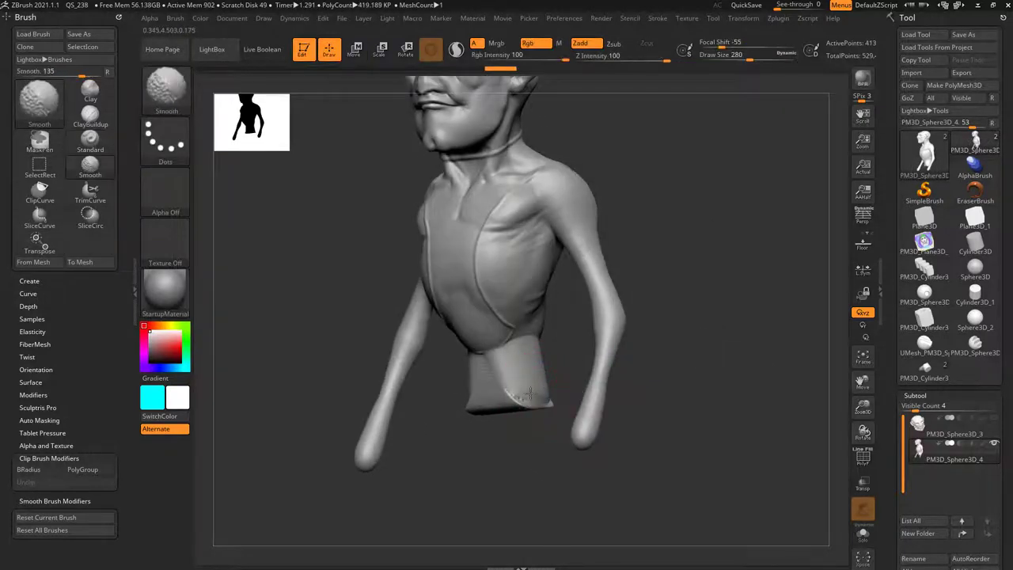
ctrl+drag(708, 263, 595, 334)
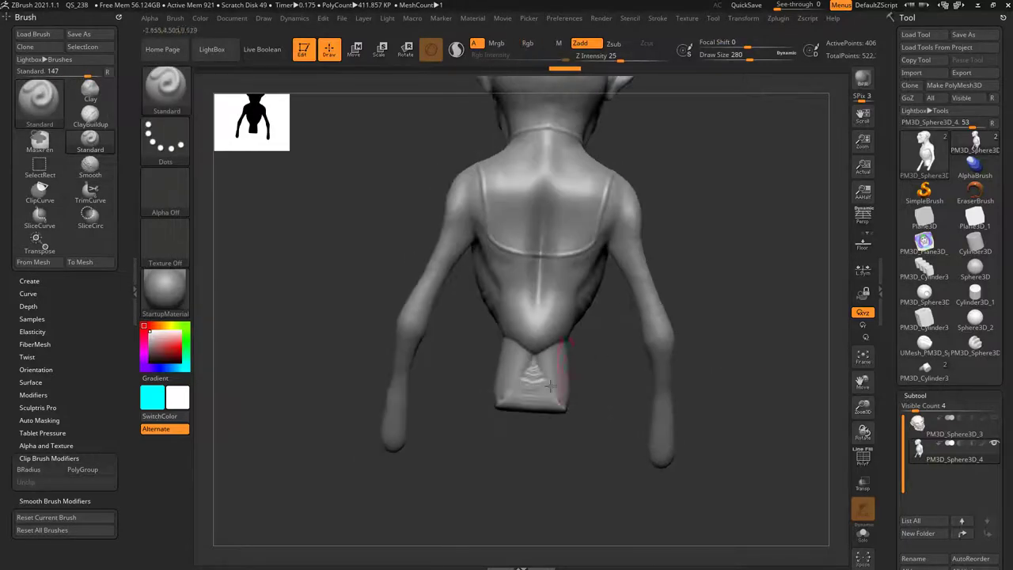
Step: Mask a spot on each side of the waist stub's base, invert the mask and pull both areas out into legs with the gizmo
drag(476, 444, 519, 447)
ctrl+drag(524, 401, 531, 391)
ctrl+click(525, 448)
key(w)
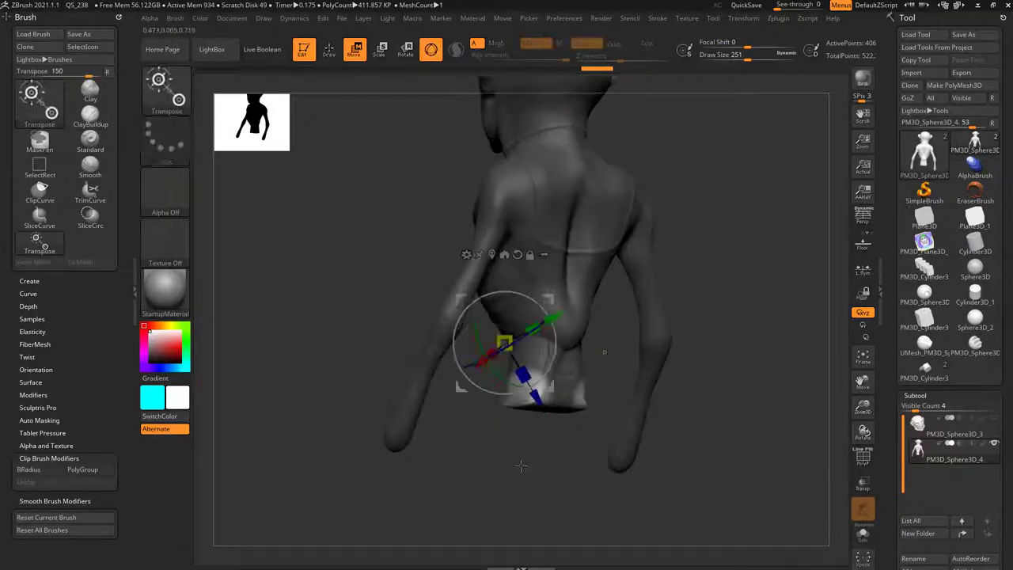
drag(522, 449, 476, 446)
drag(552, 388, 516, 450)
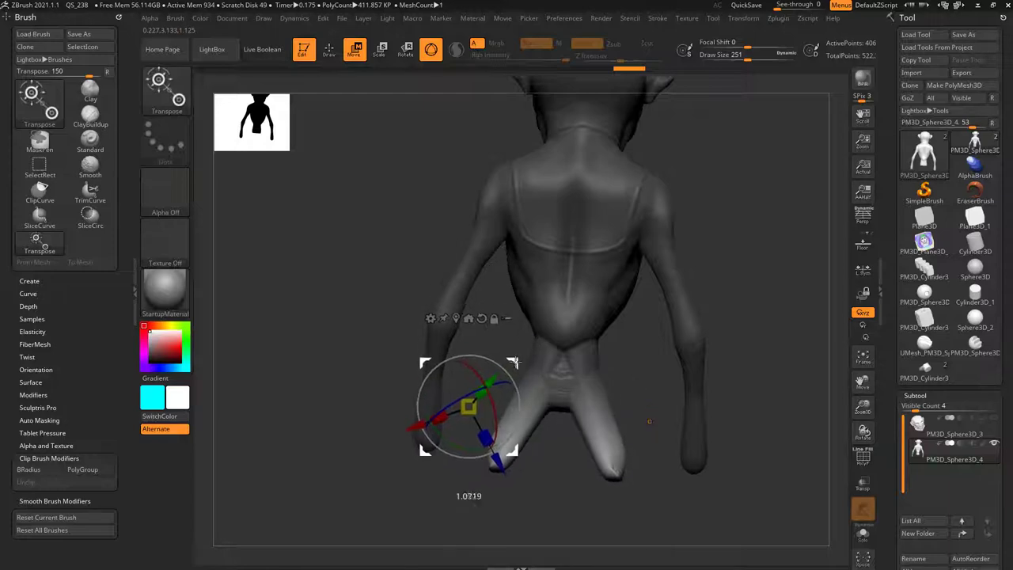
drag(673, 332, 847, 250)
Step: Clear the mask, return to Draw mode and remesh the character with its new legs
ctrl+drag(698, 247, 735, 314)
key(q)
mouse_move(720, 269)
ctrl+mouse_down()
mouse_move(730, 315)
mouse_move(717, 322)
ctrl+mouse_up()
Step: Switch to the Cylinder3D primitive and convert it into an editable PolyMesh3D
click(921, 155)
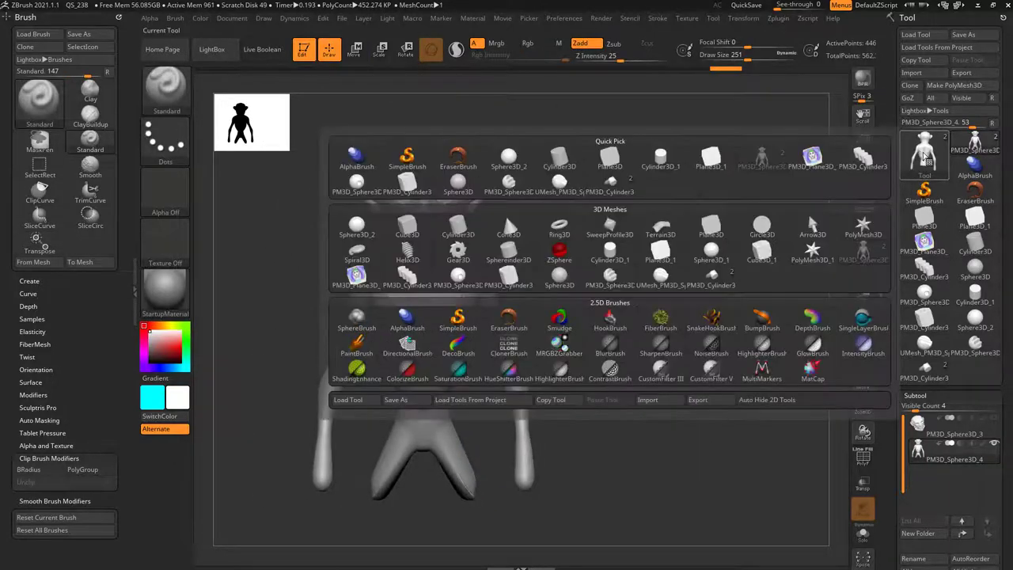
click(456, 231)
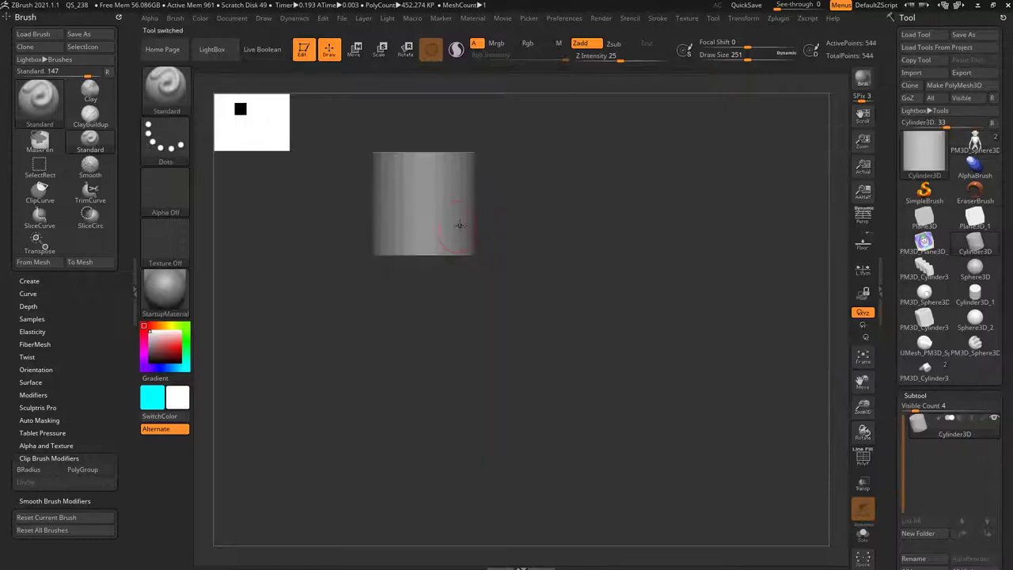
click(946, 86)
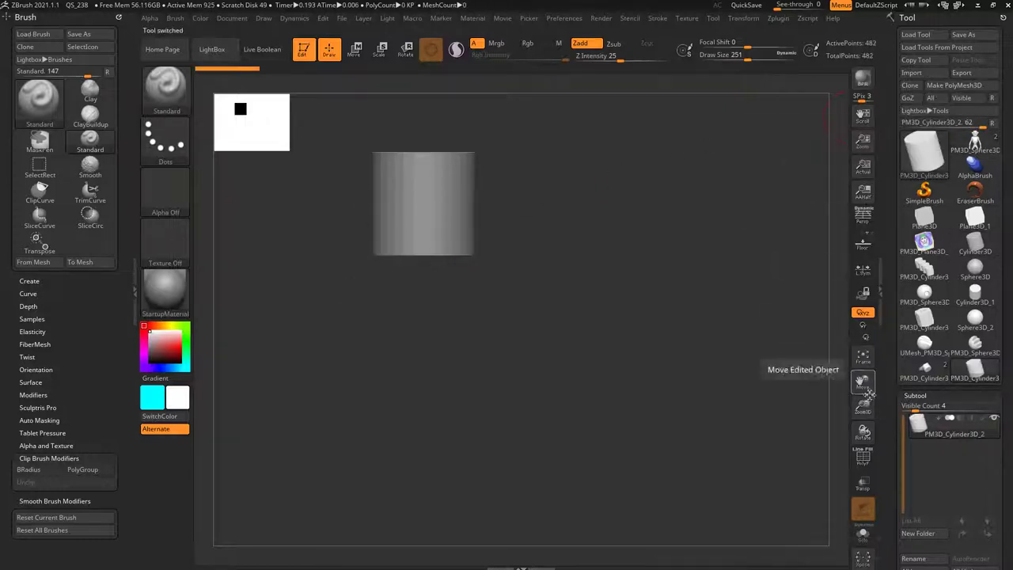
Step: Turn on the polyframe display for the cylinder and apply the SketchShaded2 material
click(863, 457)
drag(681, 321, 700, 419)
click(159, 299)
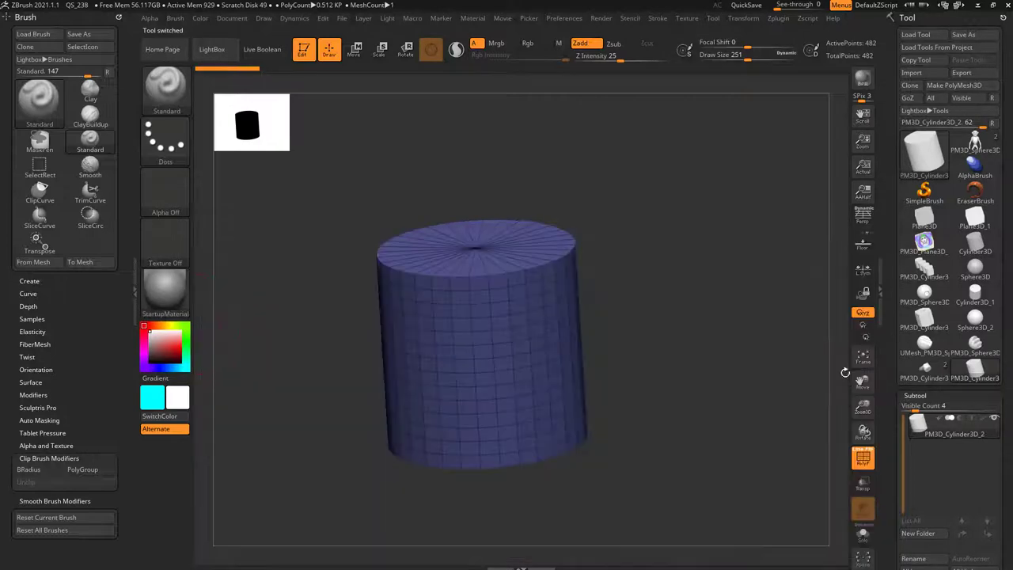
click(164, 291)
click(837, 373)
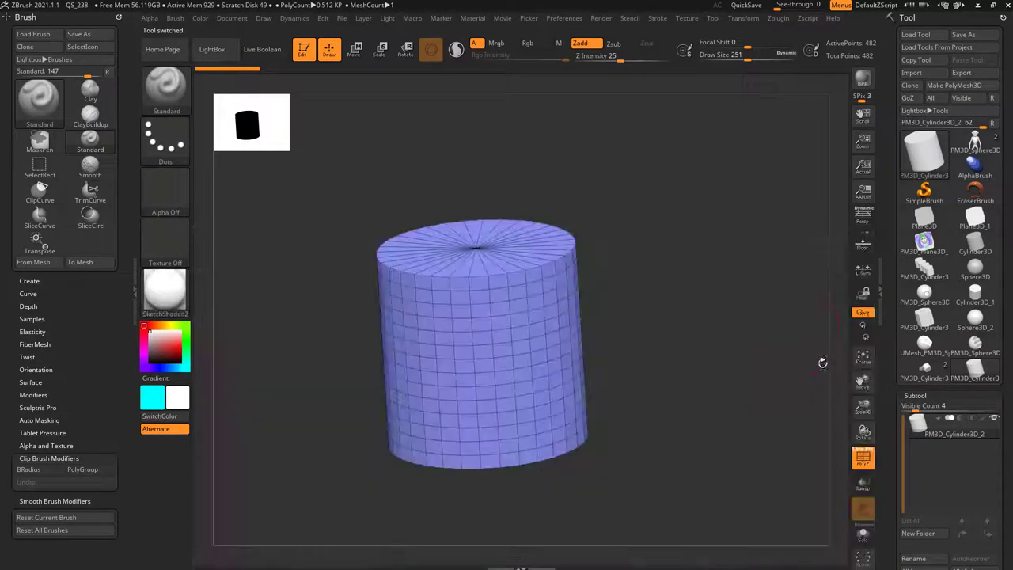
Step: Switch to Move mode and view the gizmo on the cylinder from several angles
mouse_move(821, 362)
mouse_down()
mouse_move(694, 264)
mouse_move(688, 273)
mouse_up()
key(w)
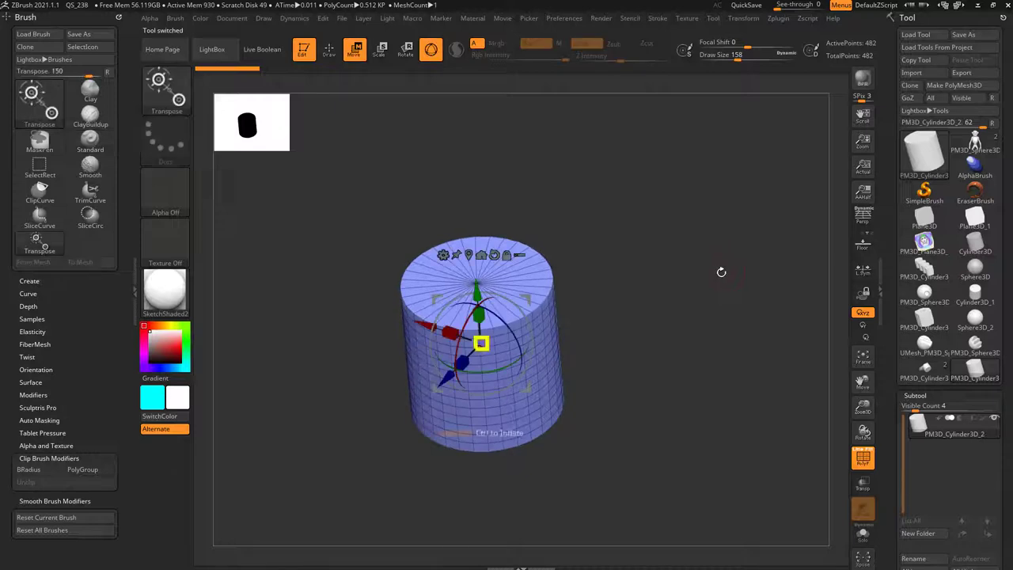
drag(633, 277, 631, 256)
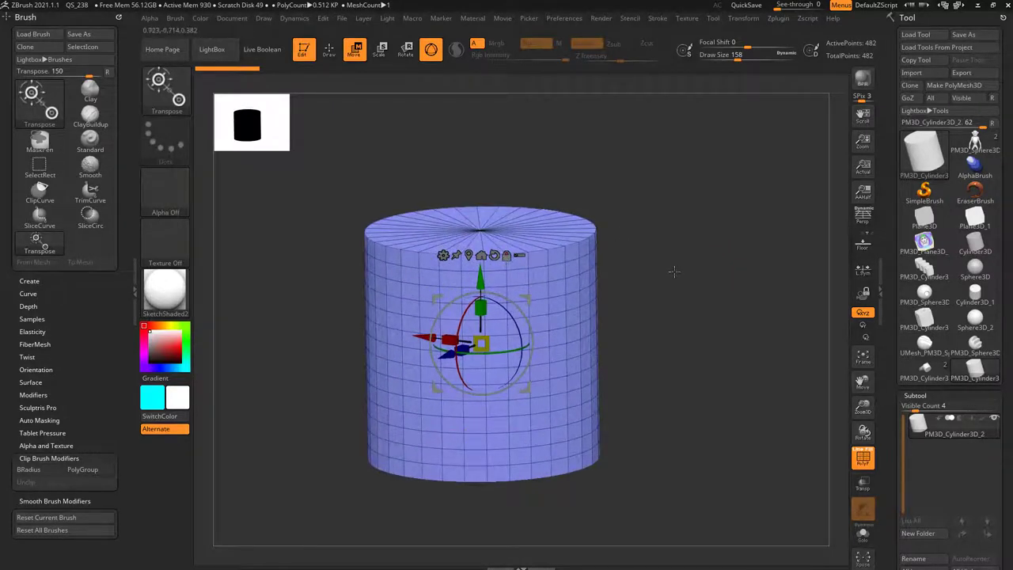
mouse_move(675, 272)
mouse_down()
mouse_move(669, 280)
mouse_move(685, 289)
mouse_move(672, 277)
mouse_up()
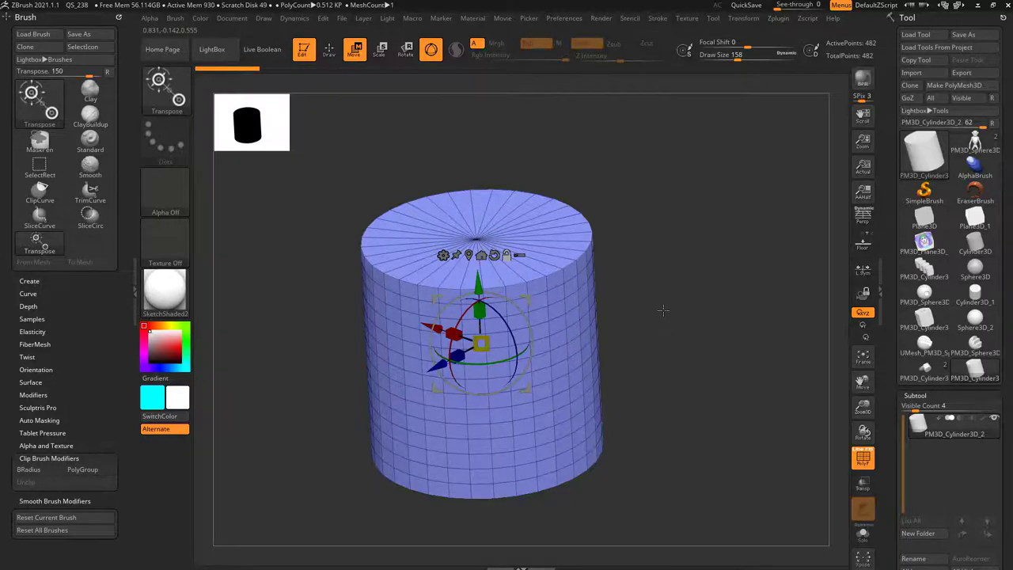
mouse_move(664, 310)
mouse_down()
mouse_move(674, 294)
mouse_move(666, 299)
mouse_up()
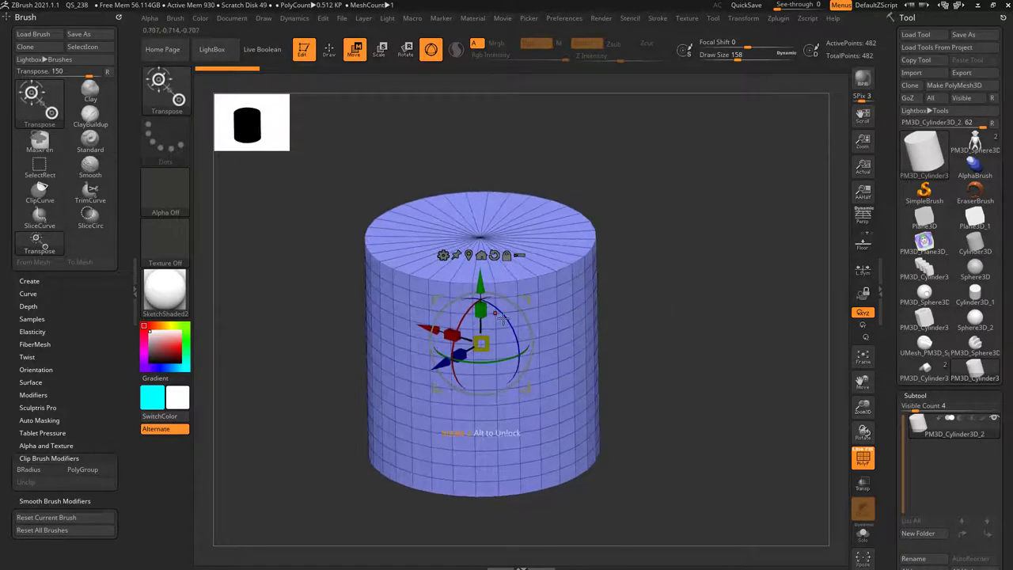
Step: Try transforming the cylinder with the gizmo at its centre and undo the changes
drag(504, 319, 439, 331)
key(ctrl+z)
key(ctrl+z)
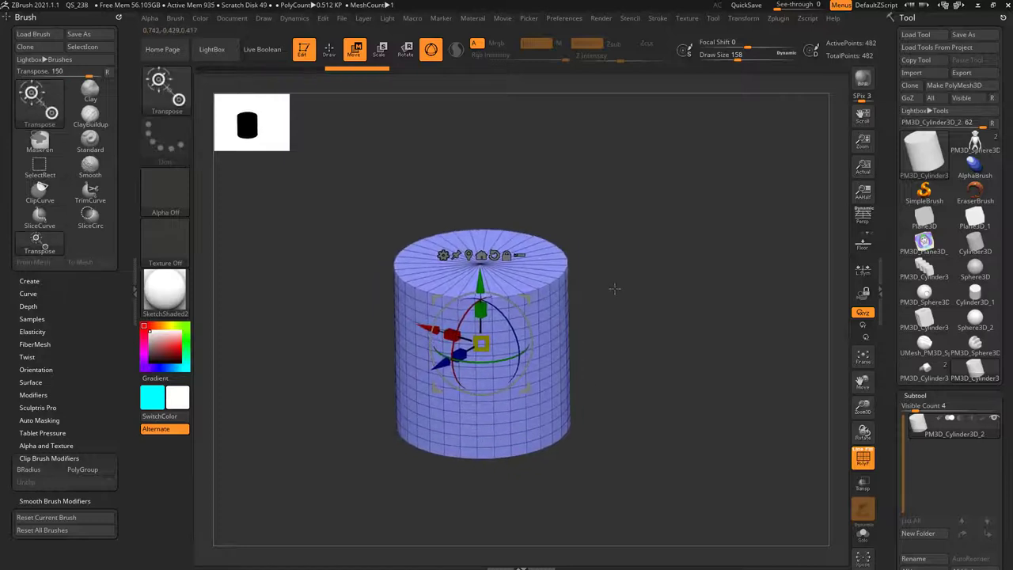
key(ctrl+z)
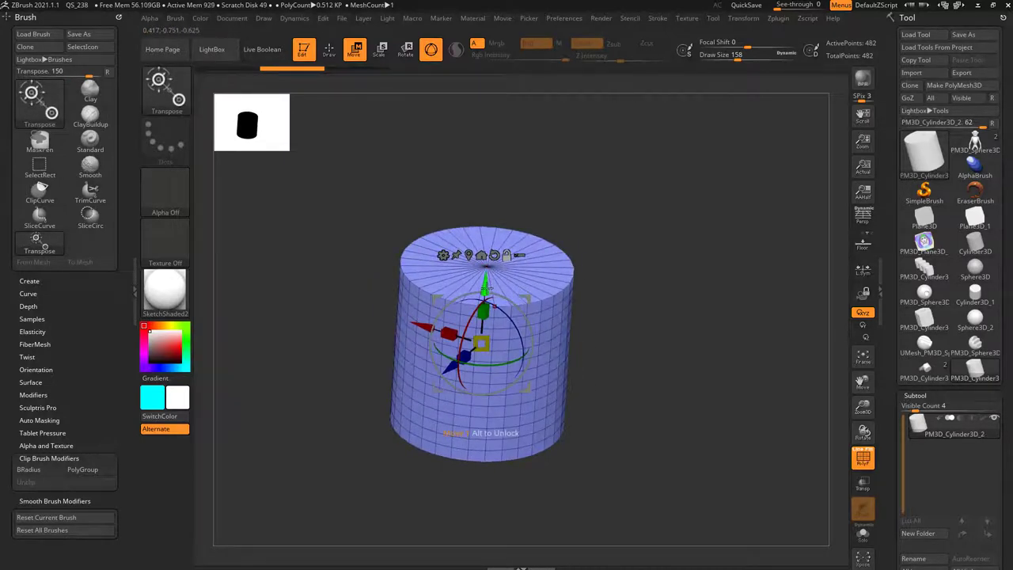
Step: Move only the gizmo up along its Y axis to the cylinder's top face and rotate it there
alt+drag(495, 267, 512, 212)
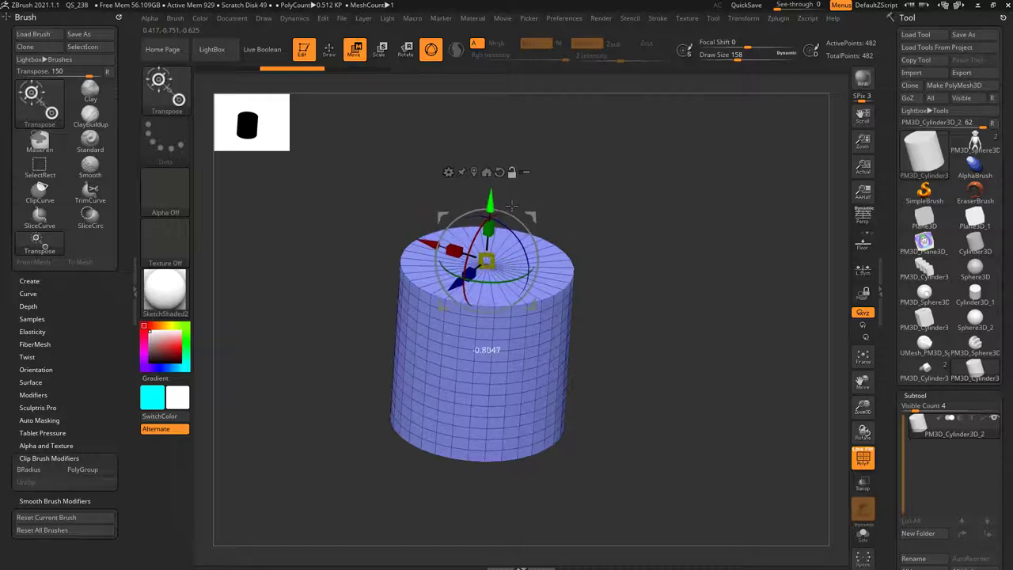
drag(553, 276, 556, 276)
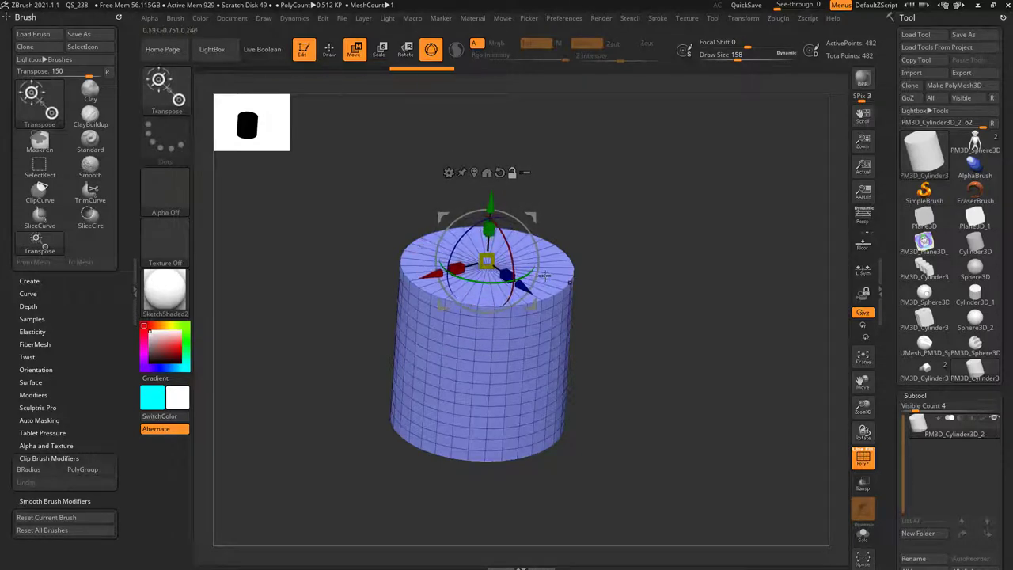
Step: Try scaling the cylinder with the gizmo placed on its top face and undo each change
drag(486, 263, 519, 267)
key(ctrl+z)
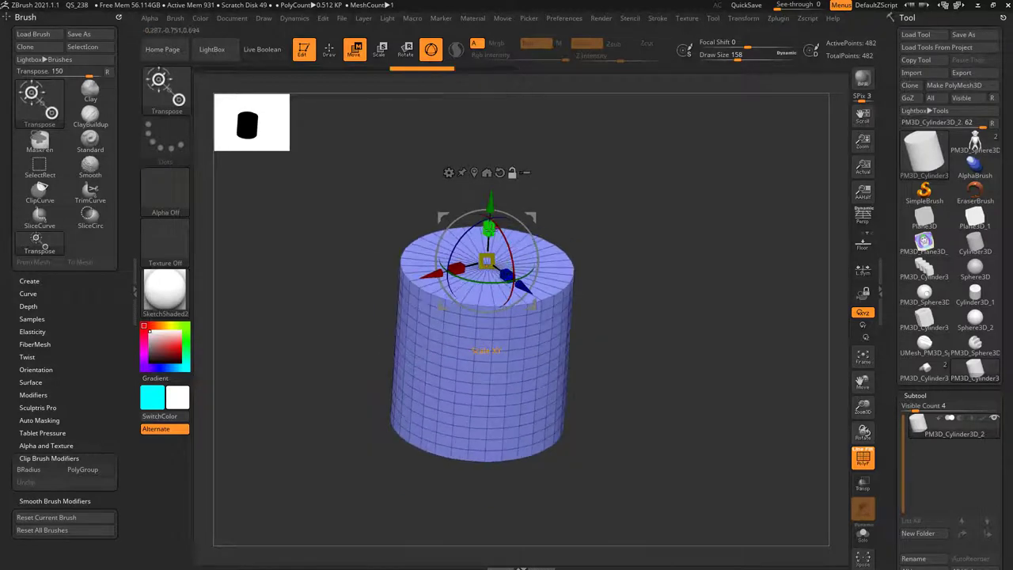
mouse_move(489, 230)
alt+mouse_down()
mouse_move(488, 245)
mouse_move(490, 213)
mouse_move(489, 247)
mouse_move(489, 218)
alt+mouse_up()
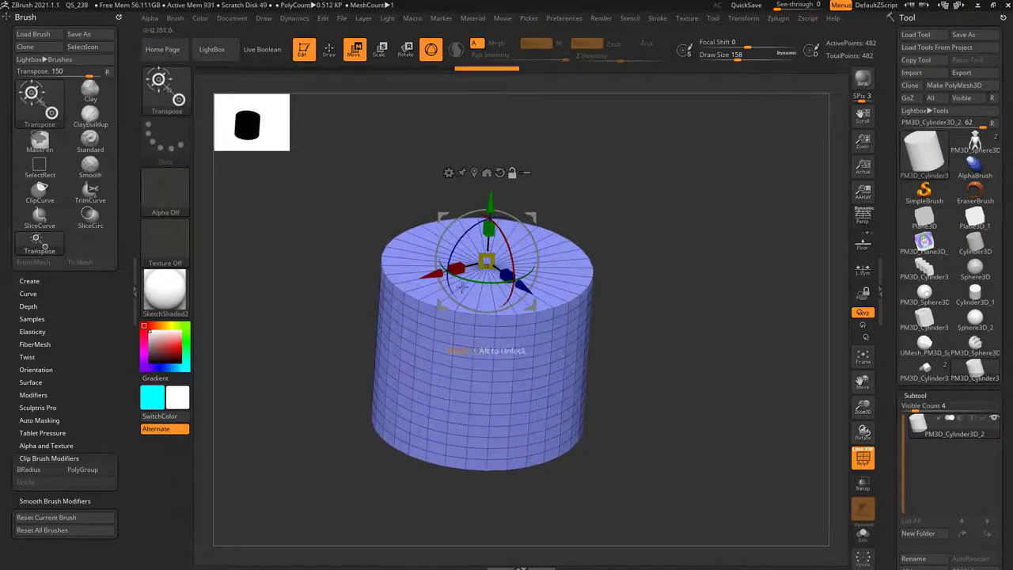
key(ctrl+z)
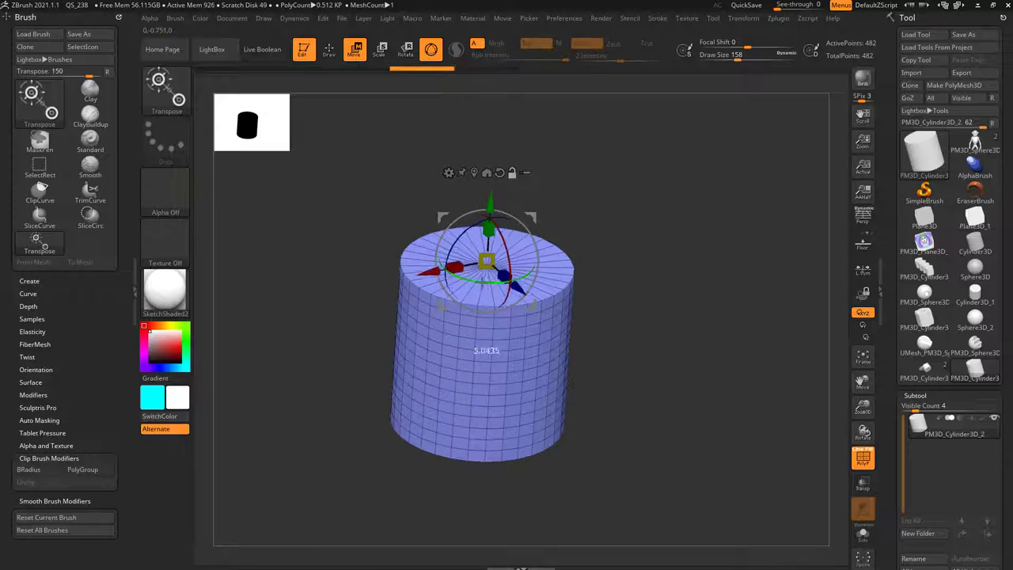
Step: Rotate the gizmo without affecting the cylinder and shift it slightly over the top face
alt+drag(444, 278, 446, 279)
mouse_move(531, 218)
alt+mouse_down()
mouse_move(499, 247)
mouse_move(526, 210)
alt+mouse_up()
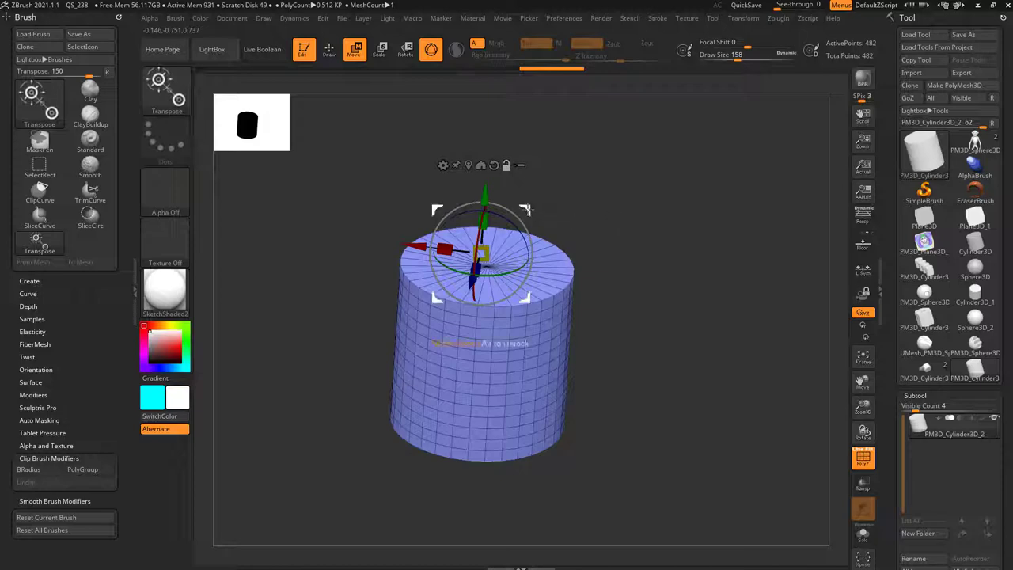
Step: Move only the gizmo off the cylinder into empty space, try transforming the cylinder from there and undo the change
alt+drag(528, 210, 764, 159)
drag(694, 373, 654, 371)
drag(655, 371, 666, 382)
drag(647, 256, 624, 205)
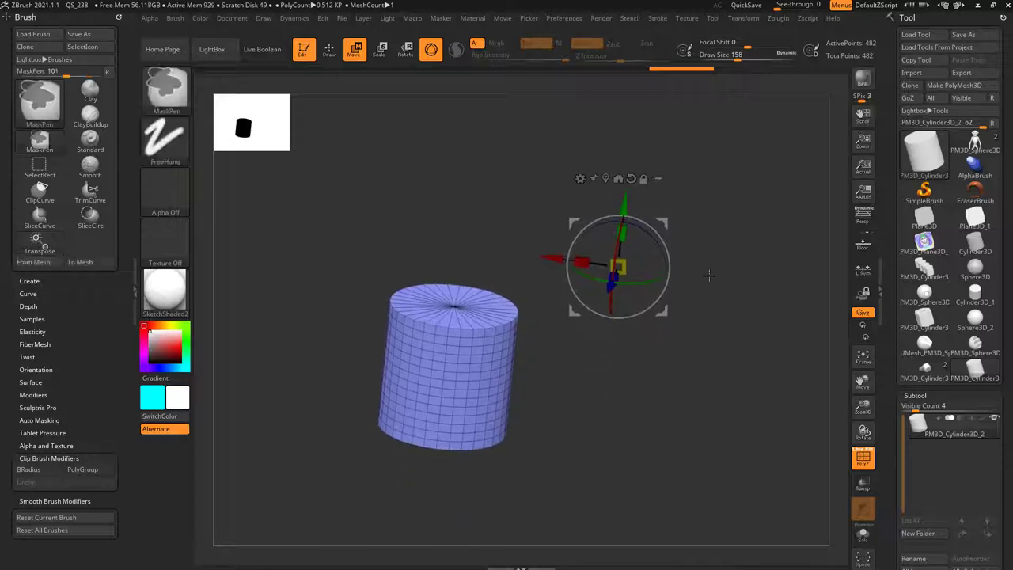
key(ctrl+z)
drag(694, 309, 720, 300)
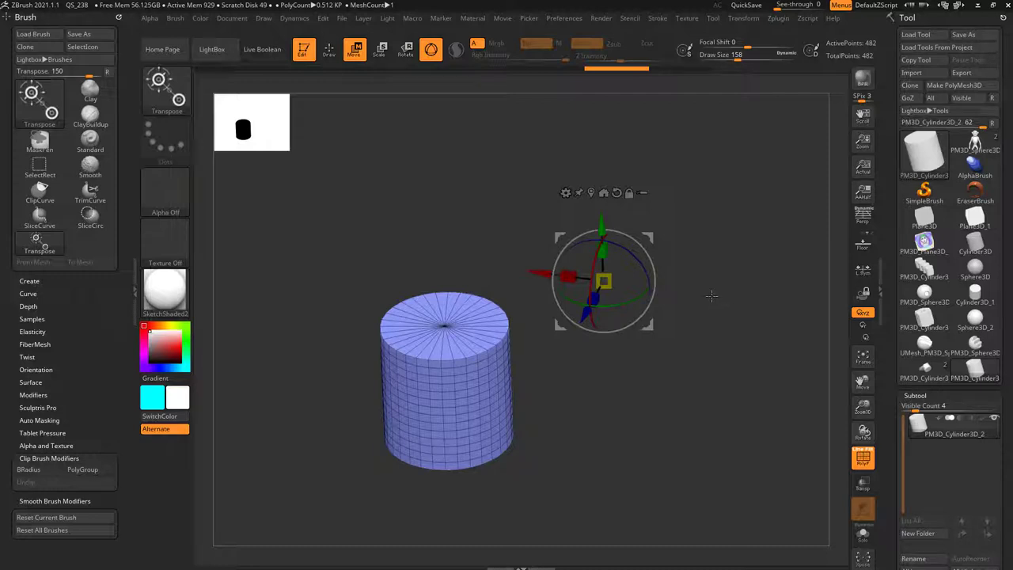
Step: Snap only the gizmo to the centre of the cylinder's top face
click(445, 325)
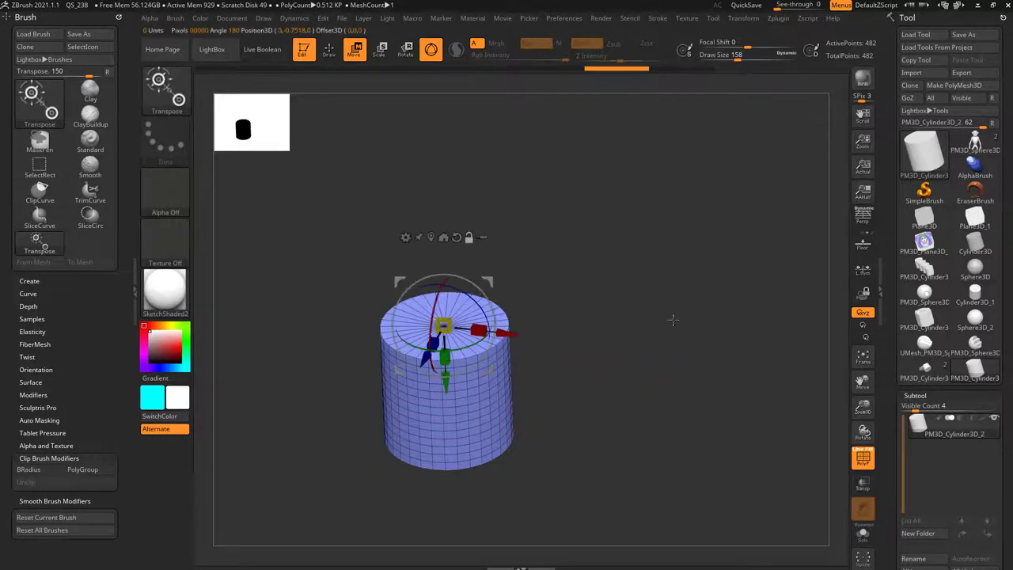
drag(628, 304, 428, 299)
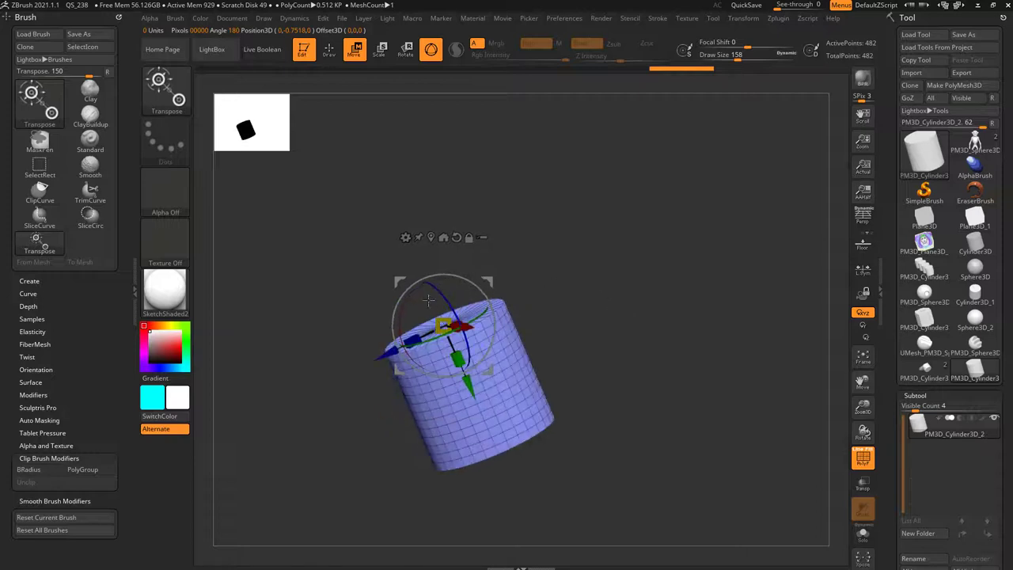
drag(597, 313, 523, 331)
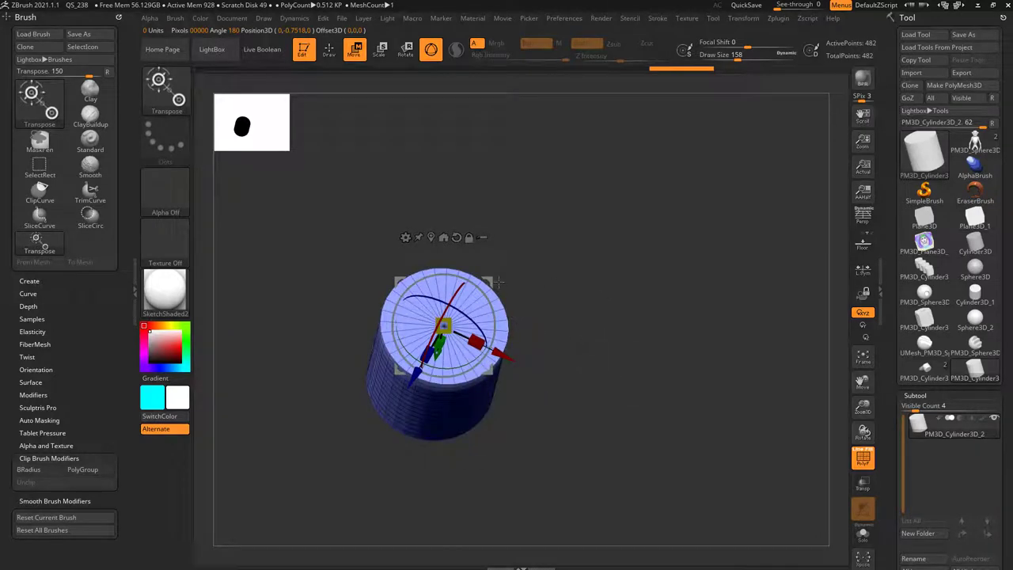
Step: Move only the gizmo away from the cylinder and snap it back onto the top face close to the rim
alt+drag(489, 281, 780, 228)
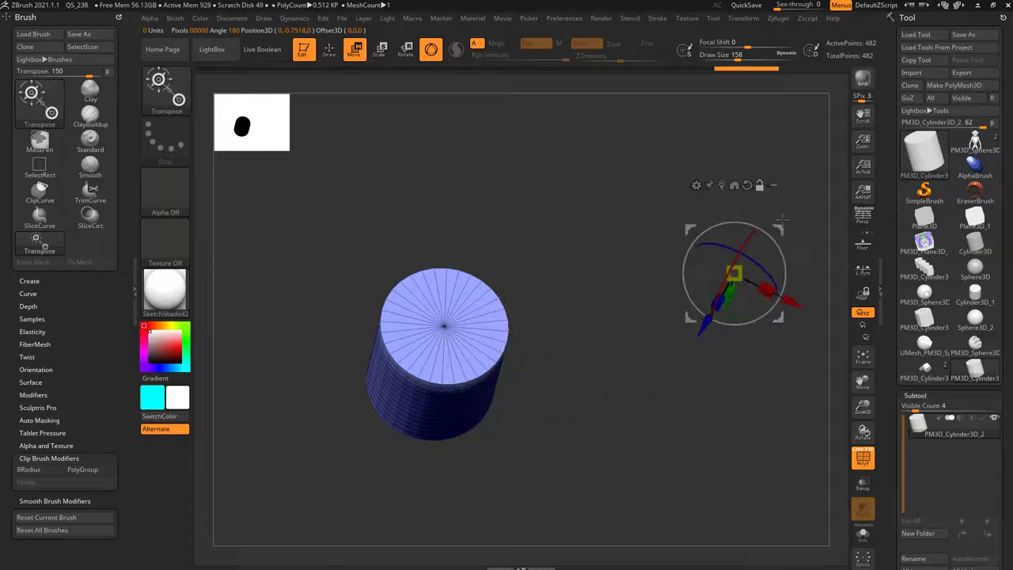
alt+click(494, 324)
alt+drag(588, 373, 637, 278)
mouse_move(566, 256)
mouse_down()
mouse_move(564, 291)
mouse_move(570, 244)
mouse_up()
drag(642, 231, 654, 296)
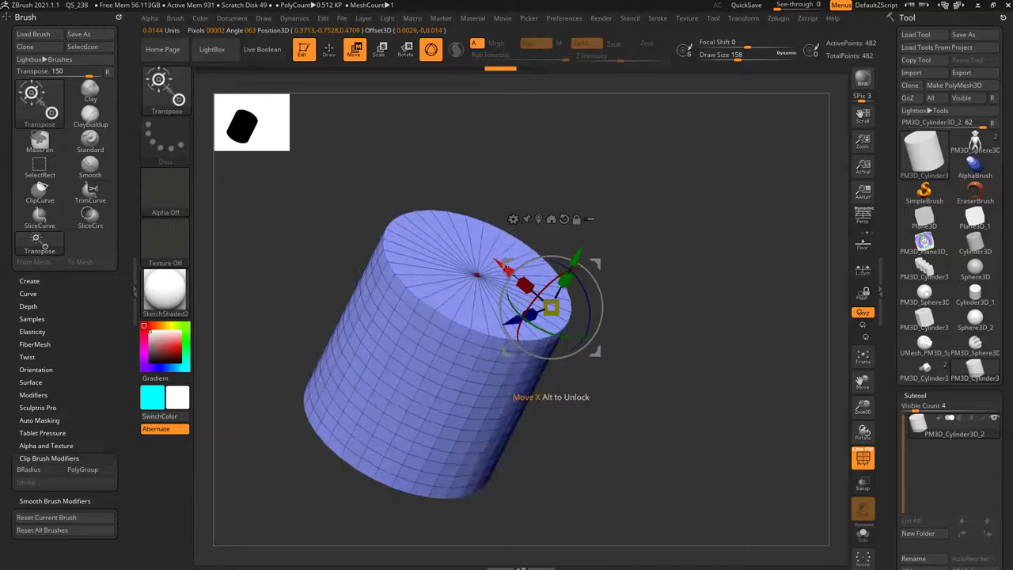
Step: Try moving the cylinder along X and rotating it with the gizmo near the top rim, undoing each change
drag(506, 267, 559, 310)
key(ctrl+z)
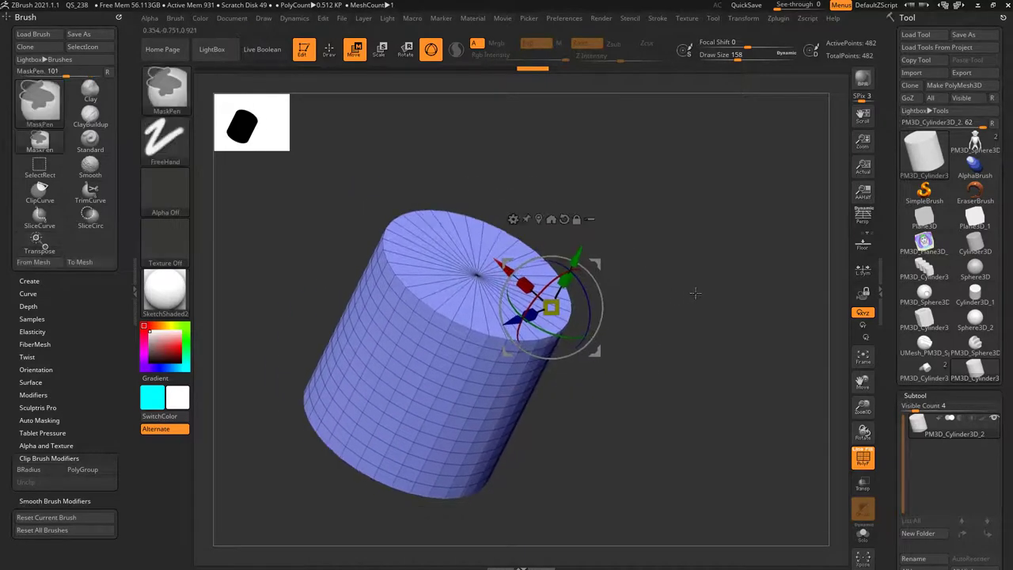
drag(694, 289, 617, 283)
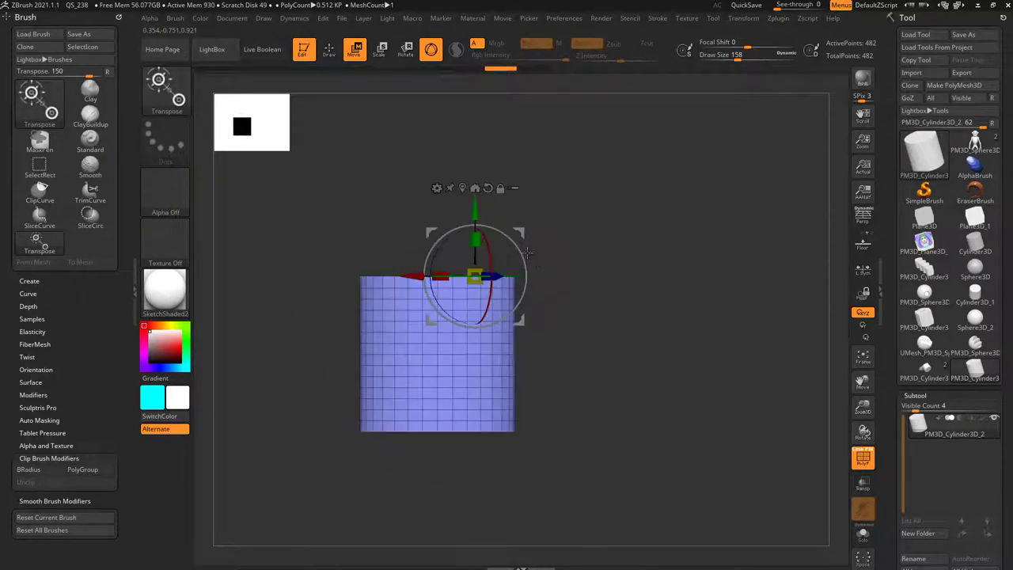
drag(518, 250, 540, 291)
key(ctrl+z)
drag(559, 237, 569, 324)
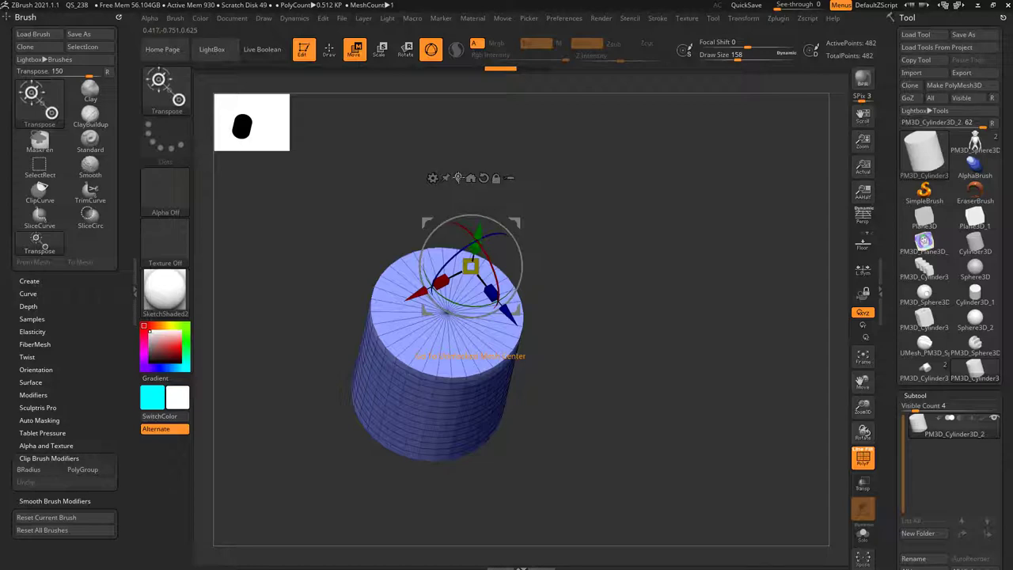
Step: Send the gizmo to the unmasked mesh centre and show the floor grid
click(458, 177)
drag(570, 323, 756, 208)
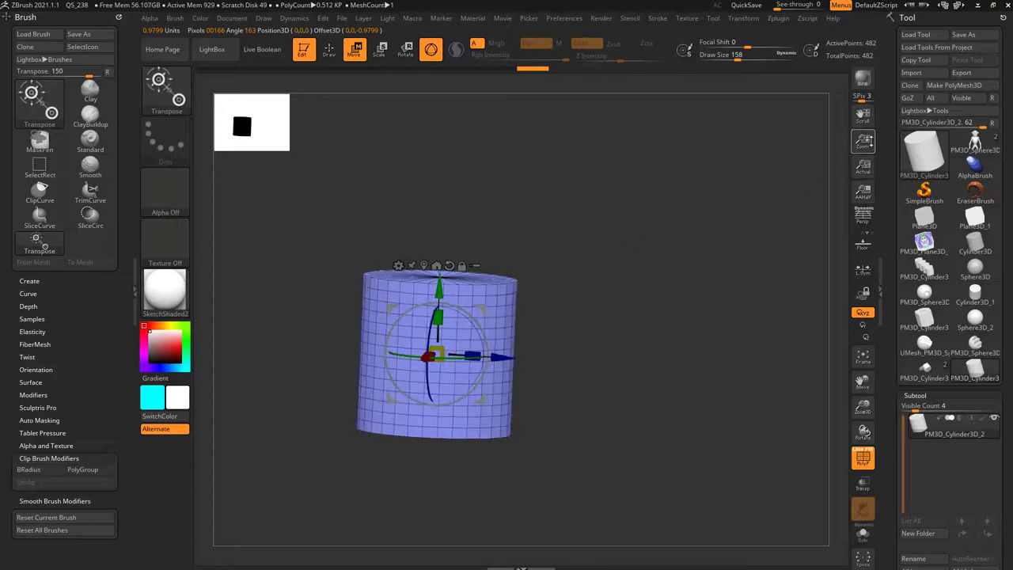
click(864, 245)
drag(704, 281, 676, 229)
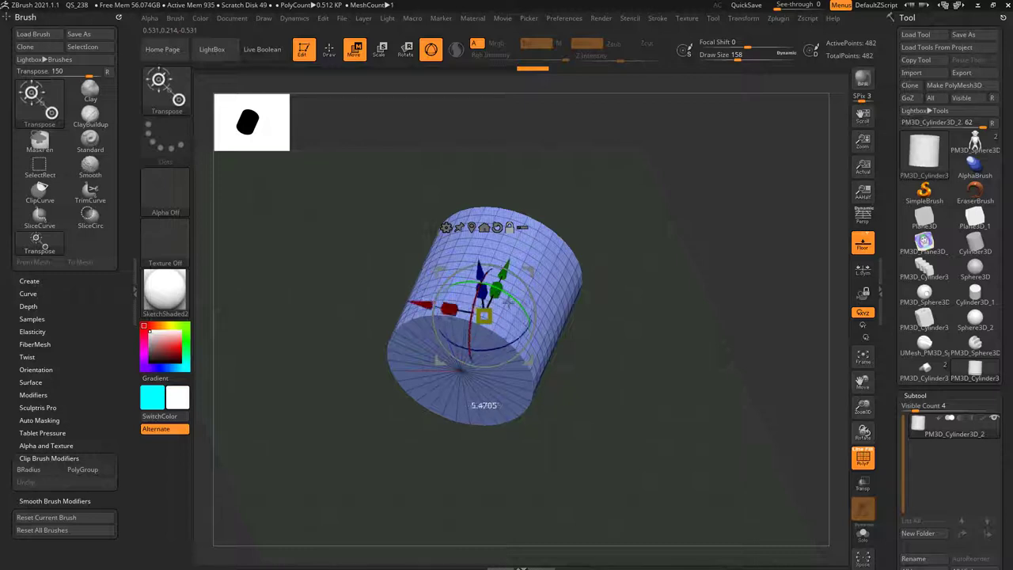
Step: Shift the gizmo without affecting the cylinder and snap it onto the bottom face near the rim
drag(509, 302, 523, 326)
drag(457, 345, 508, 338)
alt+click(510, 385)
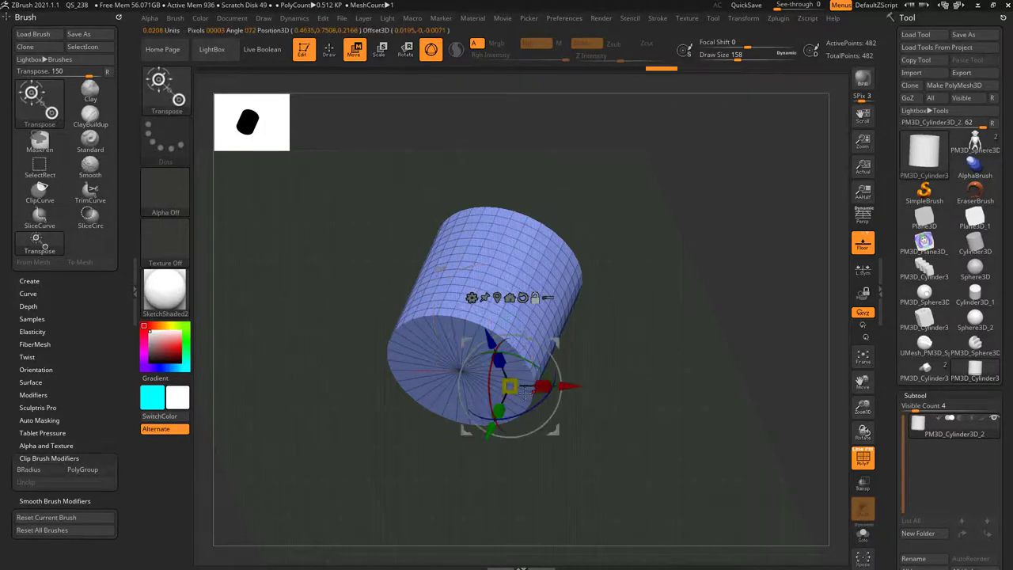
drag(583, 340, 624, 316)
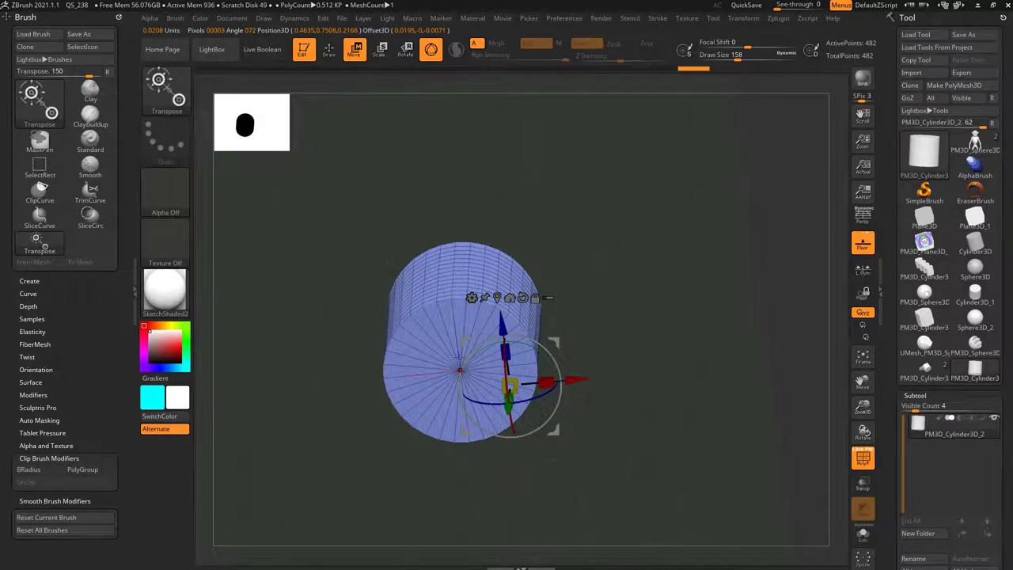
Step: Snap only the gizmo onto the cylinder's curved side surface
drag(621, 265, 580, 296)
alt+click(496, 265)
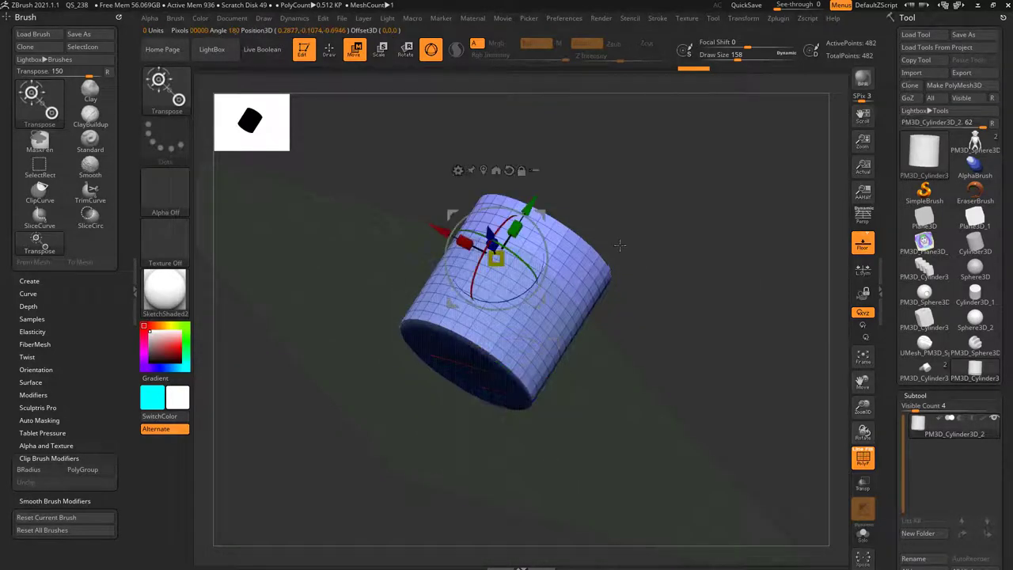
drag(622, 245, 674, 242)
drag(559, 229, 599, 220)
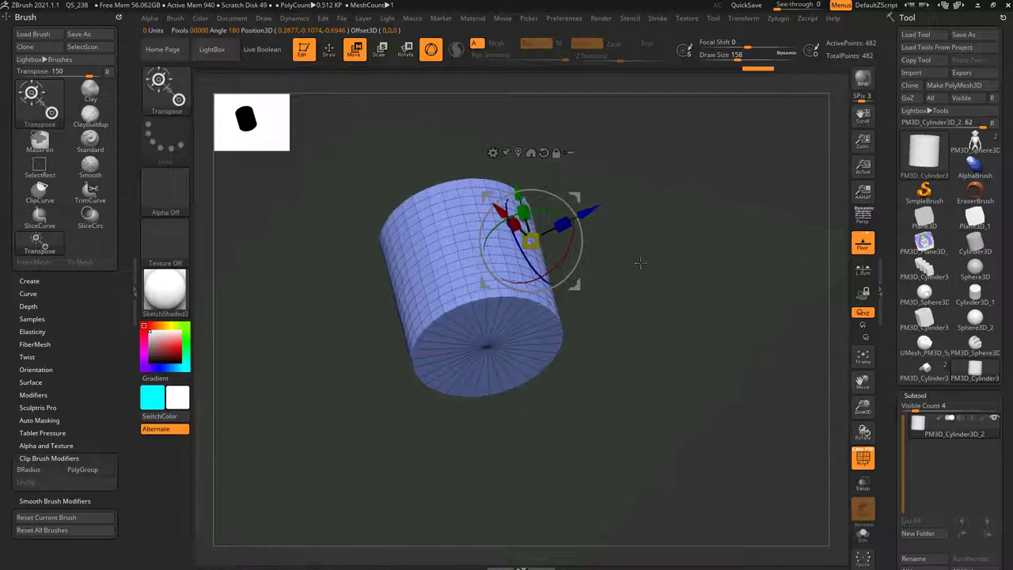
drag(639, 264, 565, 300)
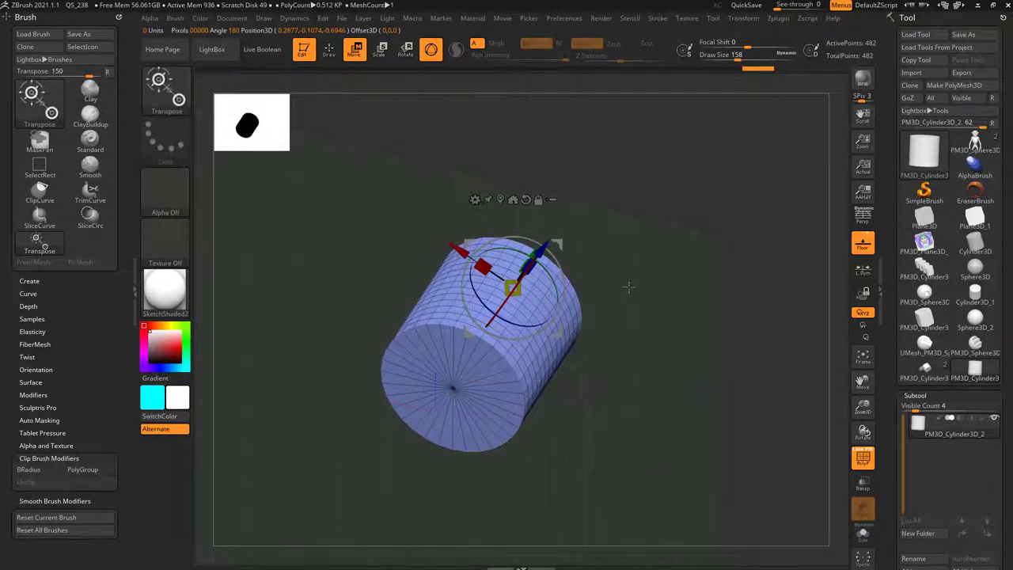
drag(644, 249, 671, 231)
drag(668, 277, 639, 301)
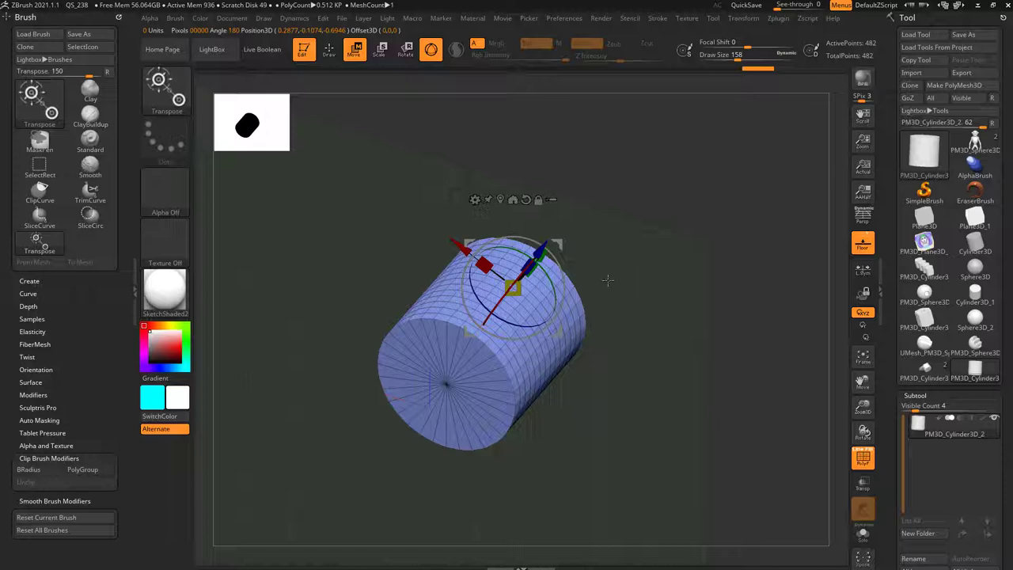
Step: Send the gizmo from the cylinder's side to the world axis with Go To Axis
click(513, 200)
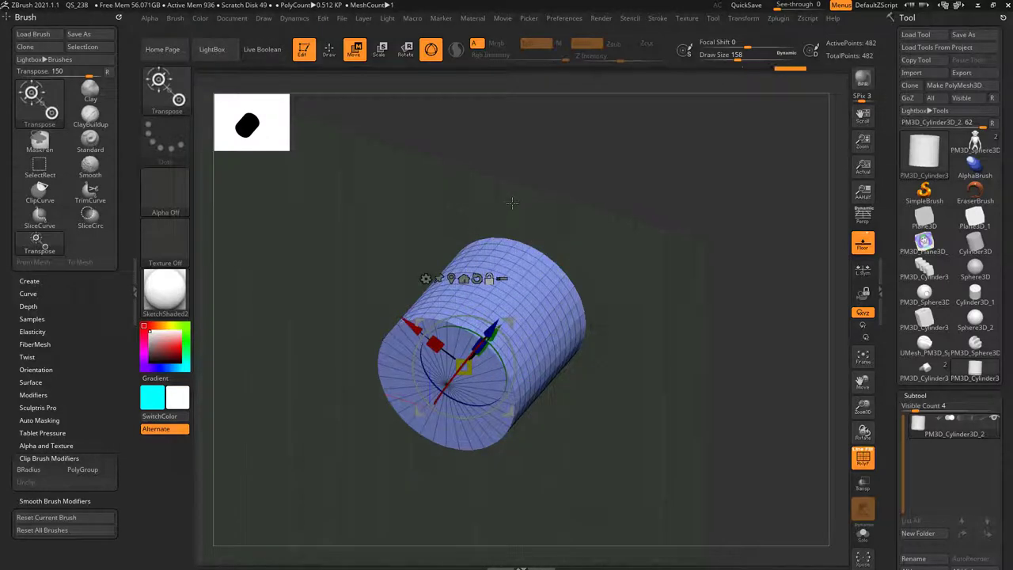
click(488, 279)
drag(617, 269, 725, 386)
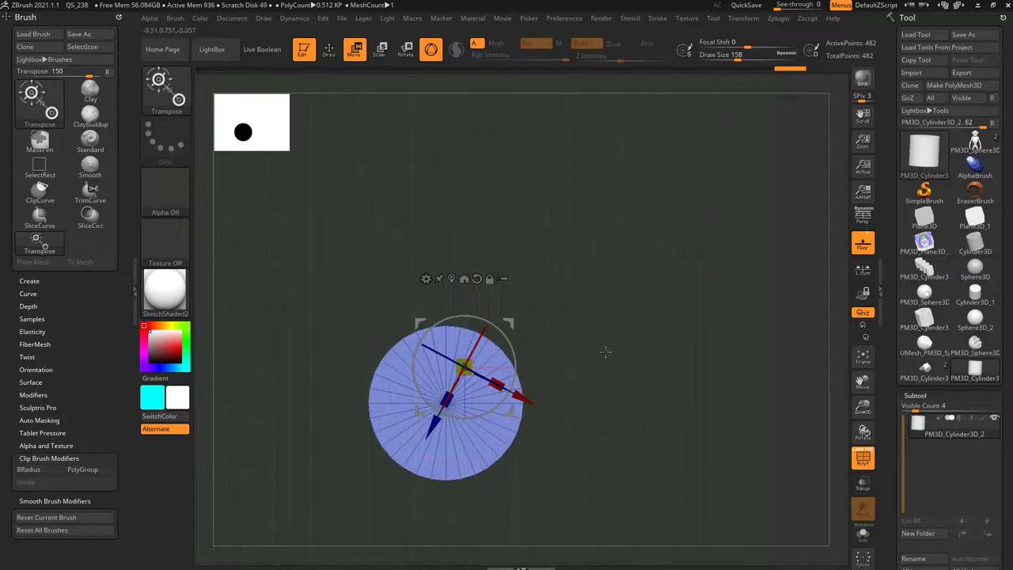
drag(606, 352, 646, 260)
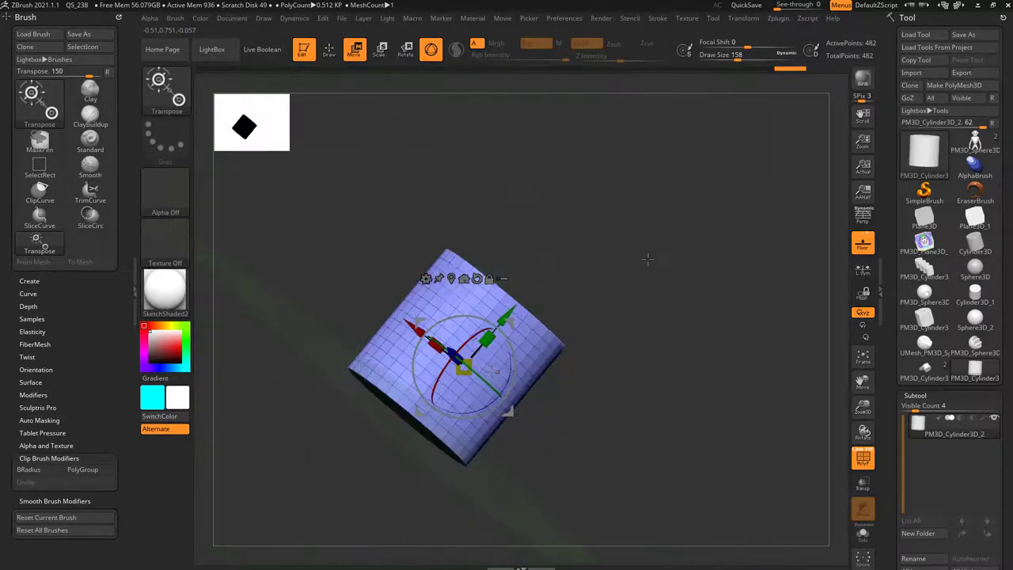
Step: Snap the gizmo to the cylinder's side near its upper edge and return it to the world axis
alt+click(534, 349)
drag(654, 314, 574, 239)
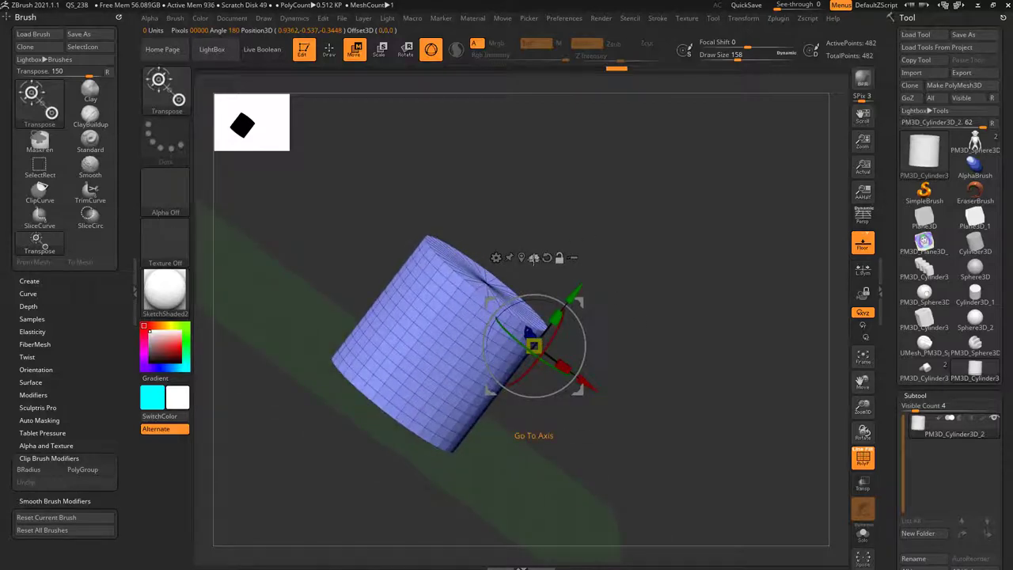
click(534, 258)
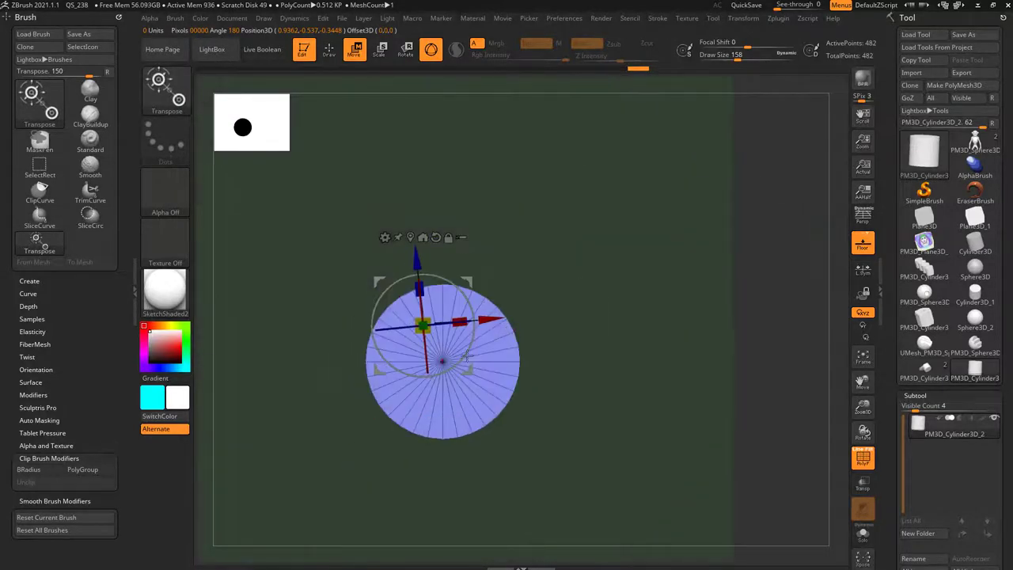
Step: Reset the gizmo's orientation so its arrows align with the world axes
ctrl+right_drag(466, 355, 470, 224)
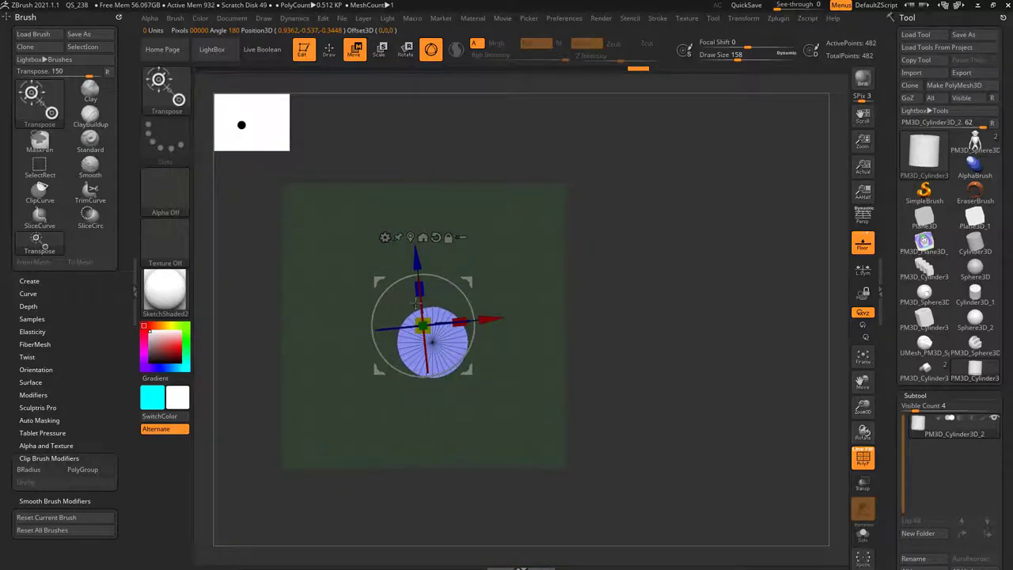
ctrl+right_drag(563, 266, 592, 356)
right_drag(592, 356, 621, 168)
right_drag(485, 186, 477, 271)
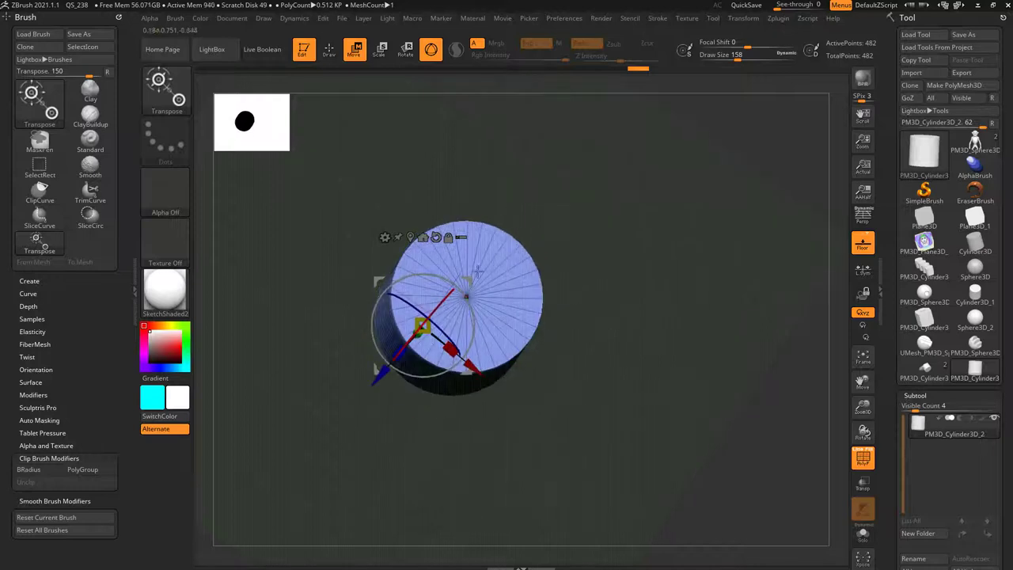
right_drag(590, 264, 578, 285)
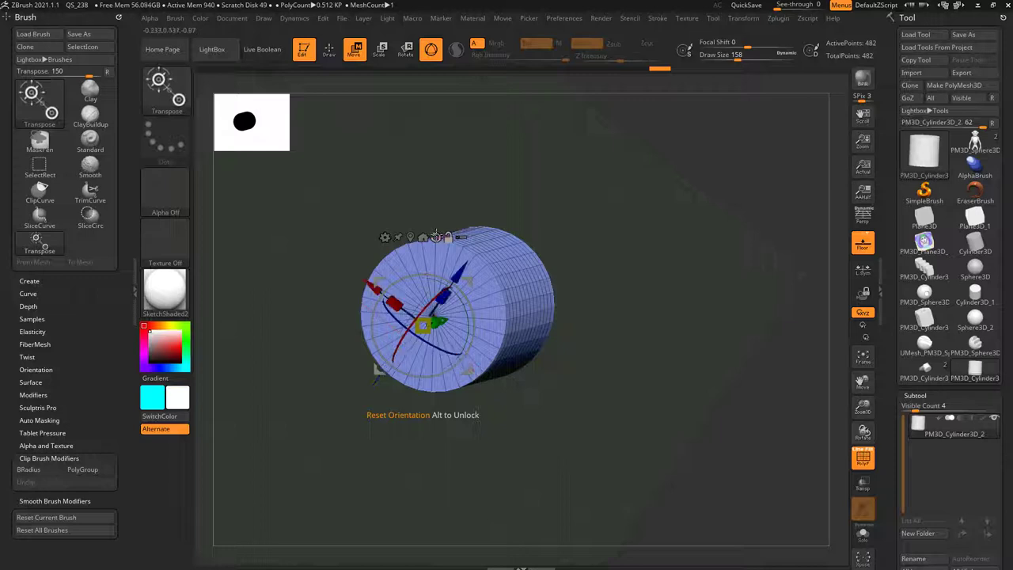
shift+right_drag(578, 258, 577, 261)
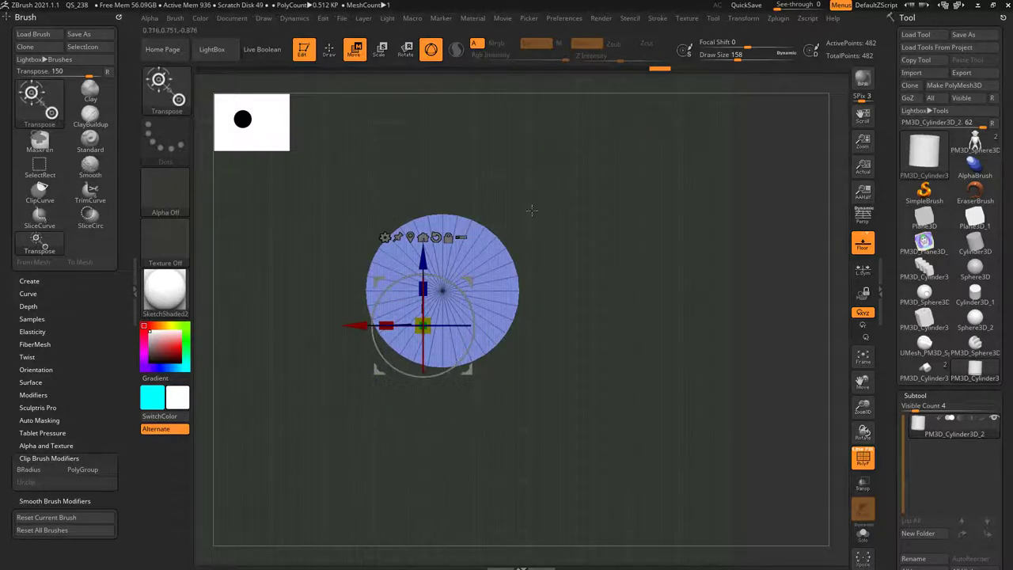
drag(539, 201, 515, 217)
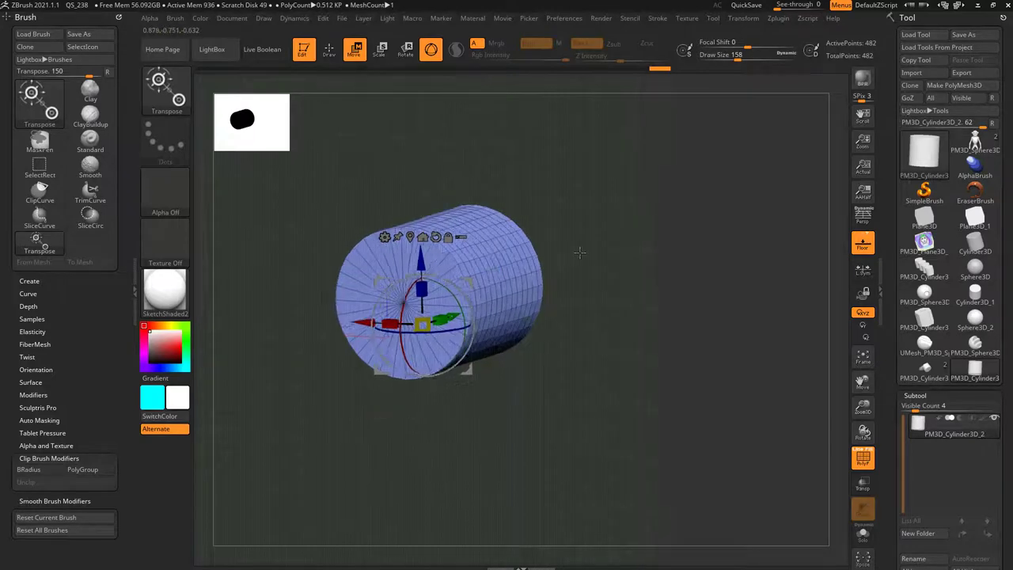
shift+drag(578, 251, 552, 341)
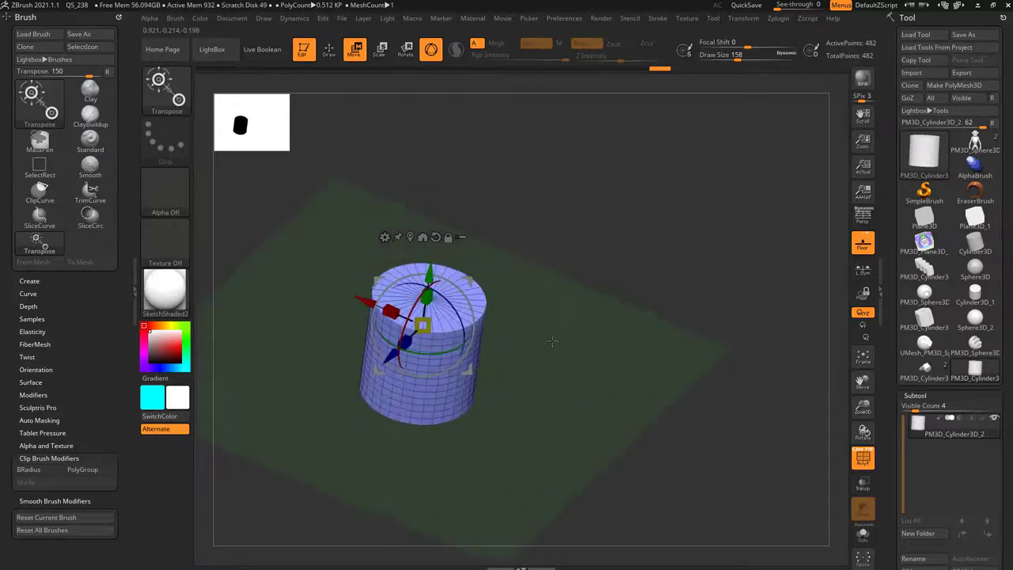
Step: Move the cylinder across the floor away from the world axis and send the gizmo to the unmasked mesh centre
drag(390, 353, 341, 402)
drag(317, 342, 388, 371)
drag(413, 432, 325, 368)
drag(364, 283, 366, 266)
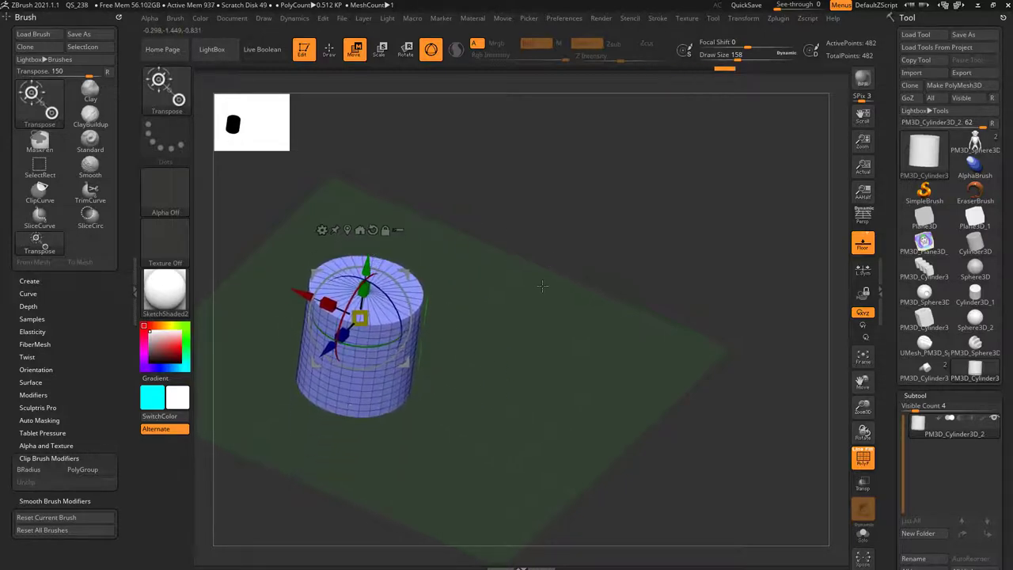
mouse_move(537, 290)
mouse_down()
mouse_move(519, 266)
mouse_move(481, 258)
mouse_move(542, 289)
mouse_up()
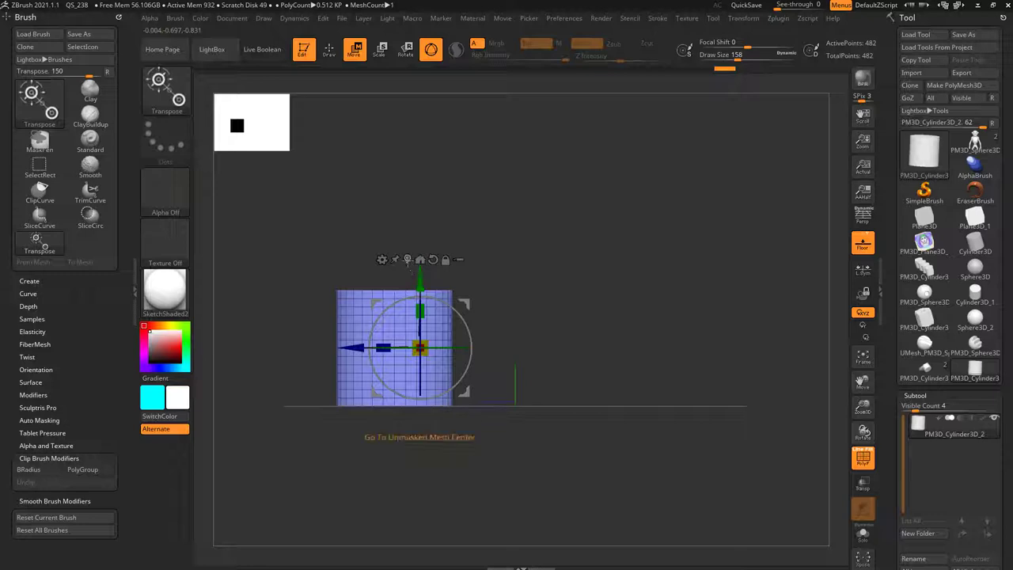
click(407, 260)
drag(504, 274, 519, 300)
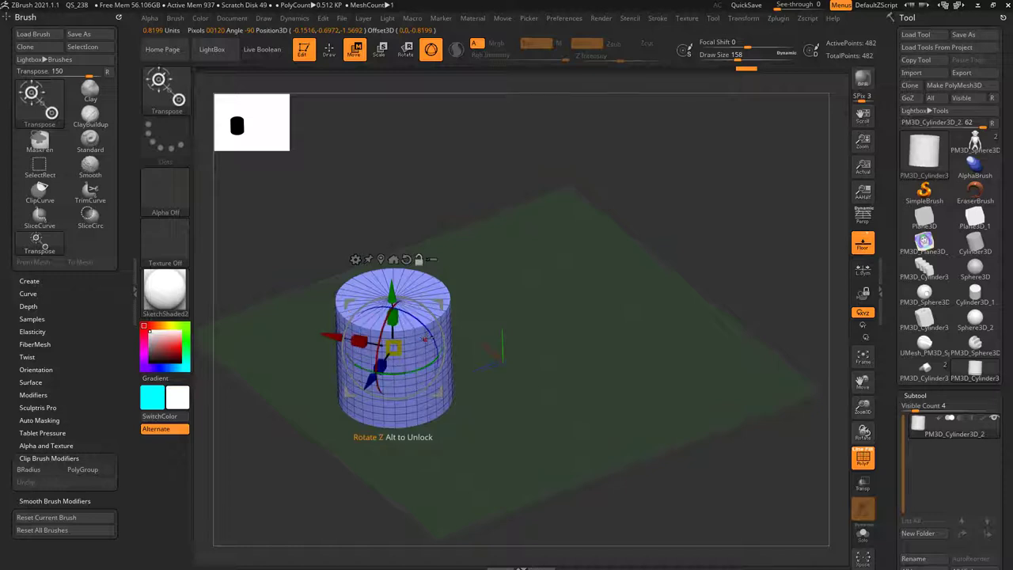
Step: Rotate and move only the gizmo off the cylinder, and return it to the unmasked mesh centre
alt+drag(426, 340, 378, 304)
alt+drag(349, 392, 622, 296)
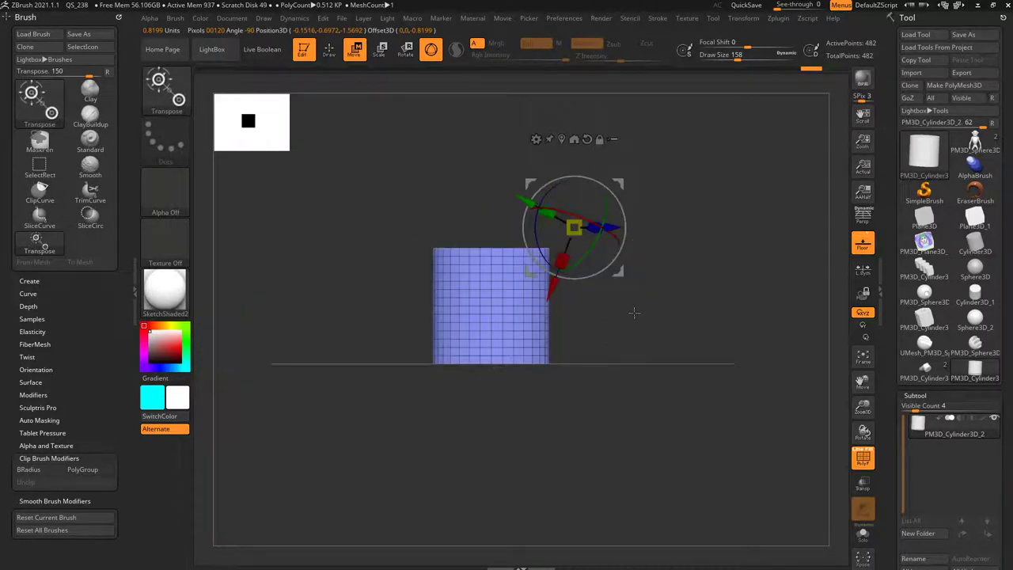
drag(636, 314, 620, 353)
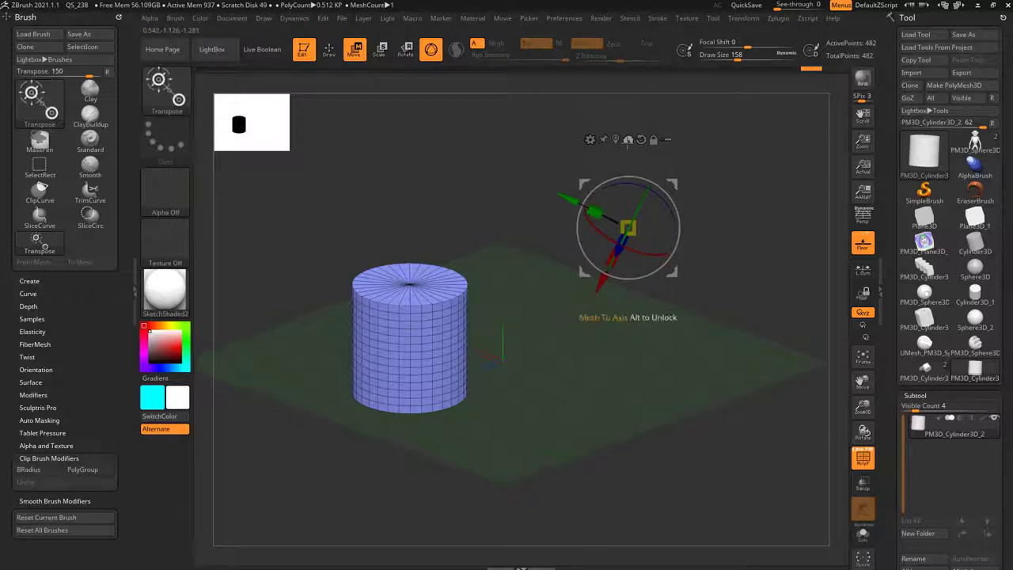
click(616, 140)
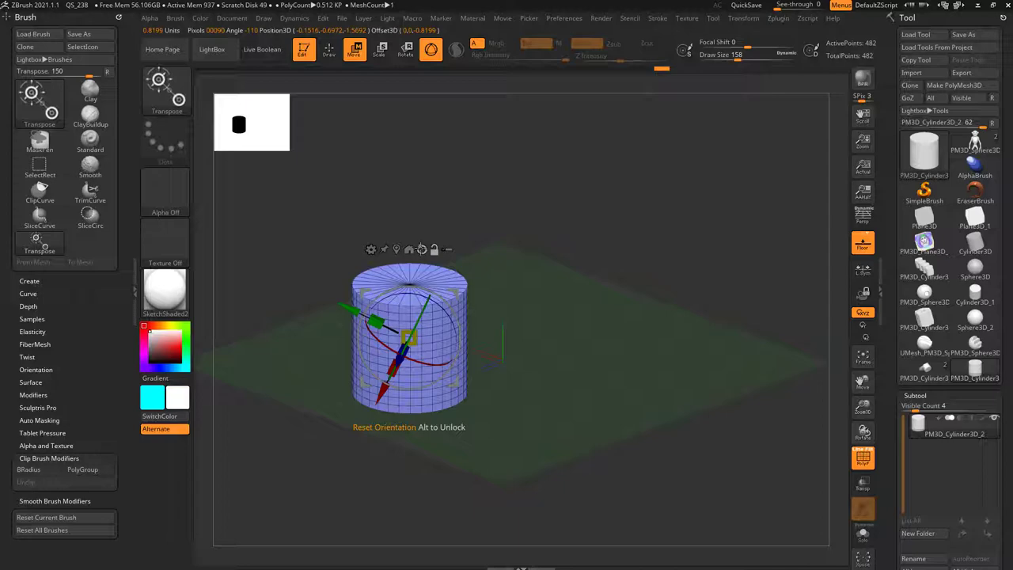
Step: Reset the gizmo's orientation, and tilt the cylinder while lifting it off the floor beside the world axis
alt+click(422, 250)
drag(295, 257, 512, 332)
drag(612, 406, 599, 321)
drag(444, 299, 599, 202)
mouse_move(672, 234)
mouse_down()
mouse_move(636, 242)
mouse_move(637, 252)
mouse_up()
drag(547, 268, 590, 291)
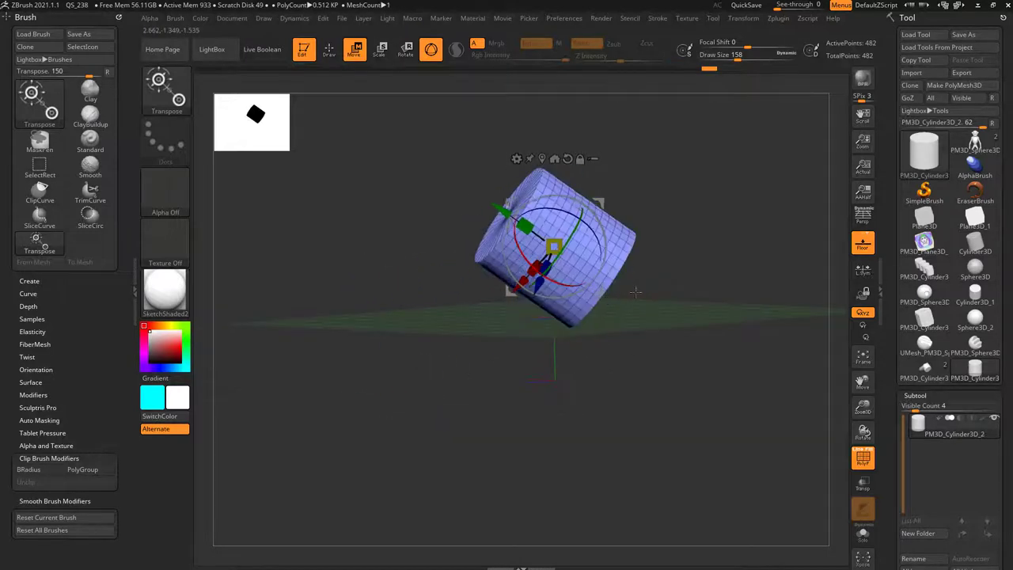
key(q)
mouse_move(653, 289)
mouse_down()
mouse_move(687, 289)
mouse_move(604, 270)
mouse_up()
key(w)
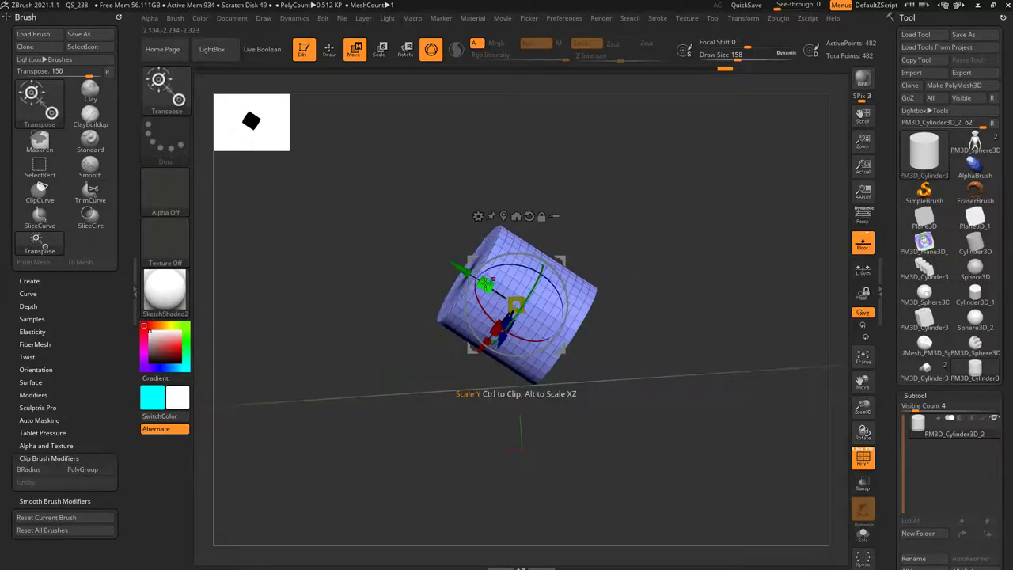
Step: Try scaling the tilted cylinder along its own length with the gizmo's Y handle, and undo the change
drag(486, 285, 446, 257)
drag(622, 209, 662, 234)
key(ctrl+z)
drag(633, 330, 553, 270)
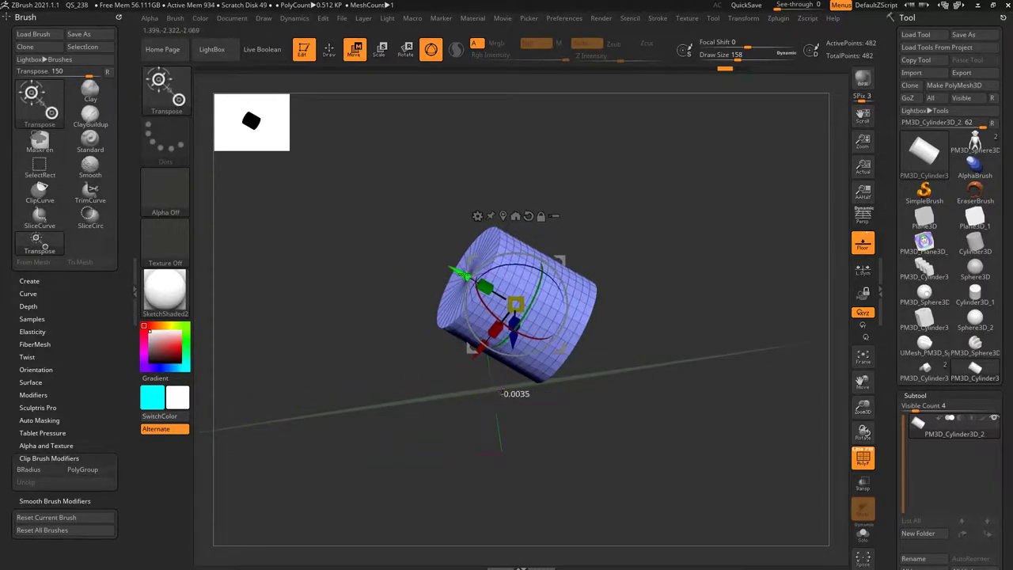
Step: Reset the gizmo's orientation to the world axes and nudge the tilted cylinder along them
drag(466, 276, 437, 260)
drag(617, 253, 631, 262)
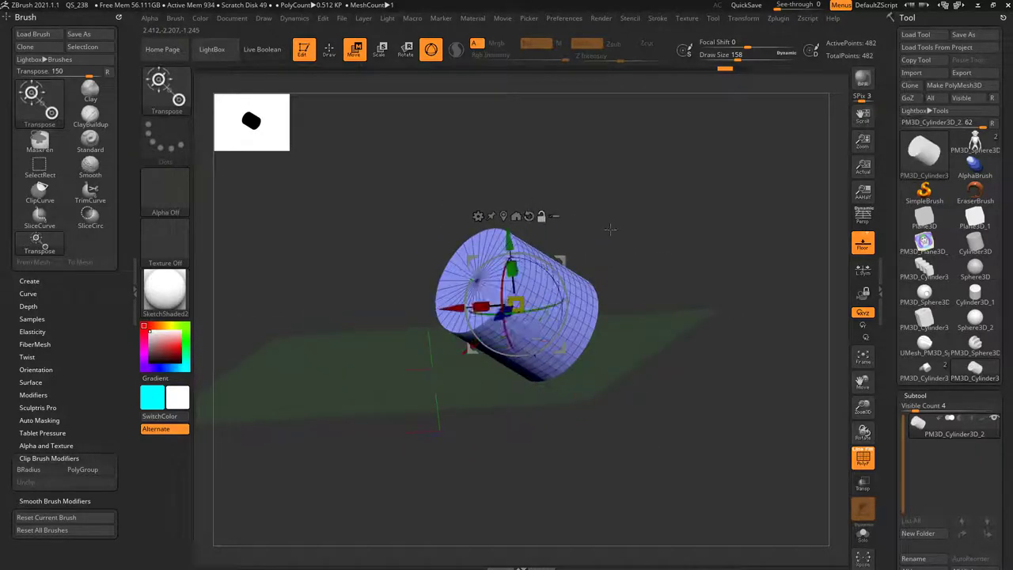
shift+drag(610, 229, 625, 286)
mouse_move(419, 316)
mouse_down()
mouse_move(383, 317)
mouse_move(418, 318)
mouse_up()
drag(477, 255, 476, 219)
mouse_move(633, 261)
mouse_down()
mouse_move(649, 208)
mouse_move(705, 262)
mouse_move(689, 253)
mouse_move(669, 267)
mouse_move(625, 260)
mouse_up()
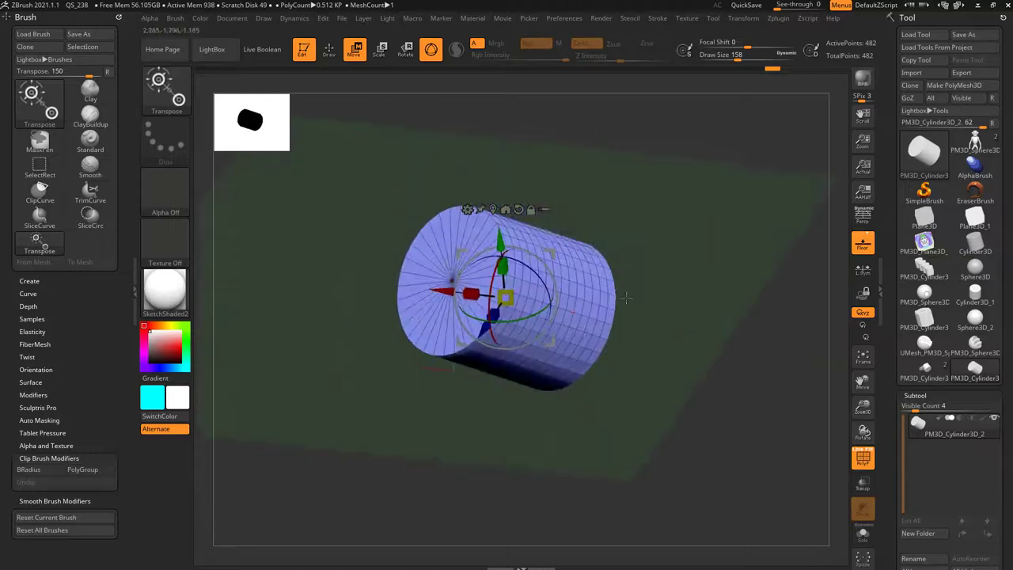
Step: Snap the gizmo to the centre of the cylinder's end cap and return it to the unmasked mesh centre
drag(625, 298, 450, 262)
drag(676, 259, 591, 263)
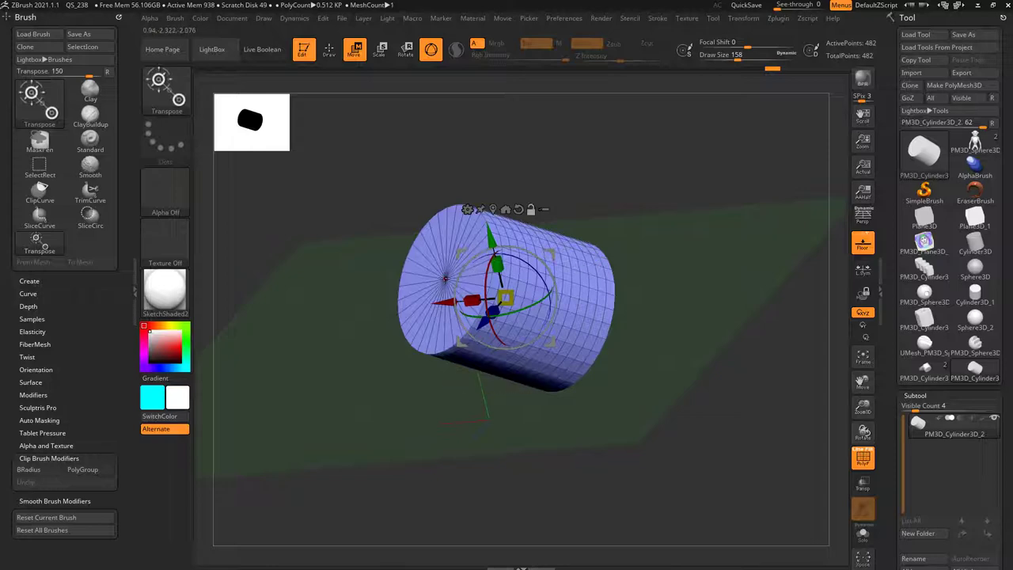
alt+click(445, 278)
mouse_move(663, 270)
mouse_down()
mouse_move(636, 271)
mouse_move(716, 282)
mouse_move(644, 275)
mouse_up()
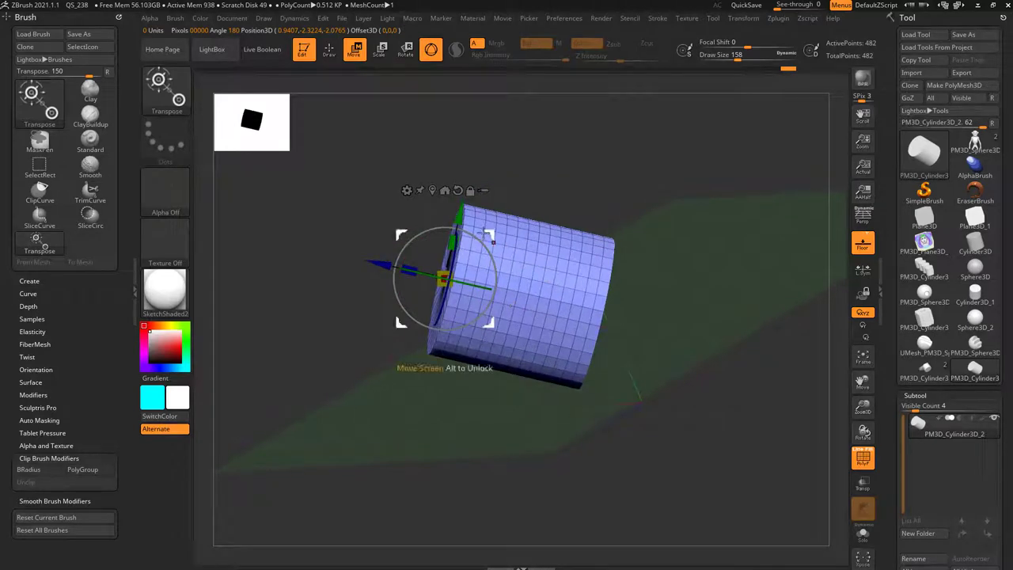
click(432, 190)
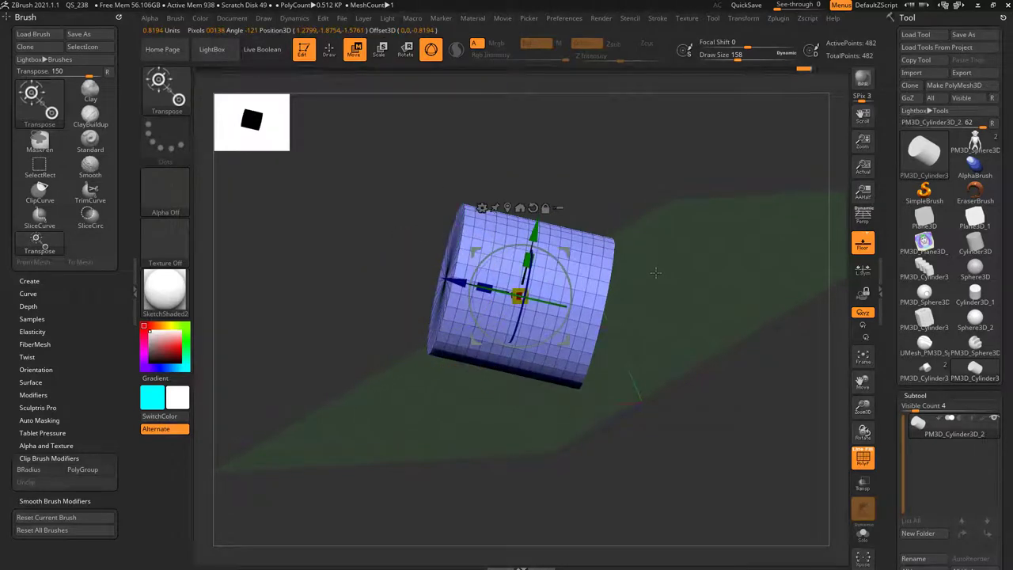
drag(656, 234, 697, 230)
drag(621, 214, 601, 205)
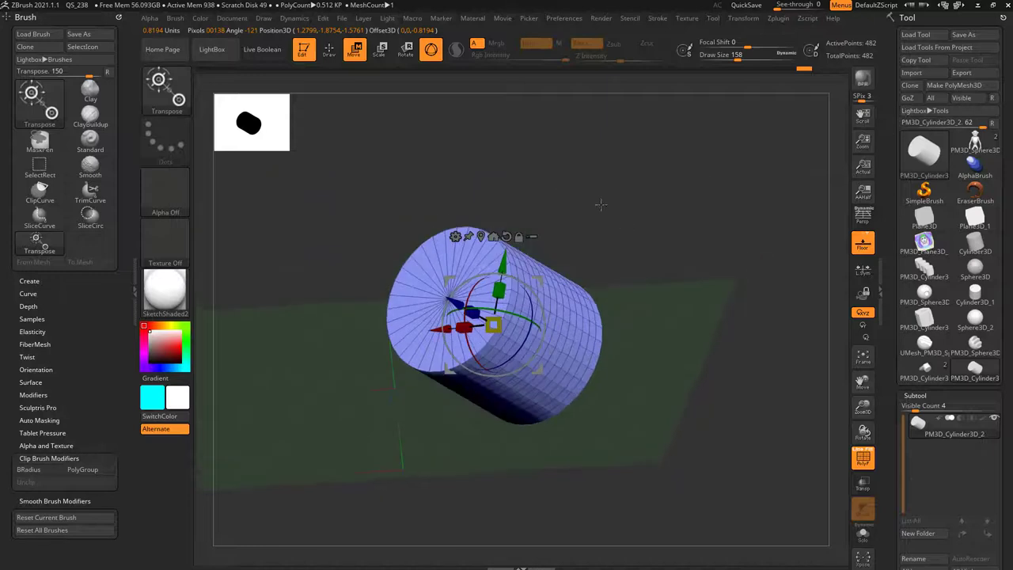
Step: Send only the gizmo to the world axis and reset its orientation there
click(493, 236)
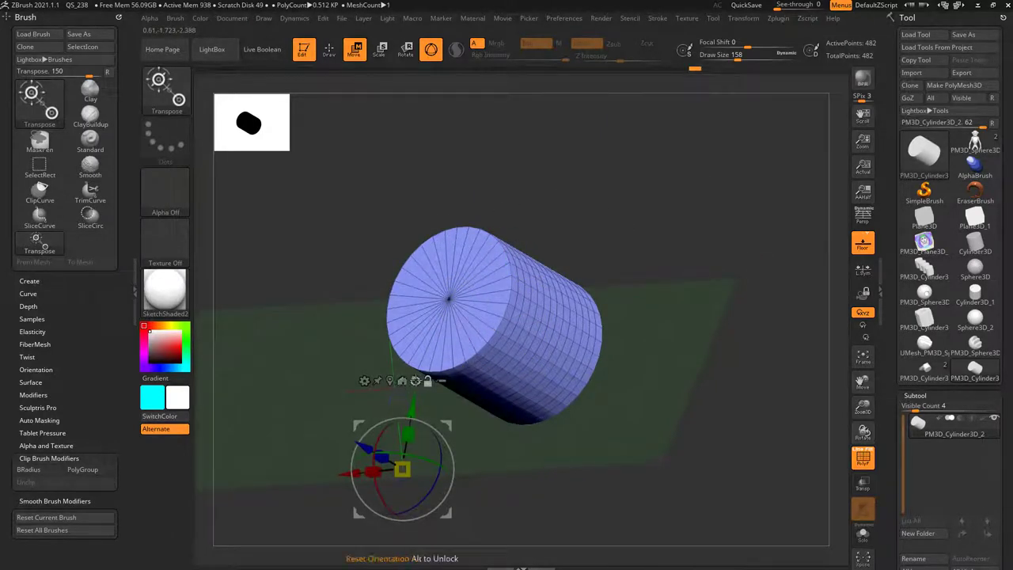
click(415, 381)
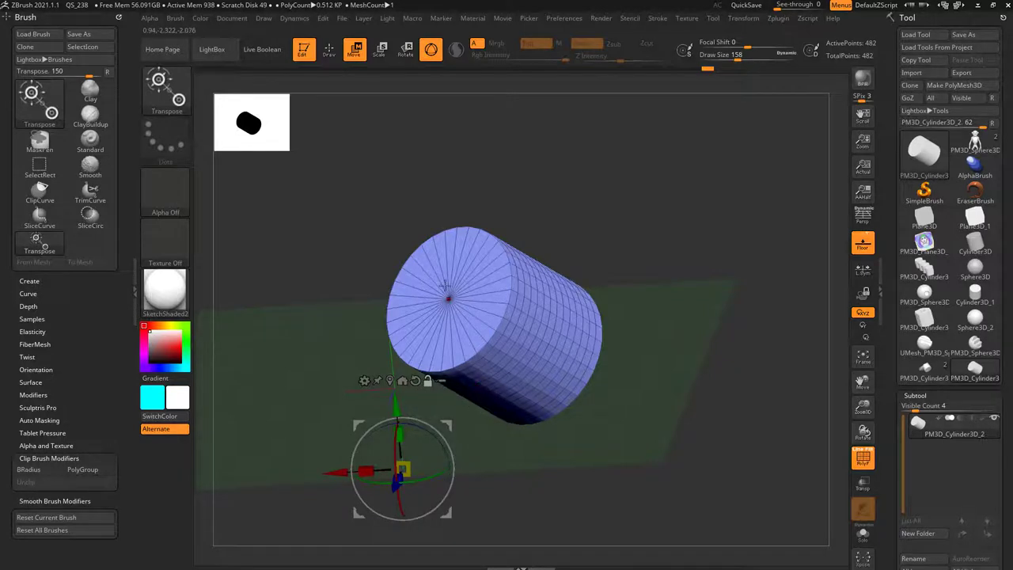
Step: Align the gizmo to the centre of the cylinder's end cap and send the whole cylinder to the world axis
click(448, 294)
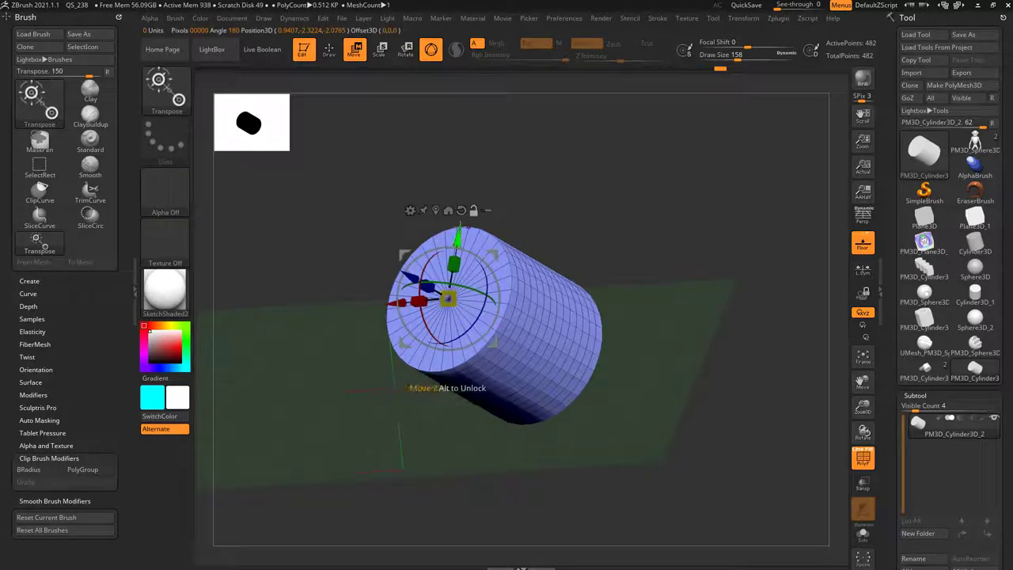
click(446, 210)
mouse_move(630, 249)
mouse_down()
mouse_move(568, 239)
mouse_move(598, 255)
mouse_move(665, 261)
mouse_move(631, 254)
mouse_move(647, 243)
mouse_move(599, 266)
mouse_move(639, 260)
mouse_up()
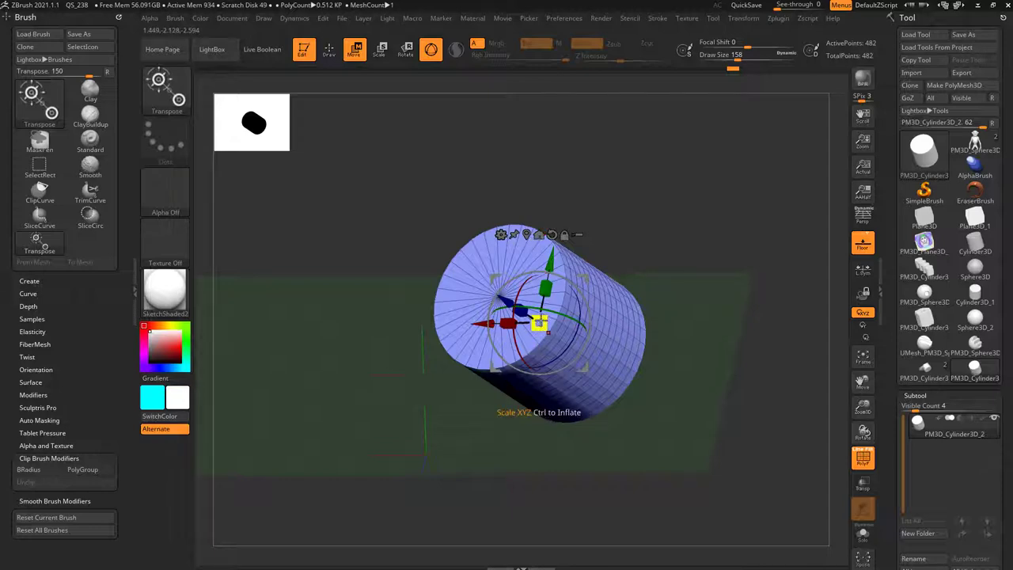
click(540, 236)
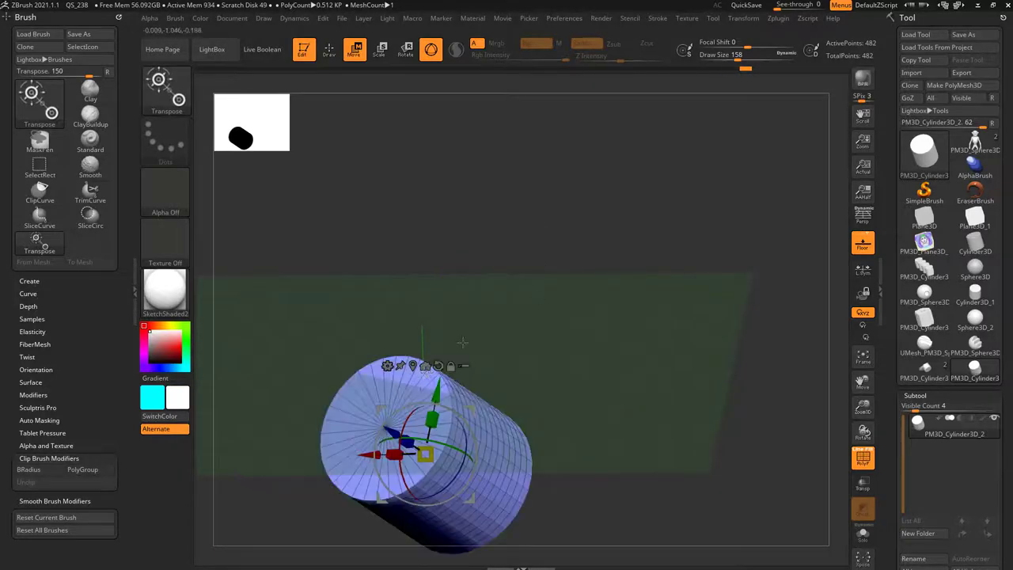
drag(463, 342, 381, 362)
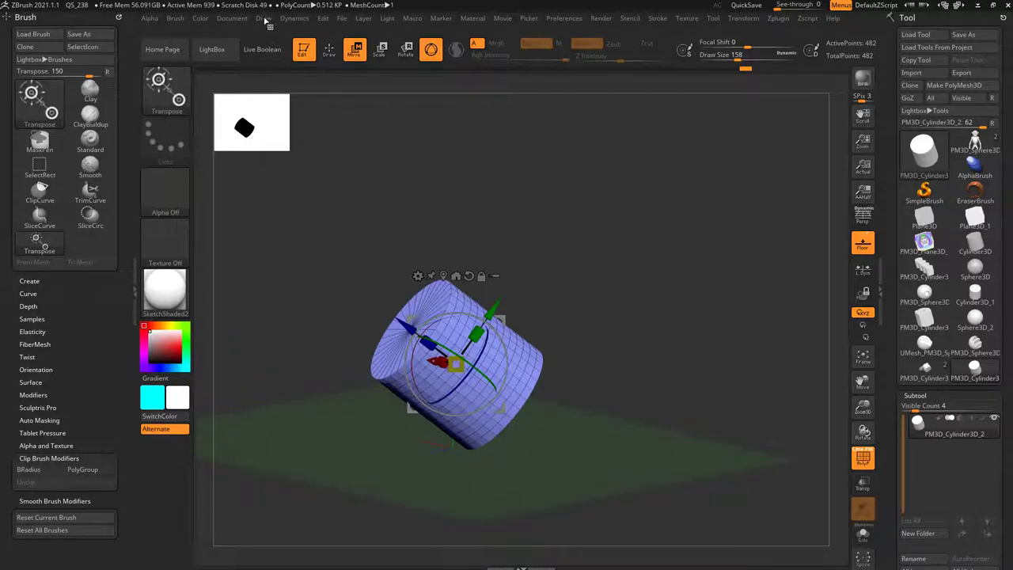
Step: Set the floor grid elevation to 0 and check where the floor sits on the cylinder
click(264, 19)
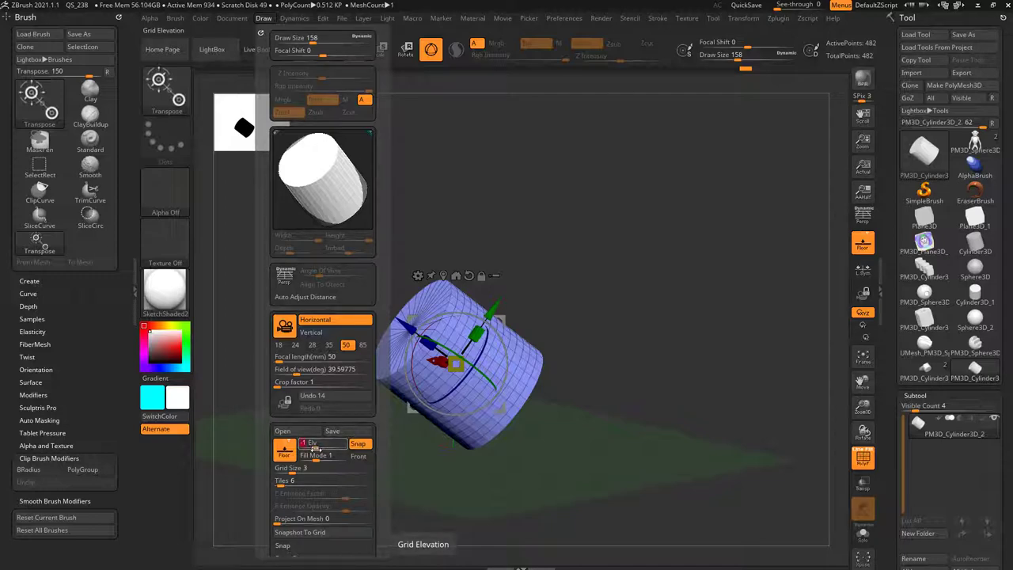
text(0)
key(Return)
mouse_move(637, 353)
shift+mouse_down()
mouse_move(657, 338)
mouse_move(662, 429)
mouse_move(625, 414)
mouse_move(660, 365)
mouse_move(573, 317)
shift+mouse_up()
Step: Set the floor grid elevation back to -1 so the floor lies beneath the cylinder
click(264, 18)
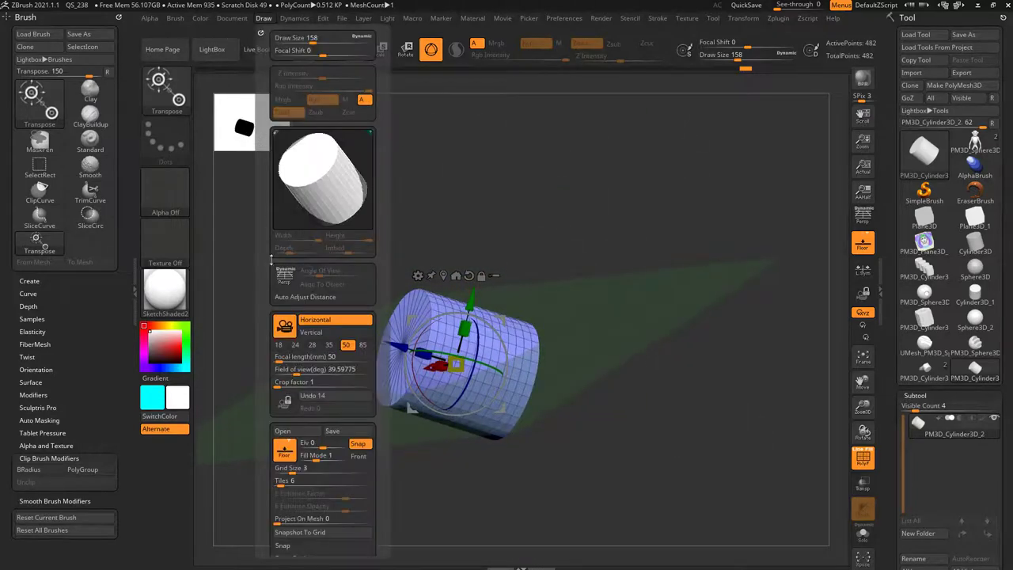
click(320, 444)
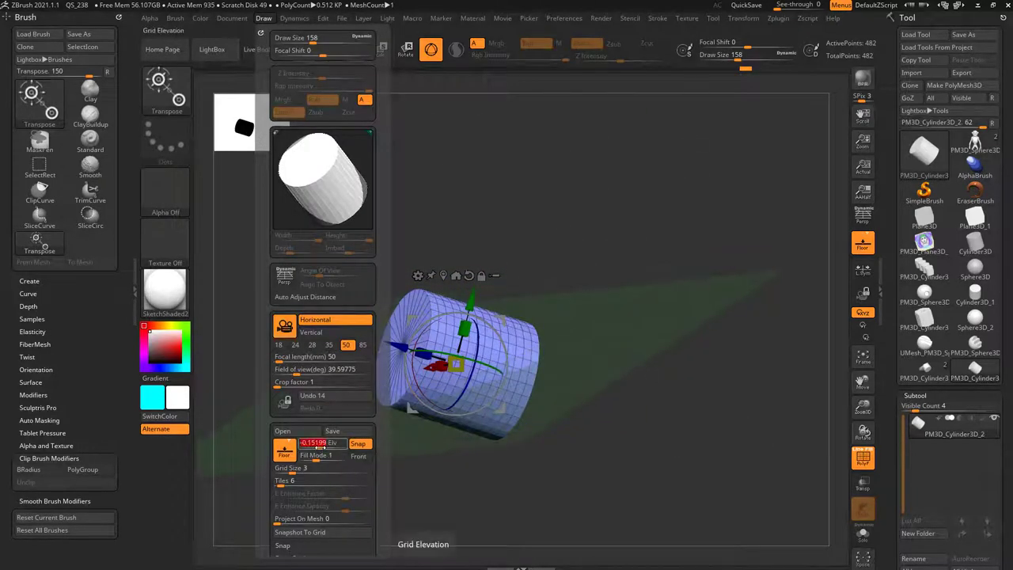
key(Return)
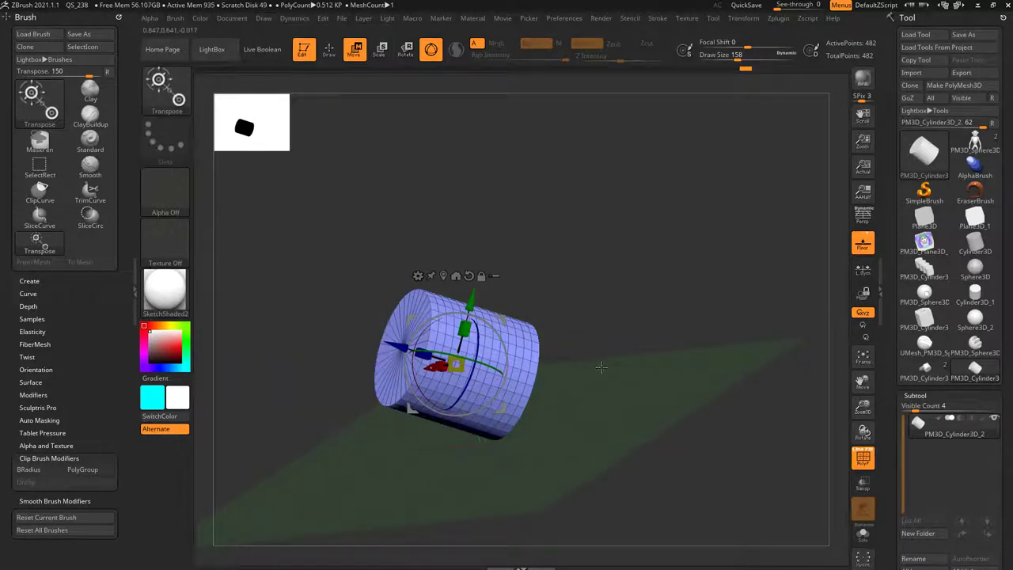
drag(601, 367, 753, 222)
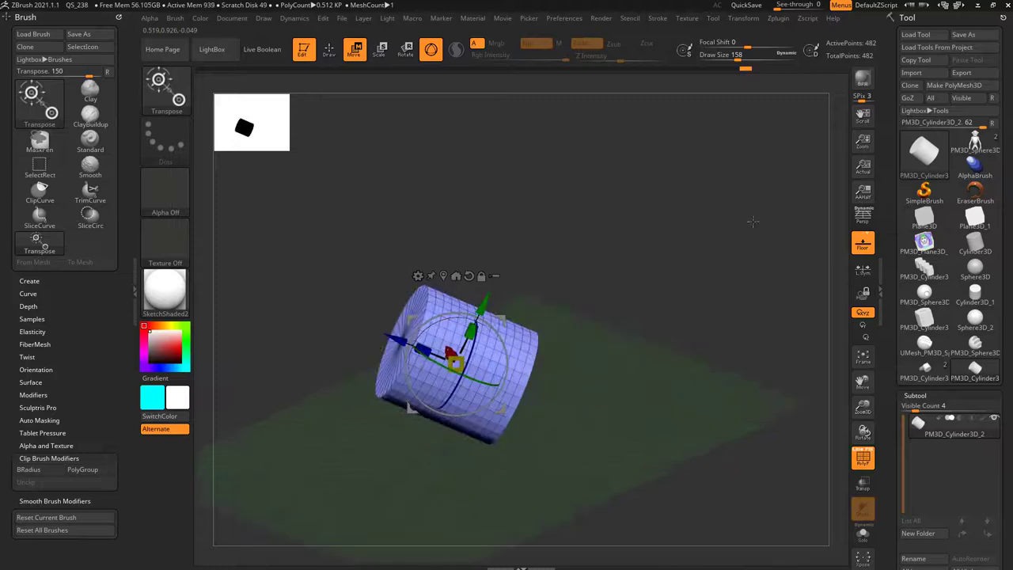
Step: Run a BPR render to view the cylinder's shadow on the floor, and return to the editing view
click(863, 80)
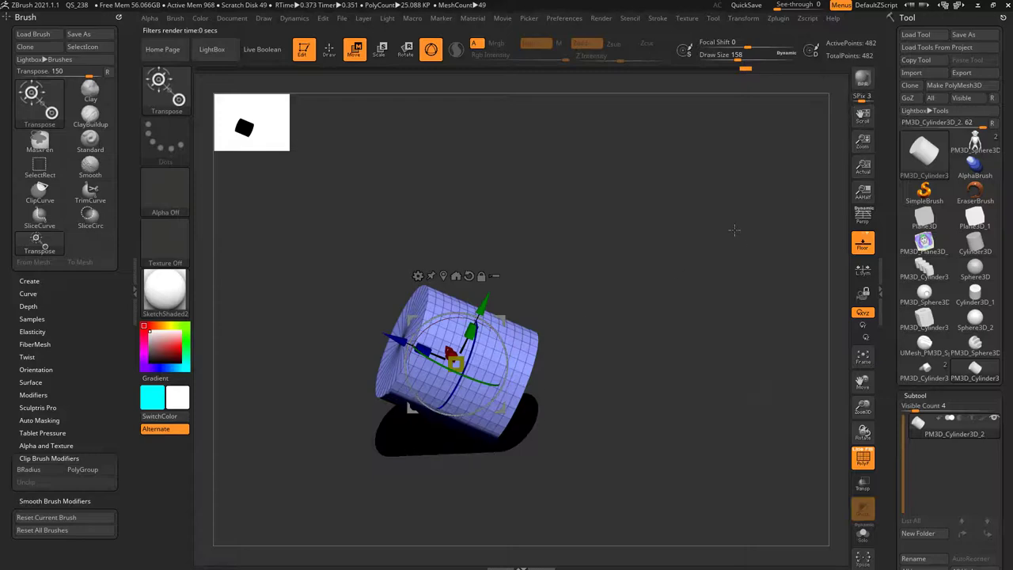
drag(734, 230, 719, 257)
drag(619, 356, 635, 371)
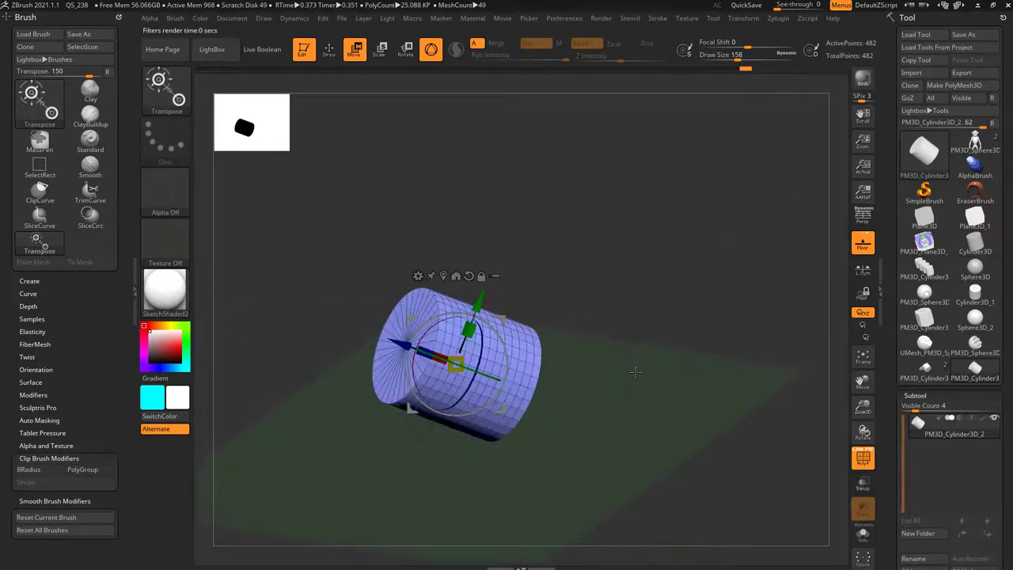
Step: Set the floor grid elevation to 0 and restore it to -1
click(263, 18)
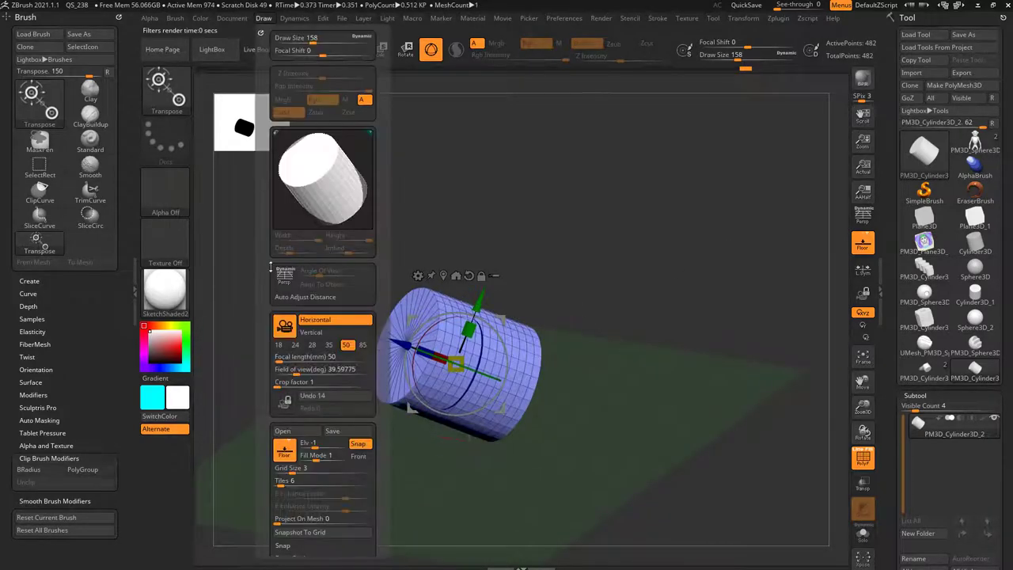
click(318, 446)
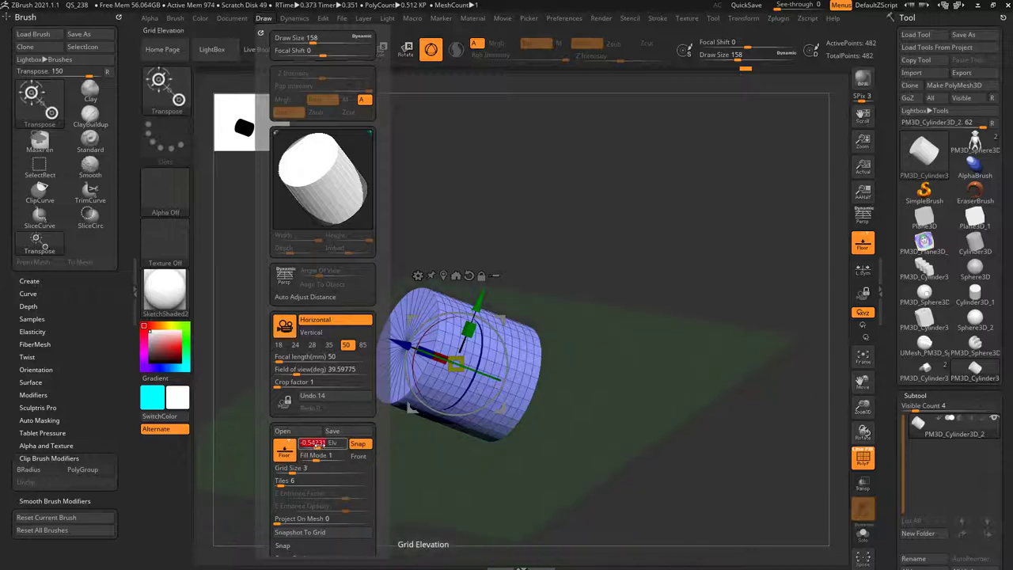
text(0)
key(Return)
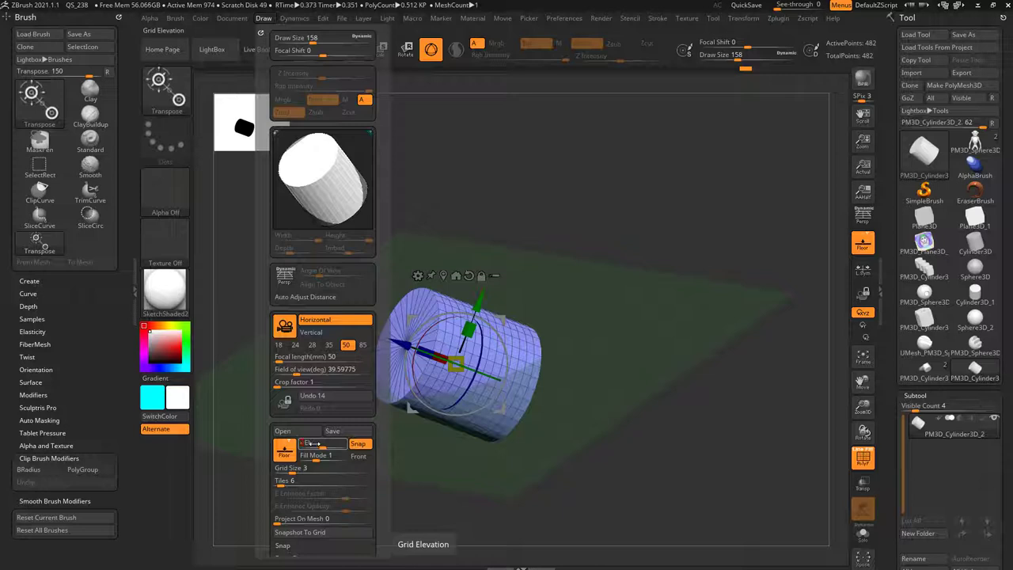
key(Return)
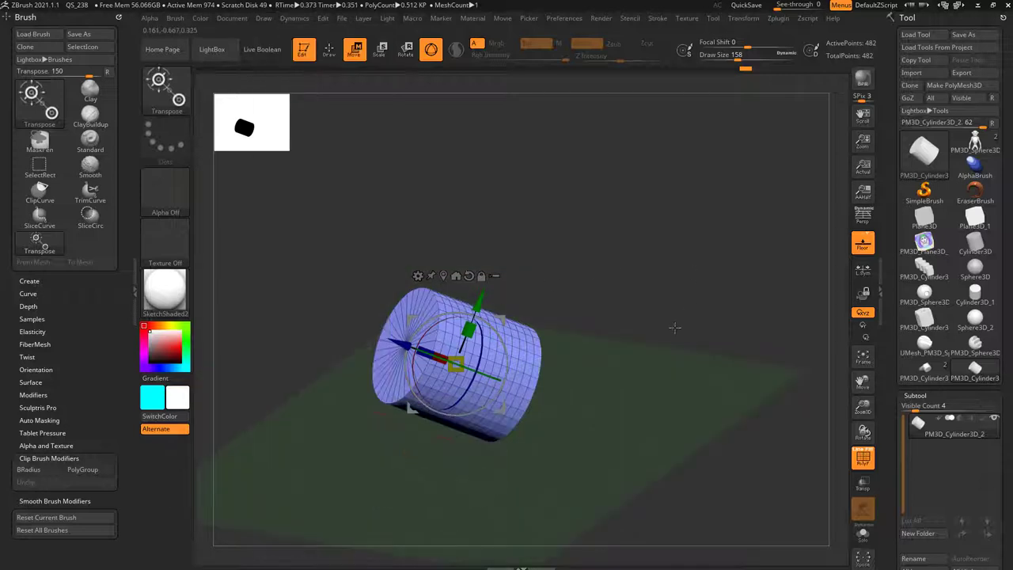
Step: Move the cylinder up and away from the world axis, and send it back with Mesh To Axis
drag(673, 327, 664, 308)
drag(503, 324, 714, 195)
drag(703, 240, 709, 211)
drag(625, 321, 628, 309)
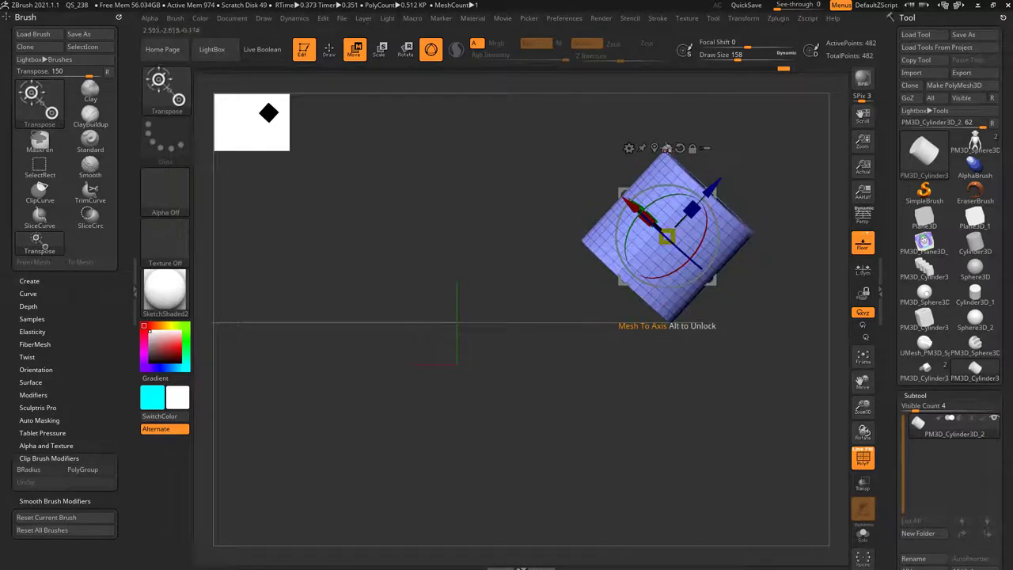
click(667, 147)
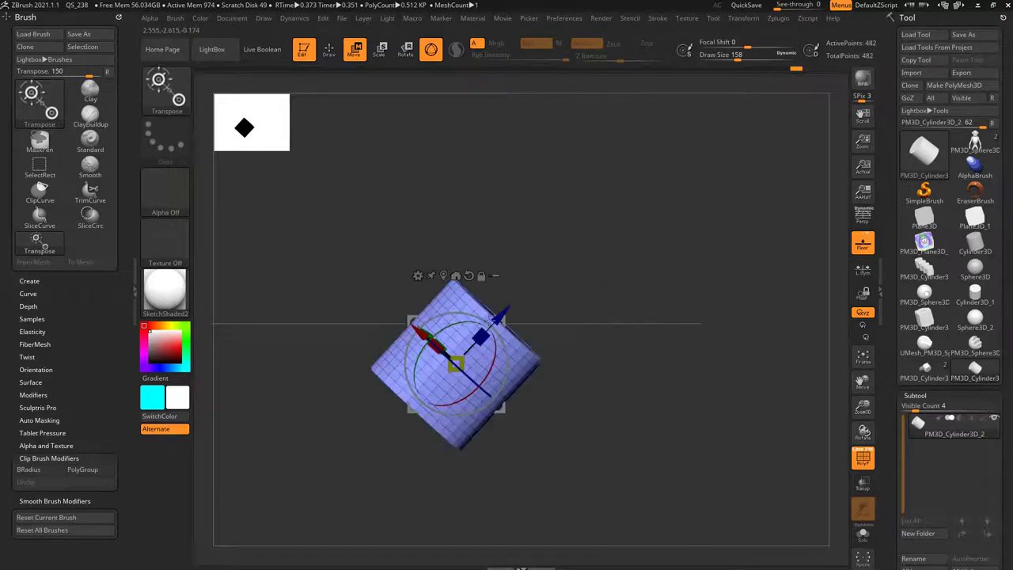
drag(629, 284, 610, 318)
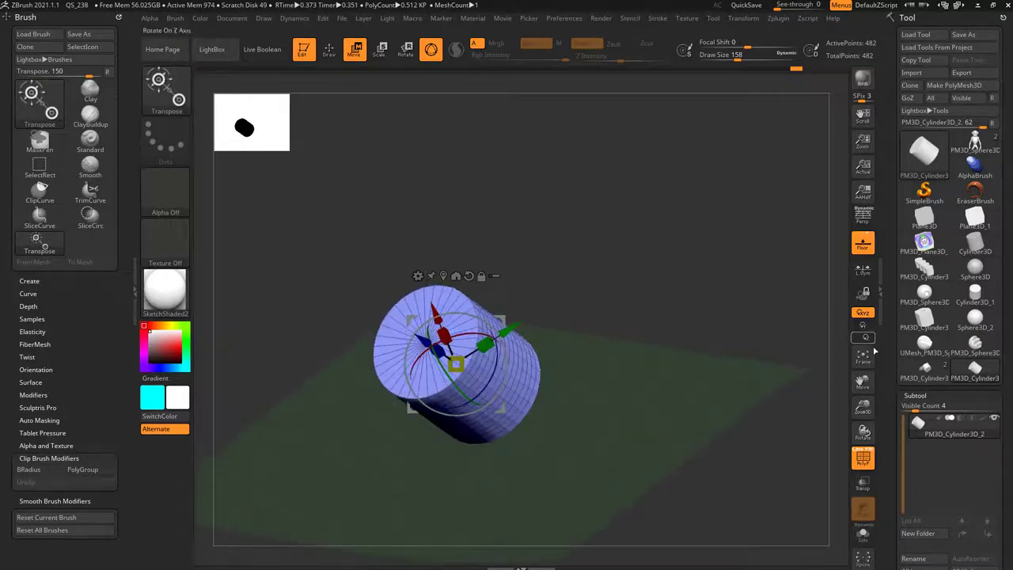
Step: Expand the Deformation settings and examine the tilted cylinder from straight-on views
scroll(919, 181, down, 15)
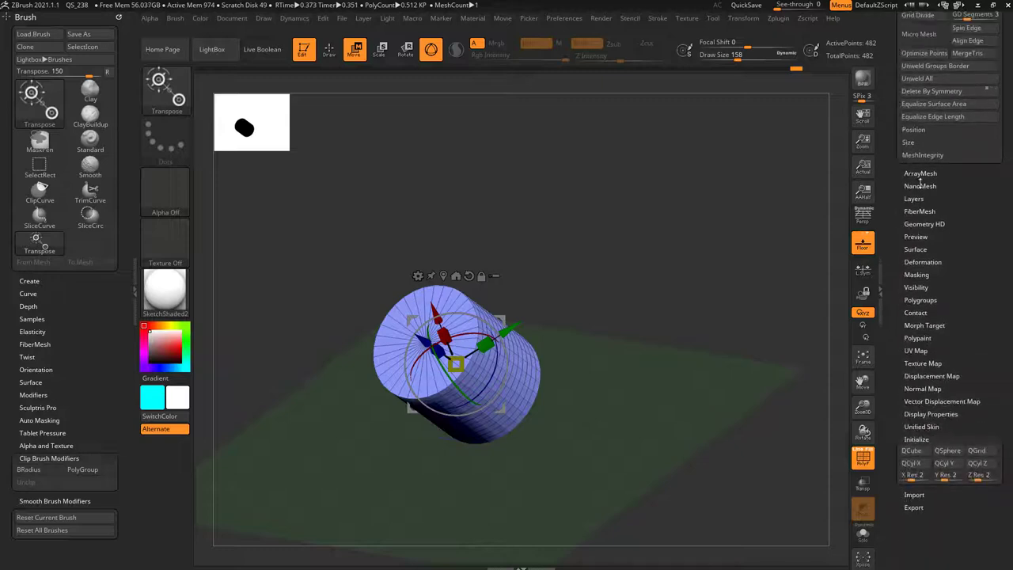
click(923, 262)
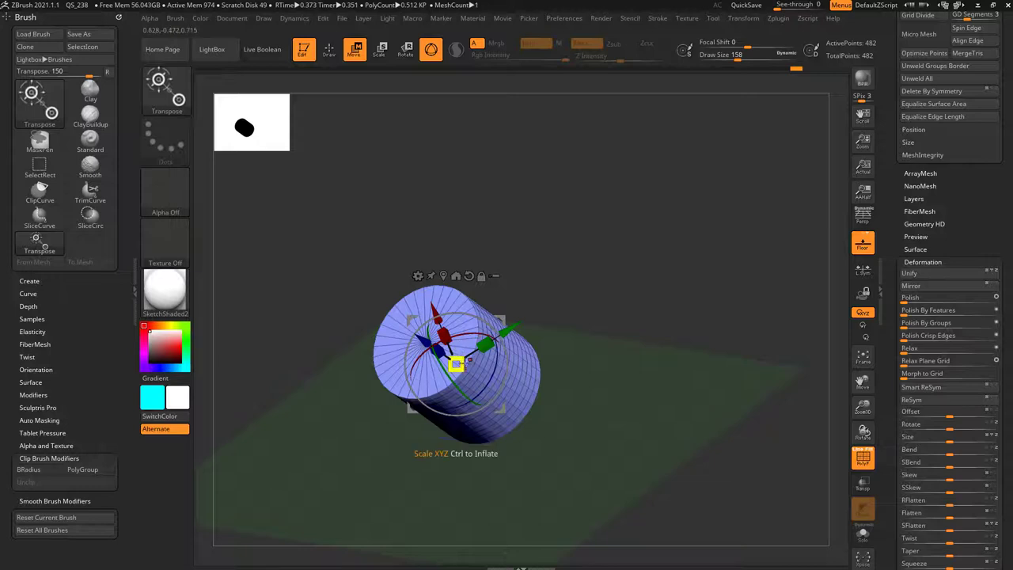
shift+drag(809, 284, 754, 294)
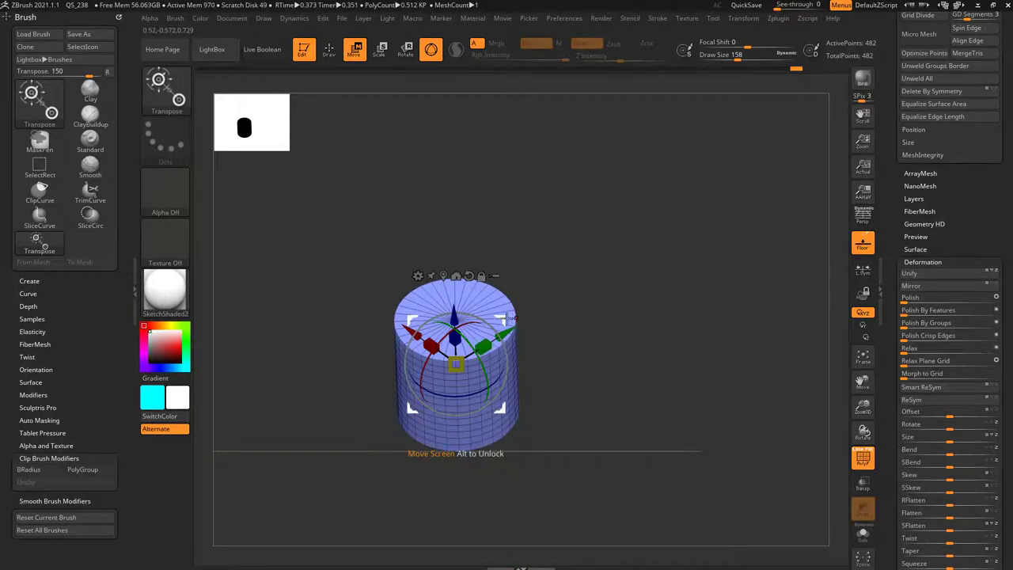
shift+drag(573, 291, 540, 287)
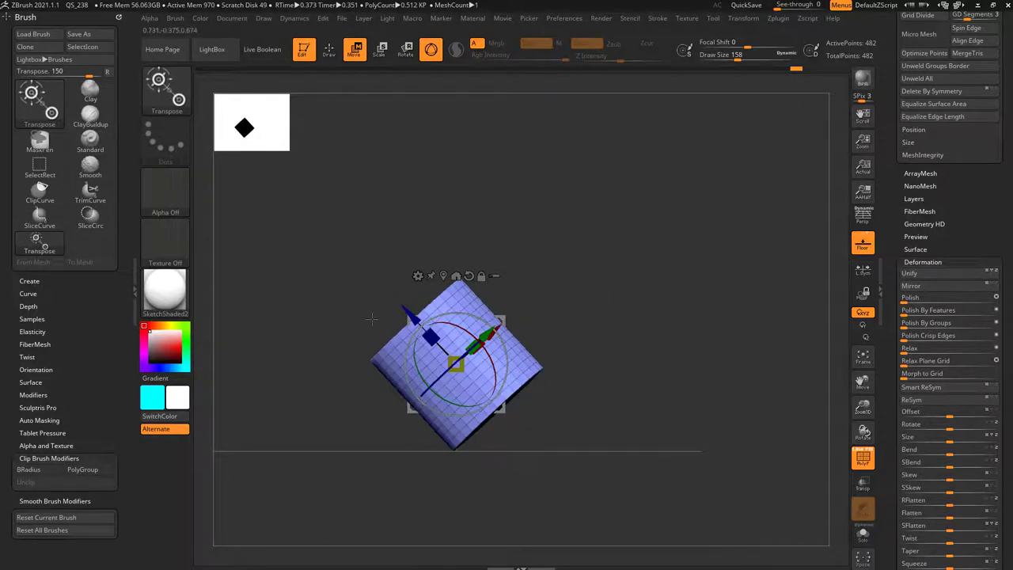
Step: Set the floor grid size to 1
drag(637, 301, 689, 309)
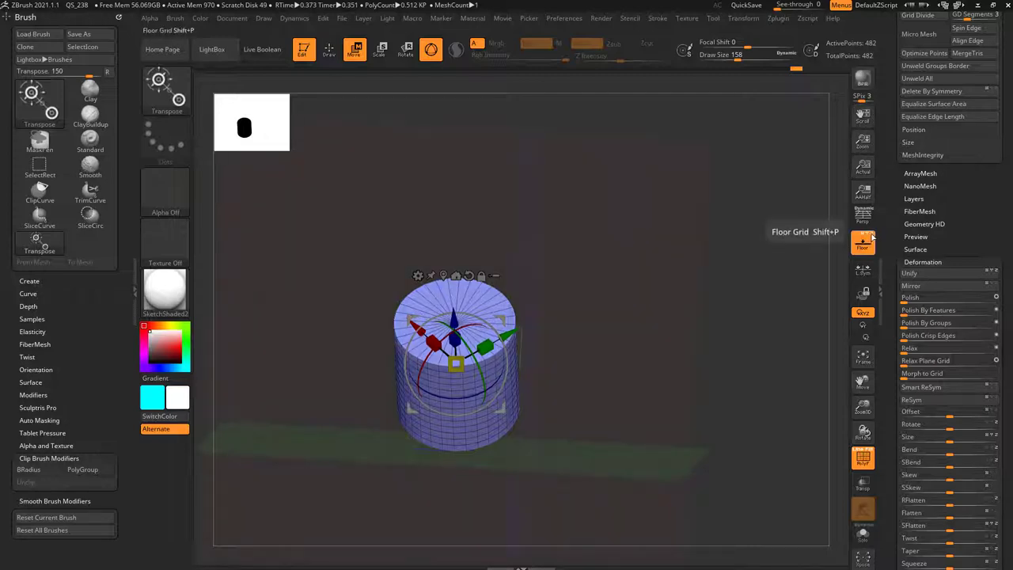
drag(728, 239, 730, 281)
click(263, 19)
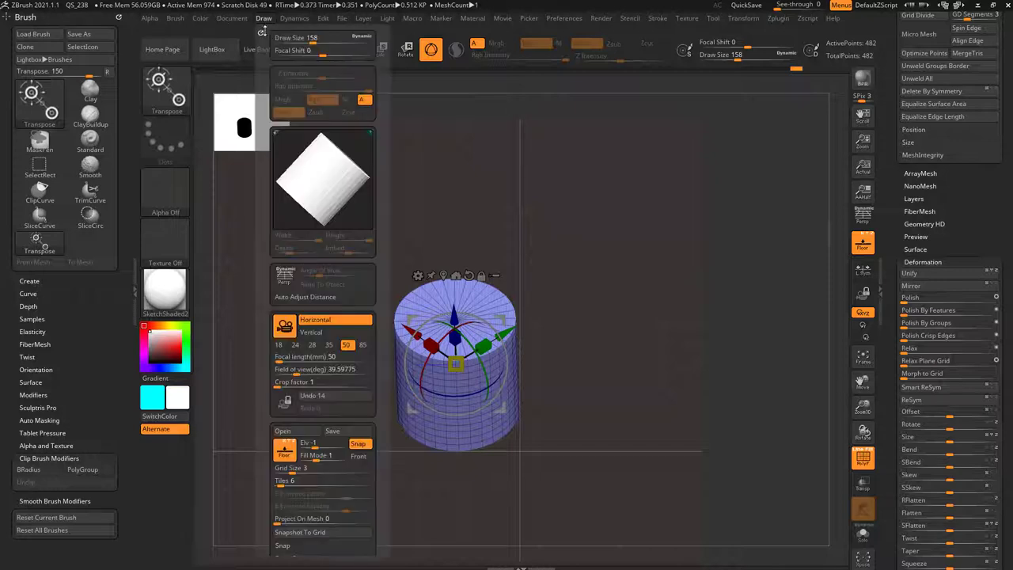
click(294, 467)
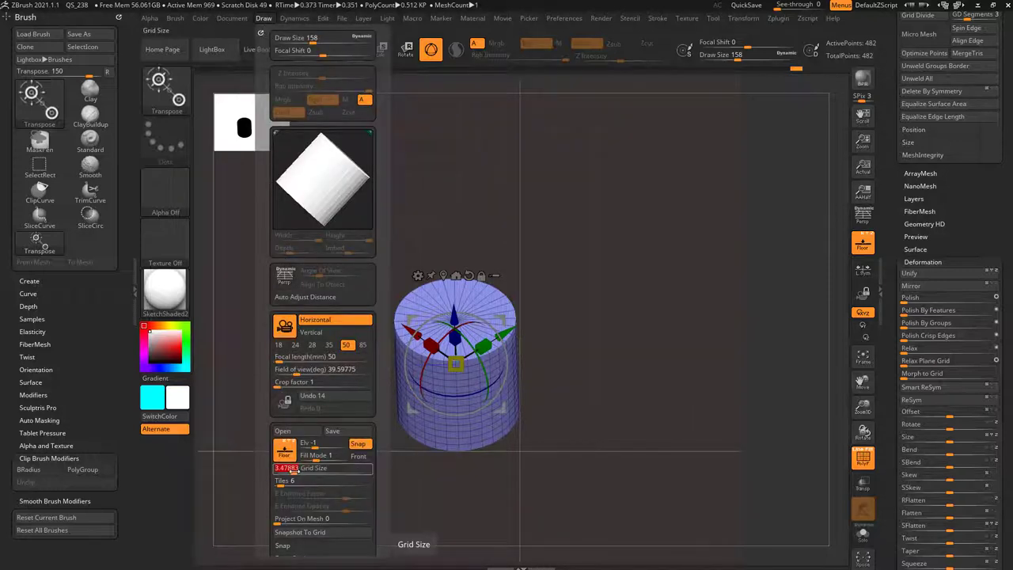
text(1)
key(Return)
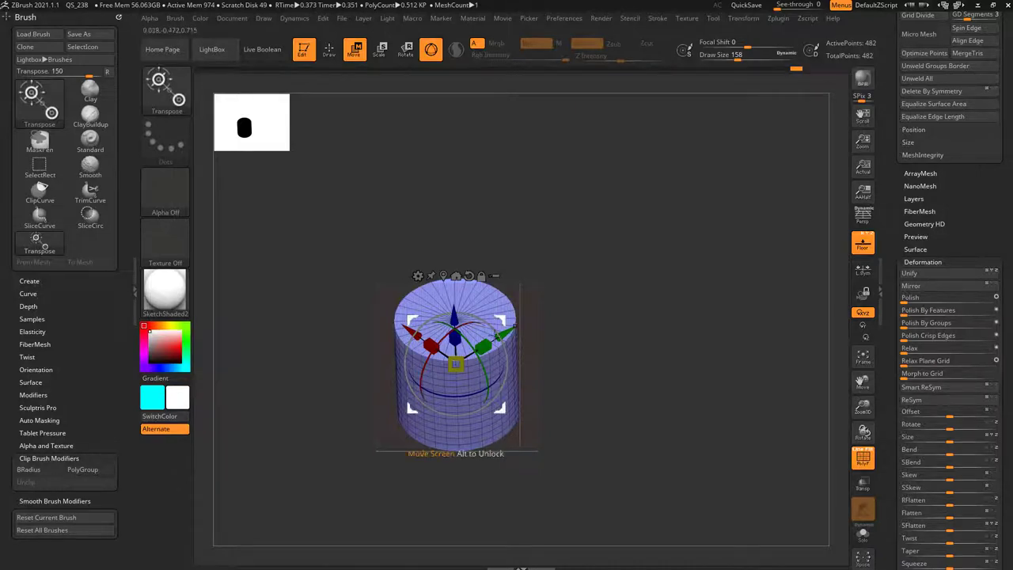
Step: Scale the cylinder up uniformly from its centre so it extends well beyond the floor grid
drag(456, 364, 649, 306)
ctrl+right_drag(651, 307, 627, 313)
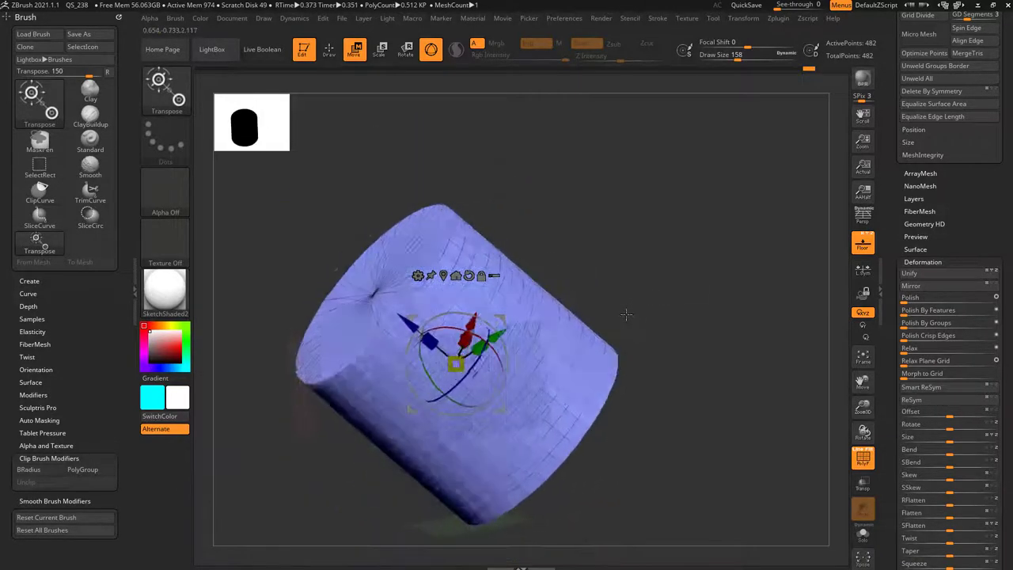
key(ctrl+z)
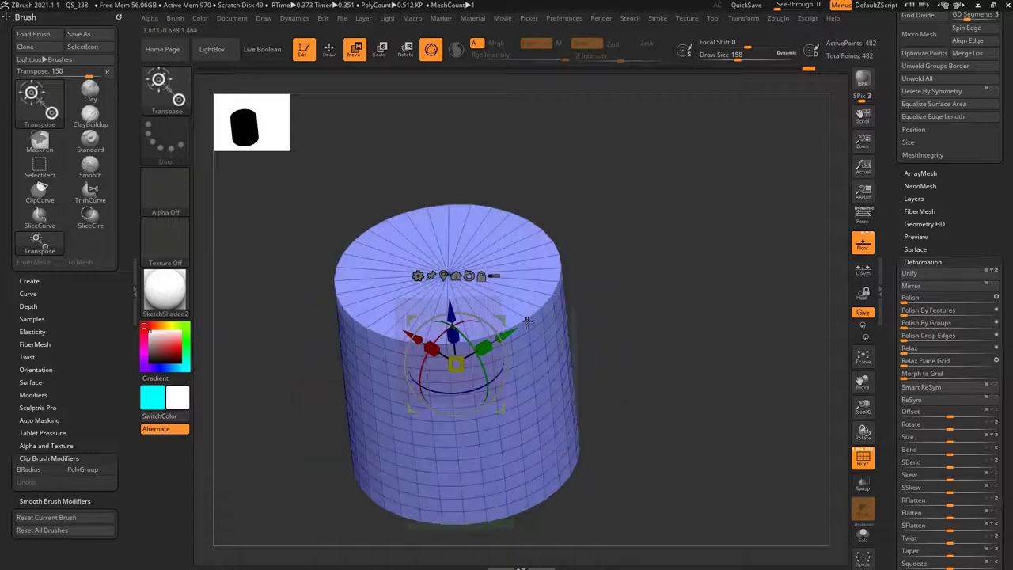
key(ctrl+z)
Step: Move the enlarged cylinder away from the world axis and send it back with Mesh To Axis
mouse_move(638, 266)
mouse_down()
mouse_move(682, 261)
mouse_move(654, 322)
mouse_up()
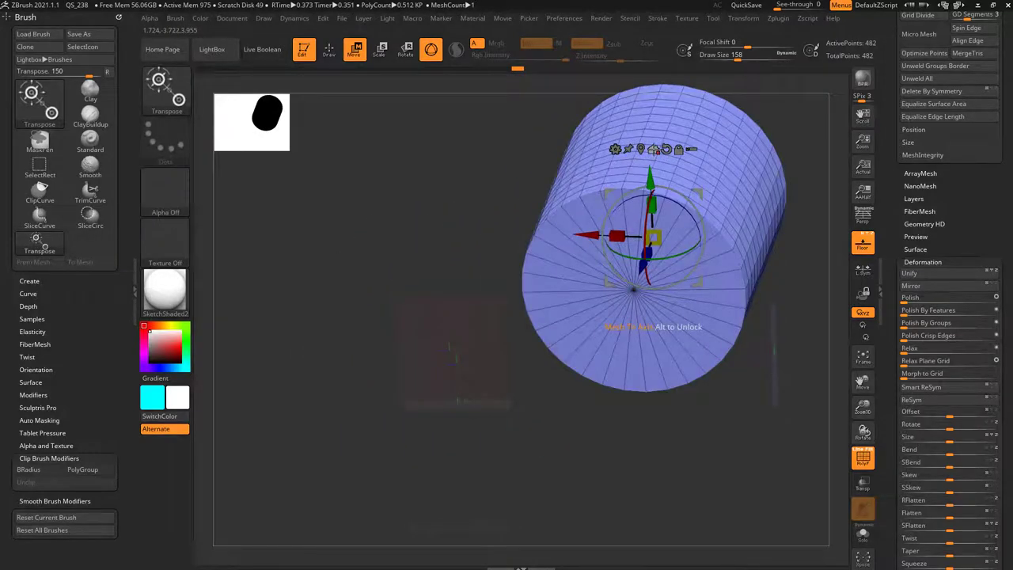
click(654, 148)
drag(654, 171, 602, 229)
Step: Move the enlarged cylinder off the world axis again and apply Unify to resize and centre it
drag(504, 321, 731, 209)
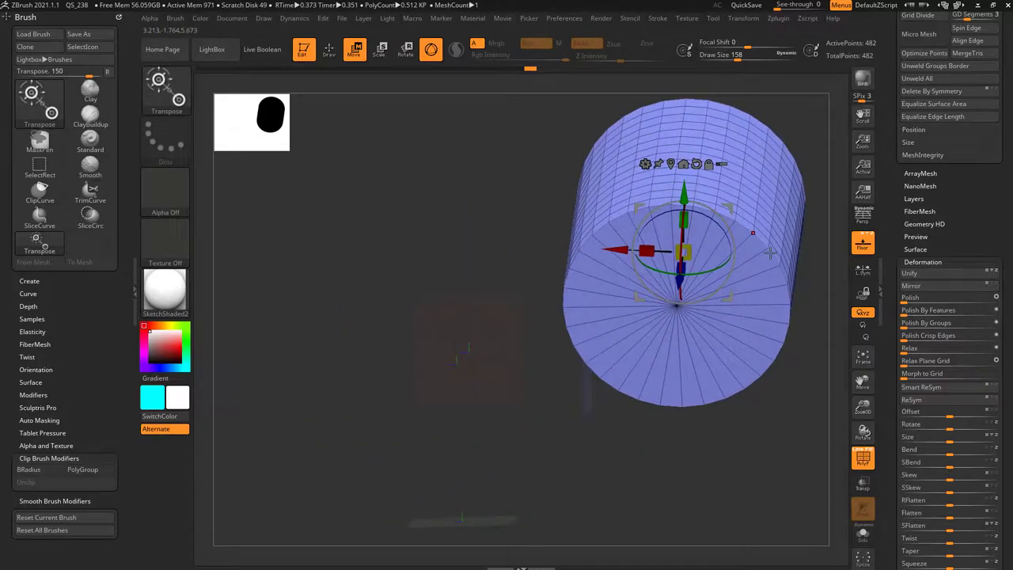
click(917, 274)
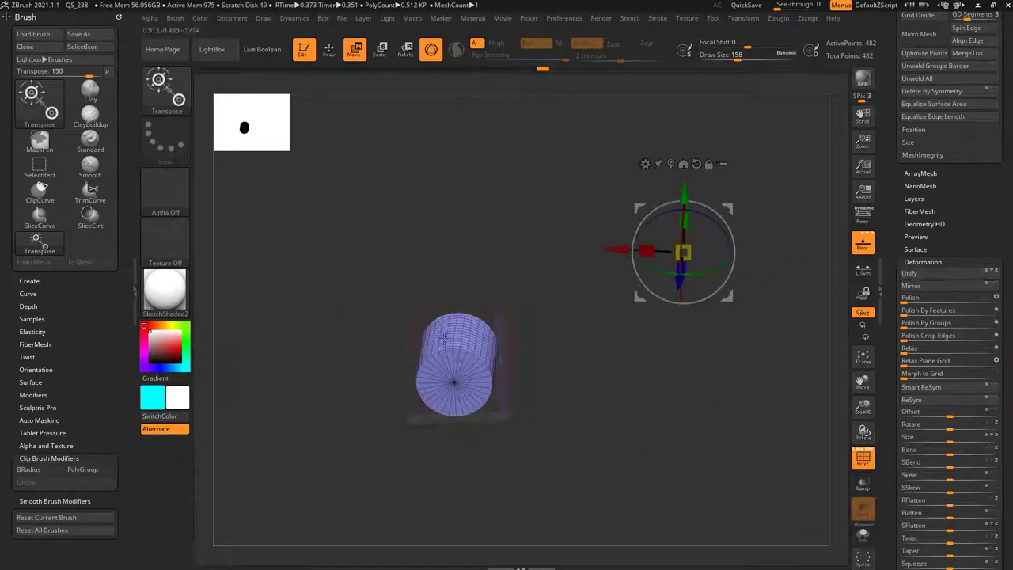
drag(578, 353, 657, 405)
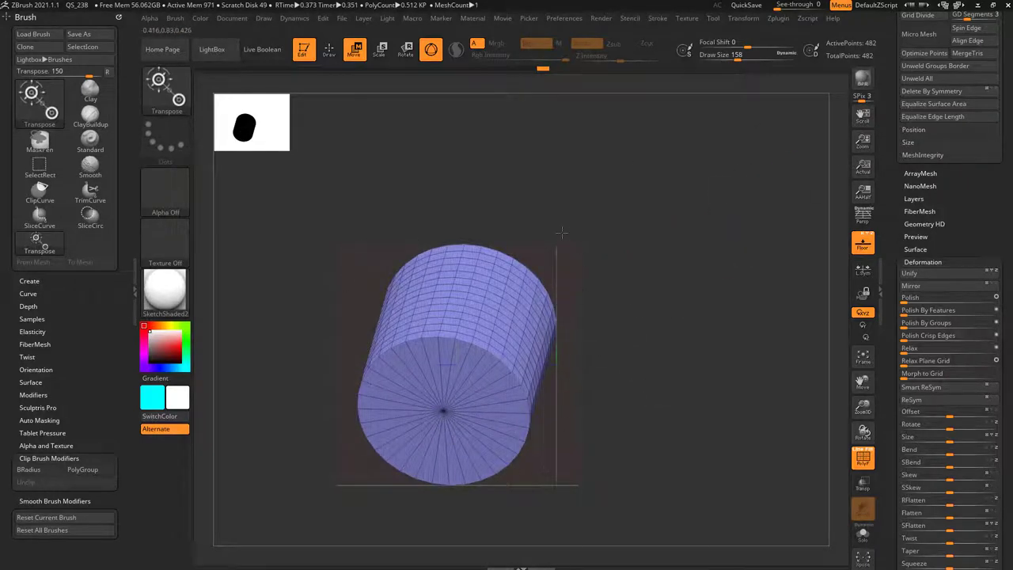
drag(343, 465, 669, 344)
drag(565, 360, 491, 356)
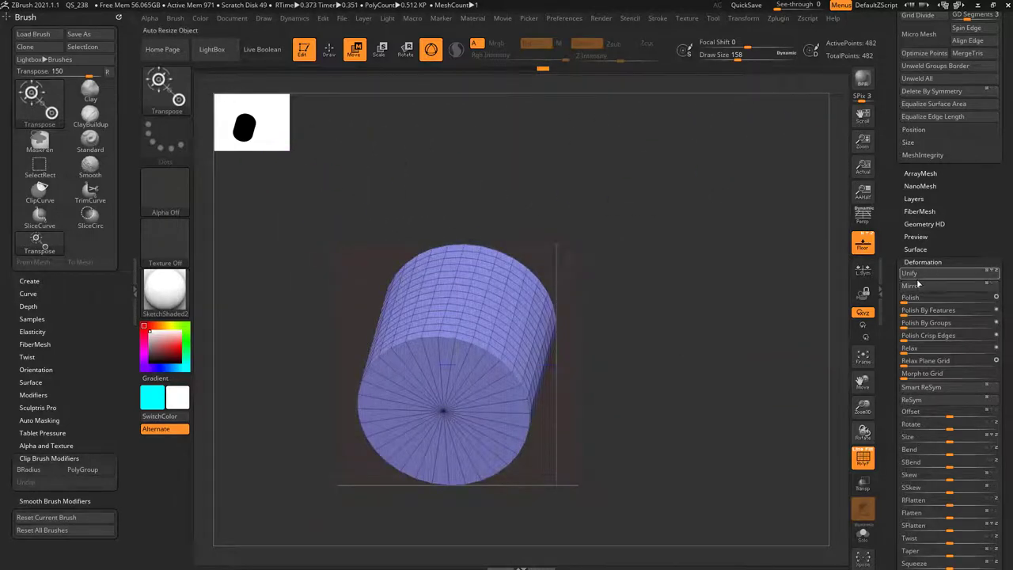
alt+drag(741, 332, 676, 307)
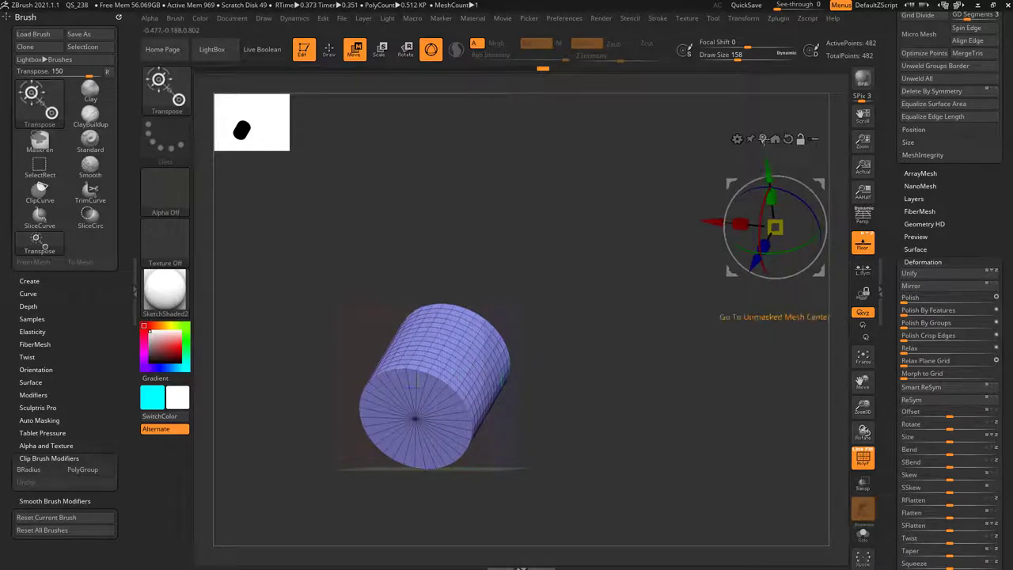
Step: Centre the gizmo on the unmasked cylinder, then move the cylinder away and return it with Mesh To Axis
click(762, 138)
drag(616, 277, 486, 384)
drag(478, 432, 655, 250)
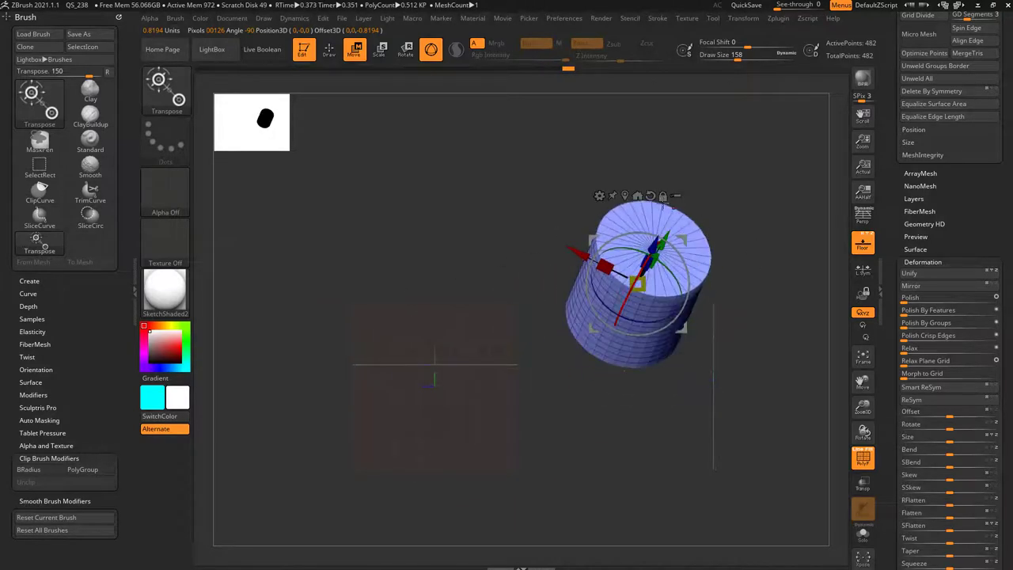
click(637, 196)
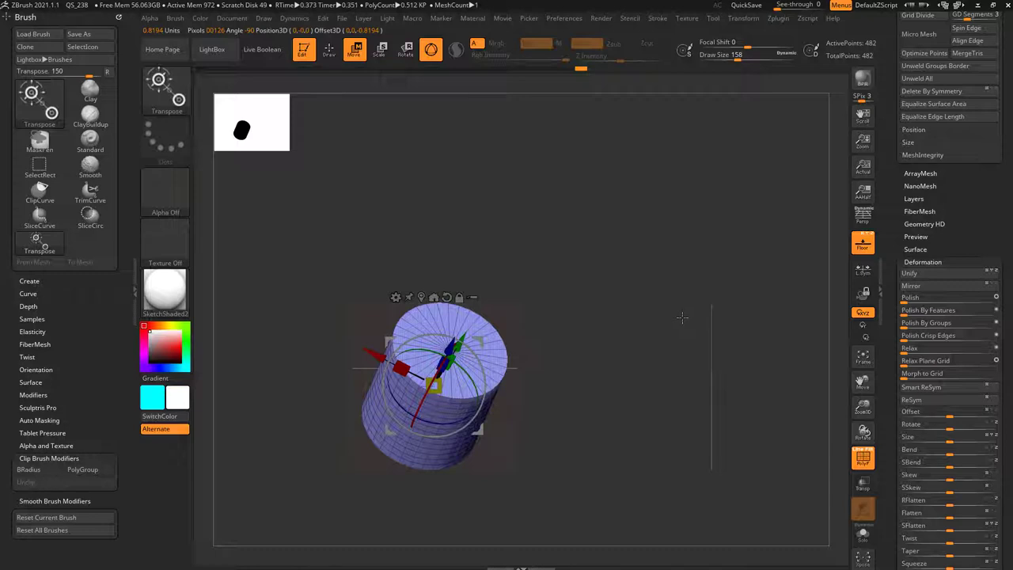
Step: Reset the cylinder's mesh orientation to the world axes, with the floor grid hidden while doing so
click(463, 291)
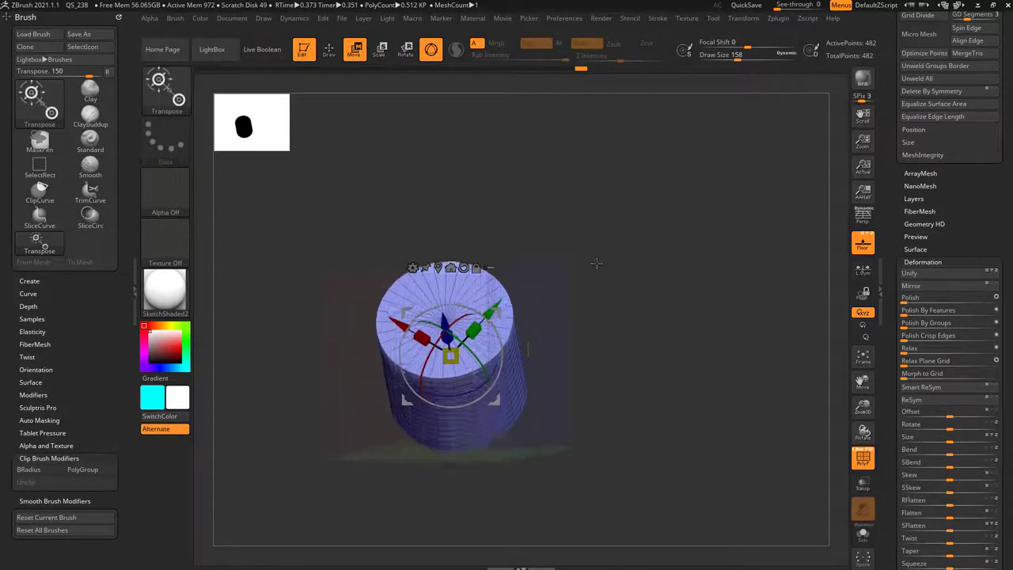
click(854, 248)
click(463, 268)
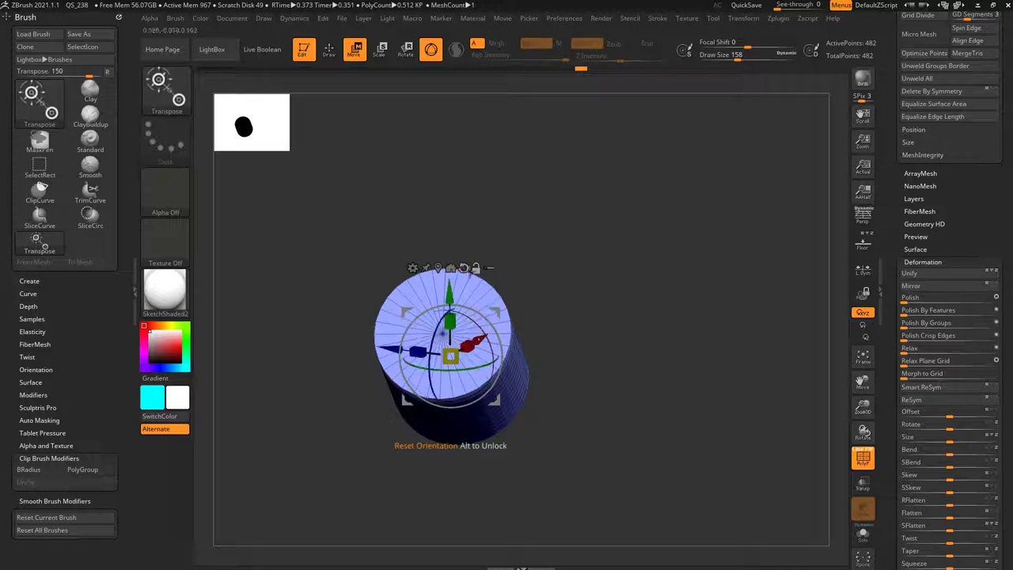
mouse_move(595, 334)
mouse_down()
mouse_move(514, 340)
mouse_move(606, 329)
mouse_move(562, 331)
mouse_move(574, 326)
mouse_up()
key(ctrl+z)
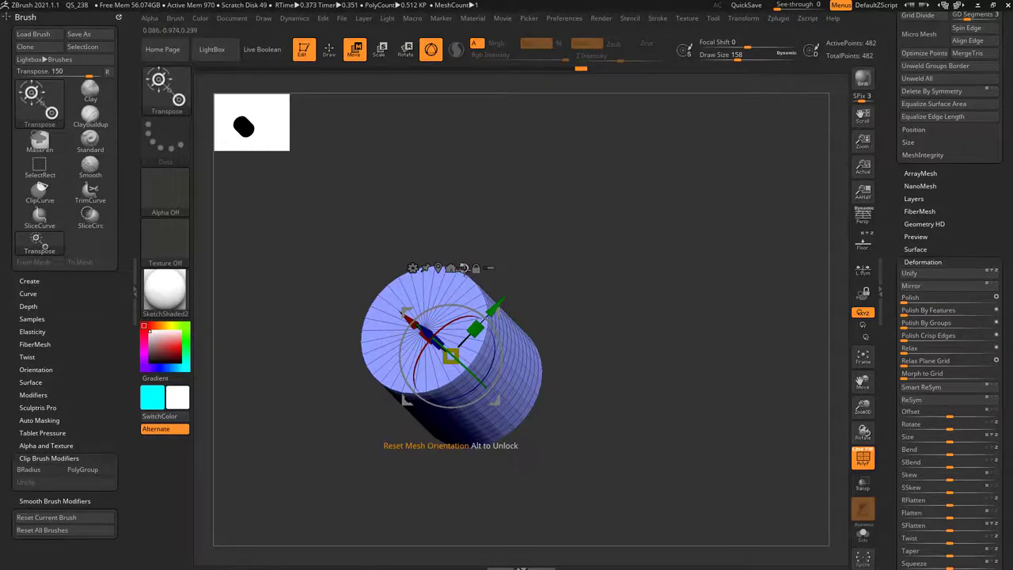
click(464, 268)
drag(568, 275, 682, 263)
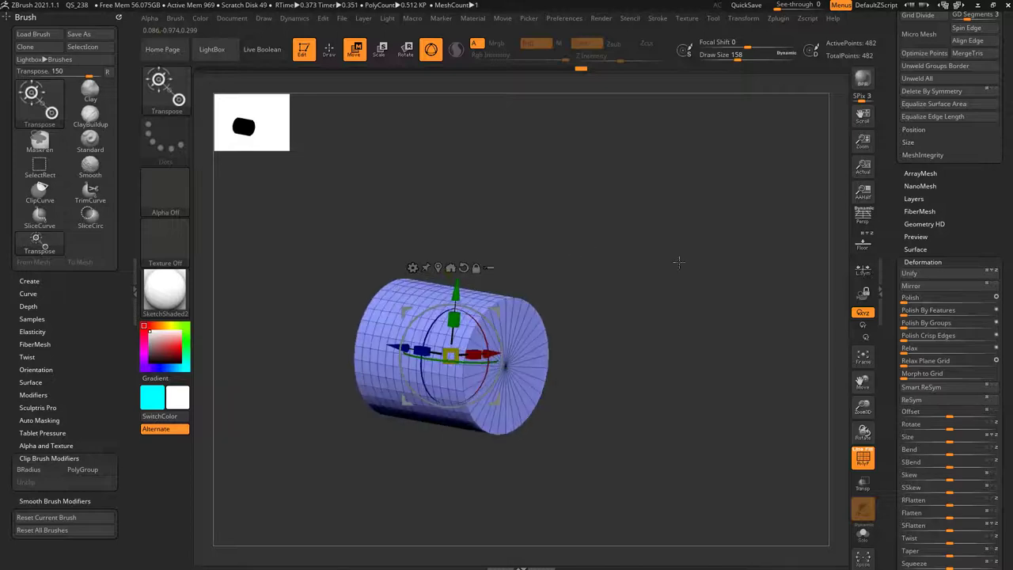
click(863, 246)
drag(700, 299, 646, 277)
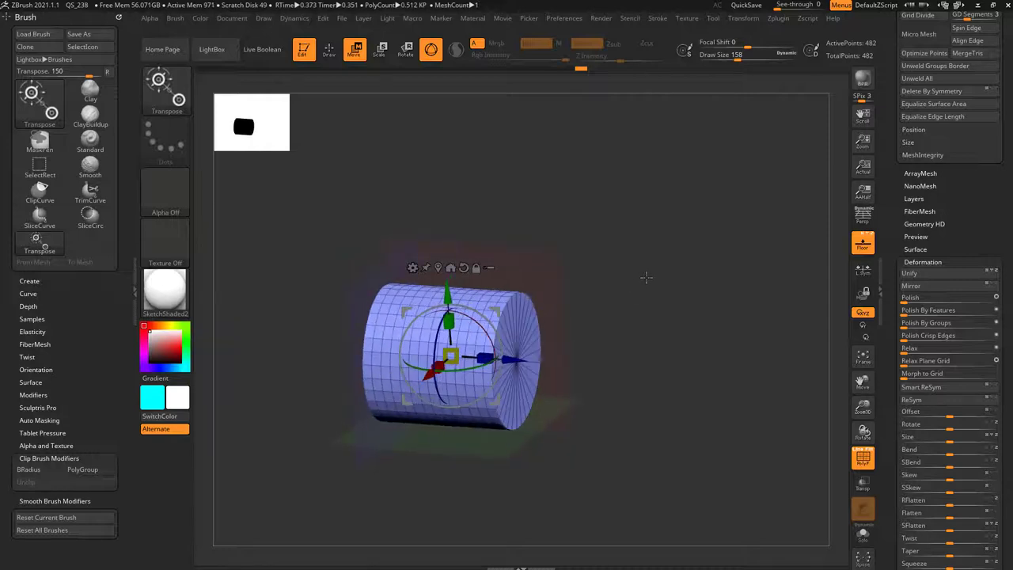
Step: Rotate the cylinder to a tilted angle and move it up and away from the floor grid
drag(472, 368, 423, 375)
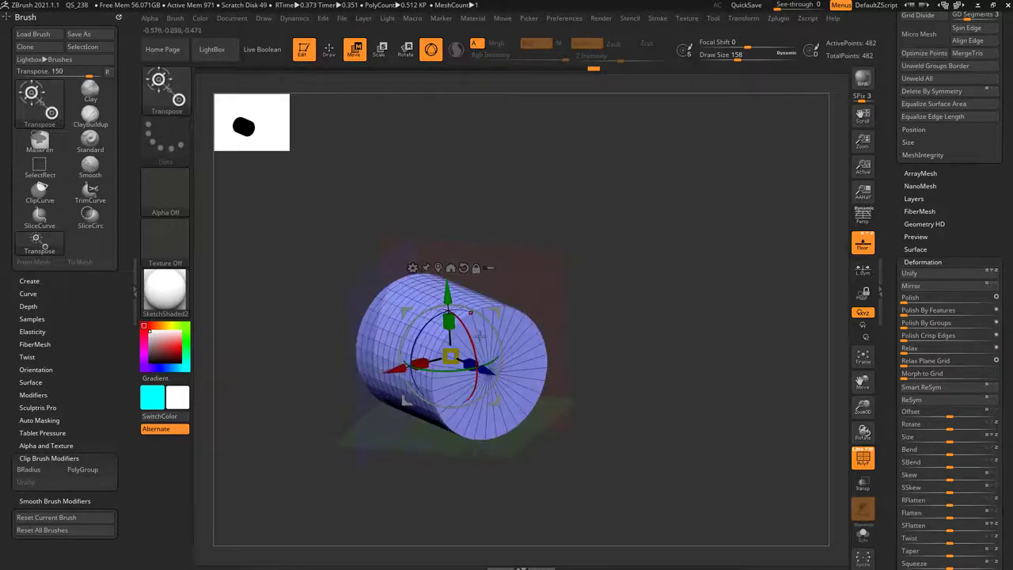
drag(476, 333, 719, 210)
drag(754, 229, 742, 285)
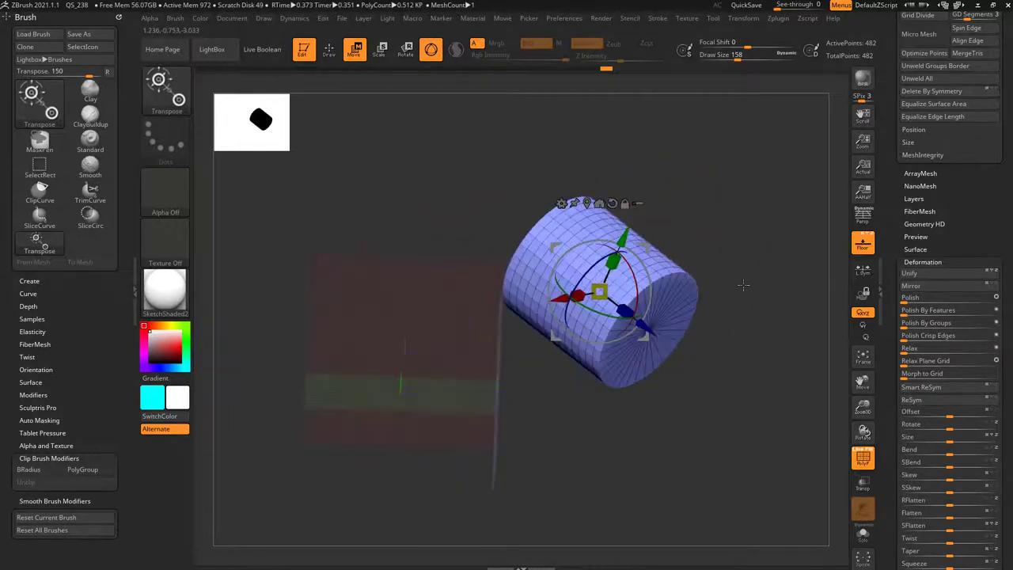
Step: Reposition only the gizmo onto the cylinder's end cap and recentre it with Go To Unmasked Mesh Center
alt+drag(637, 287, 616, 247)
alt+drag(570, 301, 602, 332)
drag(727, 292, 713, 312)
alt+click(673, 312)
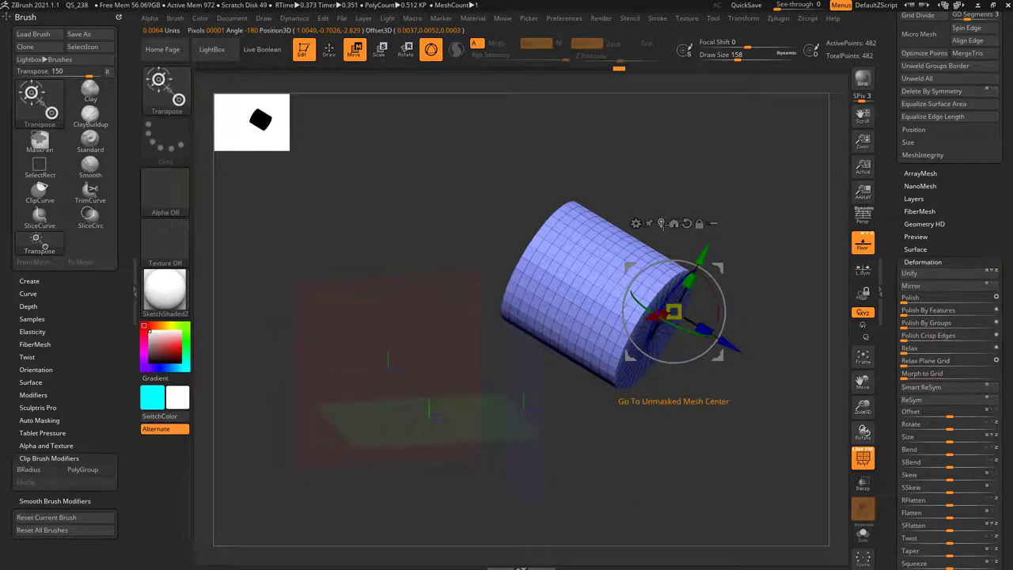
click(663, 223)
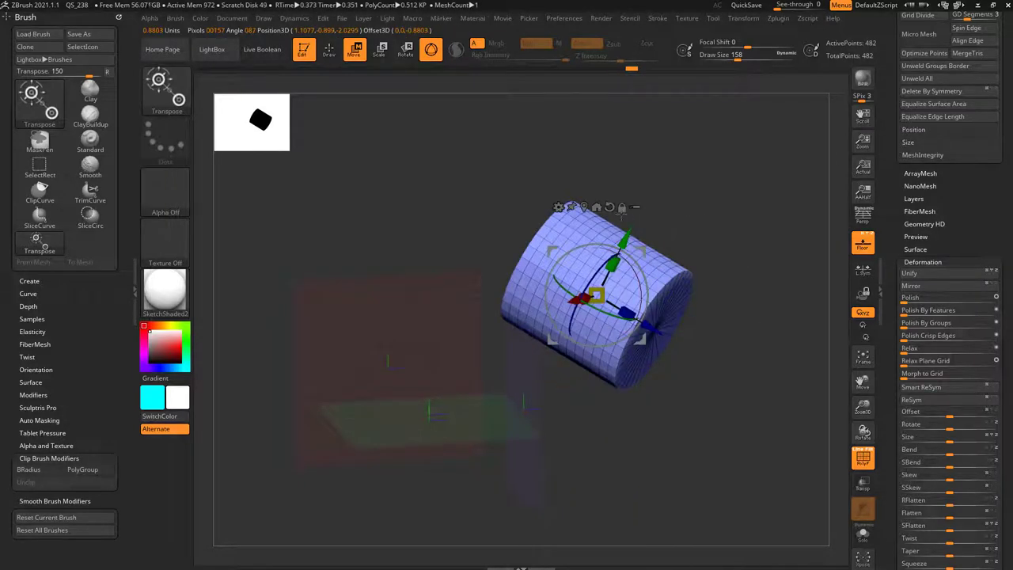
Step: Straighten the tilted cylinder with Reset Mesh Orientation and send it to the world axis with Mesh To Axis
click(609, 206)
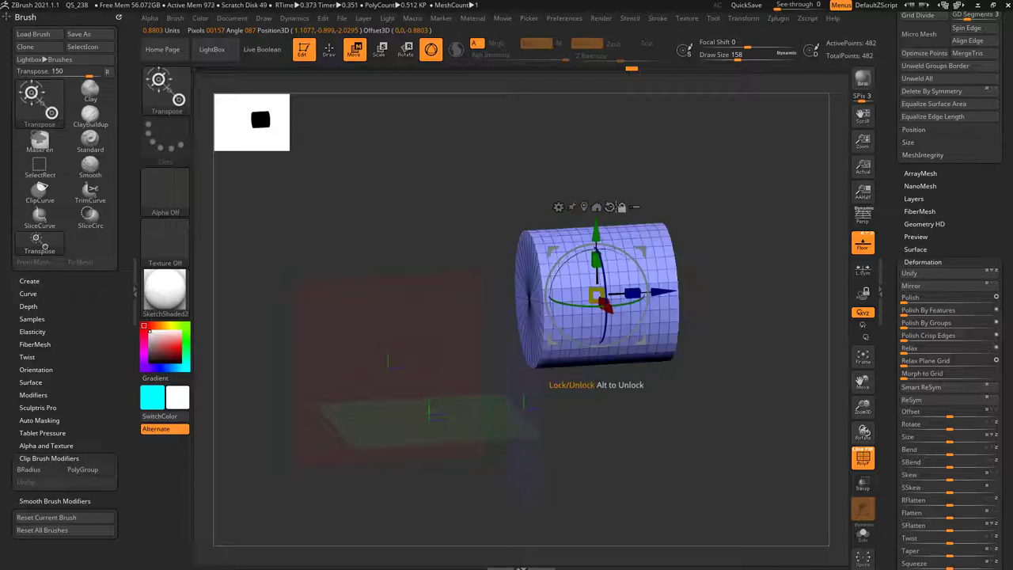
shift+drag(730, 217, 763, 263)
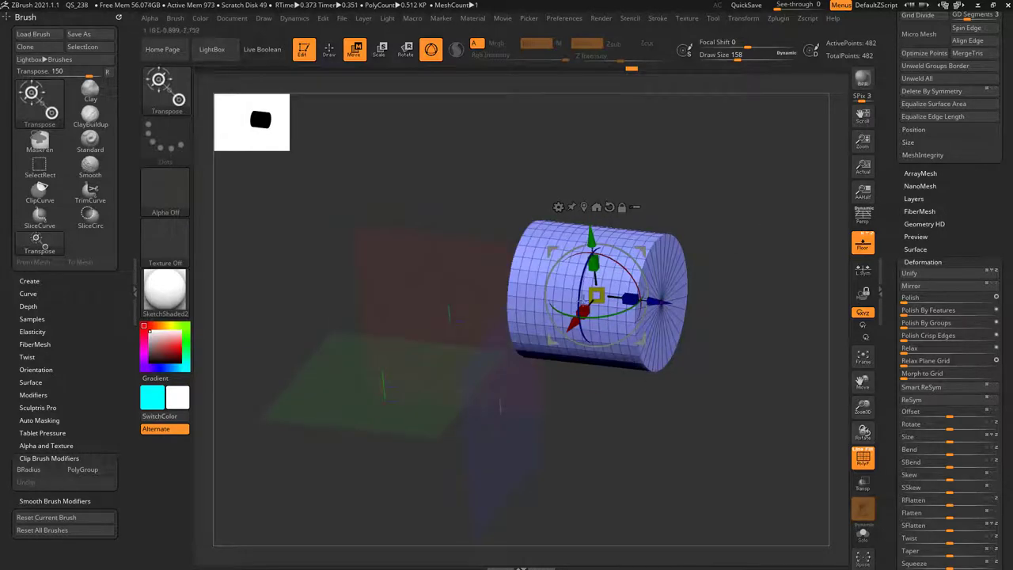
click(596, 207)
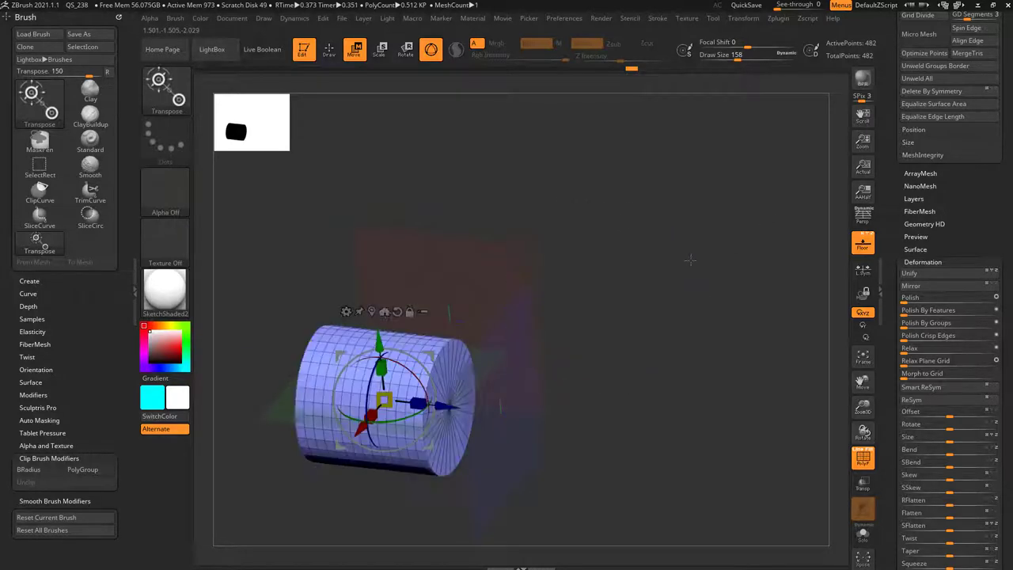
shift+drag(690, 260, 692, 304)
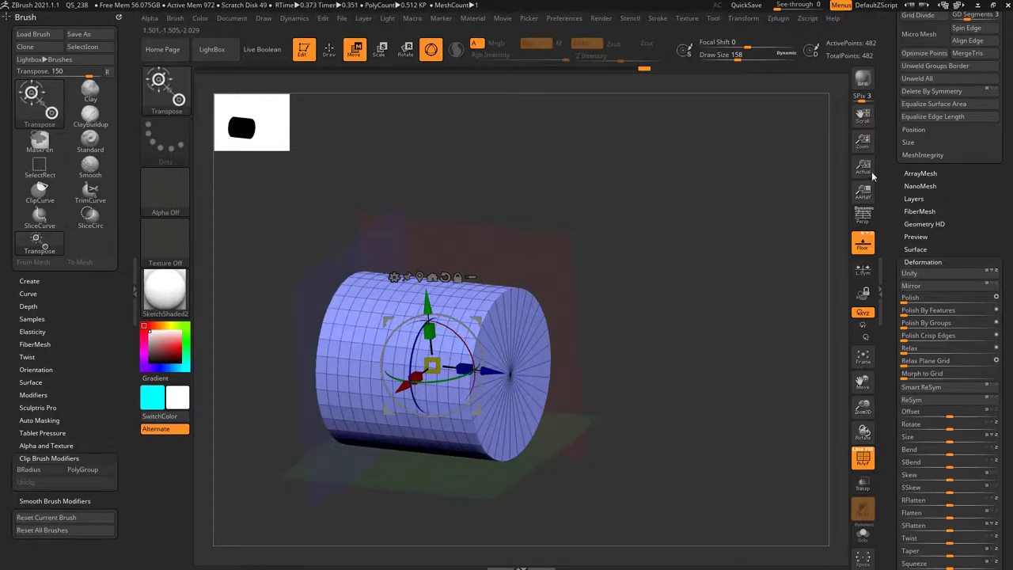
mouse_move(650, 346)
mouse_down()
mouse_move(636, 320)
mouse_move(643, 332)
mouse_up()
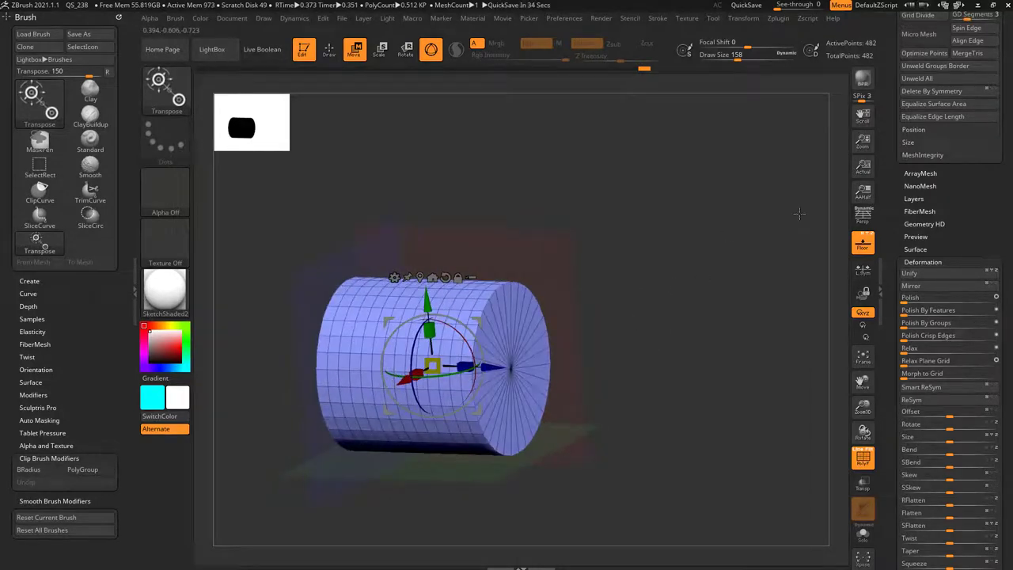
Step: Hide the floor grid and use the gizmo's axis handles to flatten the cylinder into a thin disc with a flat edge
click(866, 246)
drag(715, 323, 520, 323)
drag(466, 346, 390, 328)
key(ctrl+z)
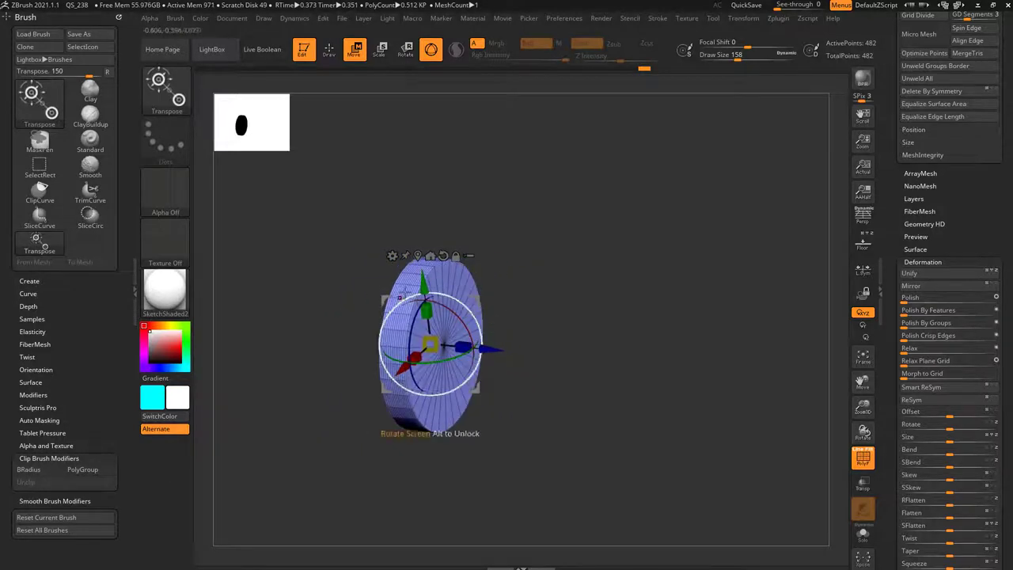
right_drag(405, 292, 420, 356)
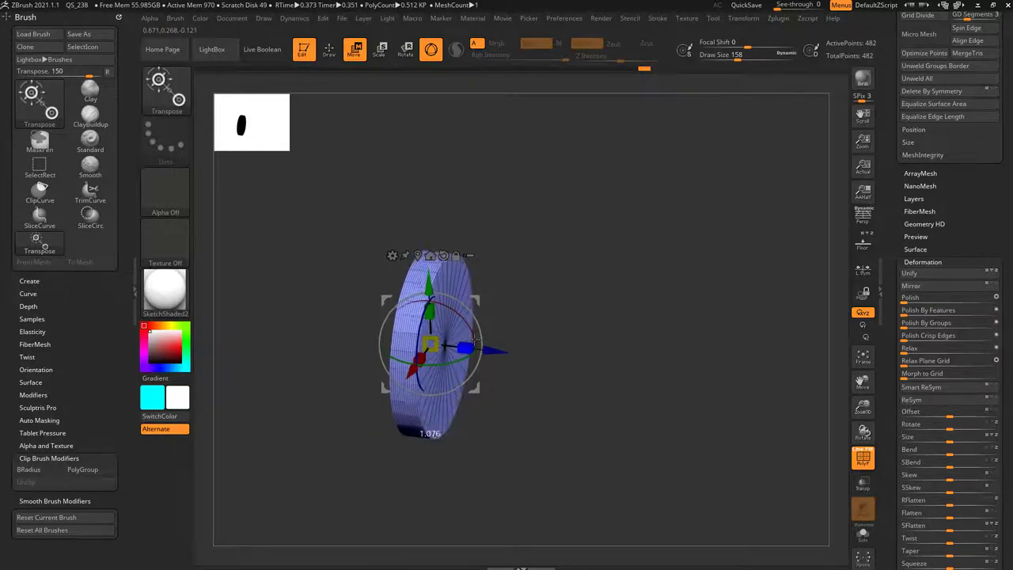
alt+drag(475, 340, 550, 341)
mouse_move(574, 339)
right_down()
mouse_move(529, 333)
mouse_move(617, 316)
mouse_move(532, 319)
right_up()
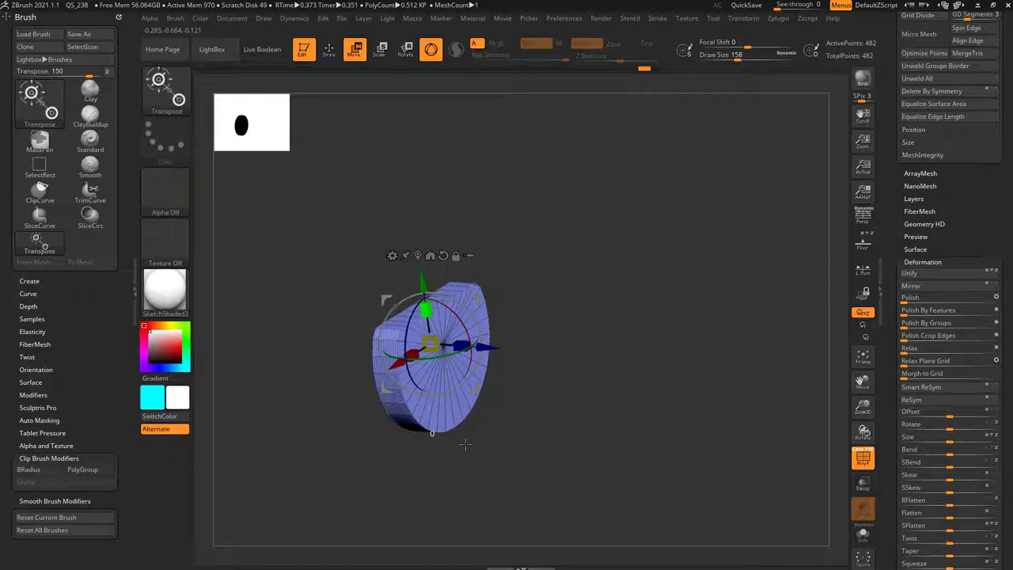
Step: Select the ClipCurve brush and draw a near-vertical clipping line along the side of the disc
ctrl+shift+click(180, 99)
ctrl+shift+click(232, 98)
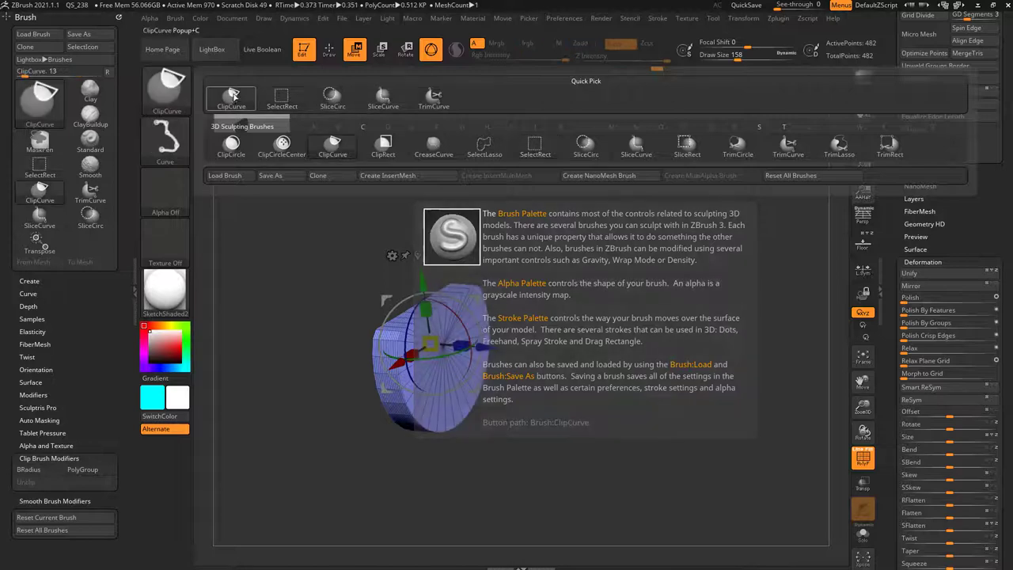
shift+right_drag(587, 273, 551, 276)
mouse_move(497, 244)
ctrl+shift+mouse_down()
mouse_move(497, 498)
mouse_move(483, 503)
ctrl+shift+mouse_up()
Step: Clip the disc's sides flat along the red and green axes with the gizmo's scale handles, forming a rectangular block
mouse_move(598, 358)
mouse_down()
mouse_move(538, 355)
mouse_move(614, 363)
mouse_up()
ctrl+drag(393, 343, 448, 345)
ctrl+drag(432, 308, 432, 353)
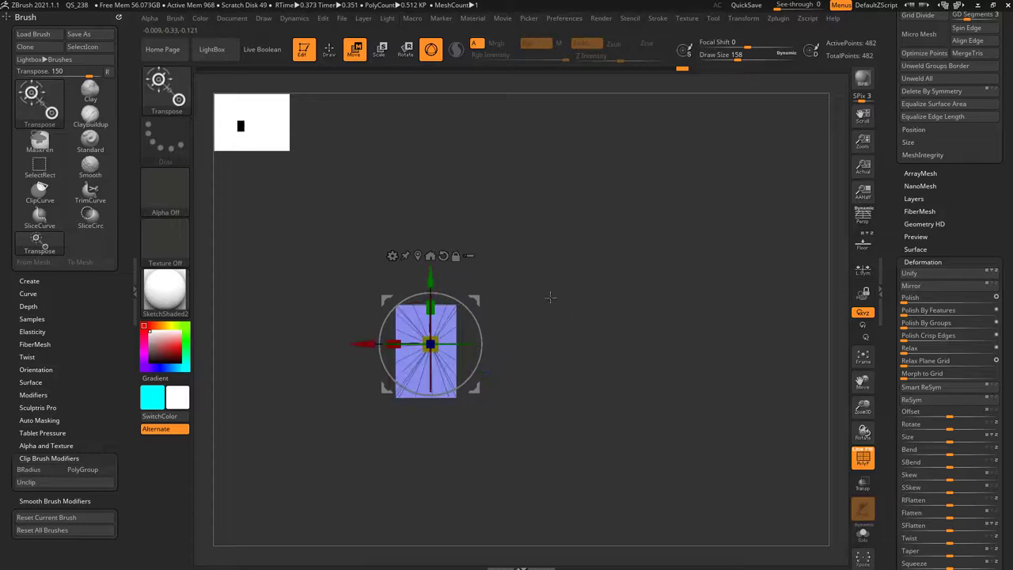
Step: Rotate only the gizmo to a diagonal angle and clip off the block's lower corner along its red axis
ctrl+right_drag(551, 297, 562, 334)
drag(470, 316, 434, 282)
ctrl+drag(415, 371, 415, 370)
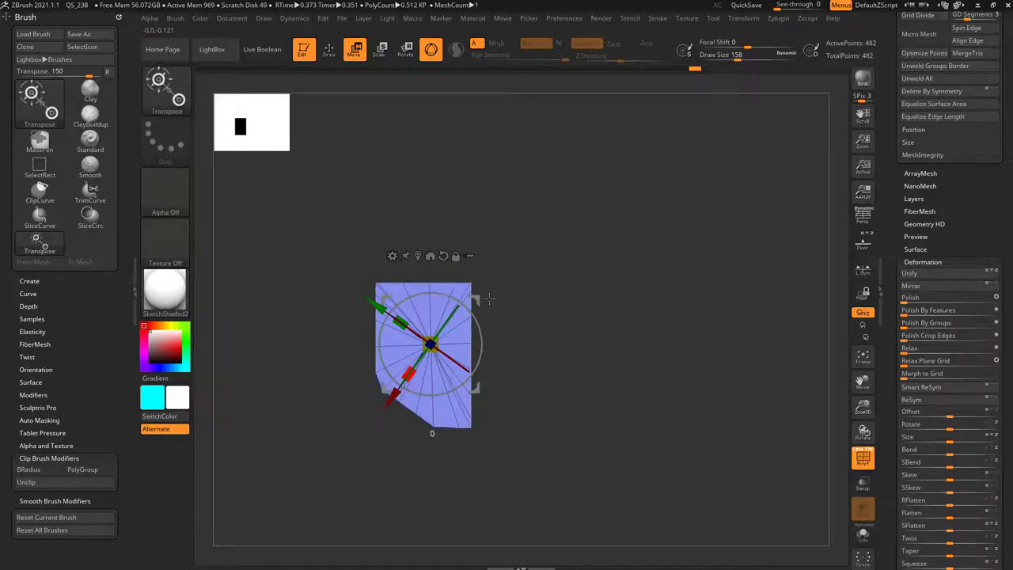
drag(489, 298, 565, 317)
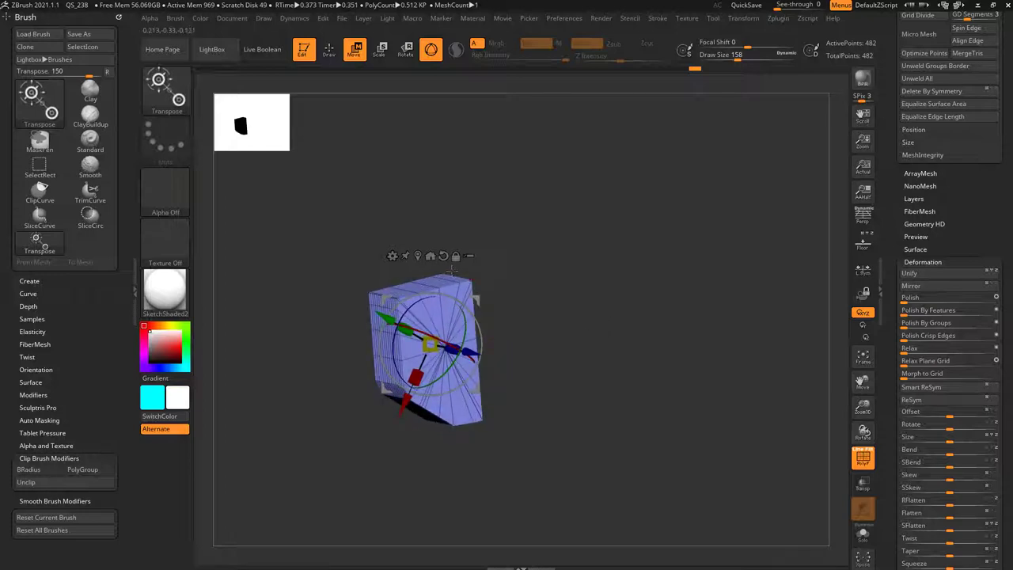
Step: Set the draw size to 33 and inflate the clipped block with the gizmo's centre handle
key(q)
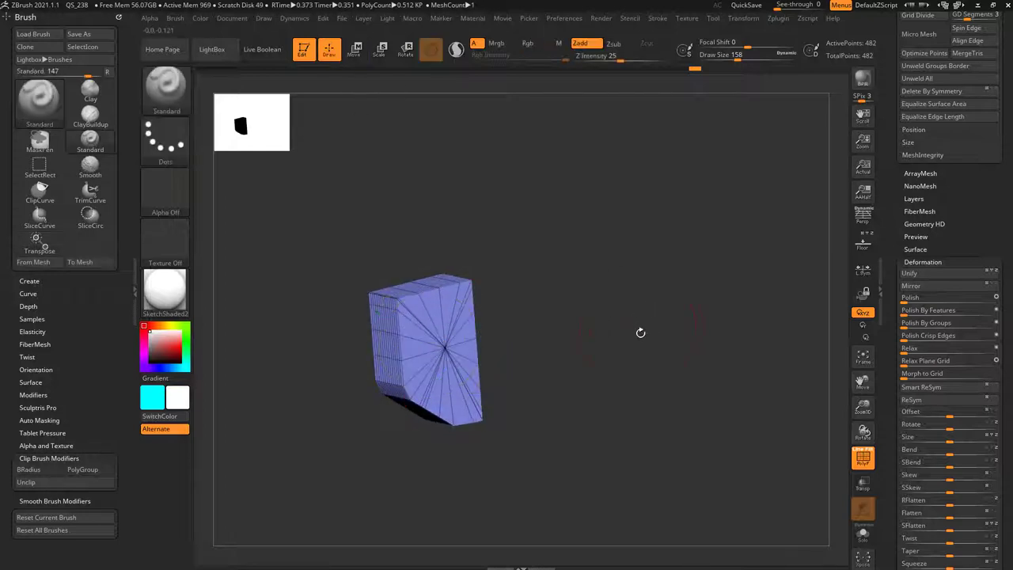
key(s)
drag(700, 350, 680, 352)
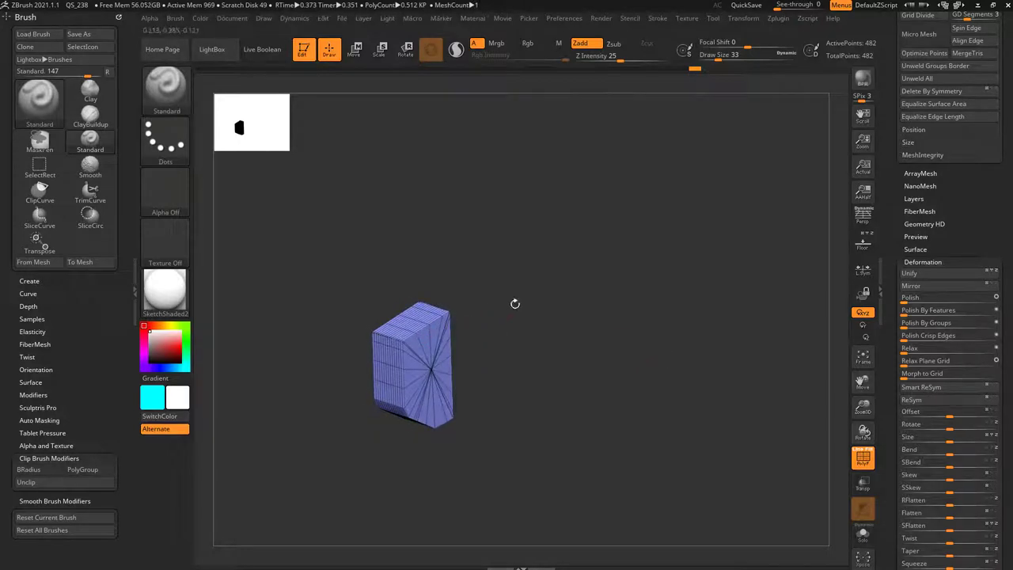
key(w)
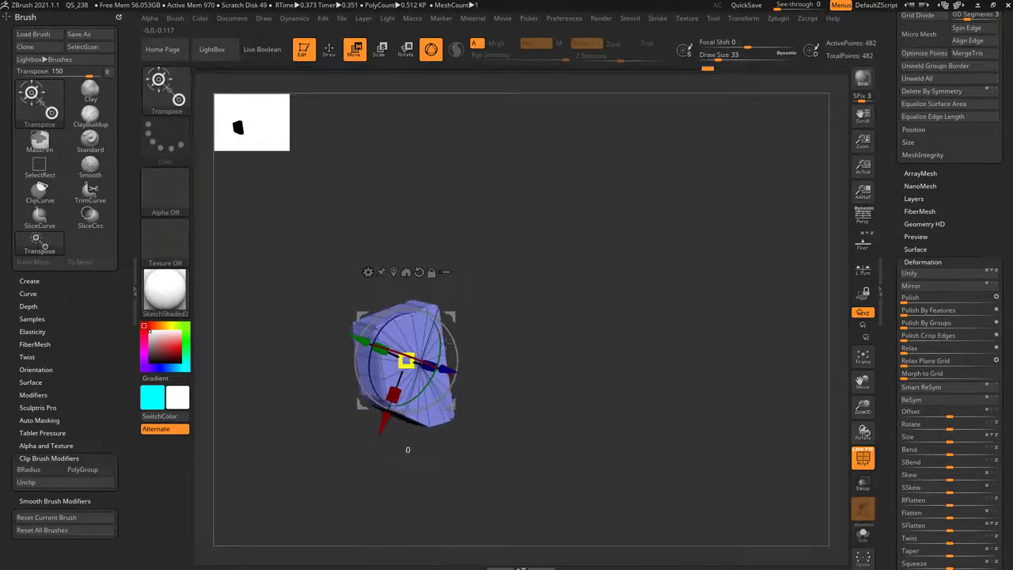
drag(449, 348, 477, 341)
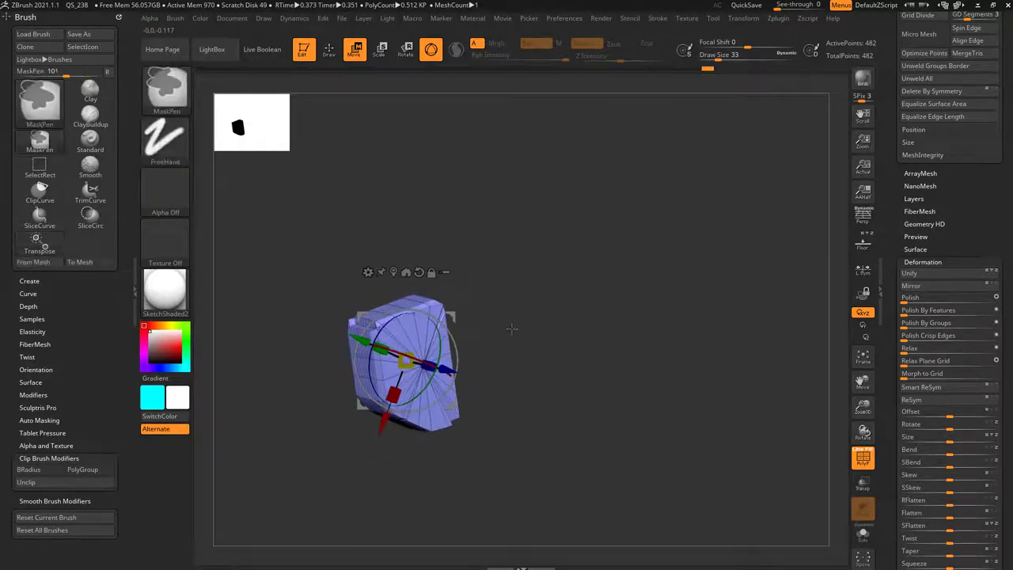
Step: Try the Inflate deformation on the clipped block and undo it
drag(898, 267, 899, 195)
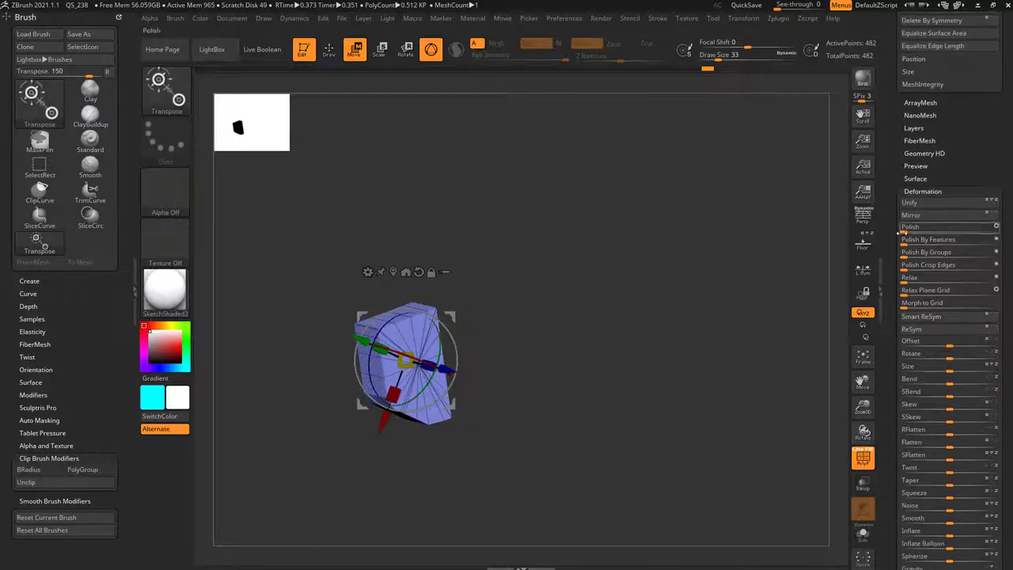
drag(900, 437, 900, 357)
click(952, 437)
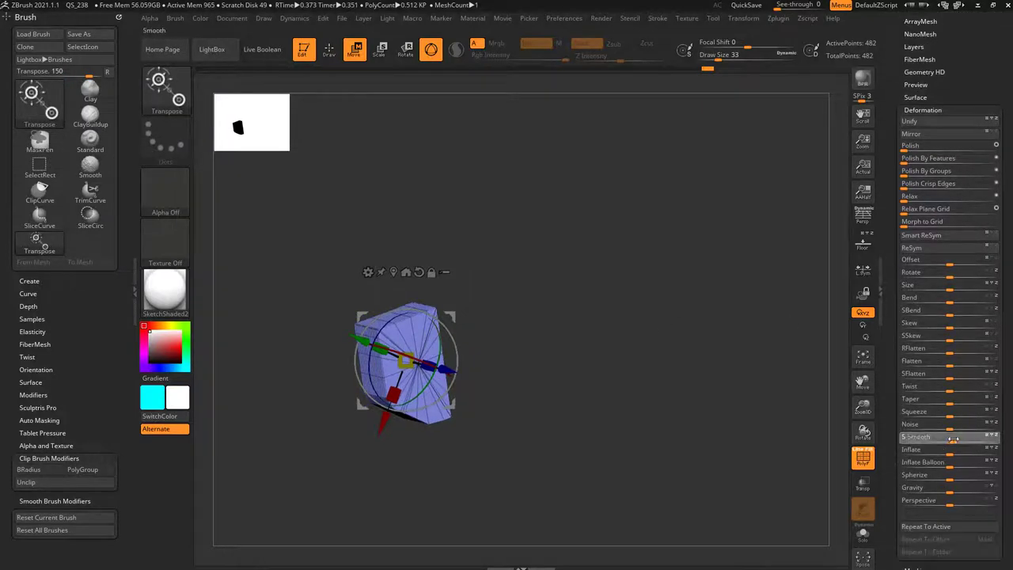
drag(952, 451, 981, 451)
drag(805, 414, 578, 353)
key(ctrl+z)
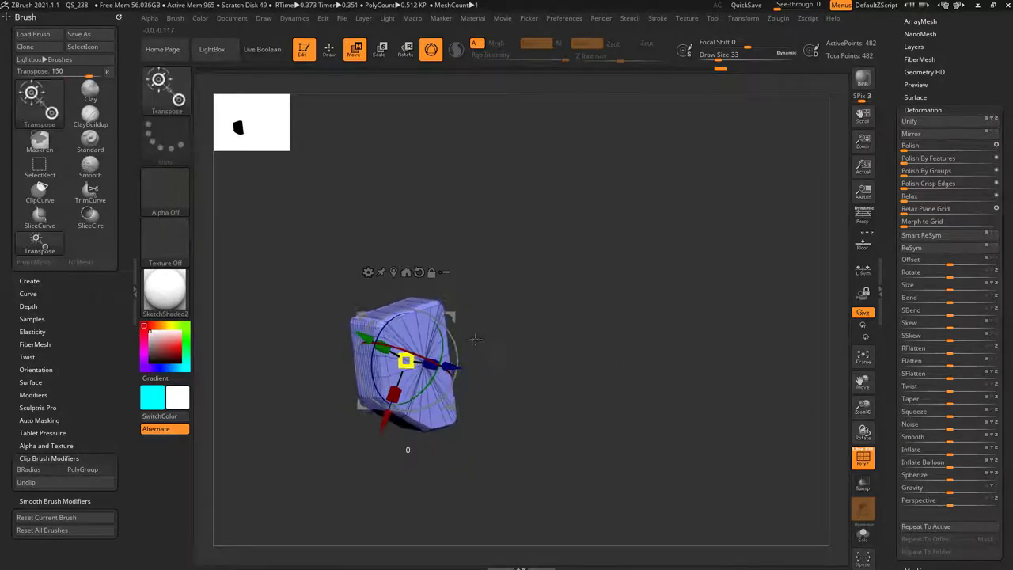
Step: Inflate the block again from the gizmo's centre handle and undo each change
ctrl+drag(475, 339, 518, 322)
key(ctrl+z)
drag(407, 361, 450, 350)
key(ctrl+z)
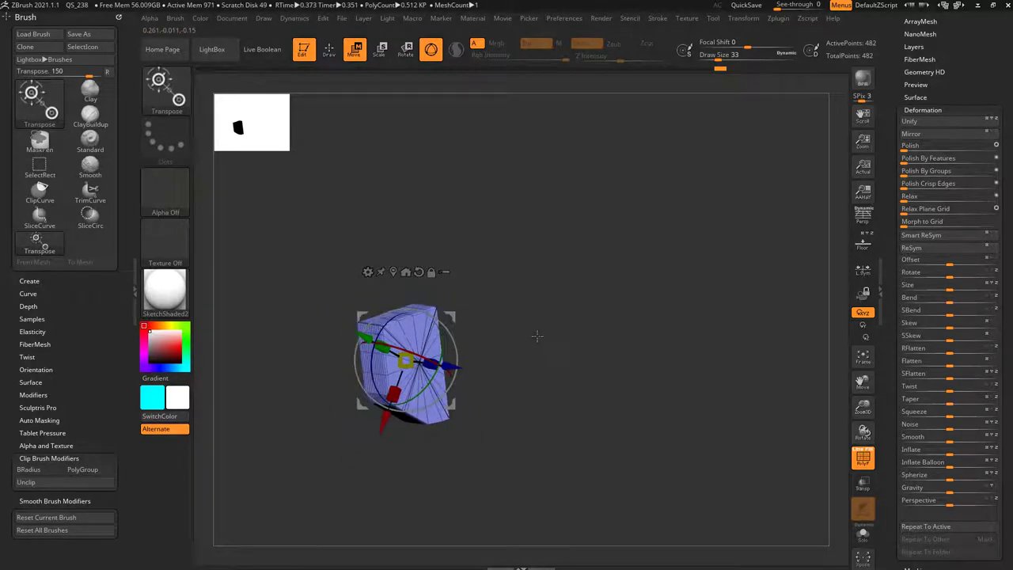
Step: Step back through the undo history to the original uncut cylinder and show its subtool list
drag(715, 70, 213, 47)
key(ctrl+z)
key(ctrl+z)
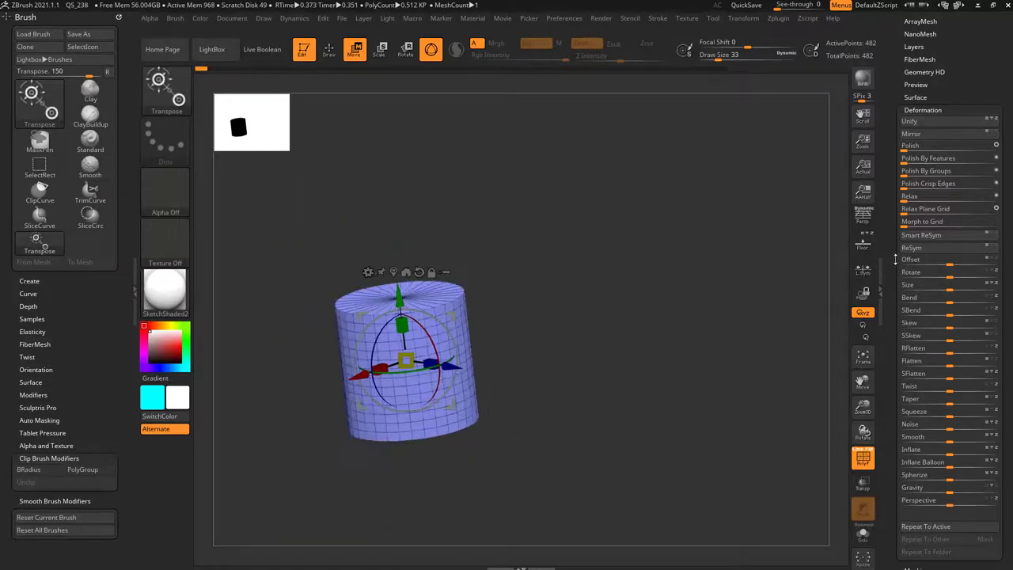
drag(896, 259, 877, 463)
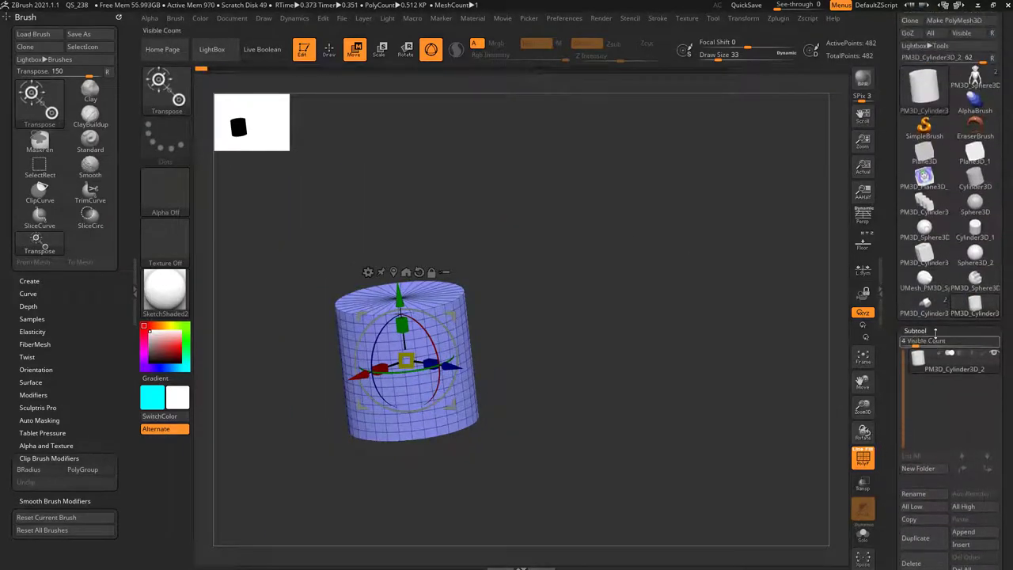
scroll(886, 356, down, 5)
alt+drag(612, 325, 661, 313)
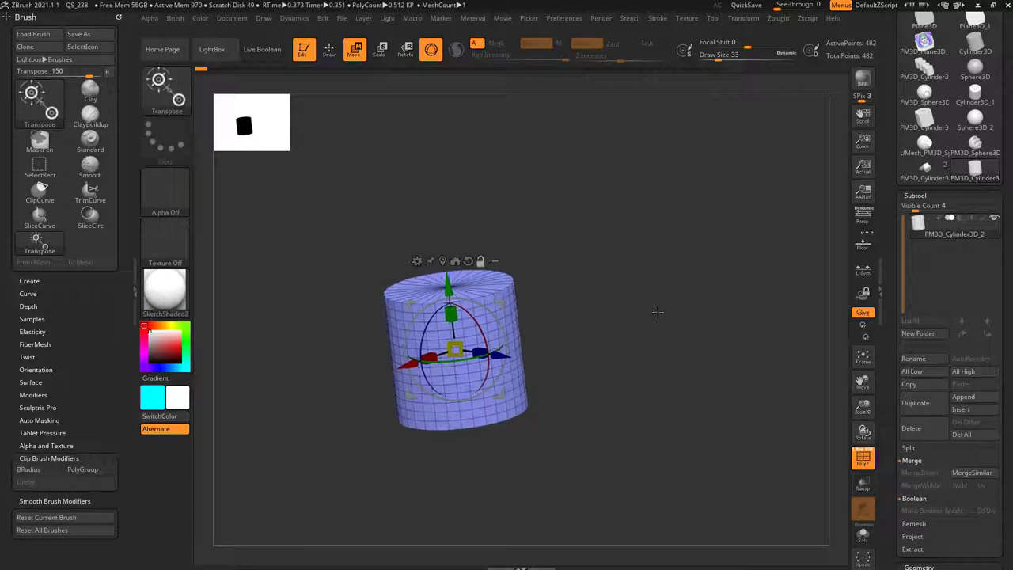
Step: Scale the cylinder down uniformly to about 0.946 with the gizmo, agreeing to discard the newer undo history
mouse_move(459, 348)
mouse_down()
mouse_move(465, 315)
mouse_move(465, 365)
mouse_up()
click(466, 385)
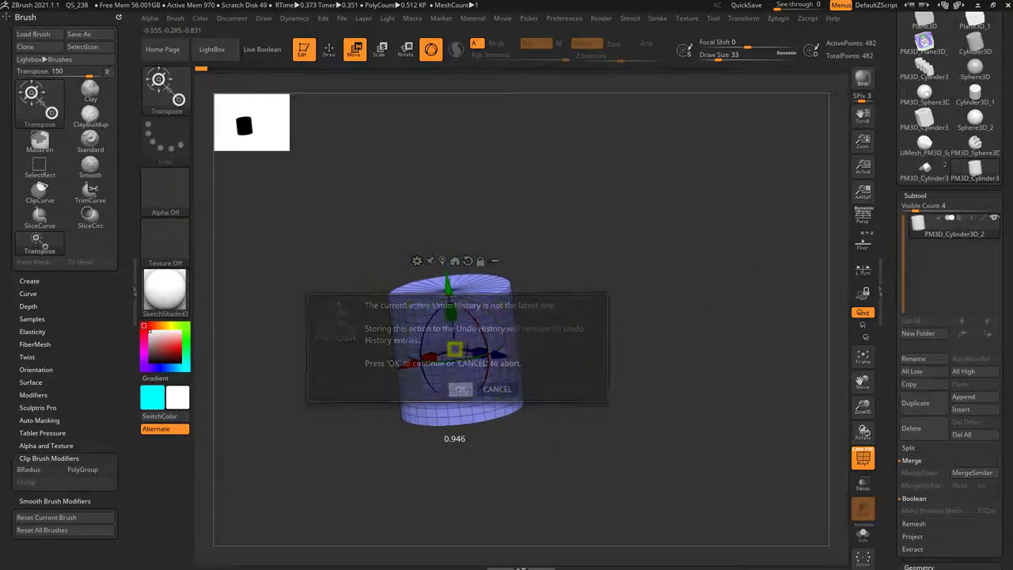
drag(577, 316, 724, 290)
key(ctrl+z)
key(ctrl+z)
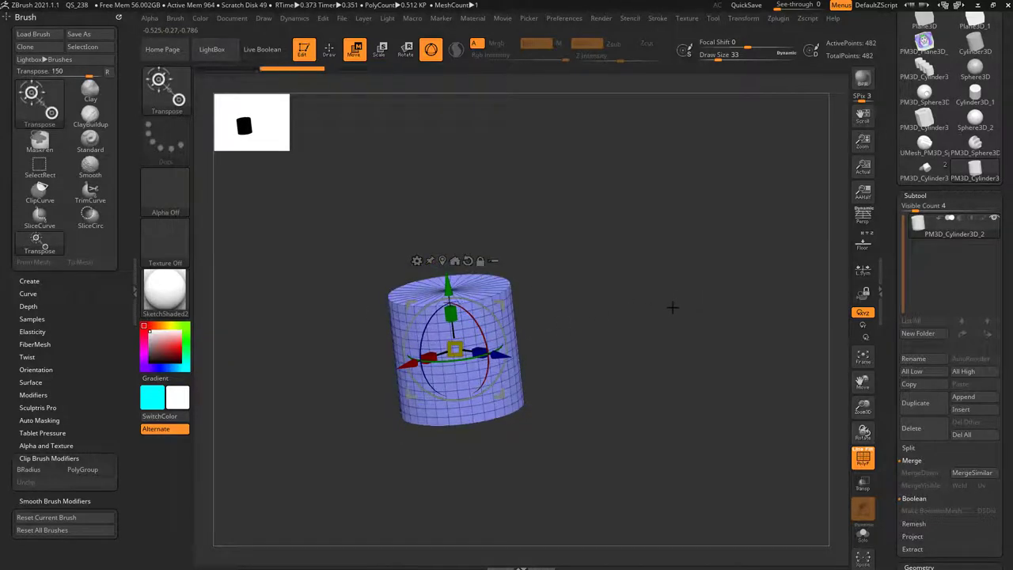
Step: Duplicate the cylinder as a new subtool and move the copy along the blue axis, beside the original
drag(576, 287, 556, 294)
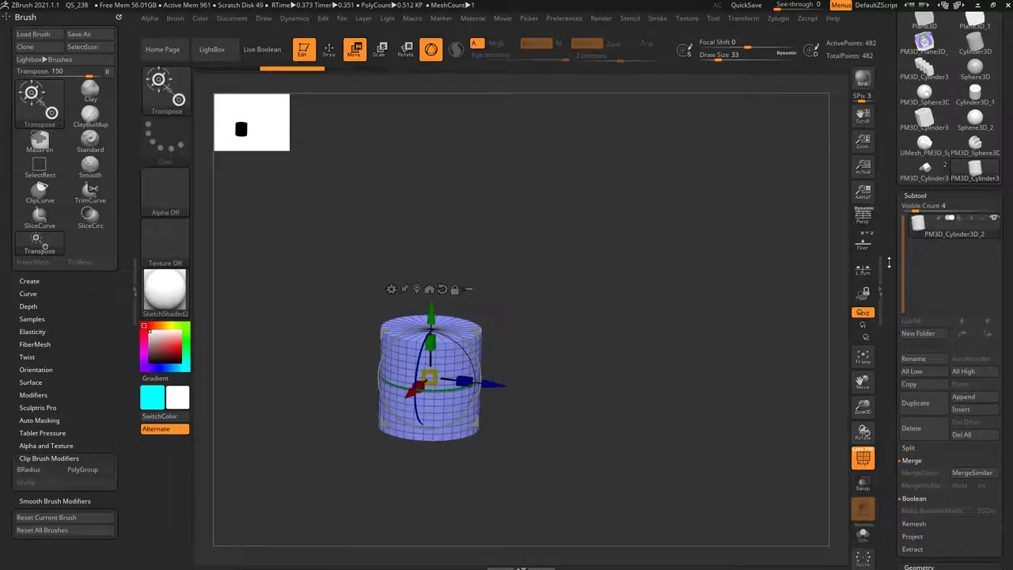
drag(889, 256, 890, 307)
mouse_move(708, 353)
alt+mouse_down()
mouse_move(691, 337)
mouse_move(724, 355)
mouse_move(714, 353)
alt+mouse_up()
key(ctrl+shift+d)
drag(499, 384, 645, 380)
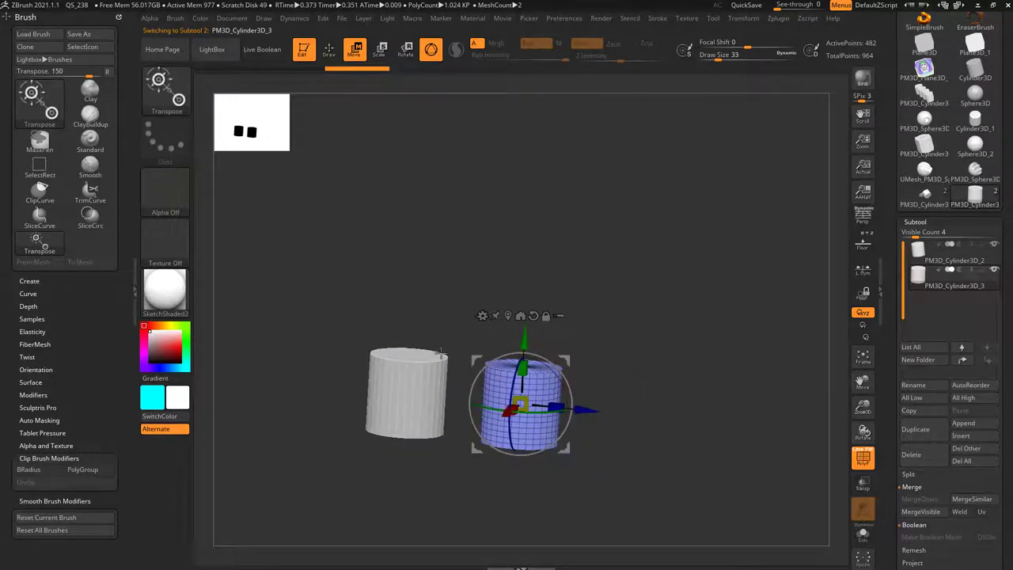
Step: Switch between the two cylinders and sculpt a bump on the front of each with the Standard brush at draw size 112
alt+click(402, 381)
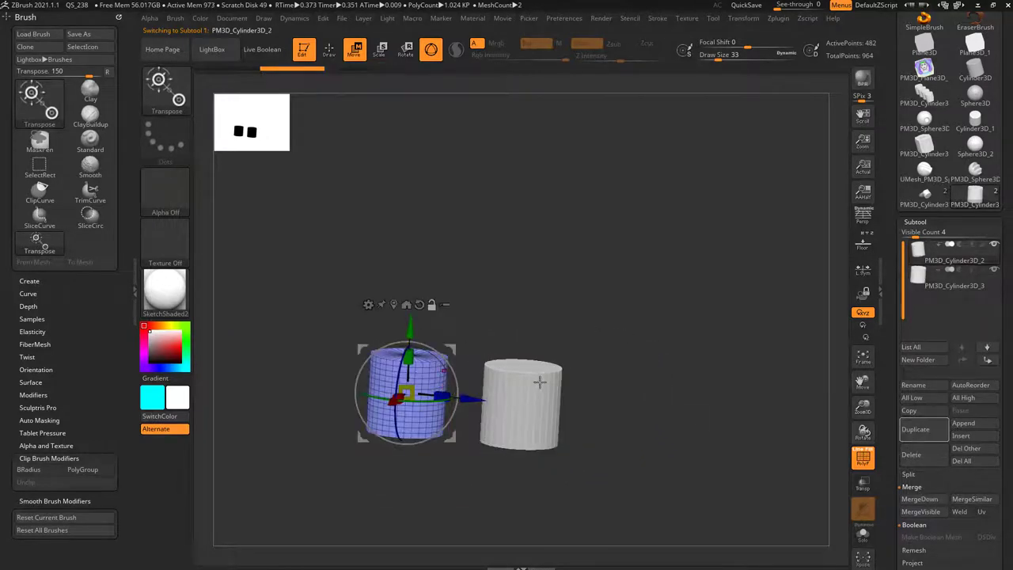
alt+click(548, 384)
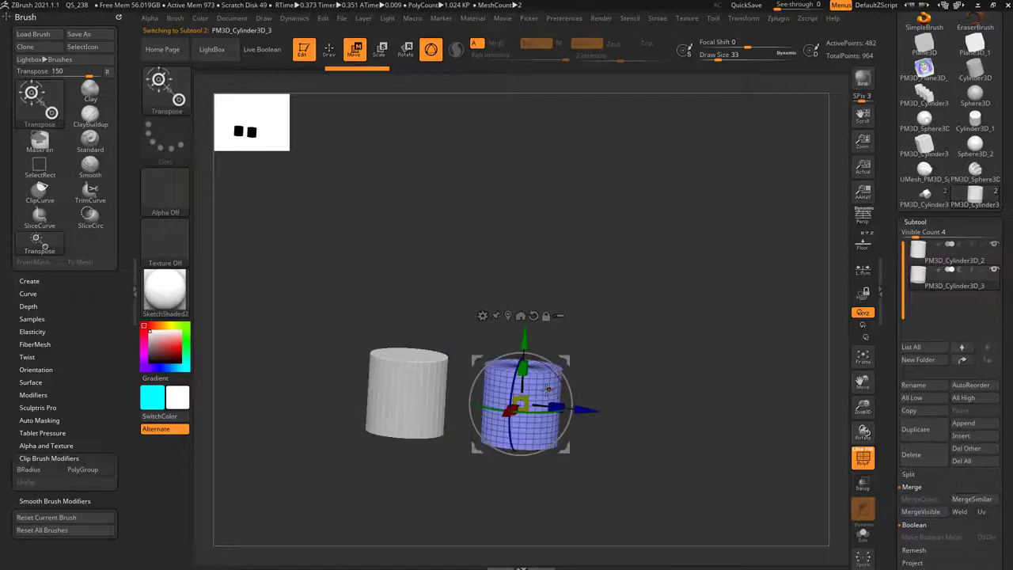
key(q)
key(ctrl+z)
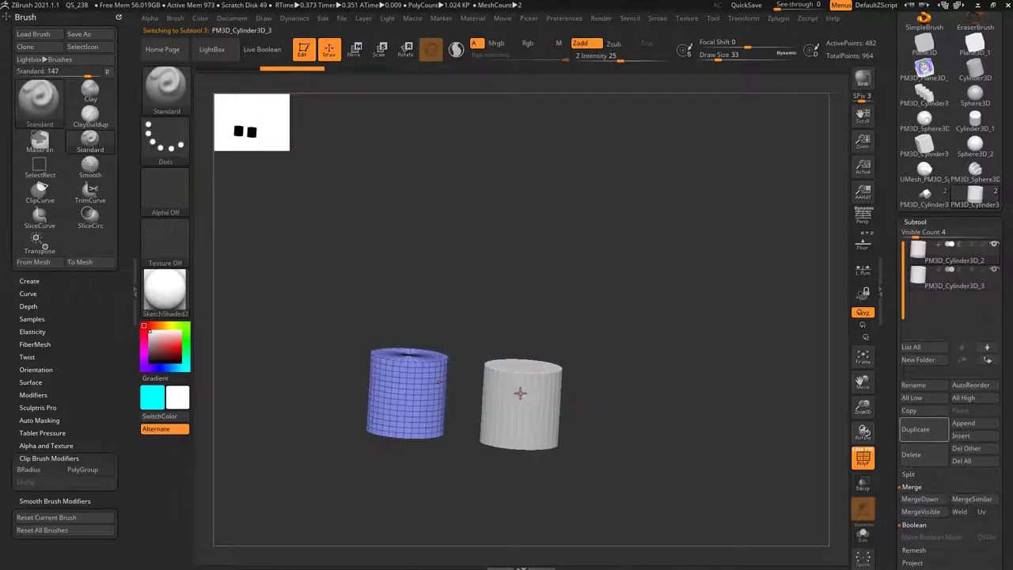
key(ctrl+shift+z)
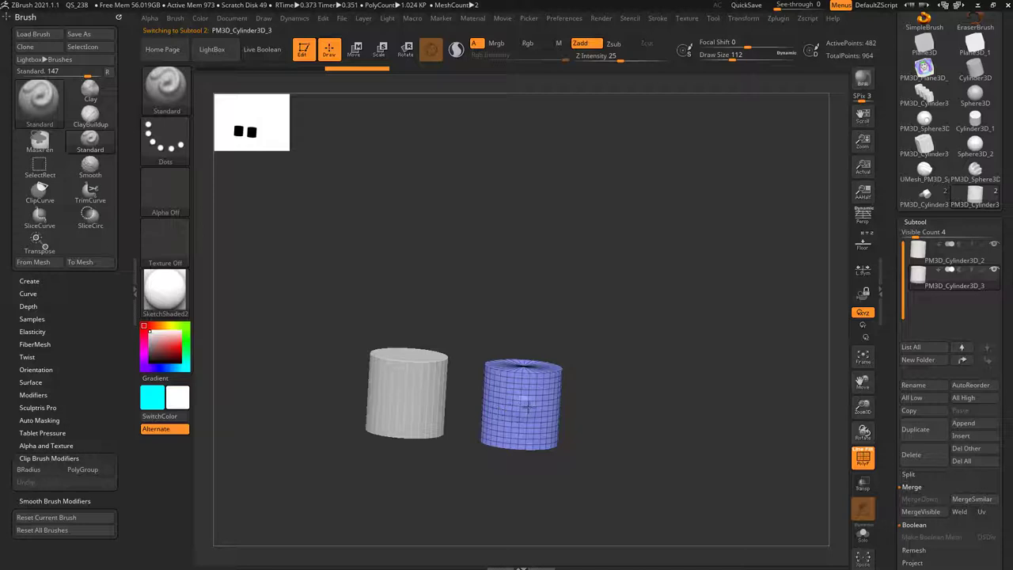
key(ctrl+z)
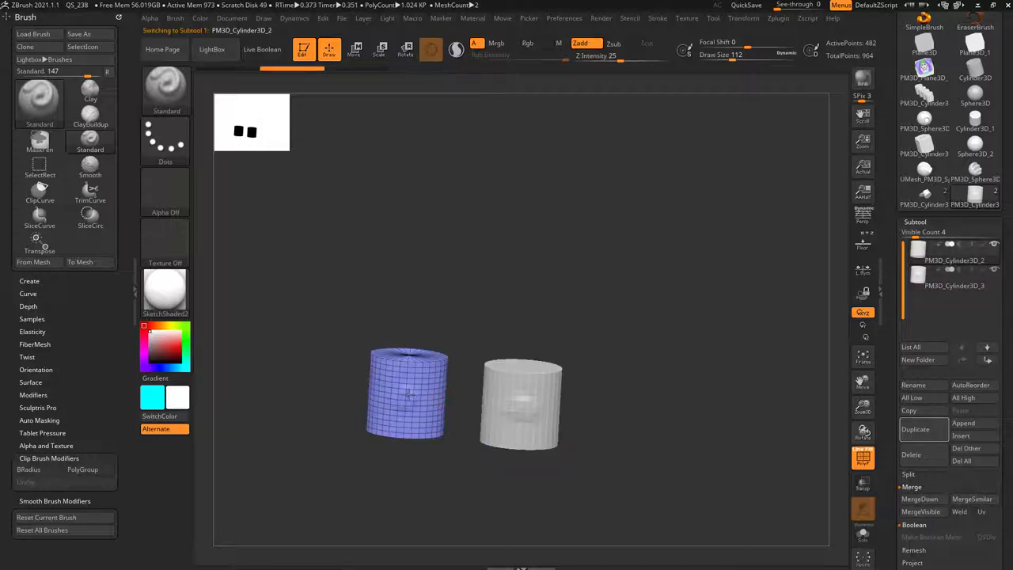
key(ctrl+shift+z)
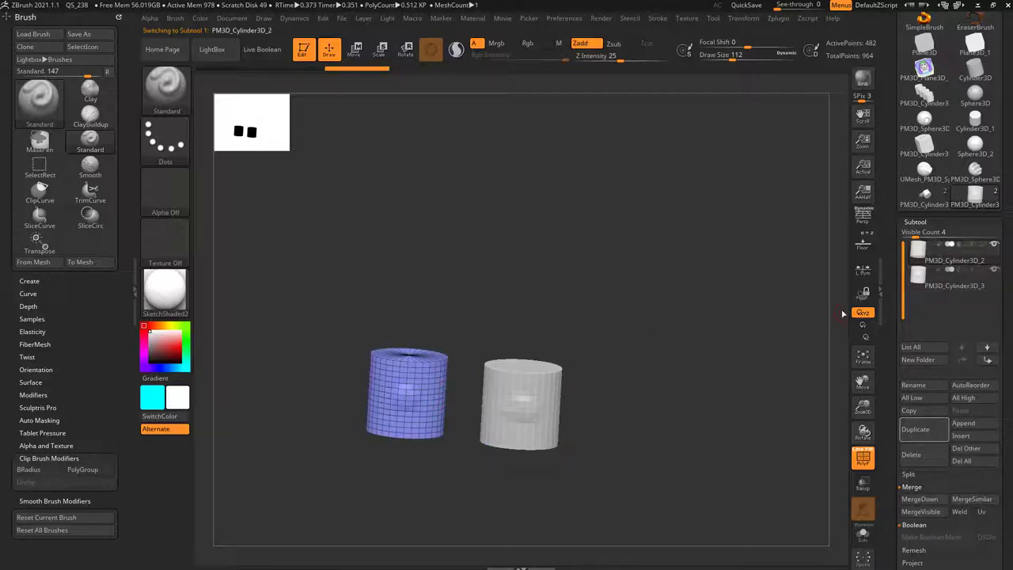
Step: Alternate the active subtool between the two cylinders directly in the viewport, finishing on the duplicate
drag(726, 341, 696, 347)
alt+click(546, 388)
alt+click(402, 395)
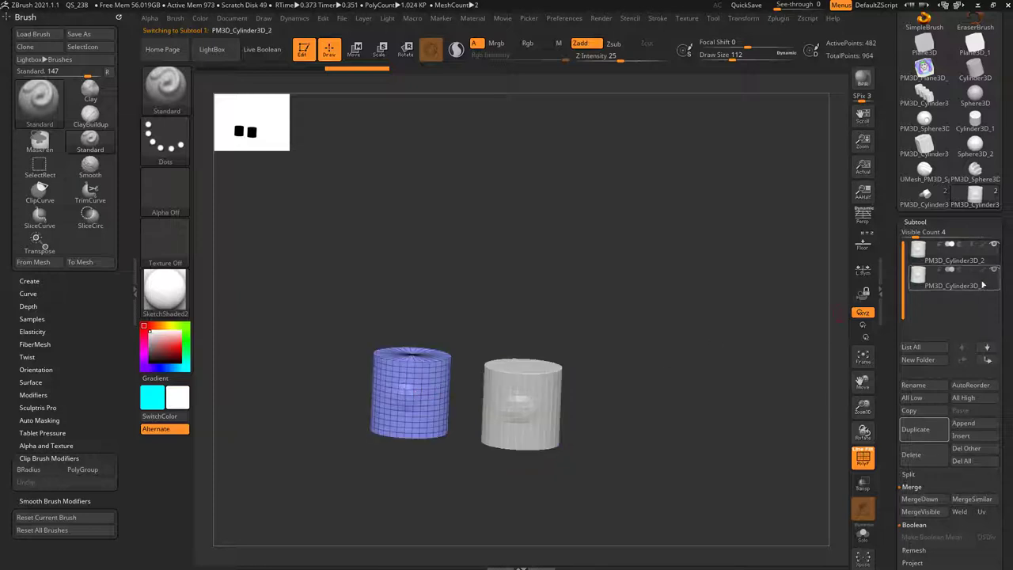
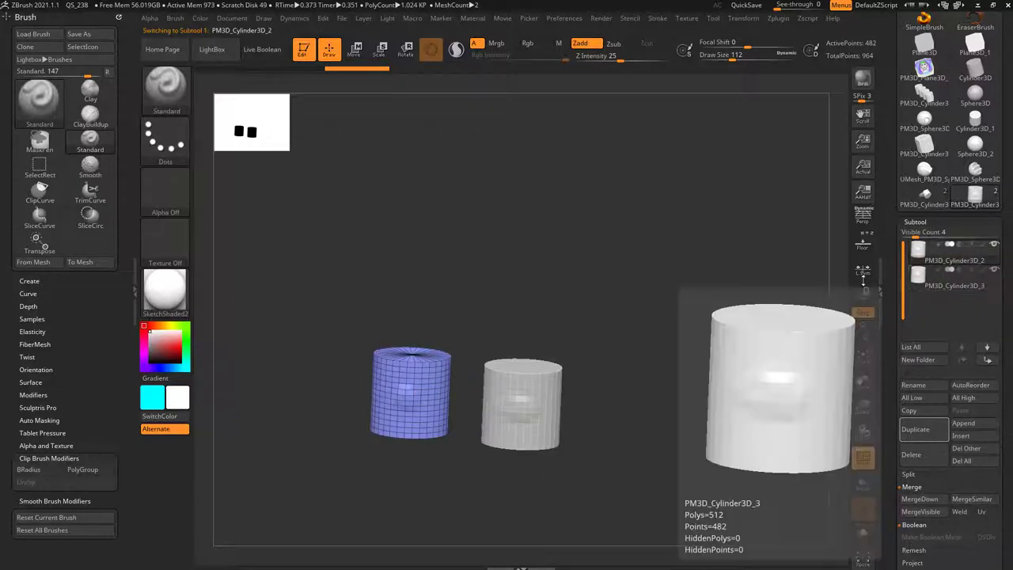
alt+click(517, 386)
alt+click(411, 382)
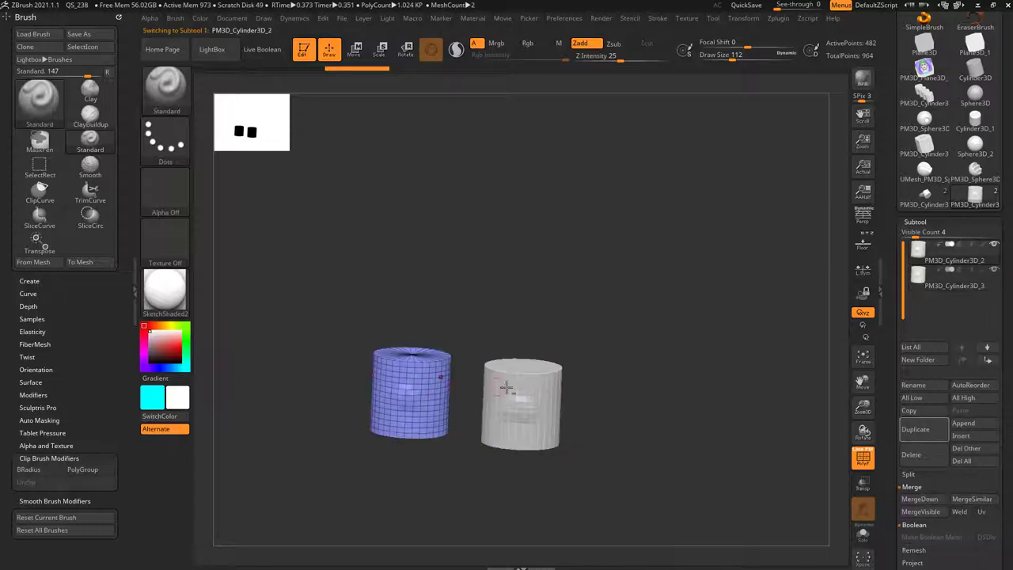
alt+click(515, 388)
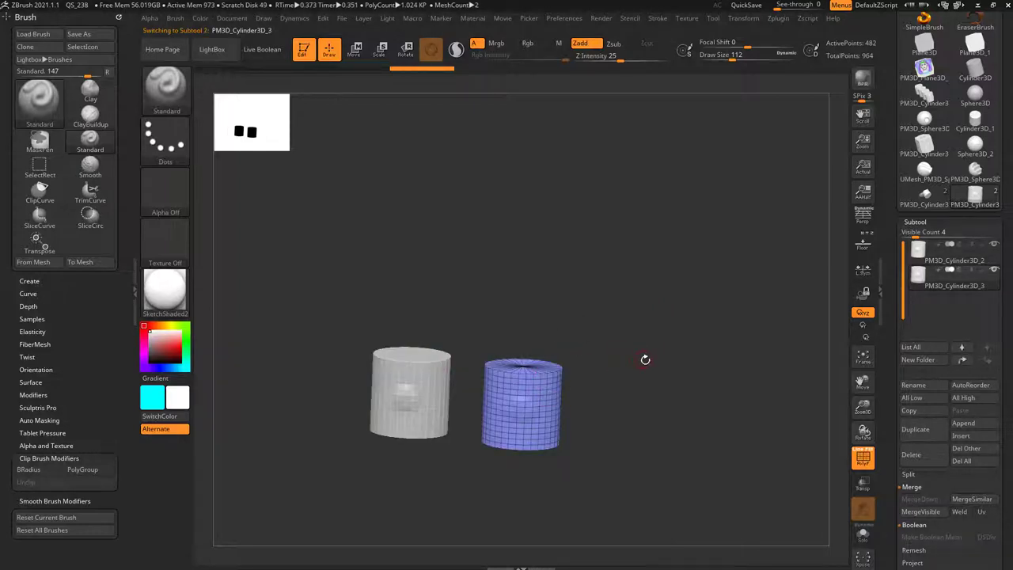
Step: Bring up the gizmo on the duplicate cylinder and send it to its home position
alt+drag(645, 360, 591, 359)
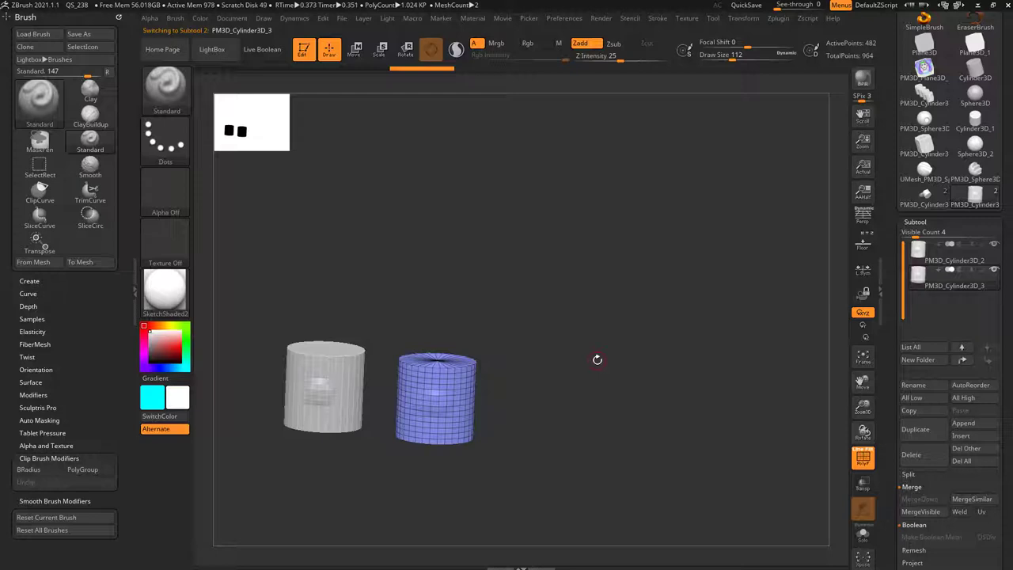
key(w)
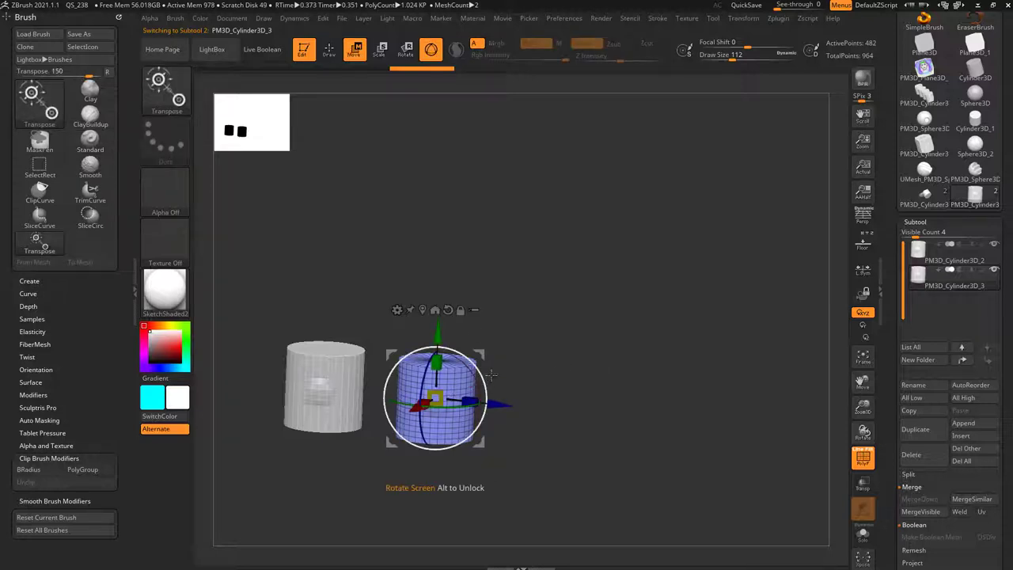
click(435, 310)
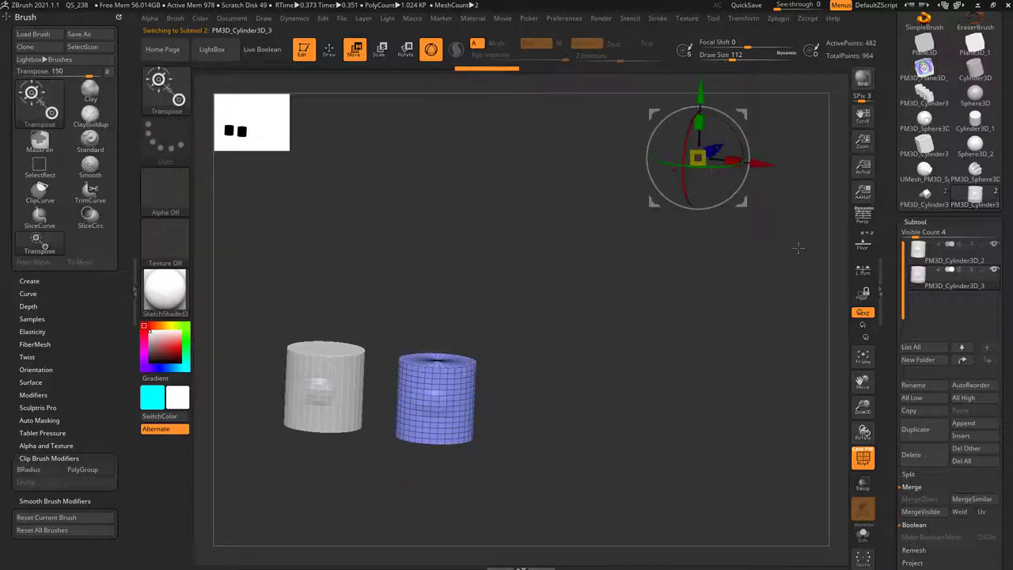
alt+drag(781, 241, 769, 309)
Step: Place the gizmo on the centre vertex of the duplicate cylinder's top face
alt+drag(507, 301, 590, 114)
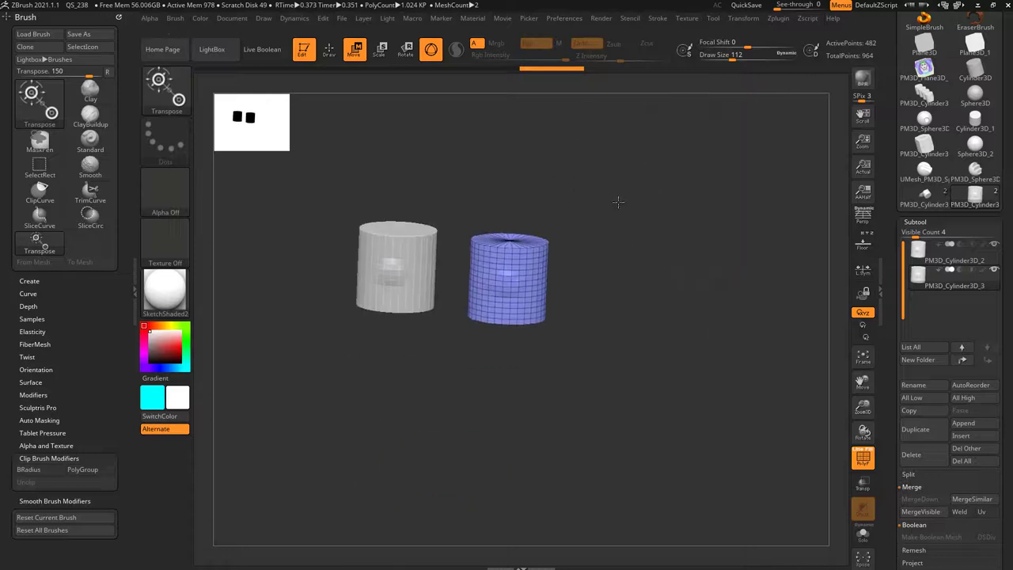
alt+drag(618, 202, 712, 261)
alt+drag(823, 170, 637, 222)
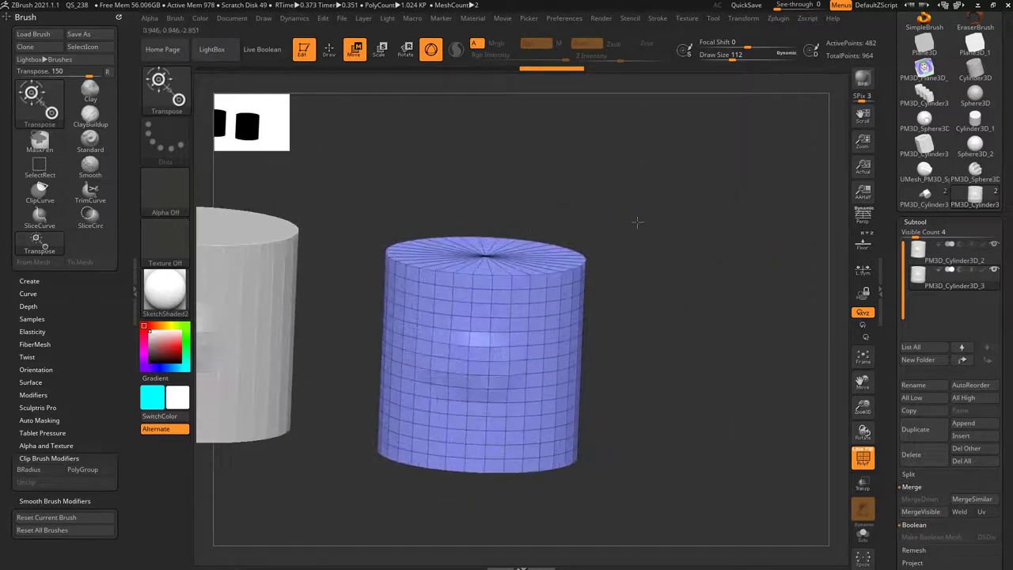
click(485, 256)
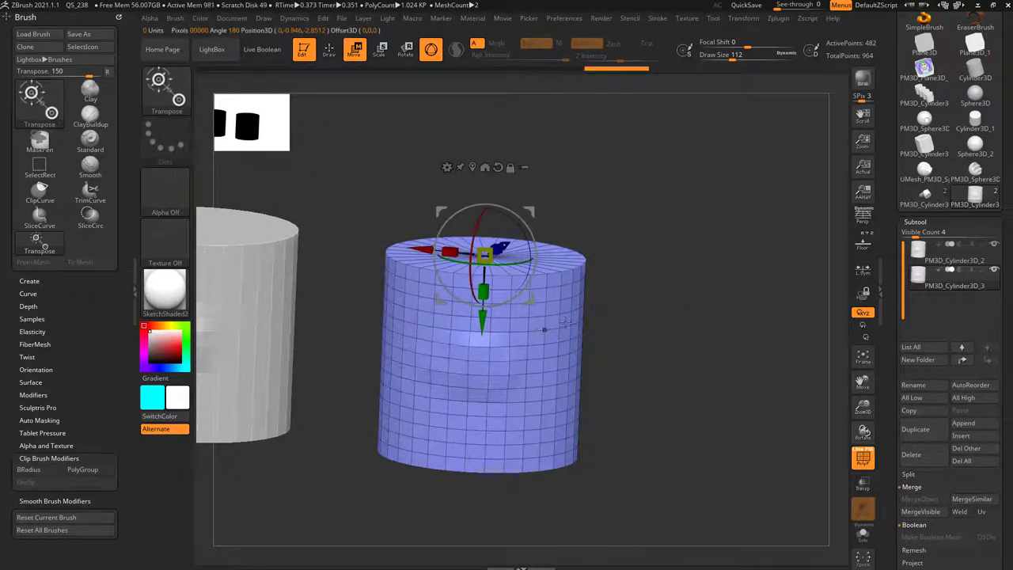
drag(565, 323, 614, 325)
Step: Expand the masking settings and centre the gizmo on the duplicate cylinder using Go To Unmasked Center
scroll(889, 382, down, 15)
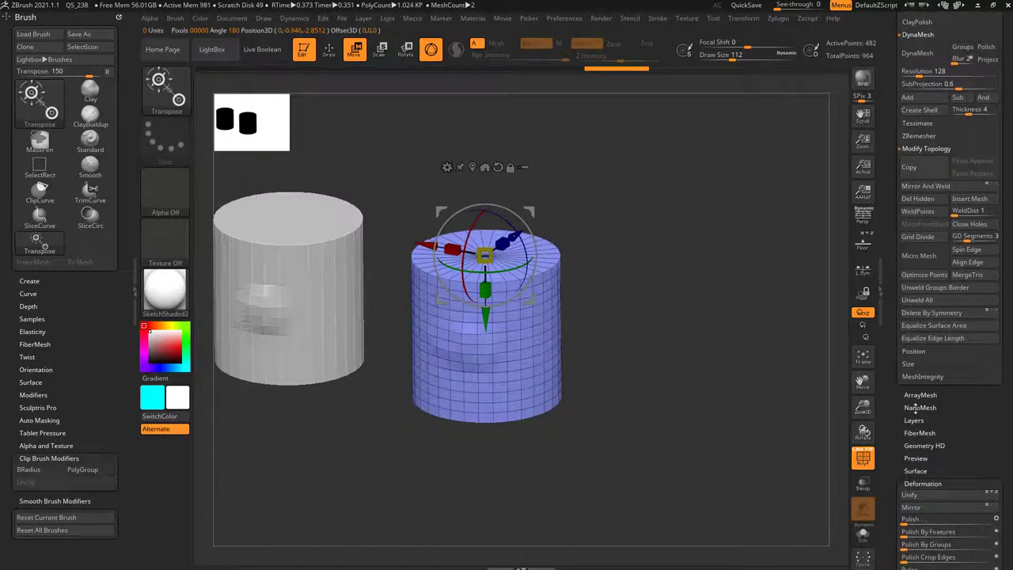
click(914, 482)
scroll(899, 418, down, 5)
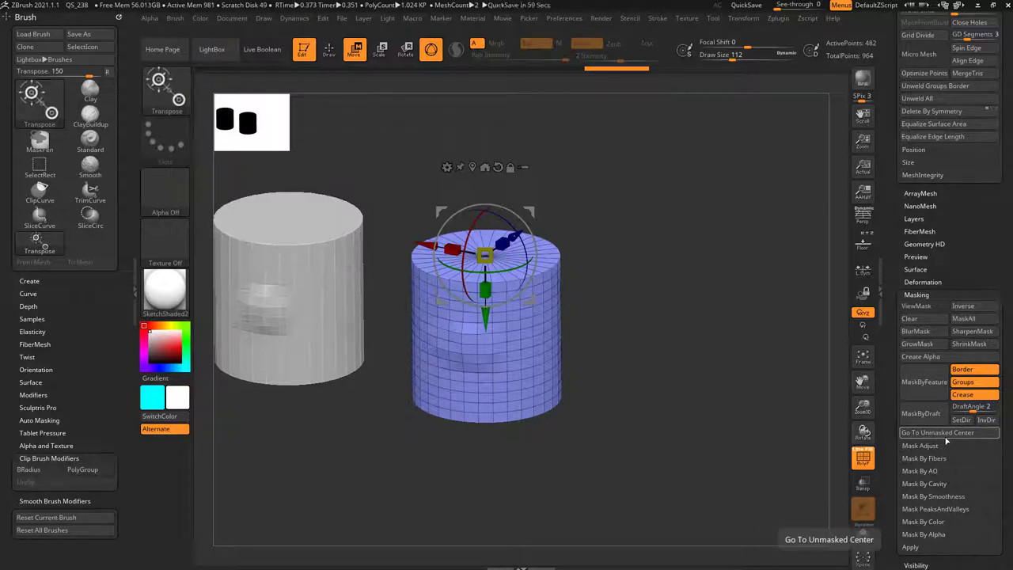
alt+drag(690, 150, 588, 212)
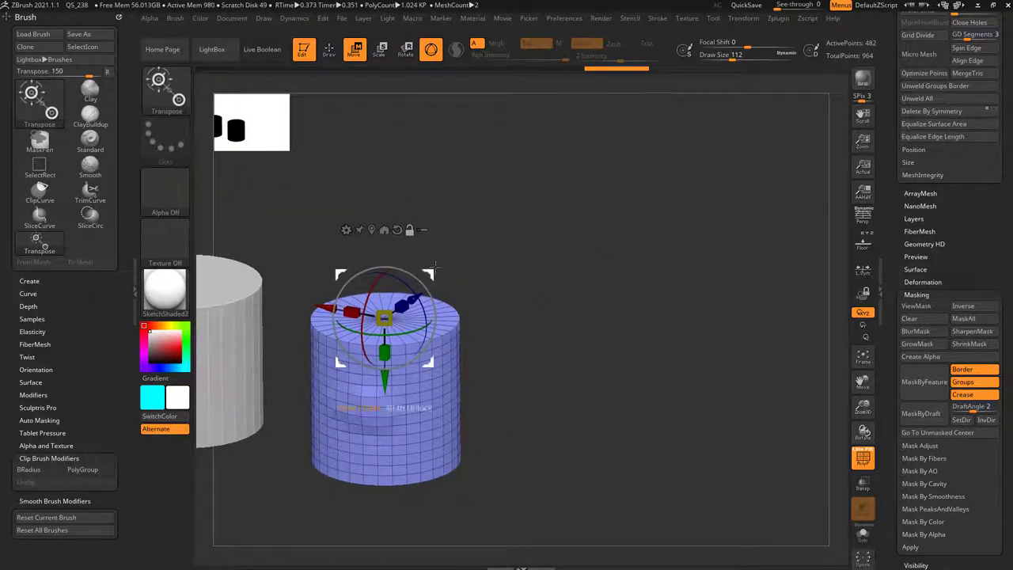
alt+drag(431, 272, 902, 96)
alt+drag(578, 310, 689, 265)
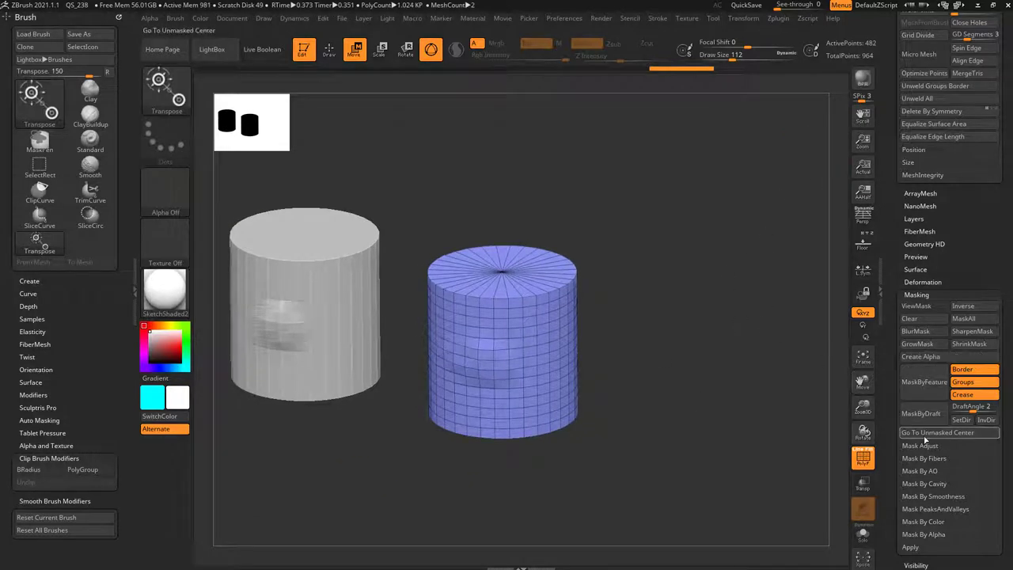
Step: Centre the gizmo on the duplicate cylinder, place it near the top face's rim, and return it to the unmasked mesh centre
click(932, 437)
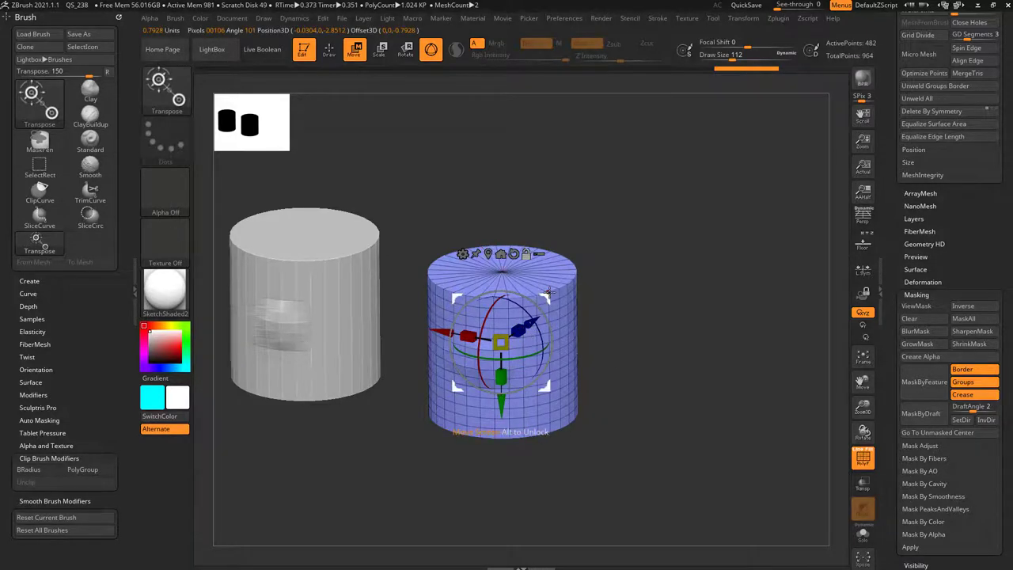
alt+drag(549, 293, 948, 205)
alt+drag(706, 208, 751, 227)
alt+click(582, 288)
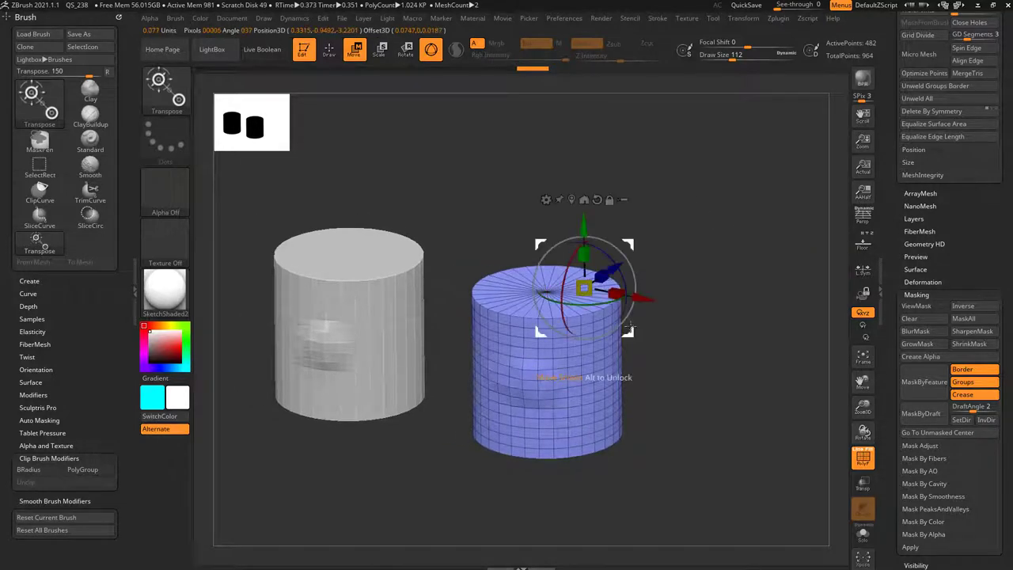
click(571, 200)
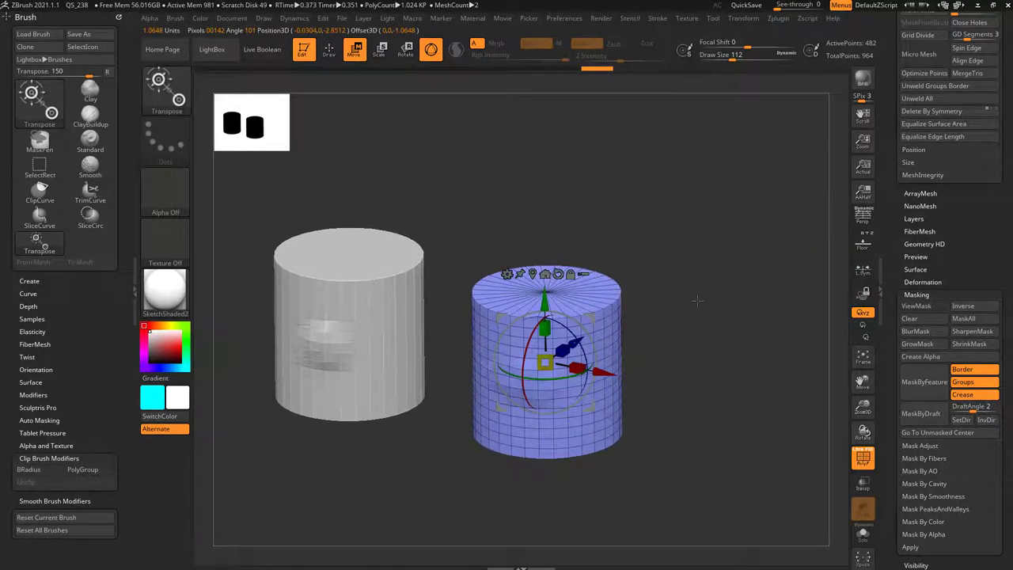
Step: Duplicate the active cylinder sideways along X with the gizmo, keeping the copy inside the same subtool
alt+drag(711, 280, 638, 299)
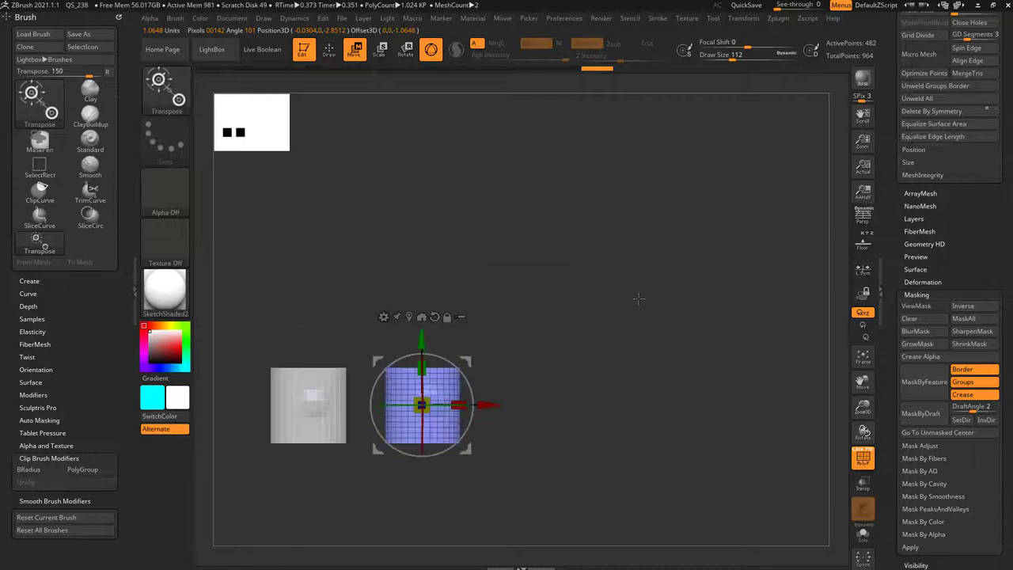
alt+drag(531, 375, 510, 371)
mouse_move(468, 401)
ctrl+mouse_down()
mouse_move(586, 409)
mouse_move(577, 408)
ctrl+mouse_up()
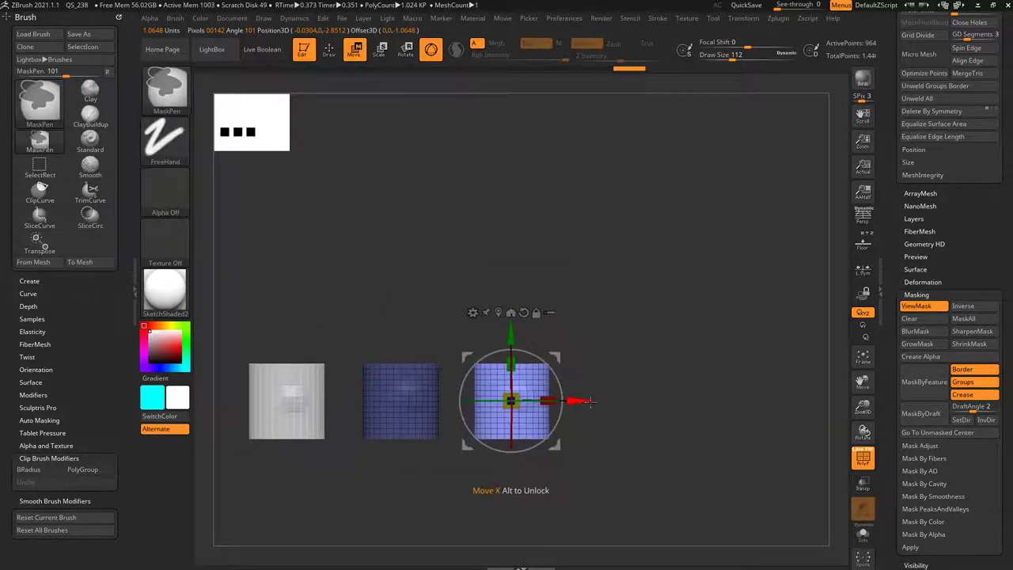
drag(654, 345, 630, 396)
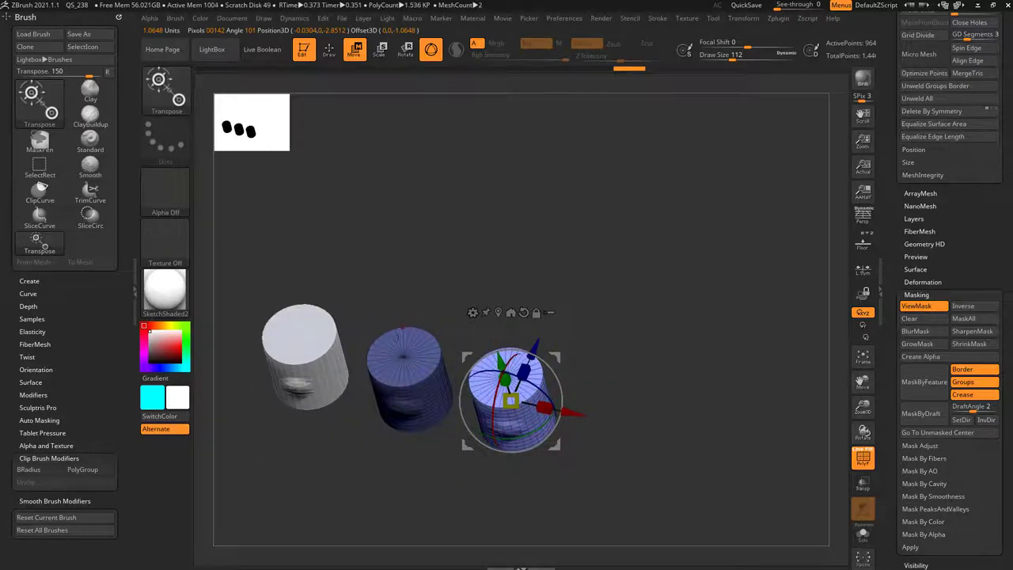
drag(560, 371, 621, 331)
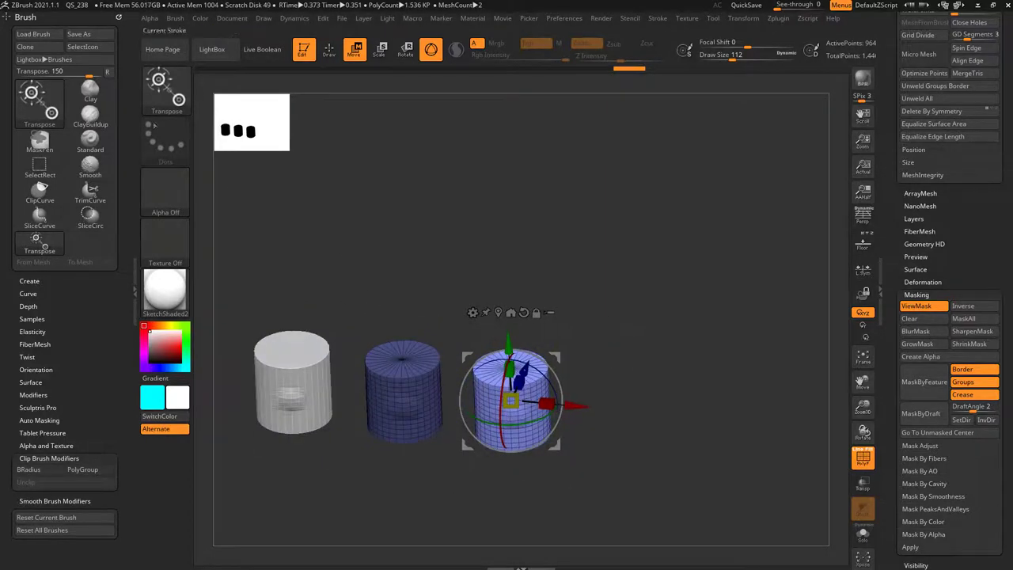
Step: Expand the brush's Auto Masking settings and examine the Auto Mask Mesh Insert option
click(43, 422)
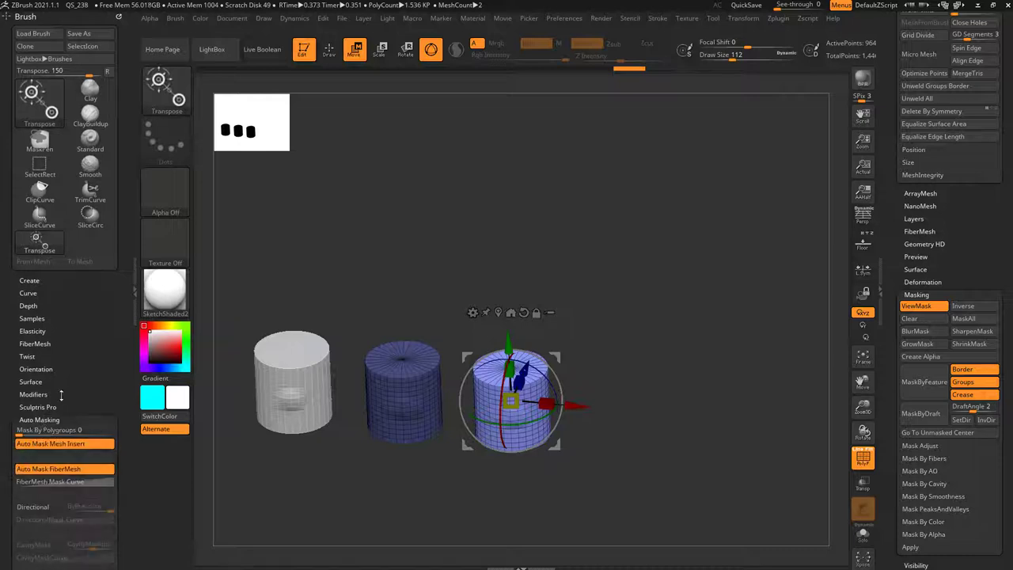
drag(82, 376, 84, 212)
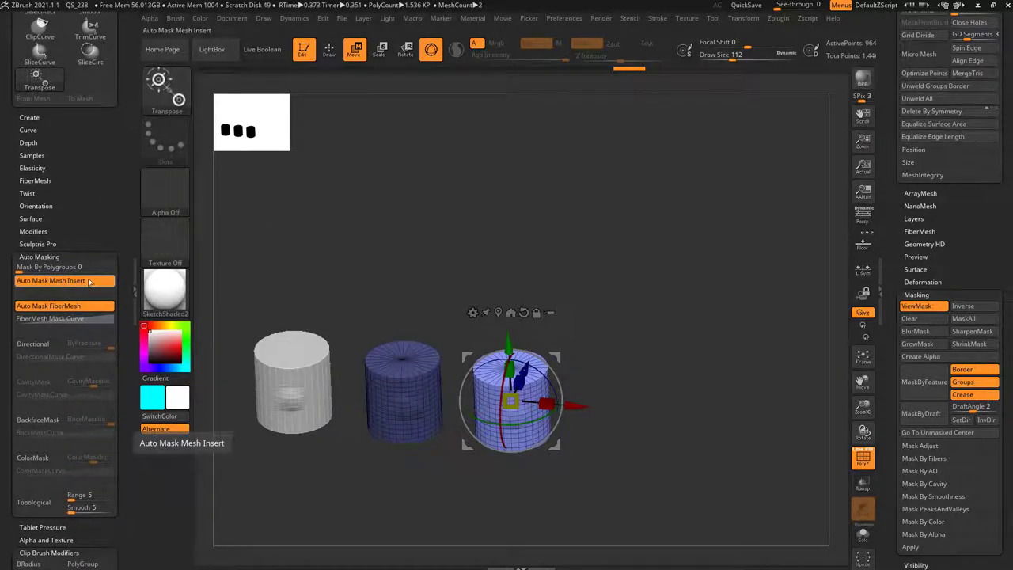
alt+drag(658, 317, 632, 320)
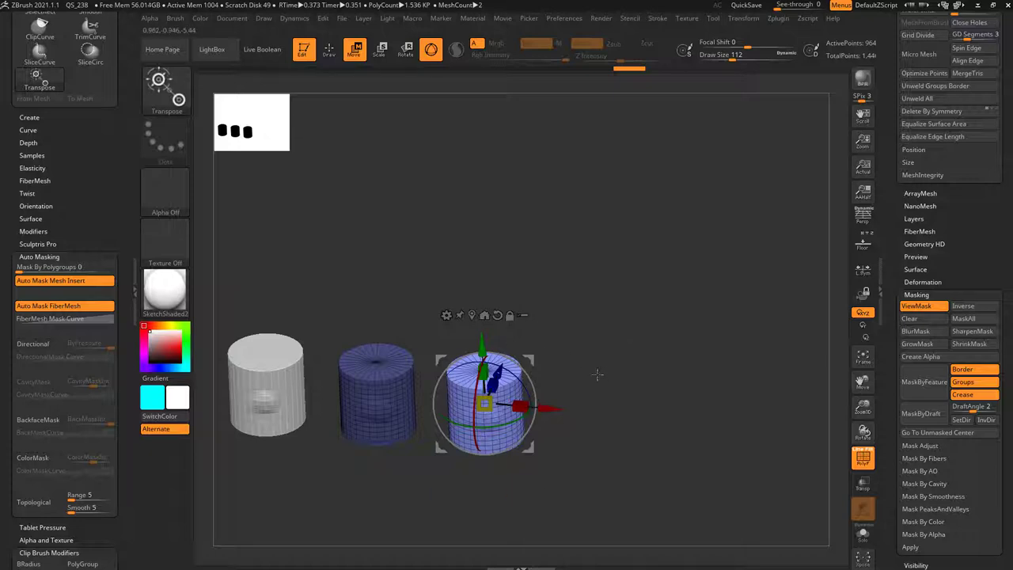
alt+drag(597, 375, 581, 377)
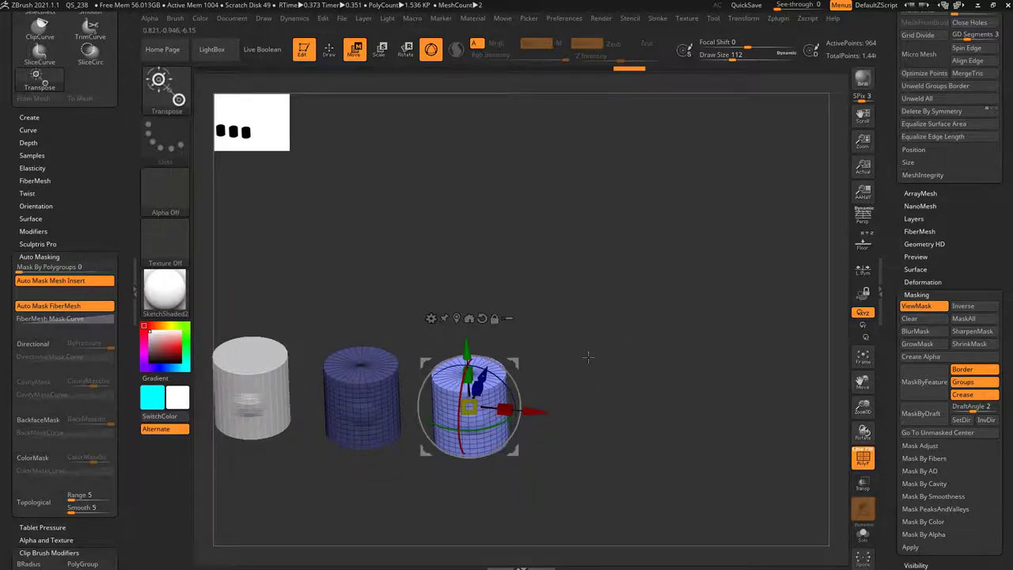
Step: Duplicate the unmasked cylinder upward along Y with the gizmo and clear the mask
drag(601, 355, 585, 360)
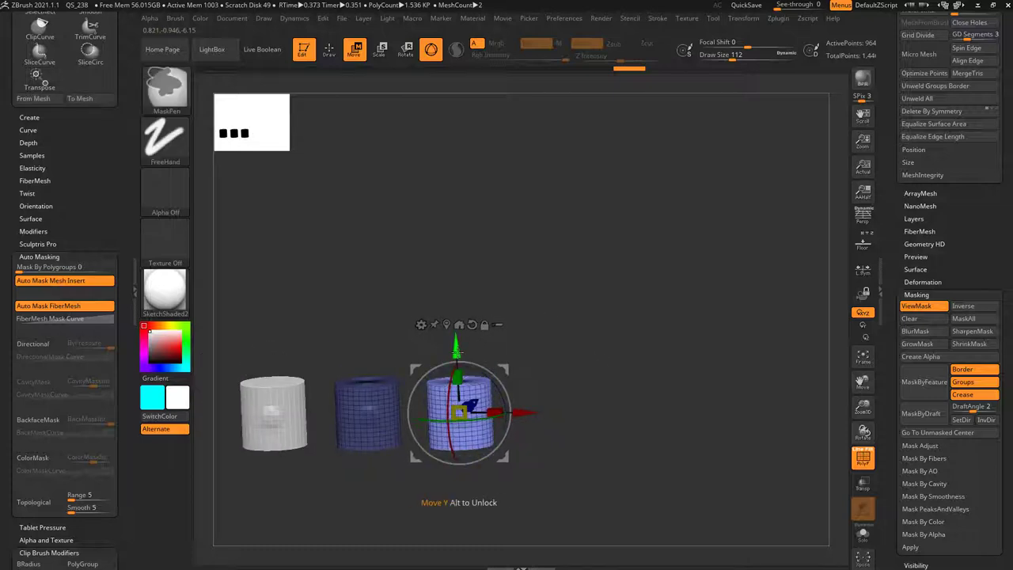
ctrl+drag(456, 349, 453, 265)
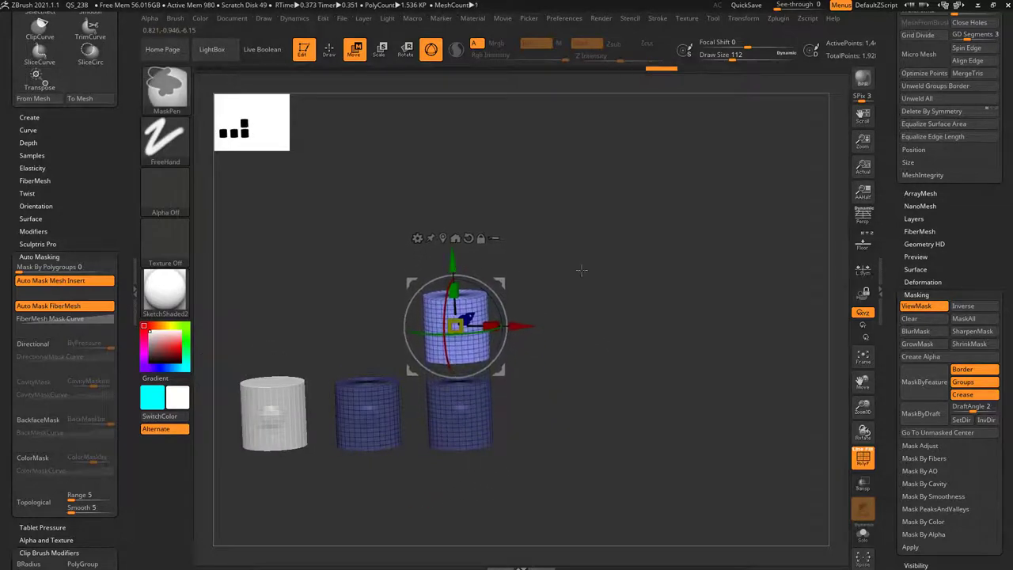
key(ctrl+h)
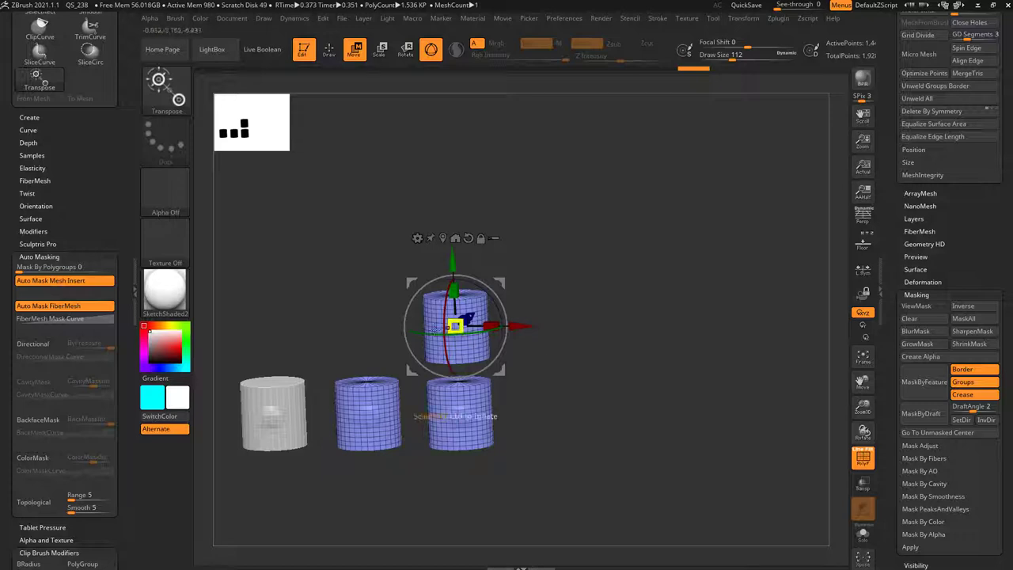
Step: Duplicate all three cylinders of the active subtool together sideways along X
alt+drag(604, 372, 638, 361)
ctrl+drag(556, 315, 735, 336)
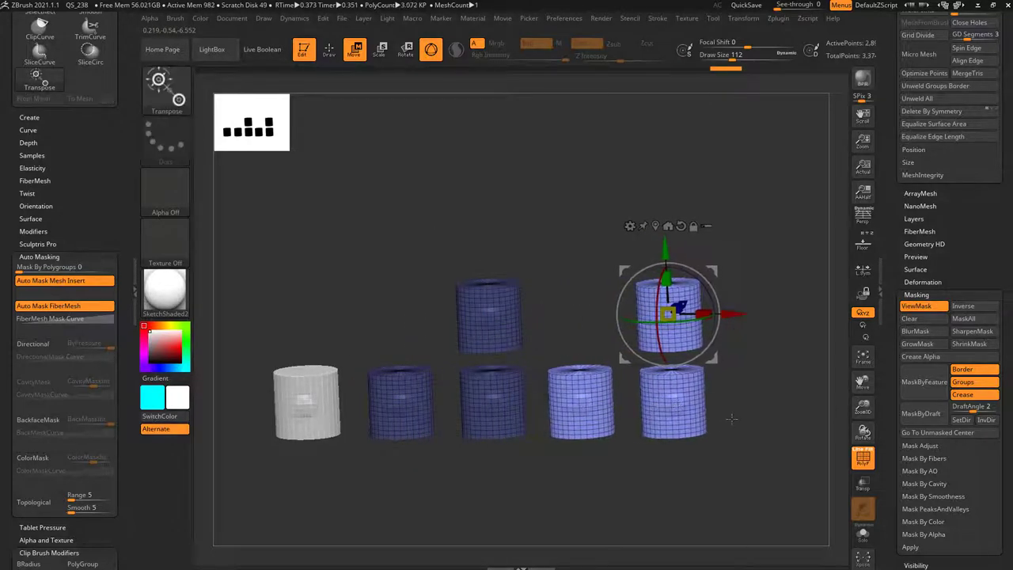
mouse_move(704, 417)
mouse_down()
mouse_move(728, 414)
mouse_move(711, 420)
mouse_up()
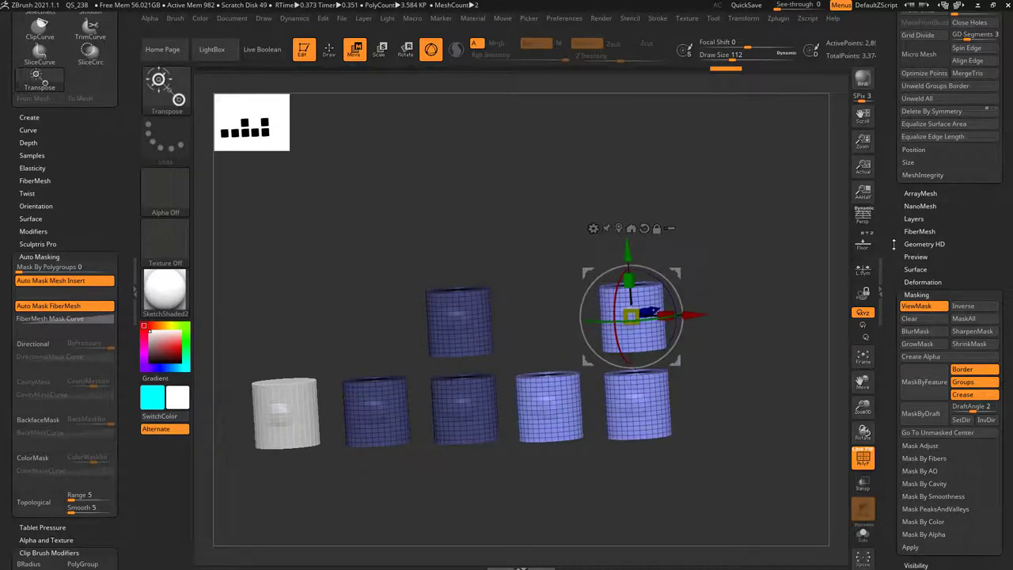
Step: Make the original cylinder's subtool, PM3D_Cylinder3D_2, active in the subtool list
drag(894, 245, 896, 406)
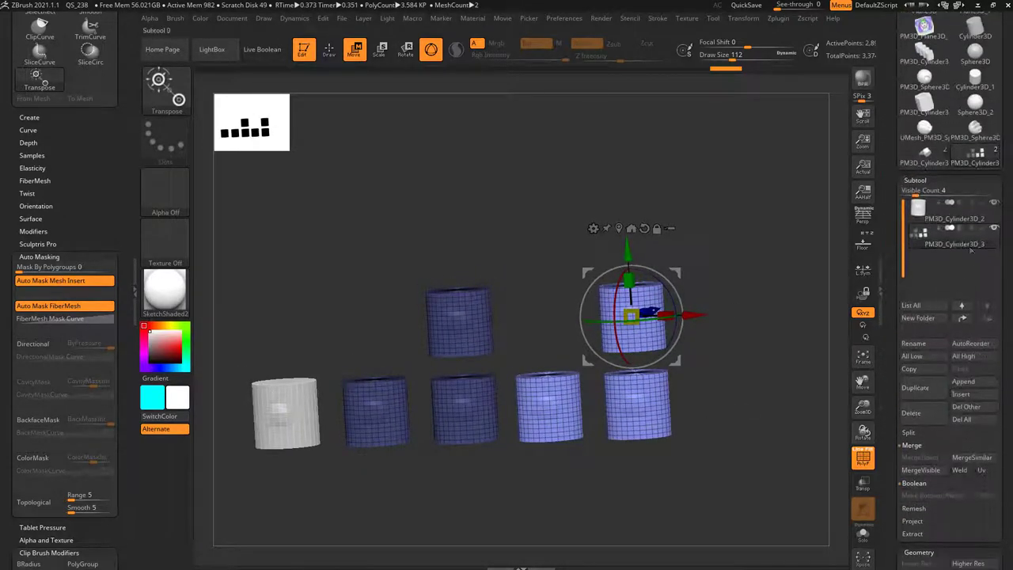
click(936, 244)
click(935, 223)
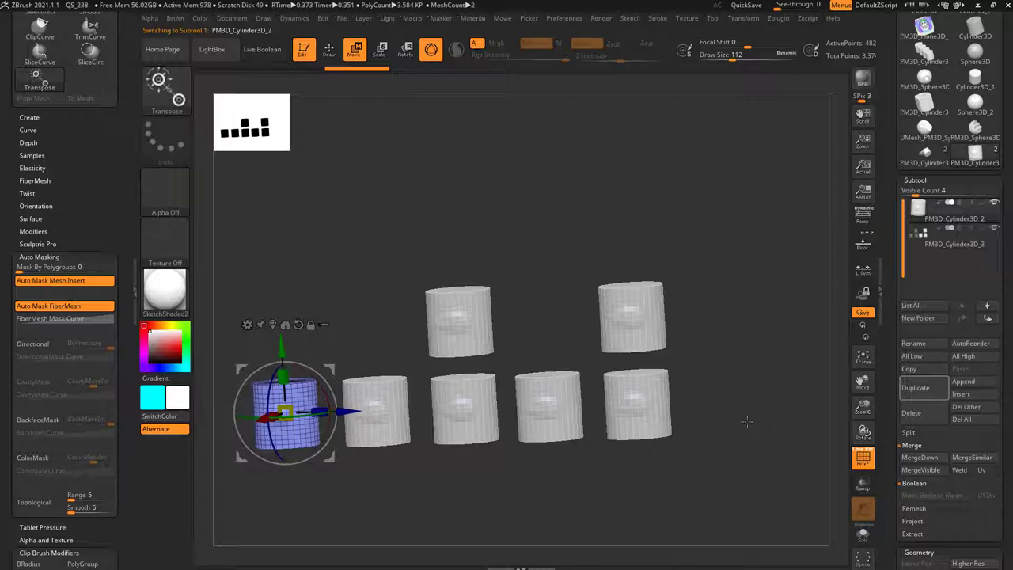
Step: Duplicate the original cylinder repeatedly upward along Y to build a column of four
alt+drag(742, 383, 805, 392)
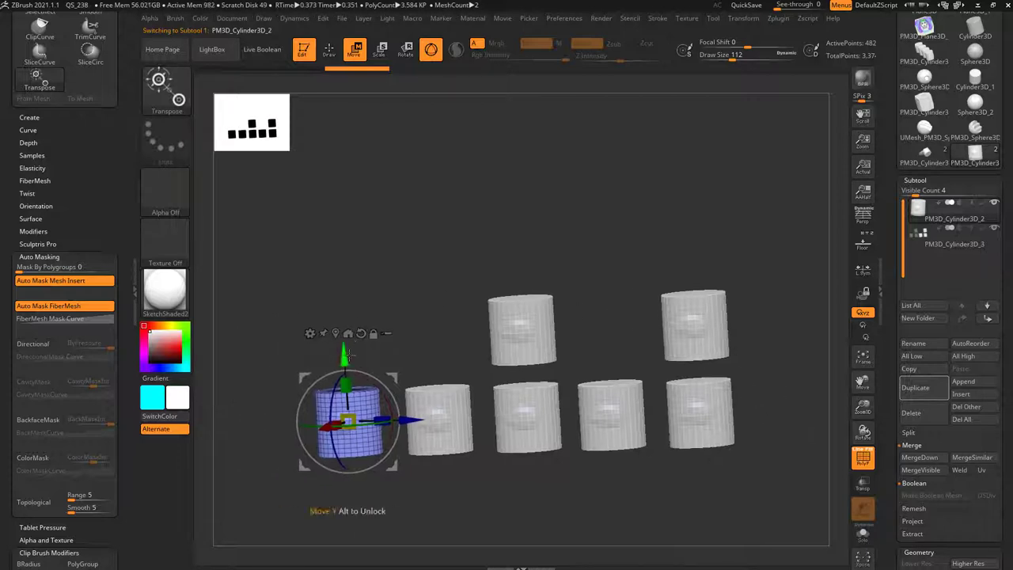
ctrl+drag(346, 353, 347, 66)
drag(464, 221, 412, 240)
alt+drag(411, 240, 404, 321)
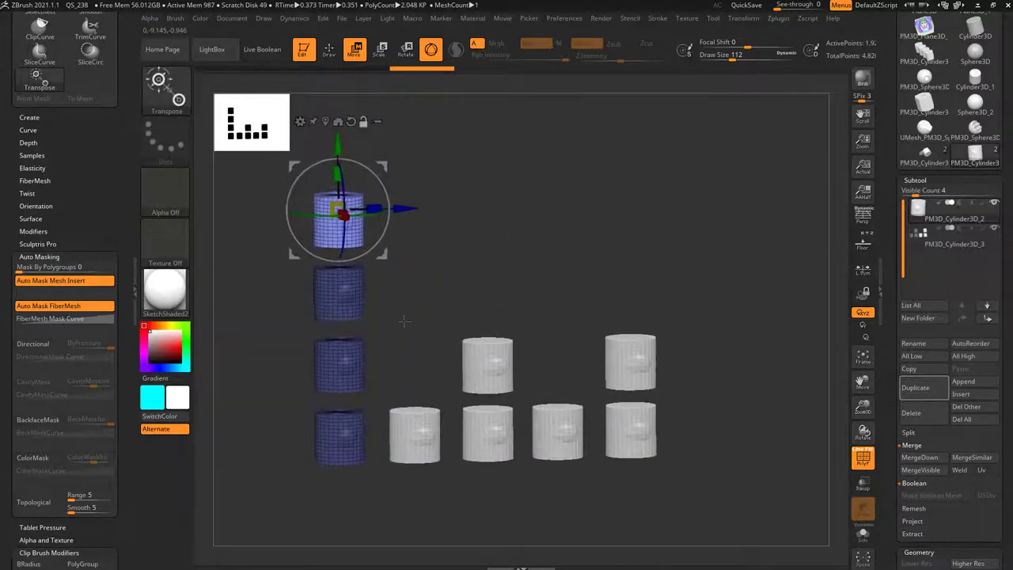
shift+drag(467, 289, 462, 285)
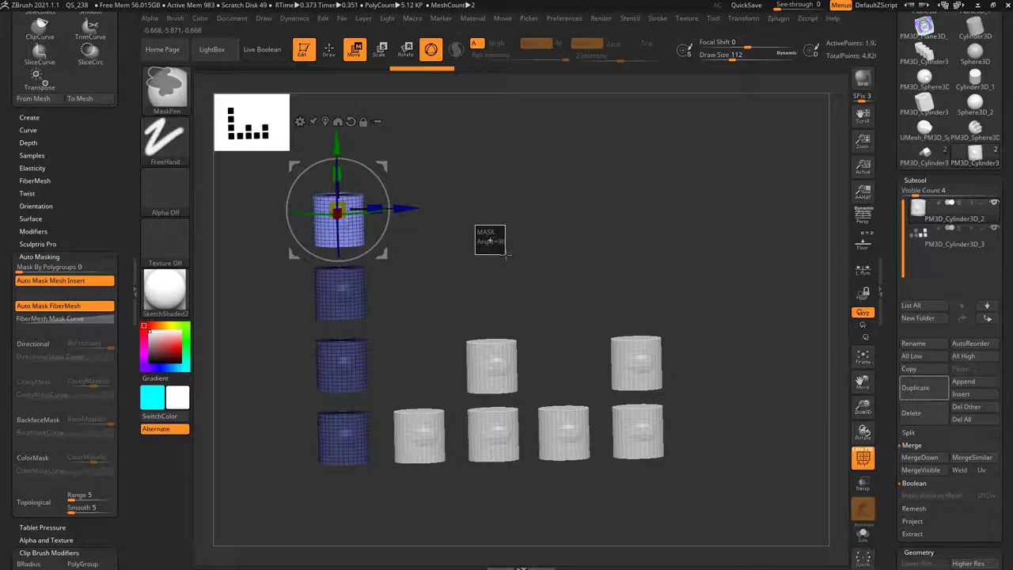
Step: Clear the mask and duplicate the column sideways into a four-by-four grid of unmasked cylinders
ctrl+drag(505, 255, 506, 256)
alt+drag(427, 255, 575, 292)
ctrl+drag(561, 248, 336, 290)
mouse_move(607, 253)
mouse_down()
mouse_move(566, 259)
mouse_move(605, 270)
mouse_up()
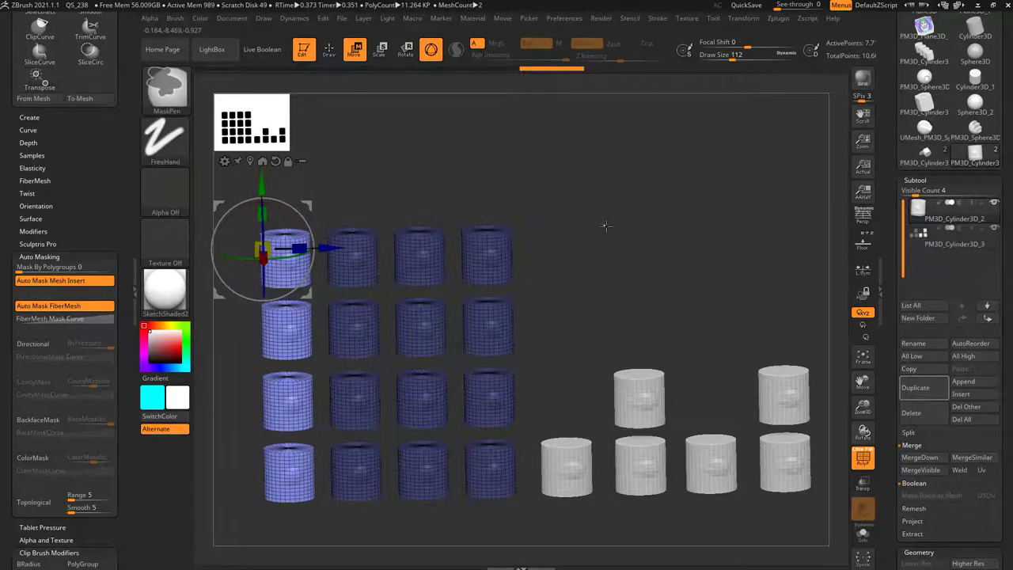
ctrl+drag(603, 225, 550, 257)
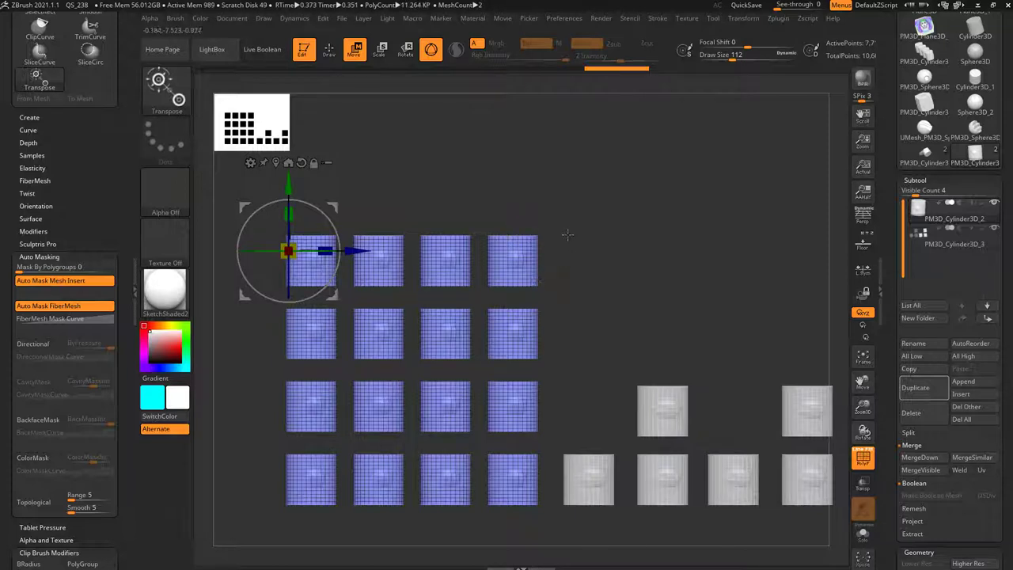
Step: Isolate the grid's top-right cylinder with an inverted mask and duplicate it diagonally up and outside the grid
key(ctrl)
ctrl+drag(583, 193, 475, 302)
ctrl+click(604, 272)
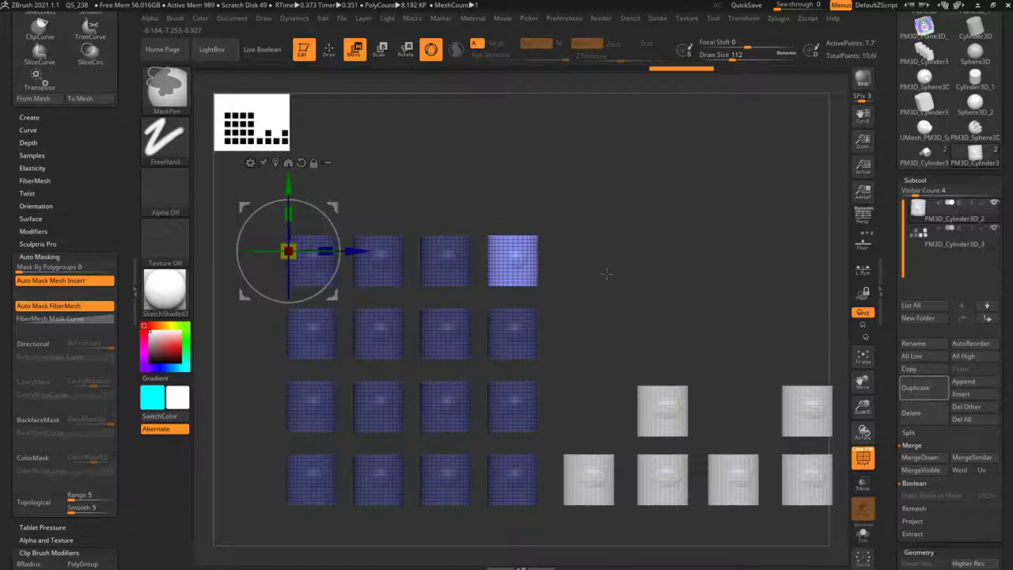
ctrl+drag(336, 204, 392, 146)
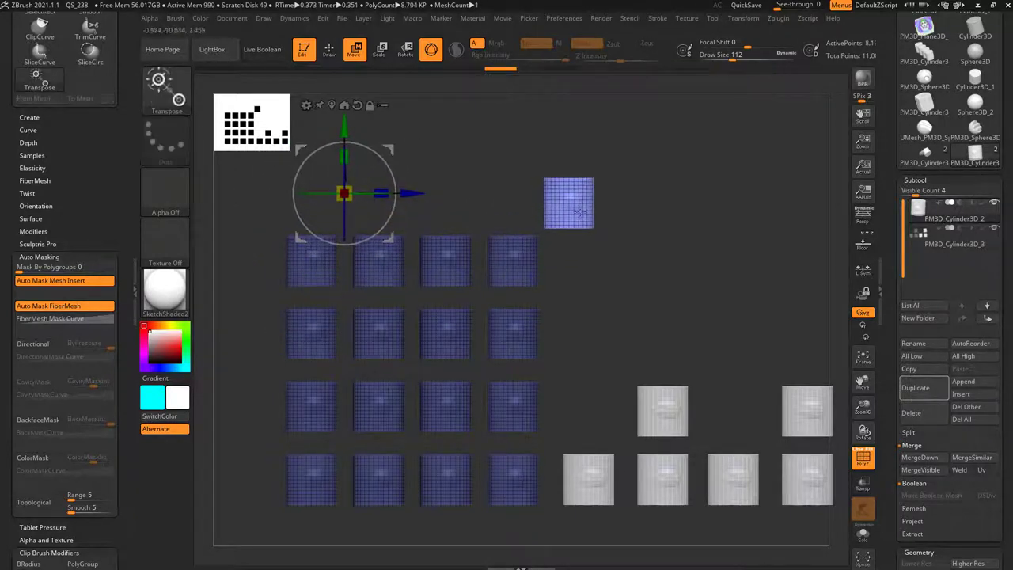
Step: Clear the mask and isolate the leftmost cylinder in the grid's second row from the top with an inverted mask
key(ctrl)
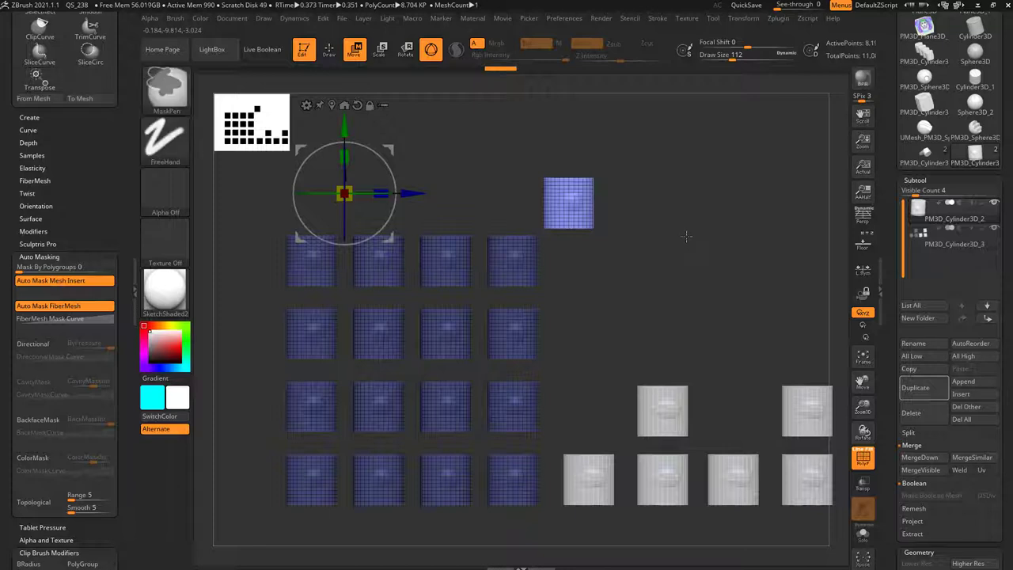
ctrl+drag(705, 254, 707, 257)
alt+drag(606, 301, 668, 301)
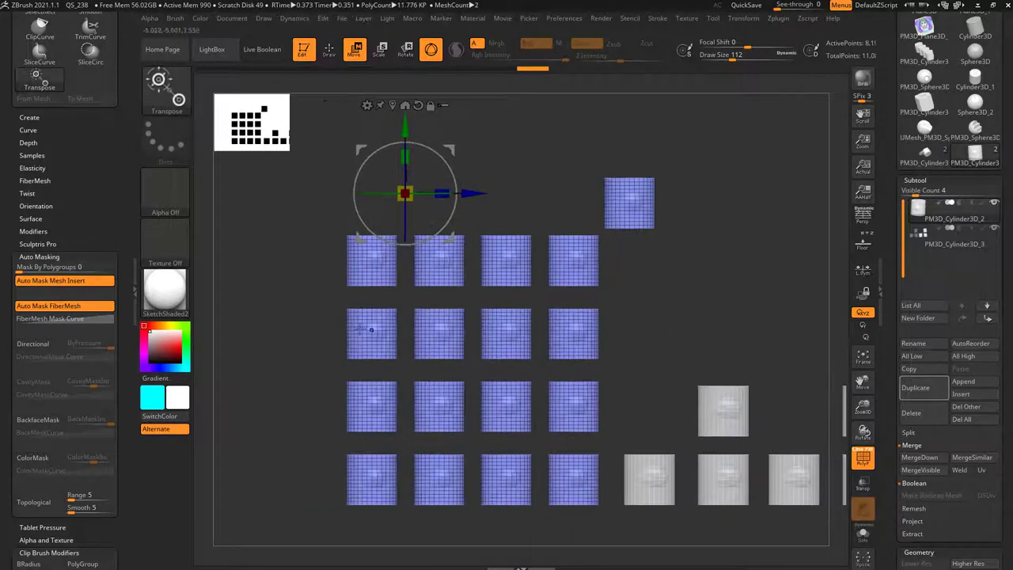
ctrl+drag(312, 298, 410, 373)
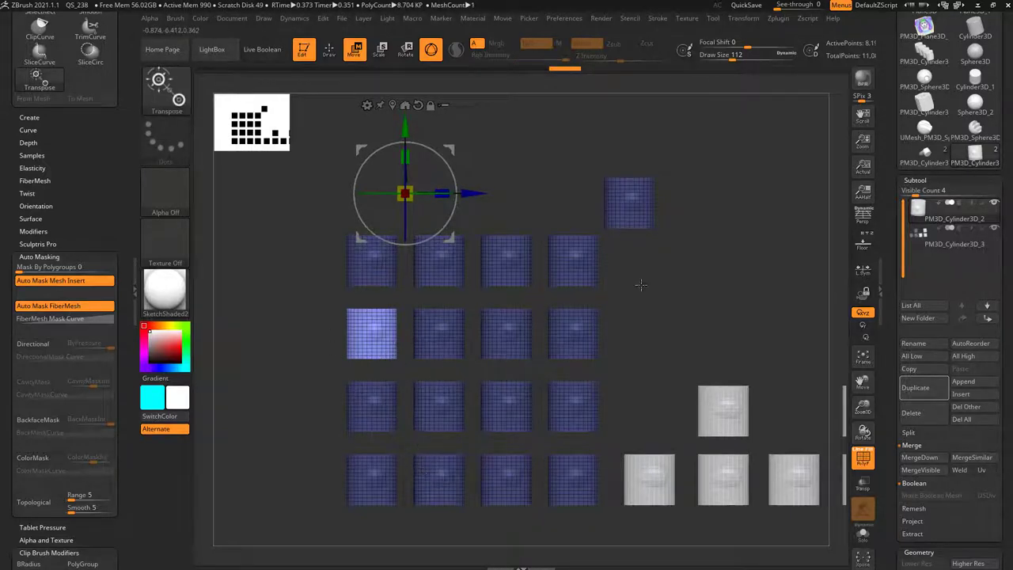
alt+drag(641, 285, 714, 305)
Step: Try duplicating and shifting the isolated cylinder to the left with the off-centre gizmo, undoing each change
ctrl+drag(520, 167, 442, 166)
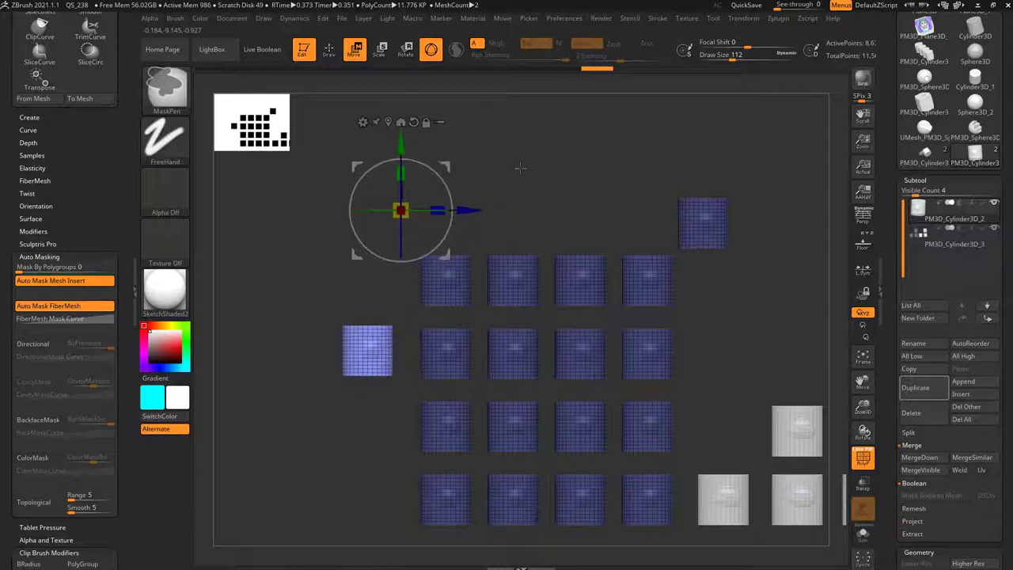
key(ctrl+z)
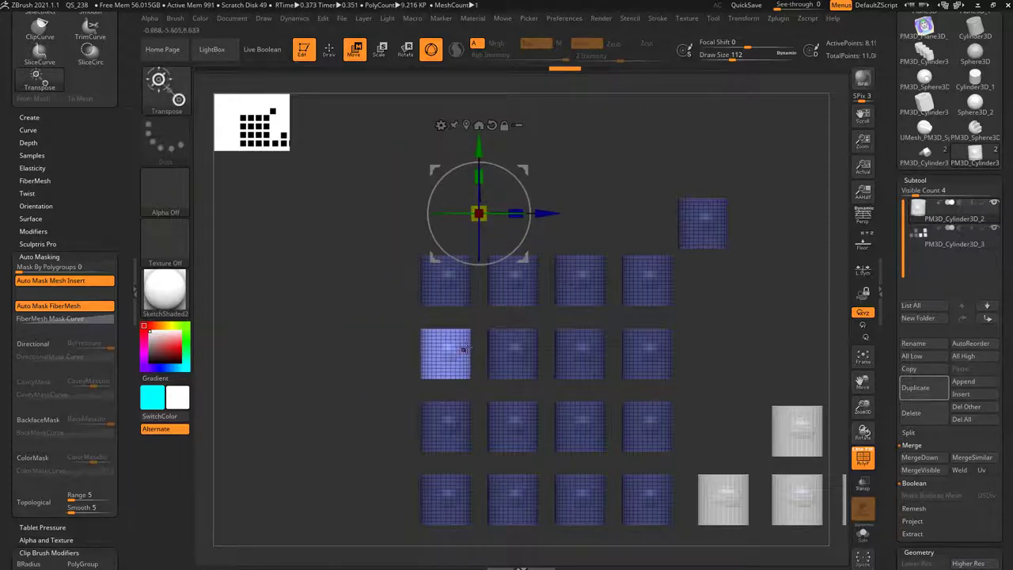
mouse_move(479, 213)
mouse_down()
mouse_move(429, 208)
mouse_move(465, 213)
mouse_up()
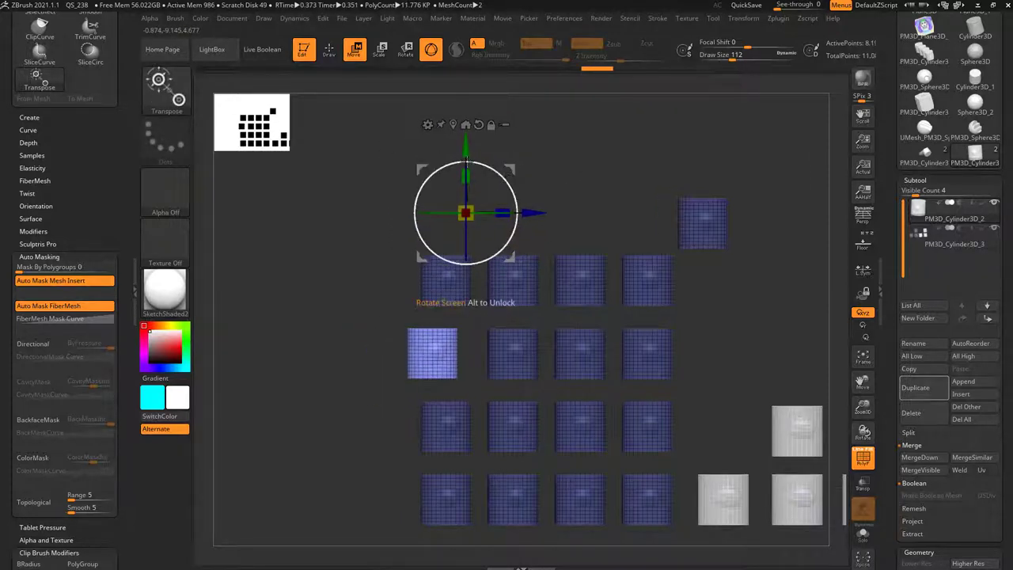
key(ctrl+z)
Step: Centre the gizmo on the isolated unmasked cylinder and move that cylinder up above the grid
click(466, 127)
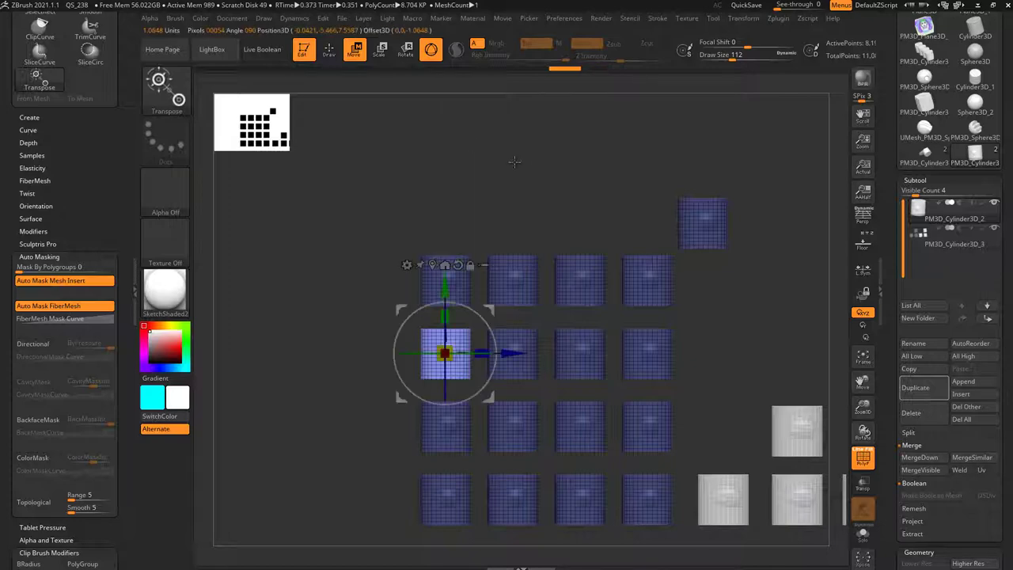
drag(515, 161, 522, 183)
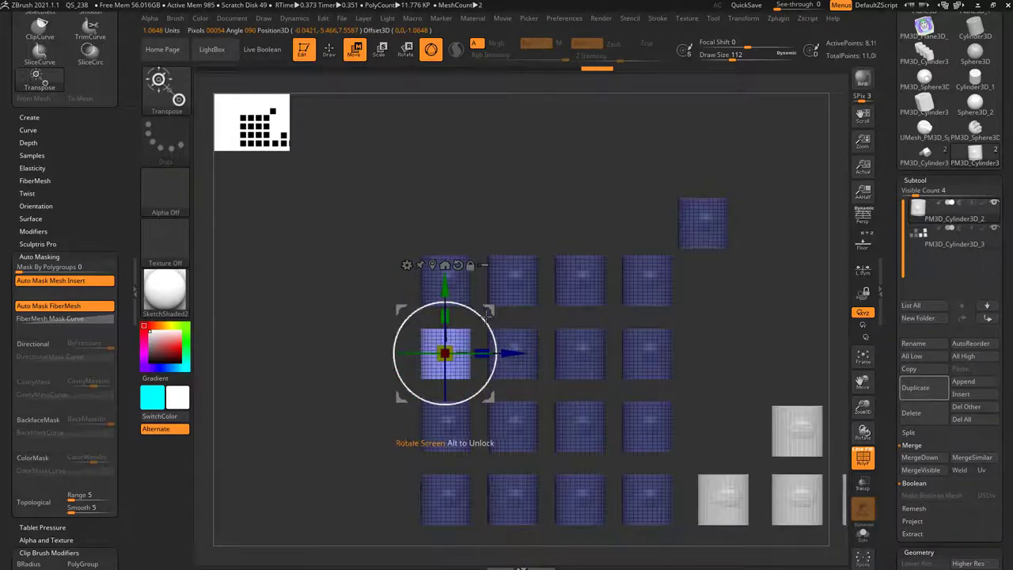
drag(486, 315, 593, 158)
Step: Mask the leftmost remaining cylinder in the grid's second row and clear the mask again
alt+drag(759, 277, 691, 283)
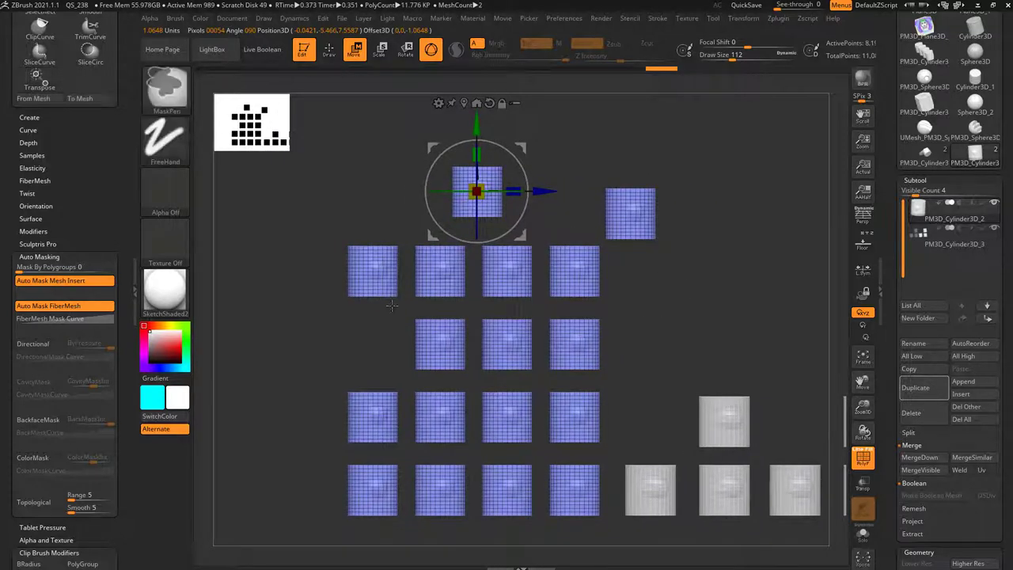
ctrl+drag(410, 304, 476, 383)
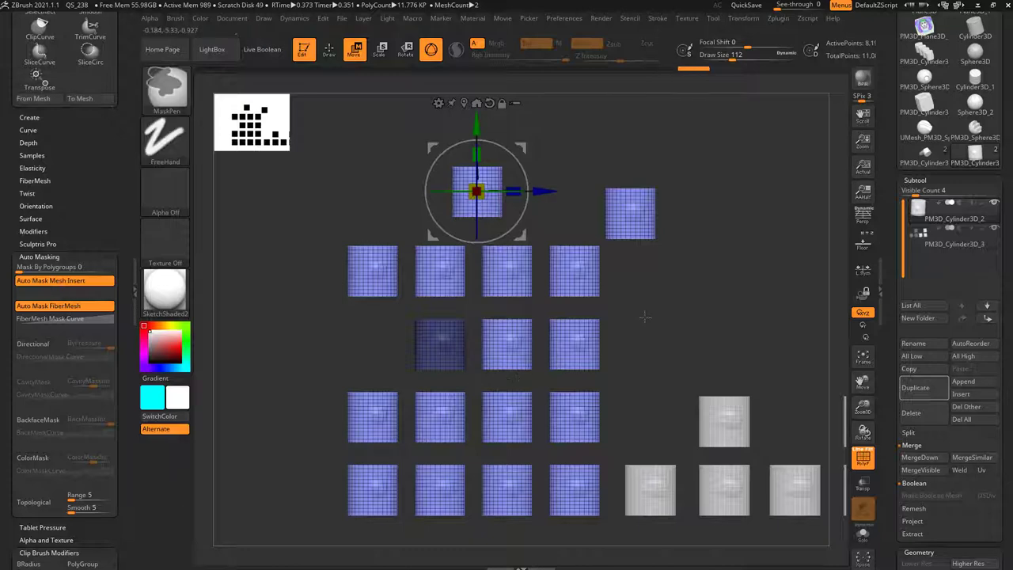
ctrl+drag(708, 313, 717, 316)
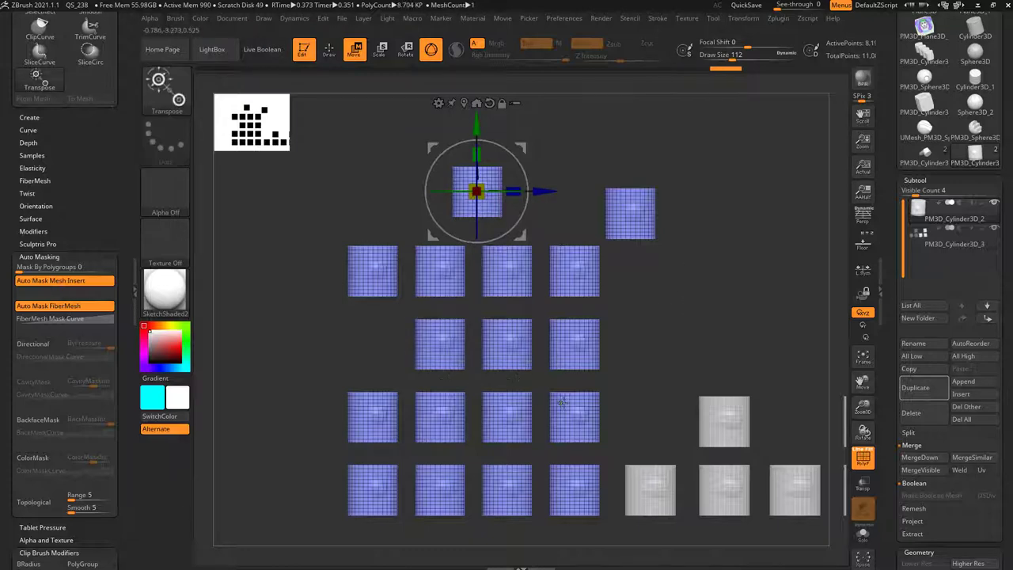
Step: Assign every cylinder of the subtool its own polygroup with Auto Groups
drag(887, 390, 885, 215)
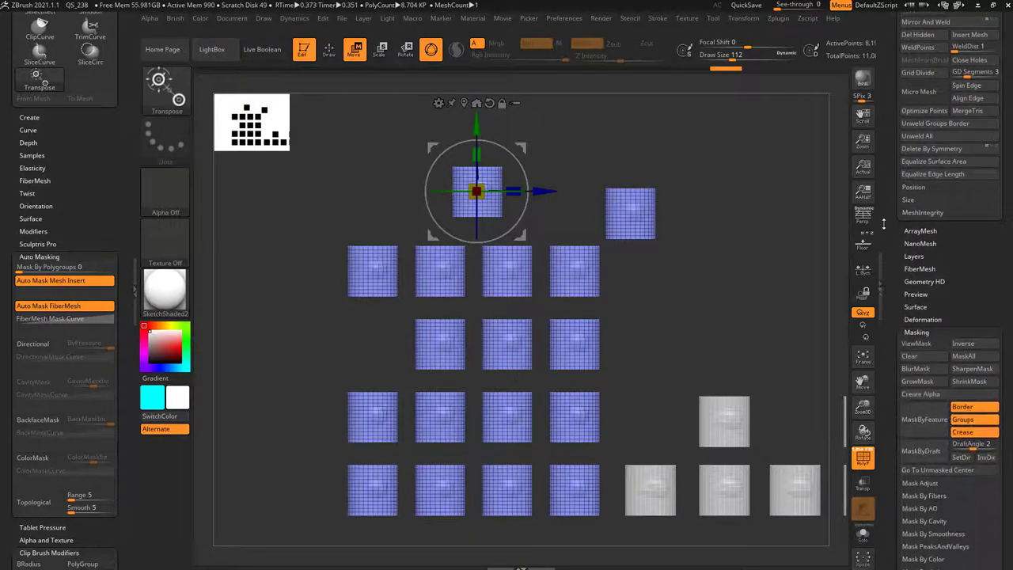
click(913, 341)
drag(894, 350, 894, 316)
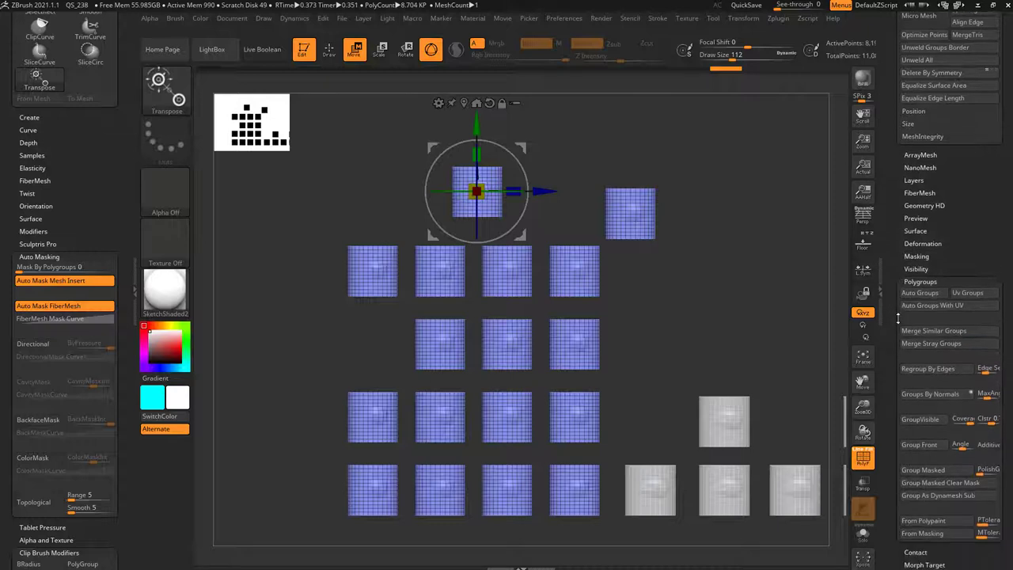
click(921, 294)
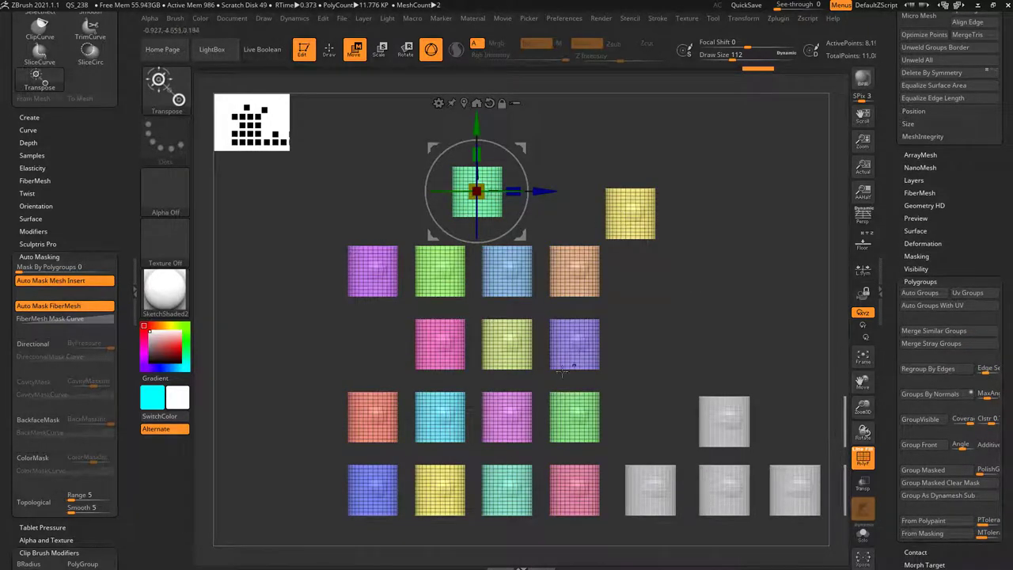
Step: Isolate different cylinders one after another by masking all other polygroups, ending on the pink cylinder in the second row
mouse_move(688, 338)
mouse_down()
mouse_move(622, 360)
mouse_move(589, 348)
mouse_move(694, 364)
mouse_move(685, 332)
mouse_move(701, 333)
mouse_move(677, 353)
mouse_up()
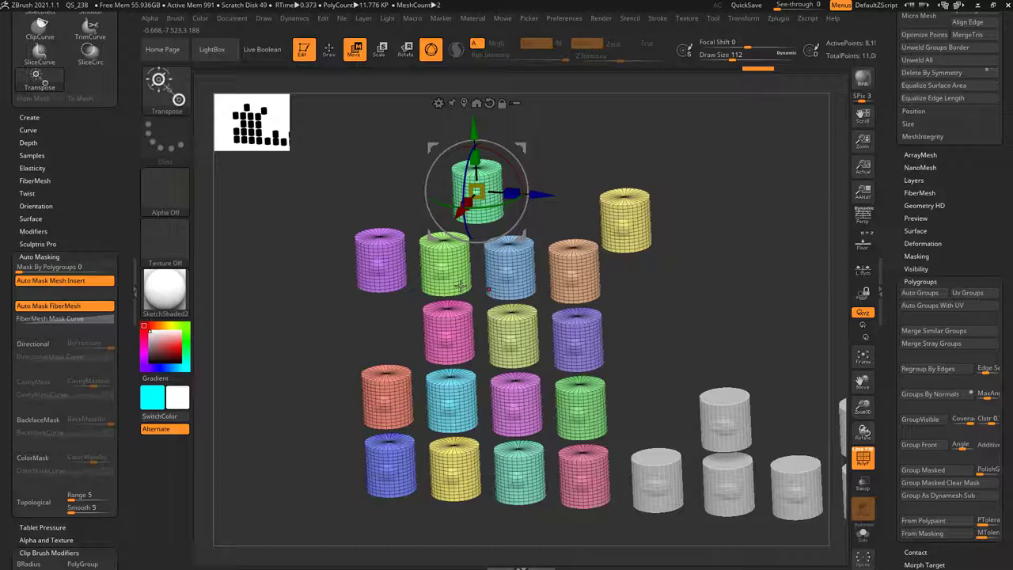
click(362, 243)
click(576, 316)
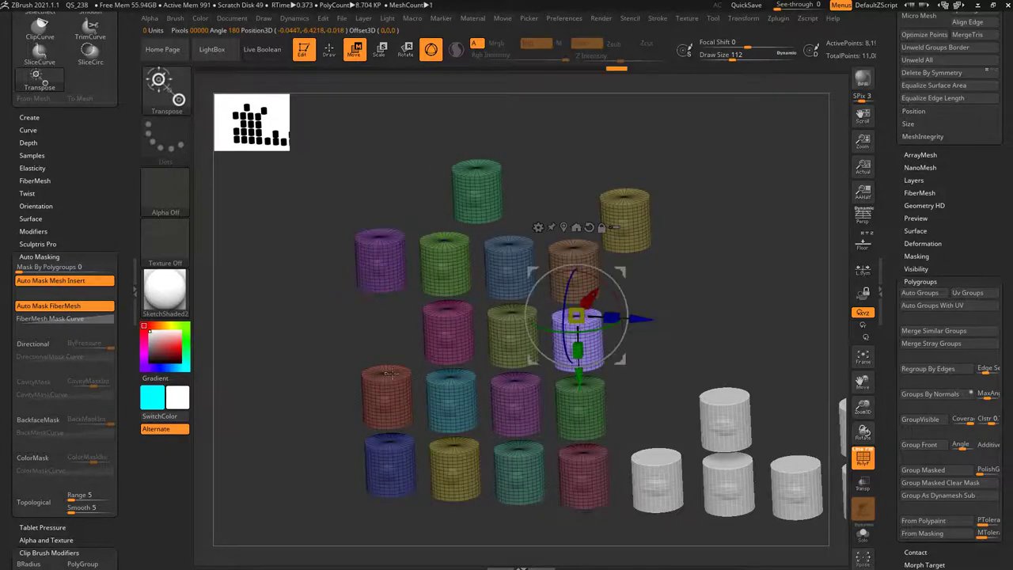
click(386, 400)
click(517, 378)
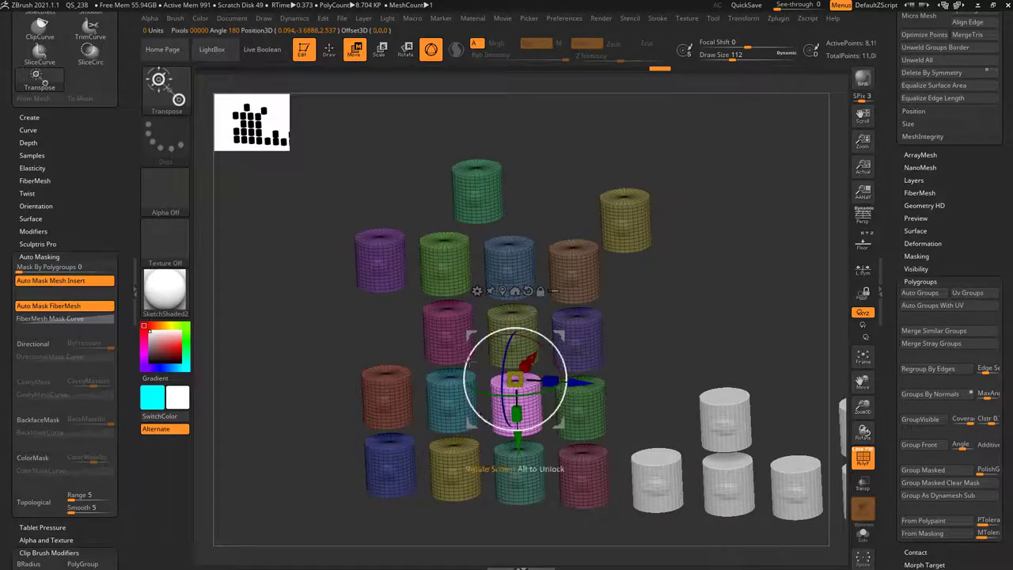
click(622, 202)
ctrl+click(505, 242)
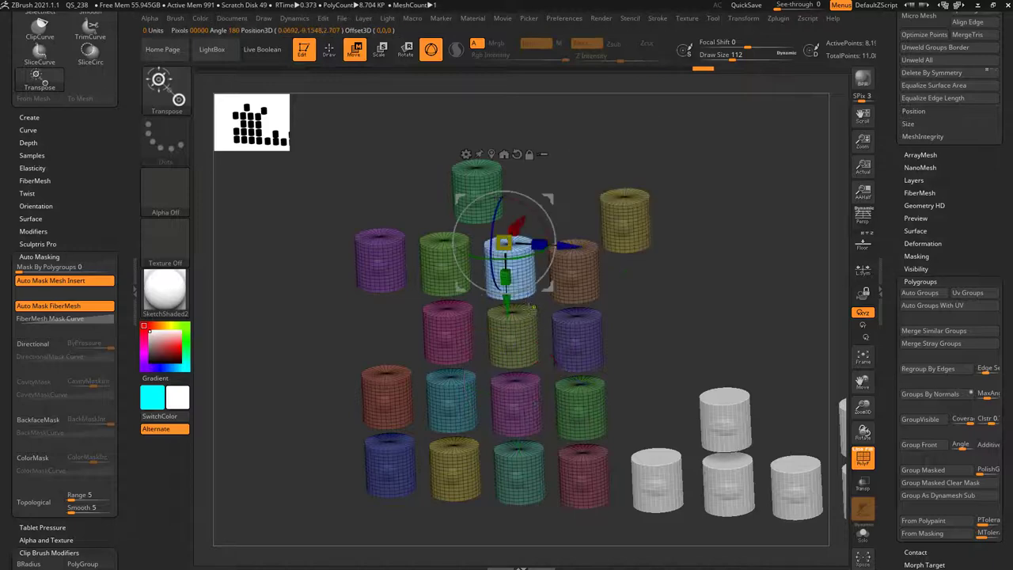
ctrl+click(572, 317)
ctrl+click(445, 310)
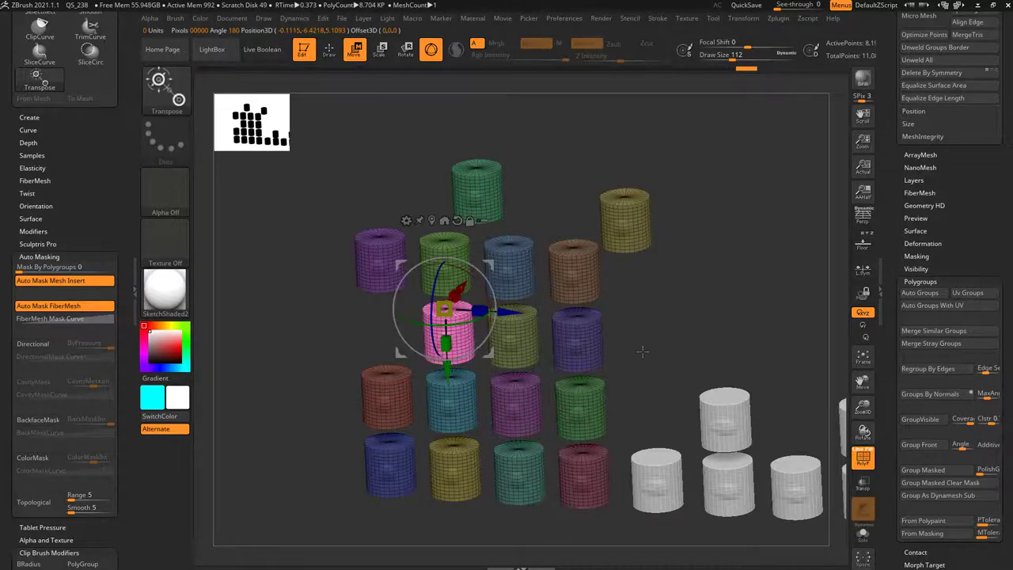
Step: Rotate the isolated pink cylinder onto its side and duplicate it three times in a row to the left
shift+drag(642, 350, 687, 294)
drag(553, 270, 543, 351)
drag(554, 273, 569, 295)
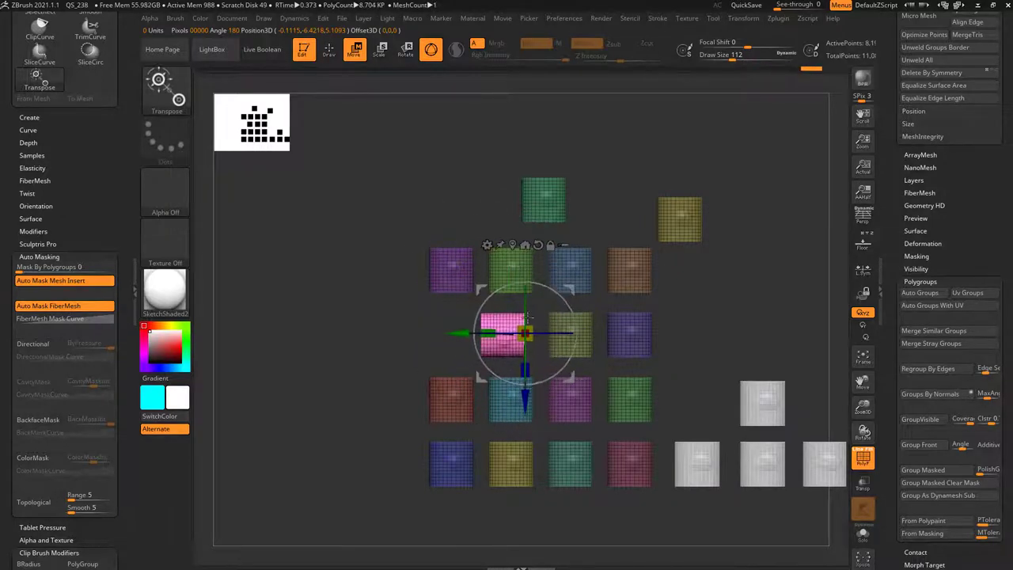
ctrl+drag(463, 339, 253, 338)
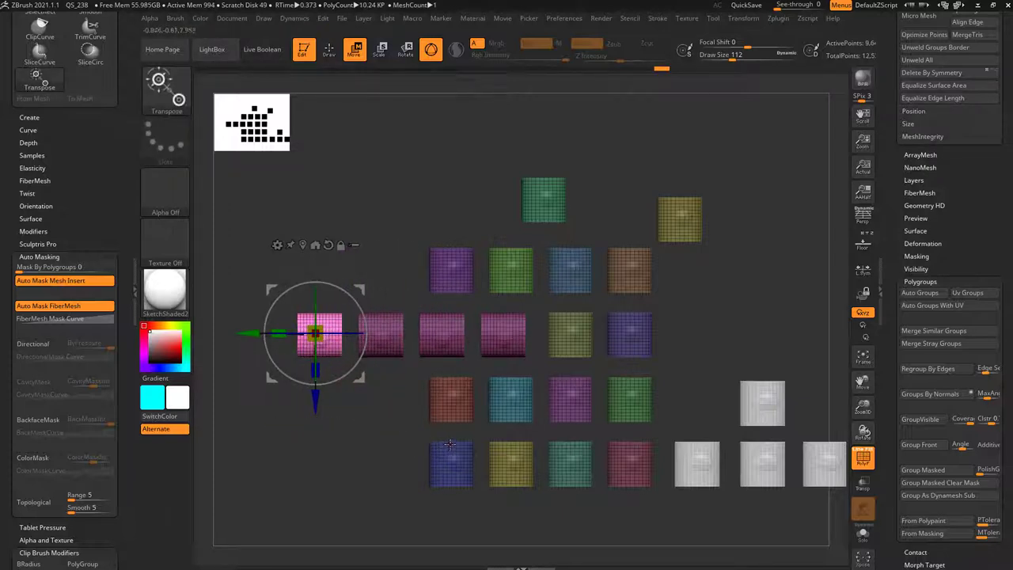
Step: Try clearing the mask and turning the masked cylinders into one polygroup, undoing each change
ctrl+click(735, 290)
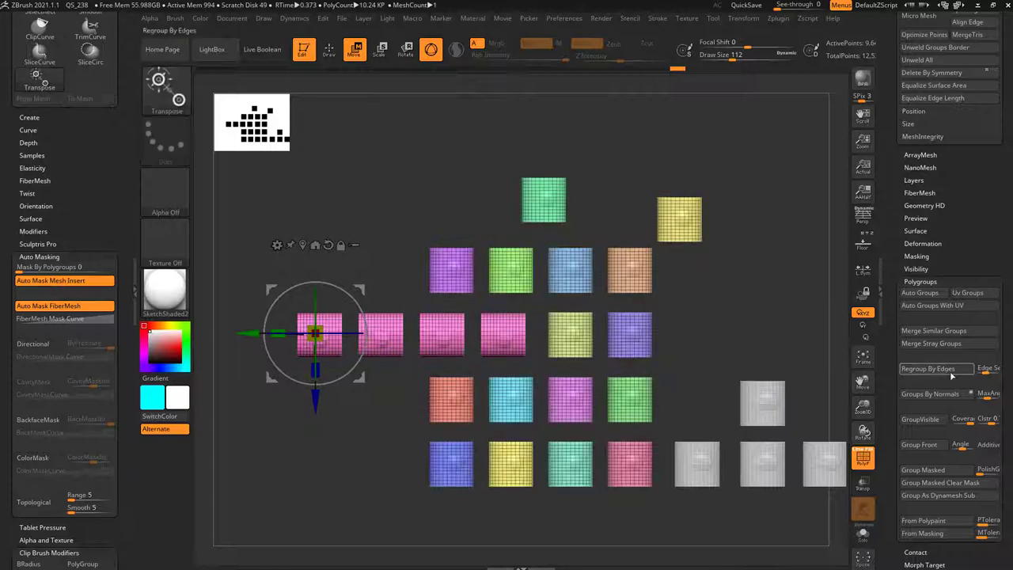
key(ctrl+z)
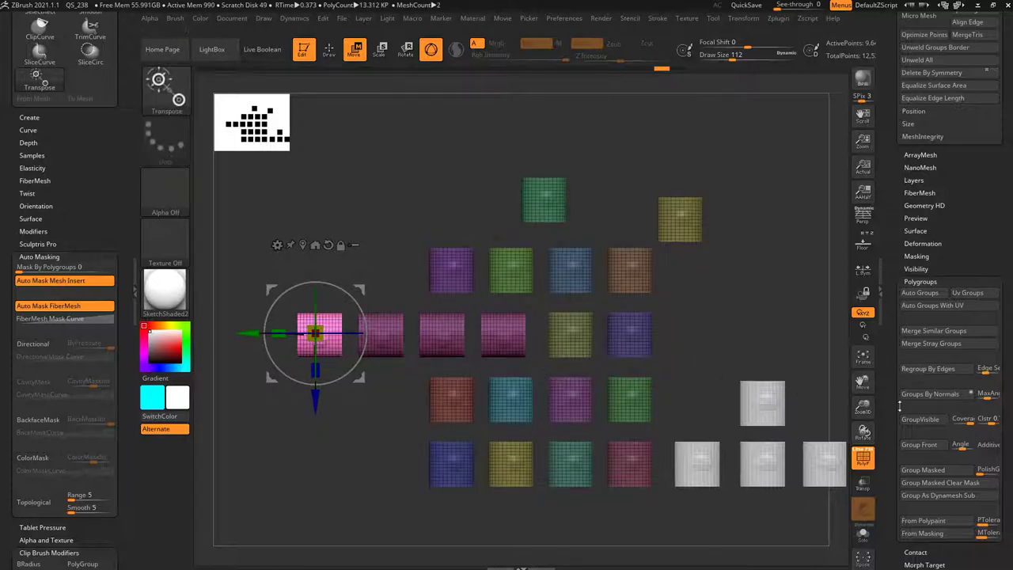
key(ctrl+w)
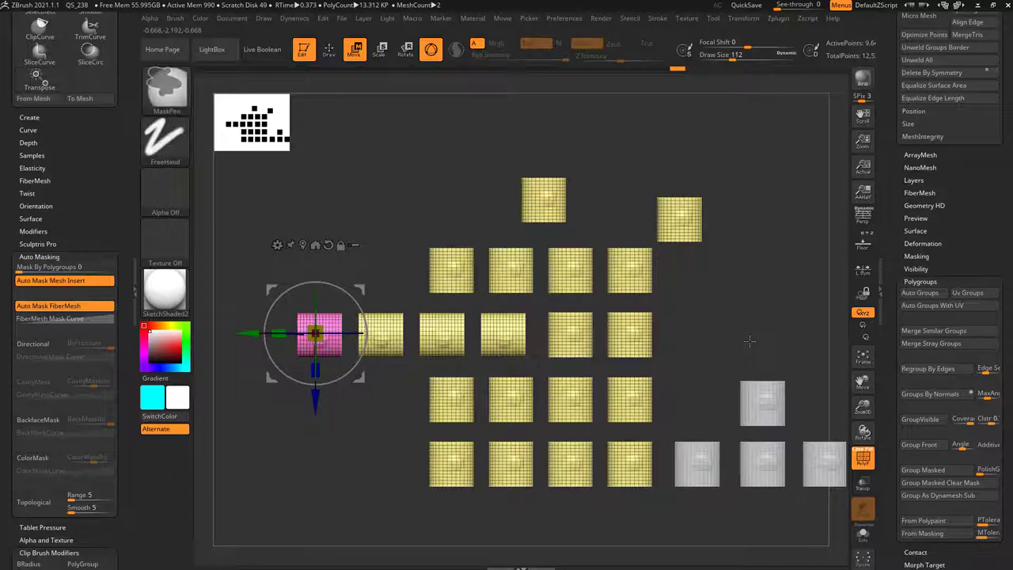
key(ctrl+z)
Step: Clear the mask and give each cylinder, including the new copies, its own polygroup with Auto Groups
key(ctrl)
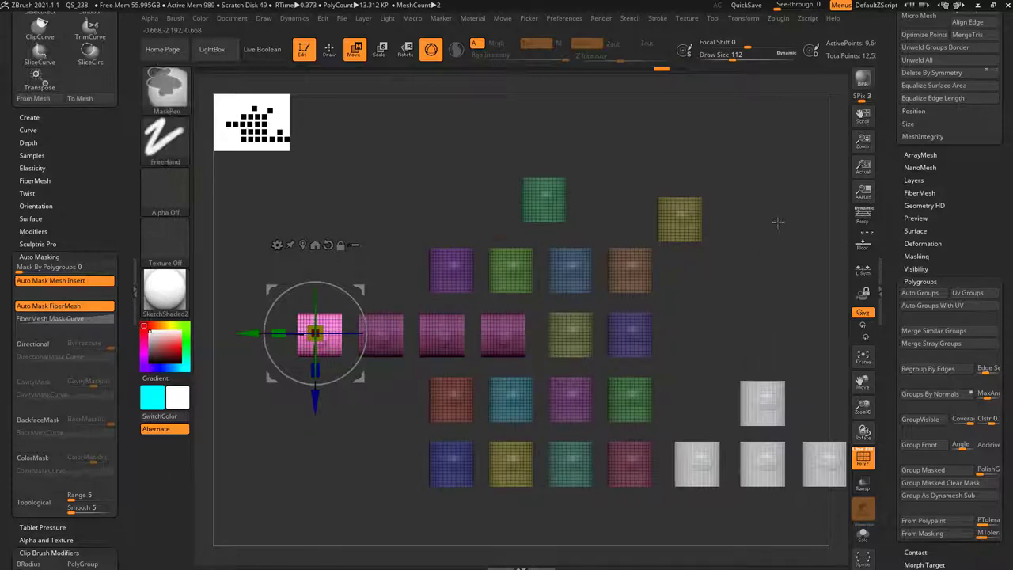
ctrl+drag(778, 222, 794, 241)
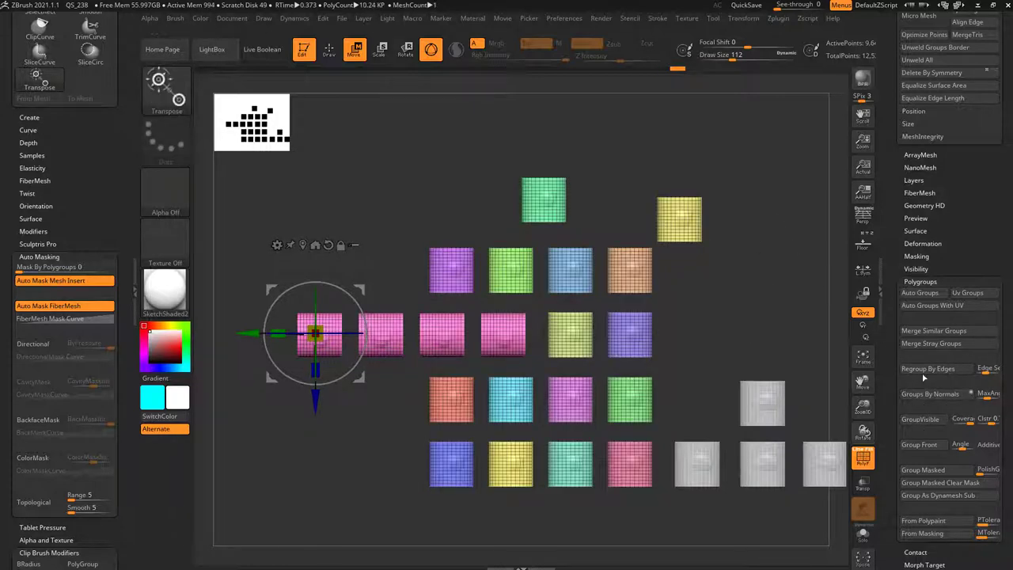
click(934, 297)
Step: Show only the four-by-four block of cylinders, hiding the two above it and the two leftmost ones
alt+drag(753, 262, 813, 266)
key(ctrl+shift)
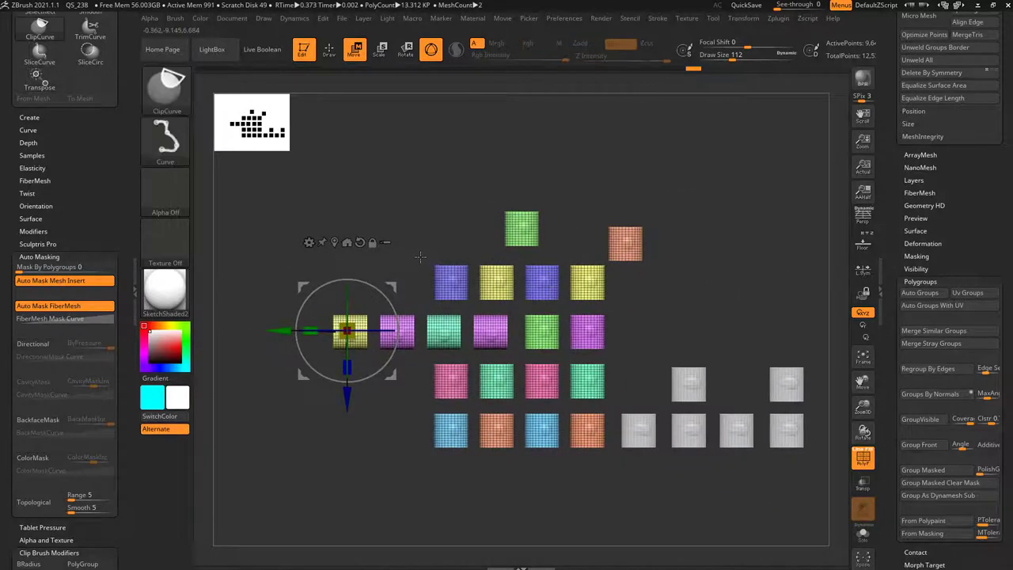
ctrl+shift+drag(421, 259, 610, 468)
drag(658, 329, 575, 349)
Step: Combine the visible four-by-four block into one polygroup and unhide the remaining cylinders
key(ctrl)
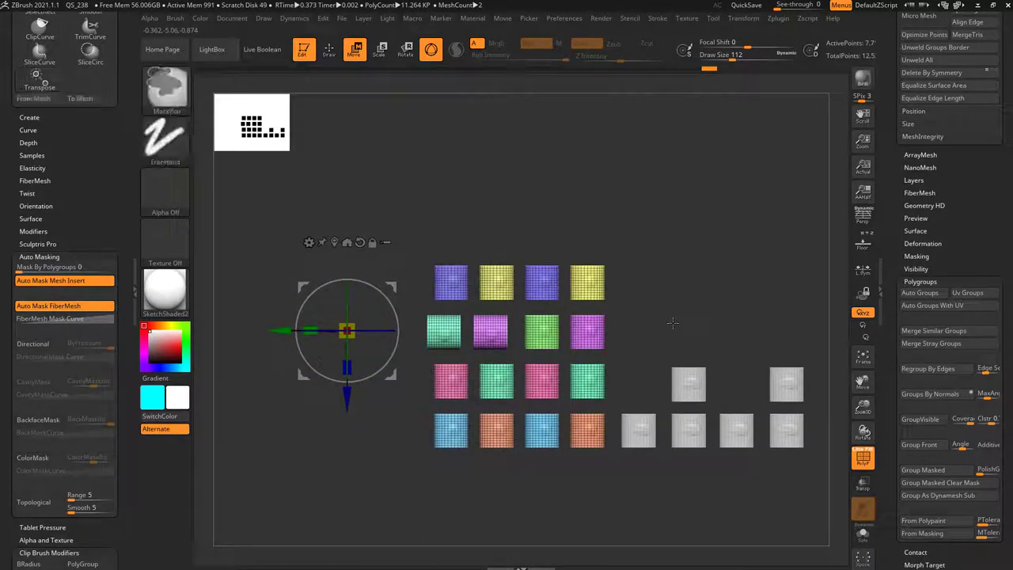
key(ctrl+w)
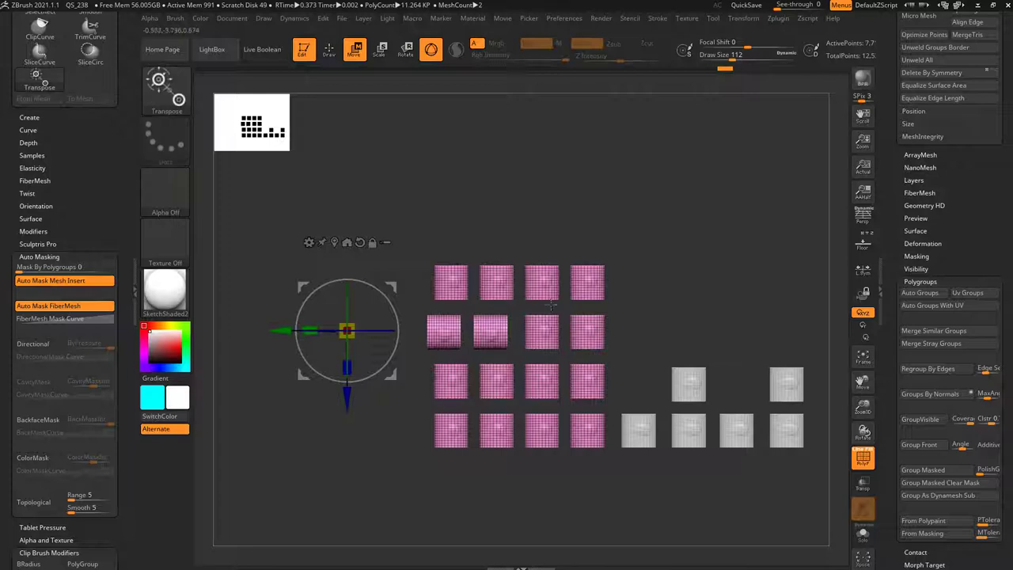
ctrl+shift+click(697, 319)
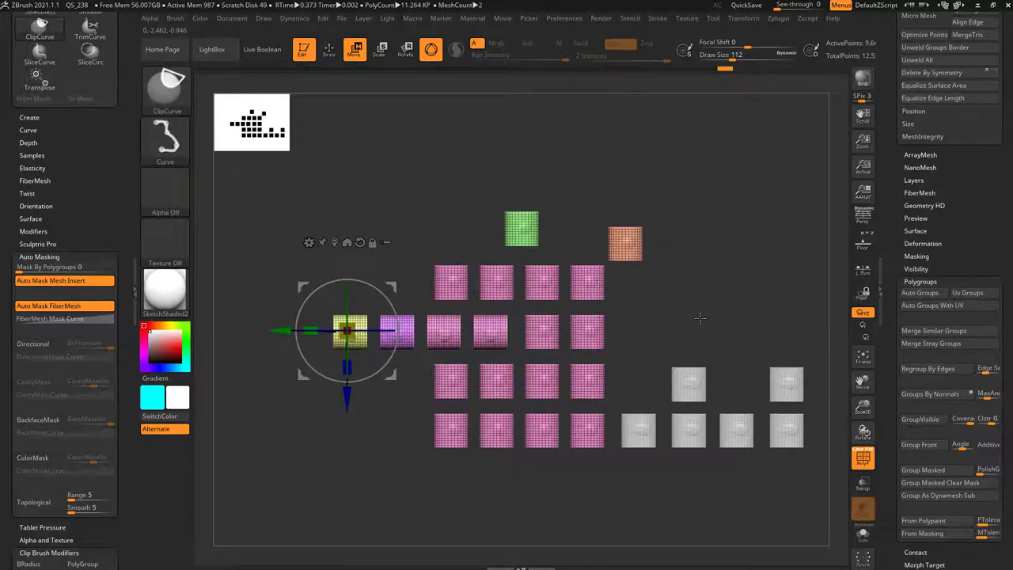
Step: With the SelectRect brush, isolate the green cylinder and then the two leftmost cylinders, inverting the visibility after each selection
ctrl+shift+click(165, 84)
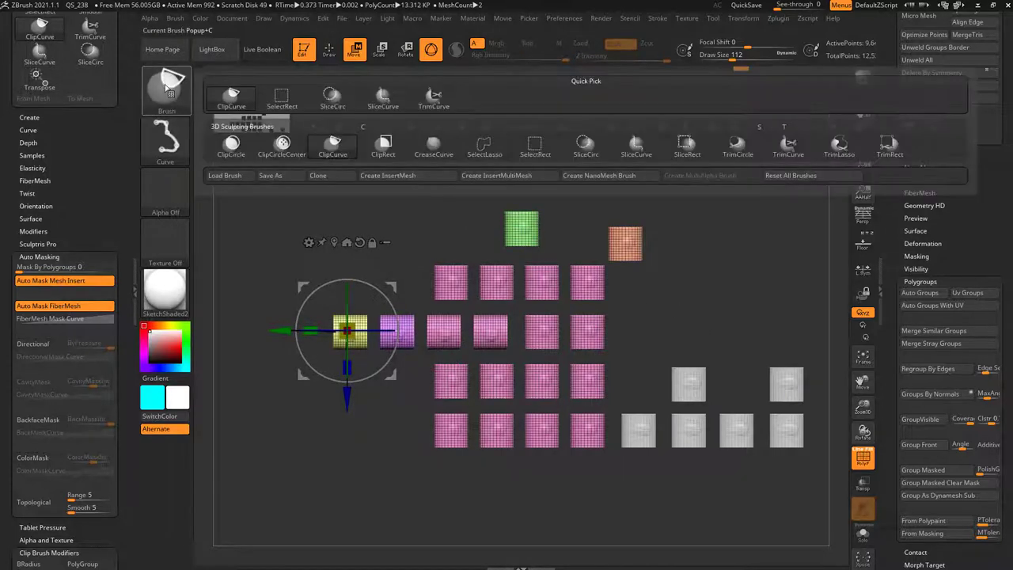
click(283, 96)
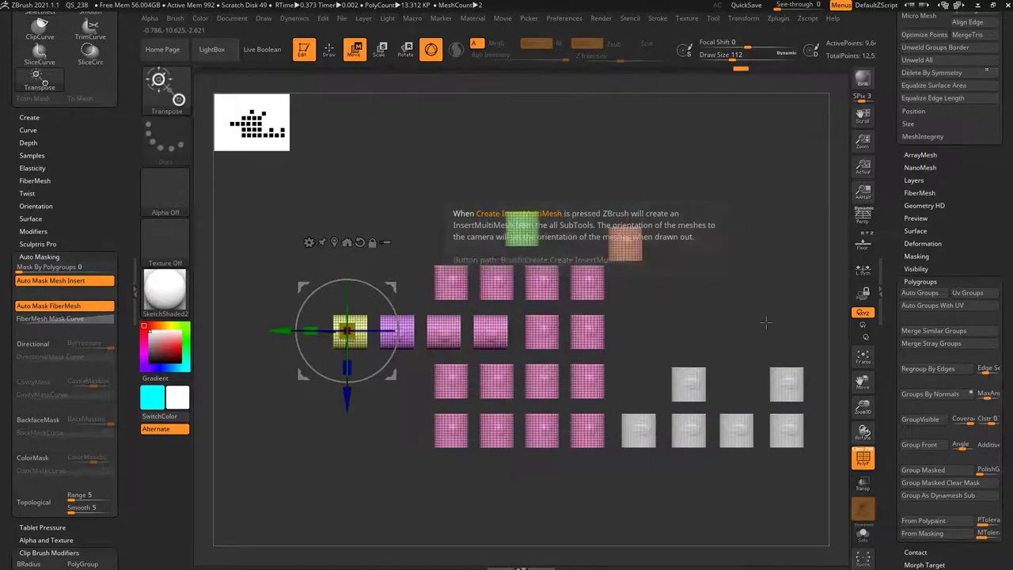
ctrl+shift+drag(474, 187, 569, 263)
ctrl+shift+click(697, 214)
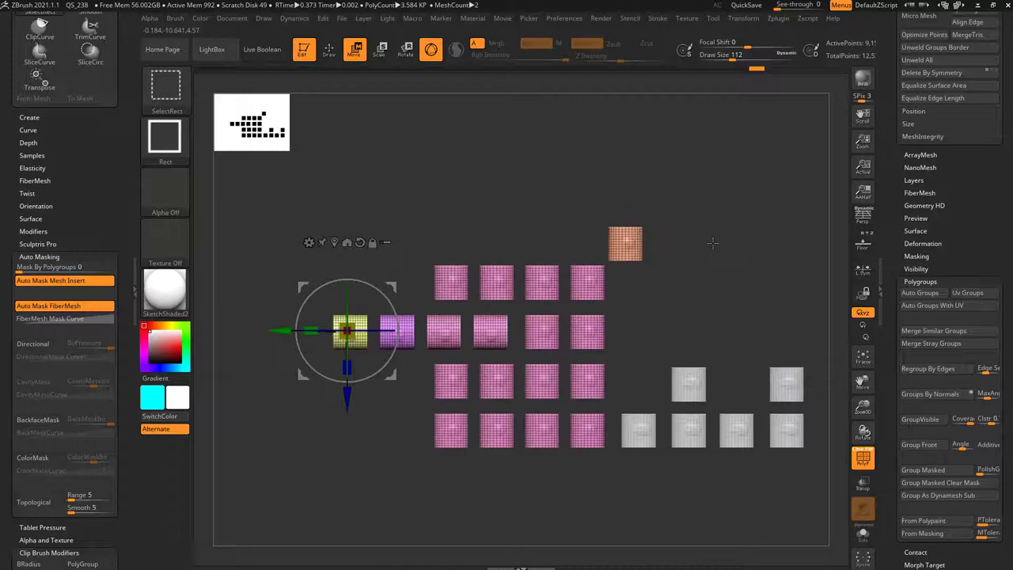
ctrl+shift+drag(250, 256, 417, 375)
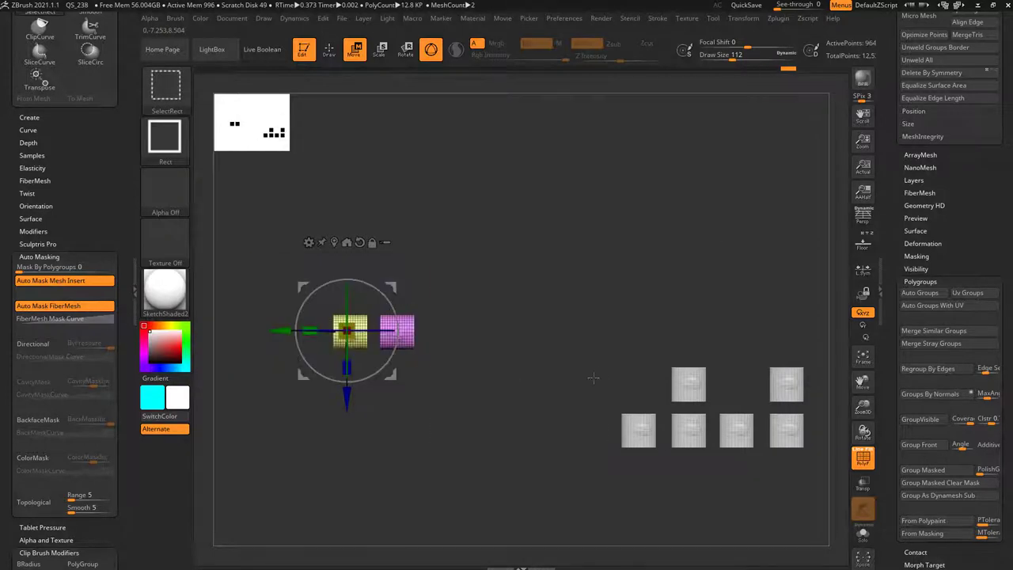
ctrl+shift+drag(683, 282, 701, 323)
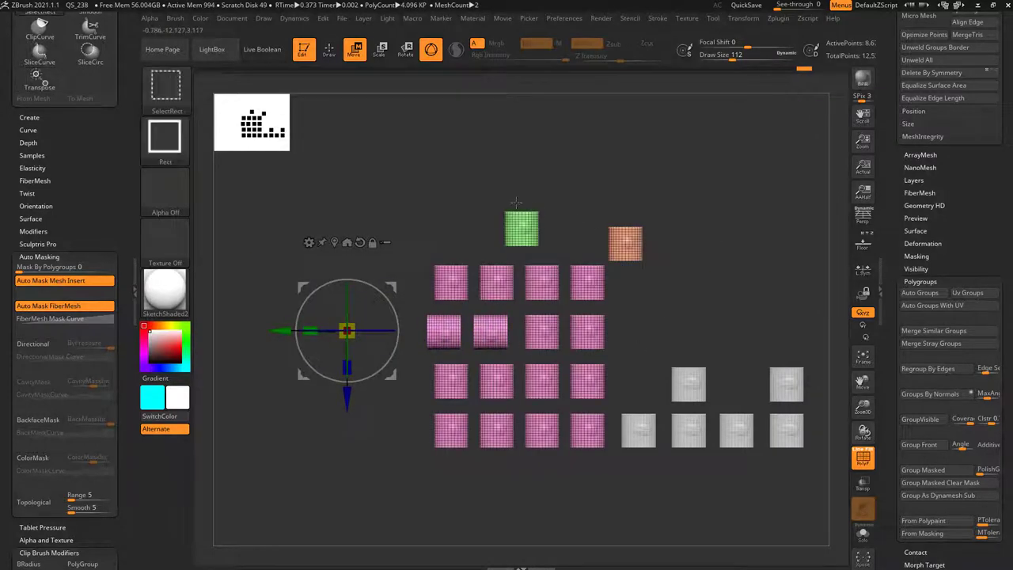
Step: Hide the green cylinder, the grid's top-left cylinder and three cylinders in its lower two rows, and invert the visibility
ctrl+shift+drag(476, 187, 556, 260)
ctrl+alt+shift+drag(629, 354, 516, 410)
ctrl+alt+shift+drag(415, 245, 476, 314)
ctrl+alt+shift+drag(526, 411, 566, 455)
key(ctrl+shift)
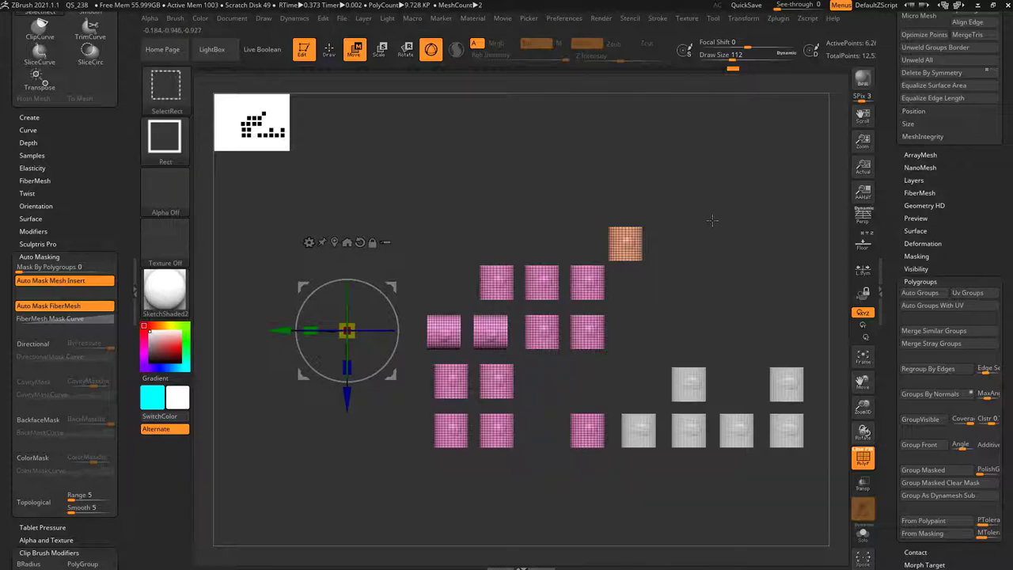
ctrl+shift+drag(713, 220, 749, 246)
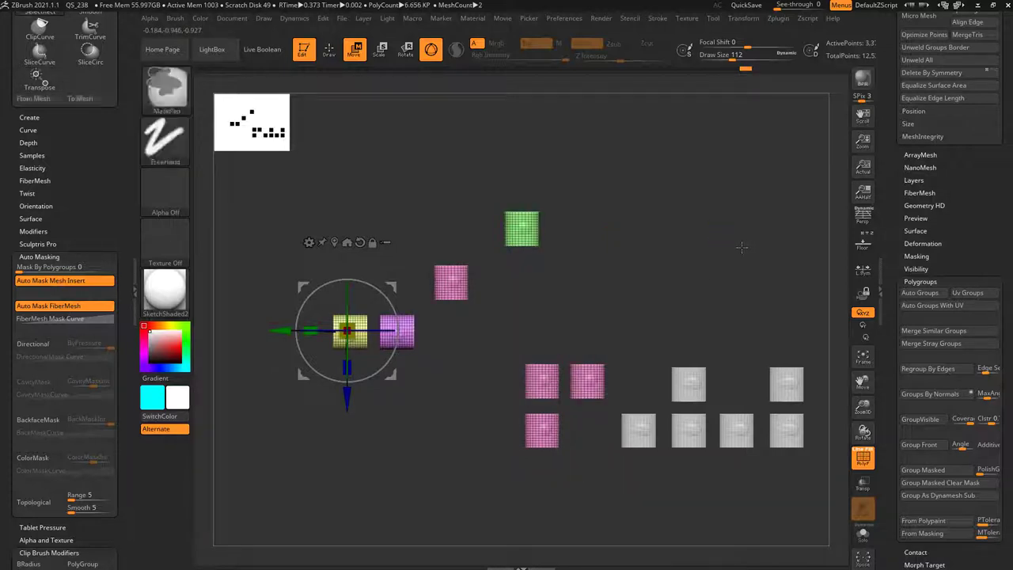
Step: Combine the visible cylinders into one polygroup, and the oppositely visible set into another after inverting the visibility
key(ctrl+w)
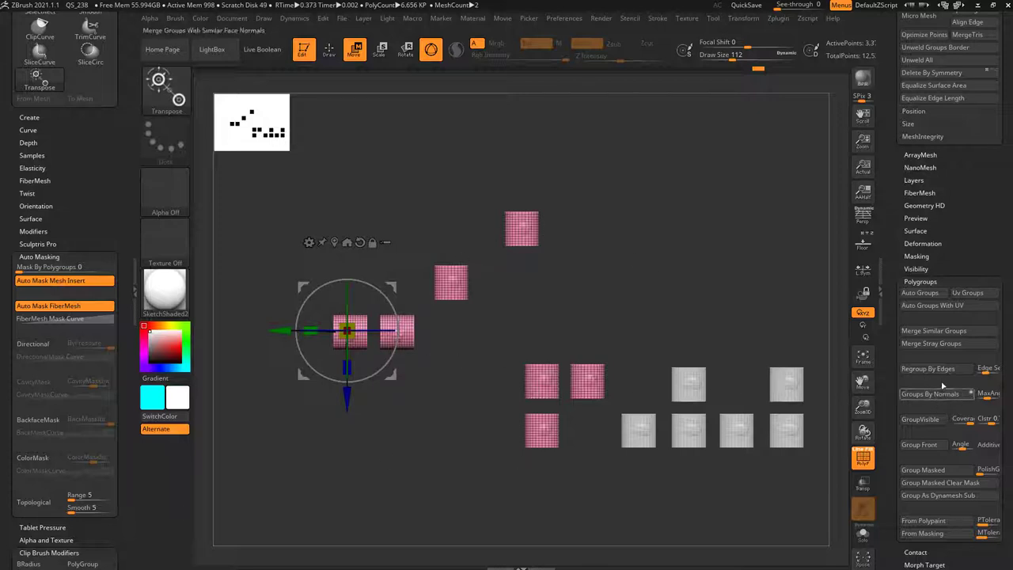
click(934, 294)
ctrl+shift+drag(671, 227, 704, 265)
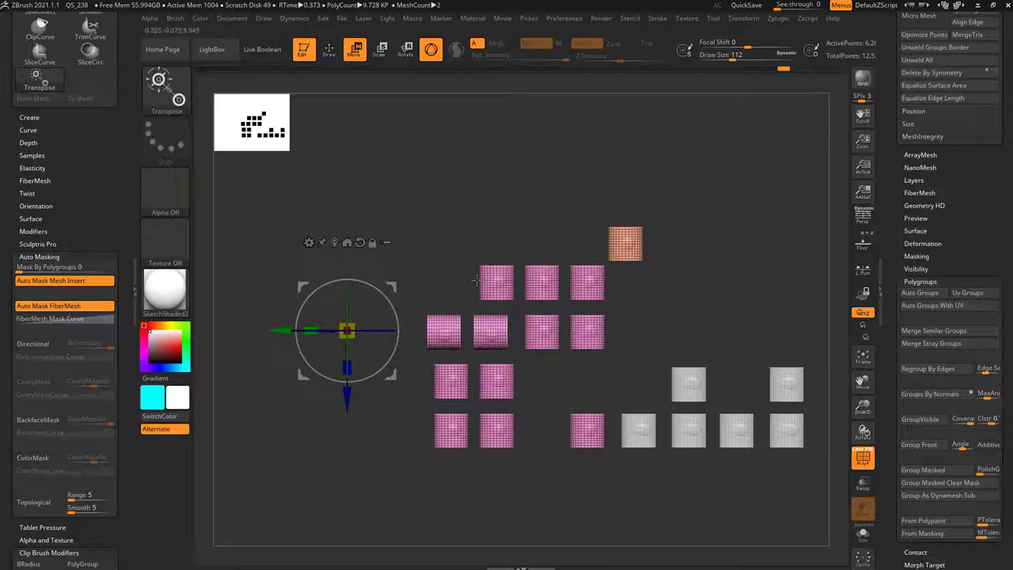
key(ctrl+w)
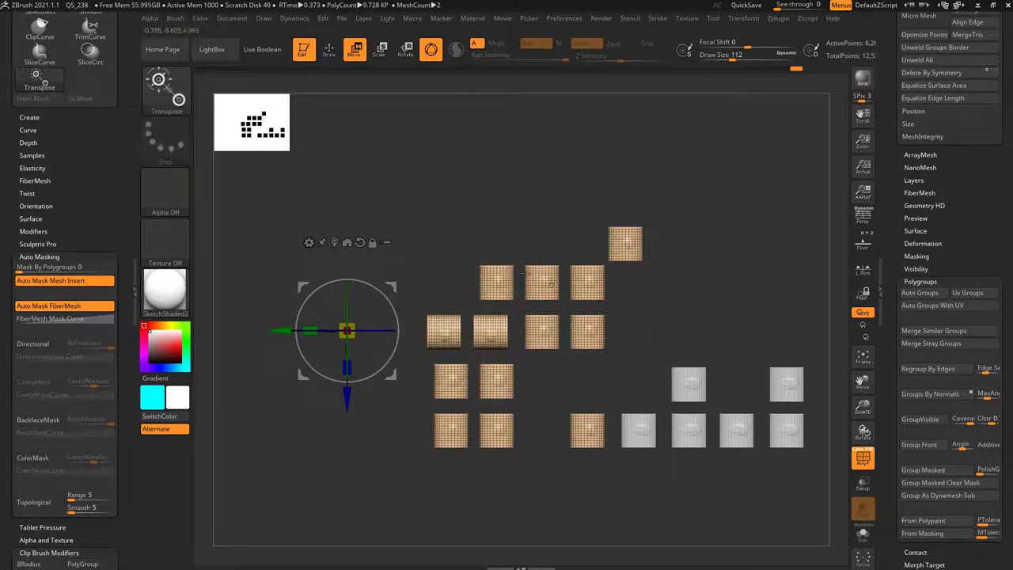
Step: Hide the upper cylinders, combine the remaining ones into a new polygroup, and hide the four in the lower-left corner
mouse_move(436, 184)
ctrl+shift+mouse_down()
mouse_move(683, 301)
mouse_move(680, 312)
ctrl+shift+mouse_up()
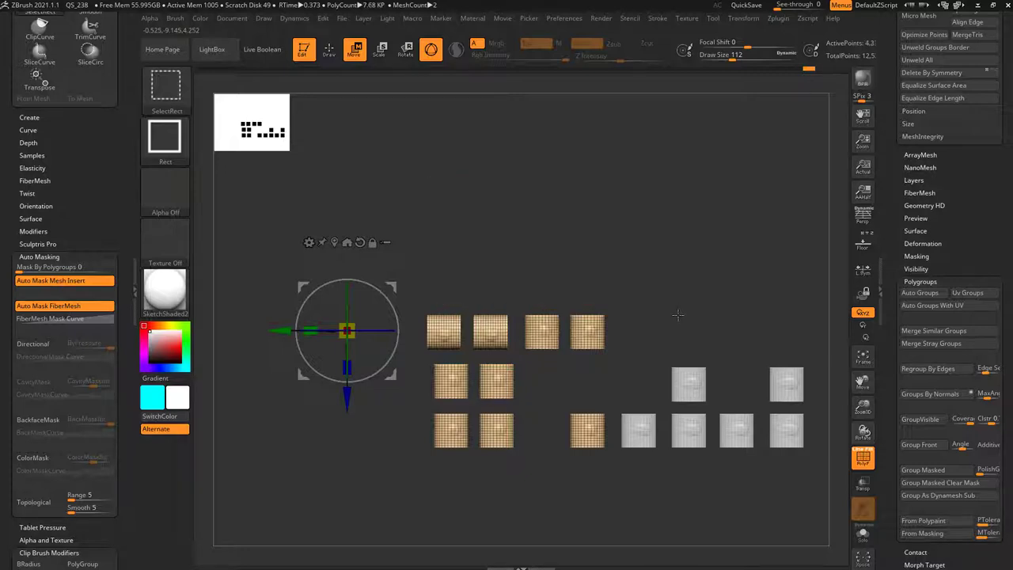
key(ctrl+w)
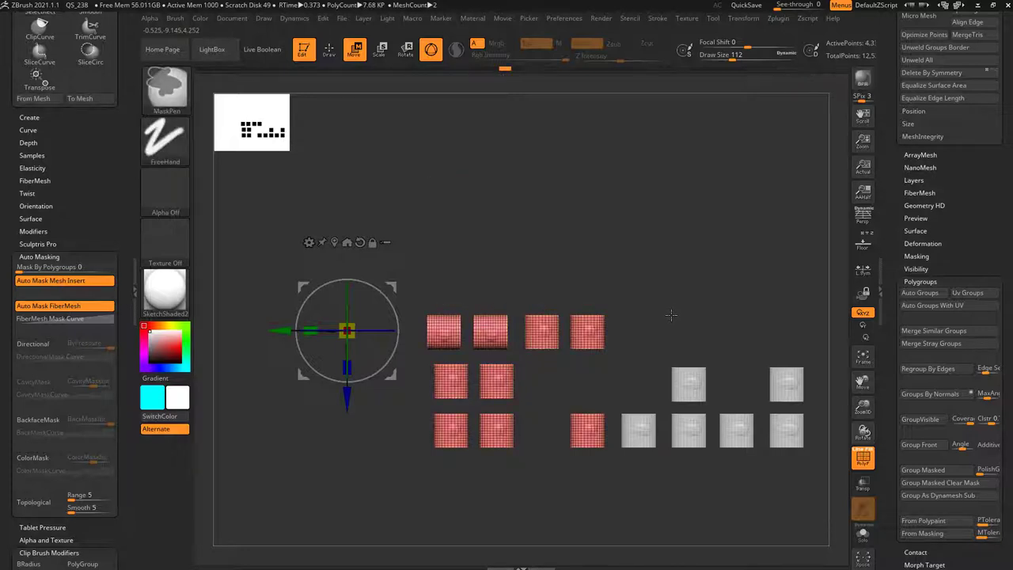
mouse_move(409, 357)
ctrl+shift+mouse_down()
mouse_move(466, 393)
mouse_move(525, 464)
ctrl+shift+mouse_up()
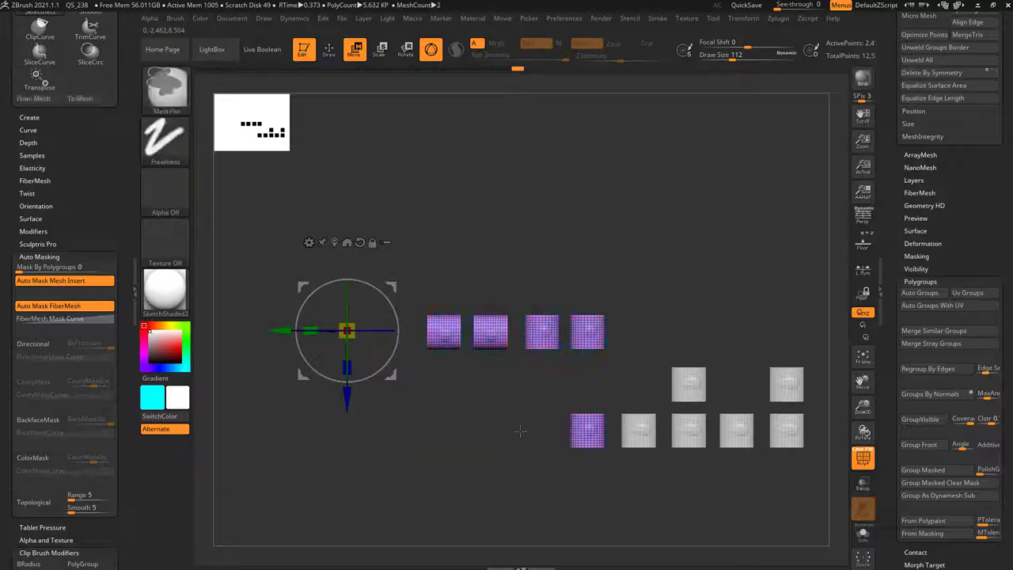
Step: Hide the purple bottom-row cylinder, combine the four remaining middle-row cylinders into one polygroup, and show all cylinders again
ctrl+shift+drag(496, 387, 607, 475)
key(ctrl+w)
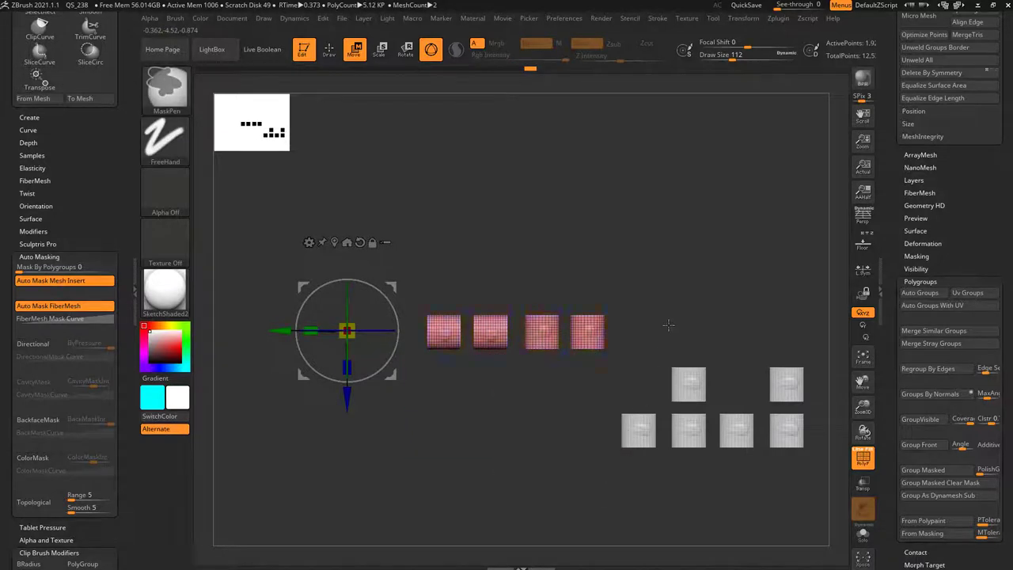
key(ctrl+shift)
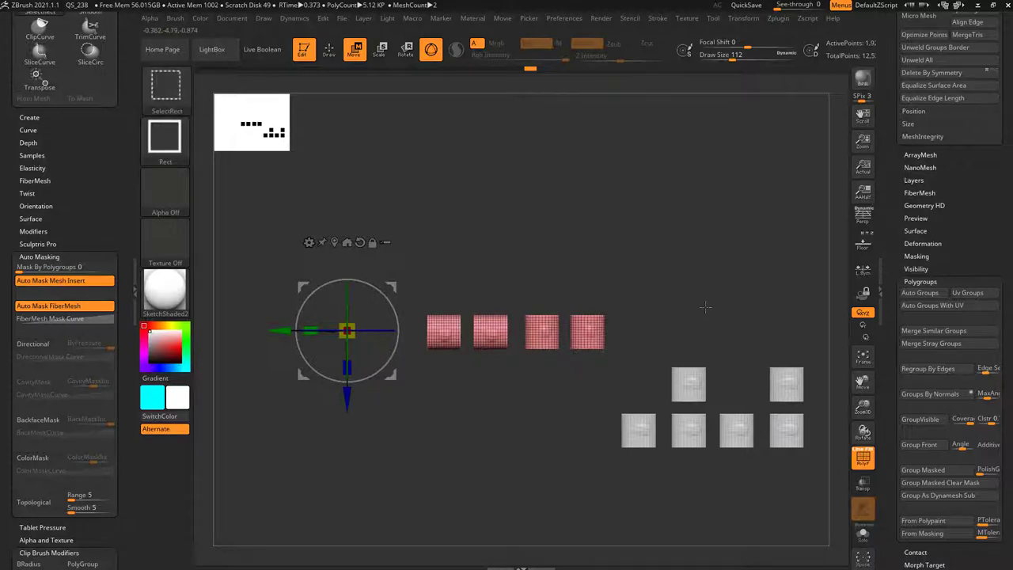
ctrl+shift+click(732, 269)
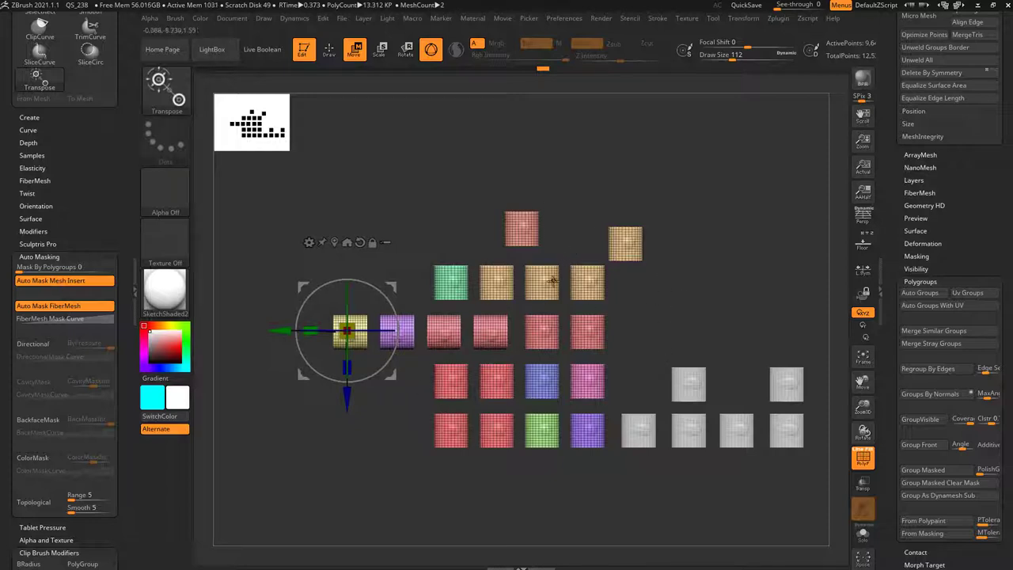
Step: With the gizmo active, isolate several polygroups in turn by masking all others, ending with the blue cylinder in the grid
ctrl+click(544, 284)
ctrl+click(479, 336)
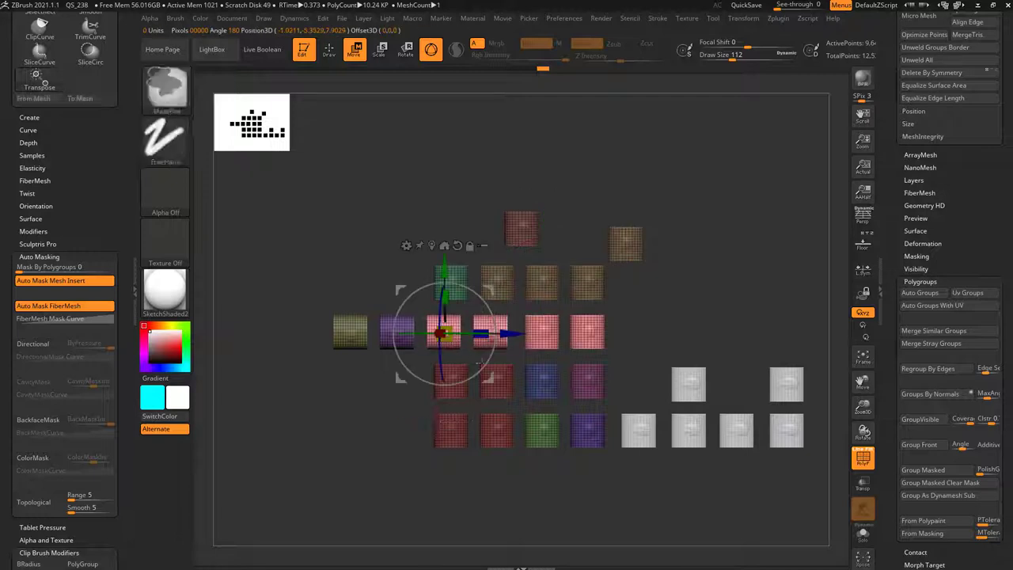
ctrl+click(551, 389)
ctrl+click(460, 436)
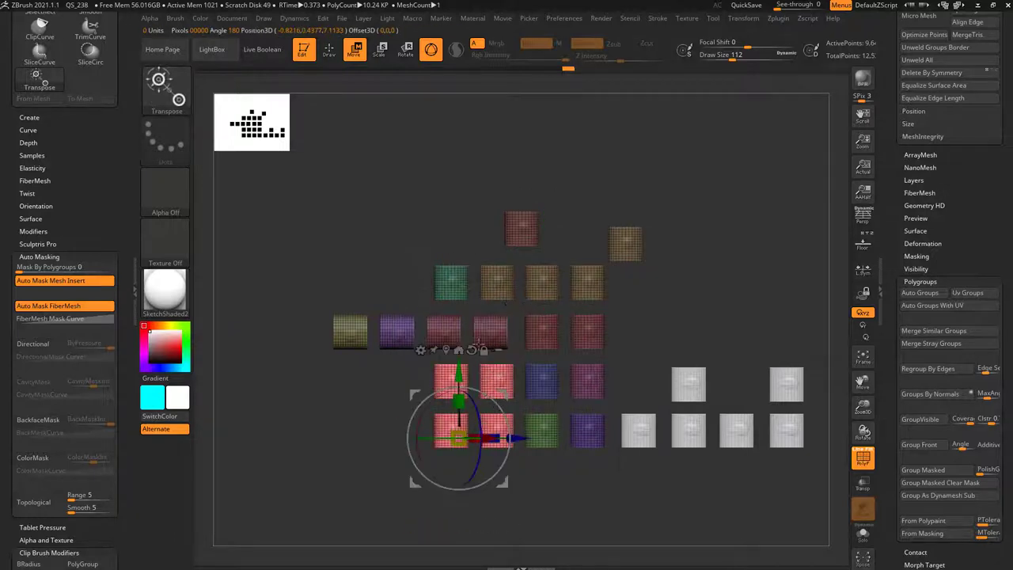
ctrl+click(397, 330)
ctrl+click(338, 333)
ctrl+click(541, 275)
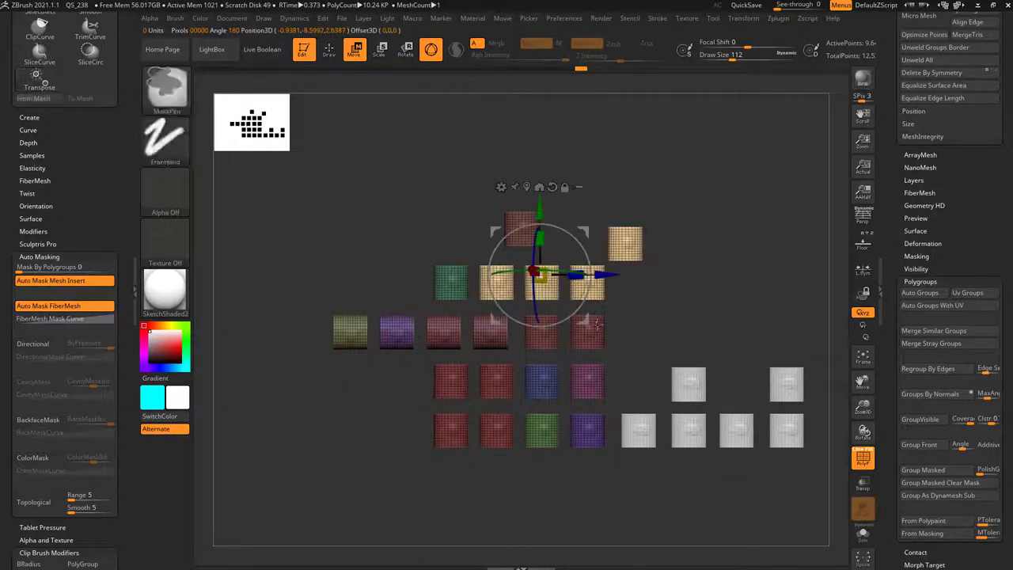
ctrl+click(593, 343)
ctrl+click(538, 384)
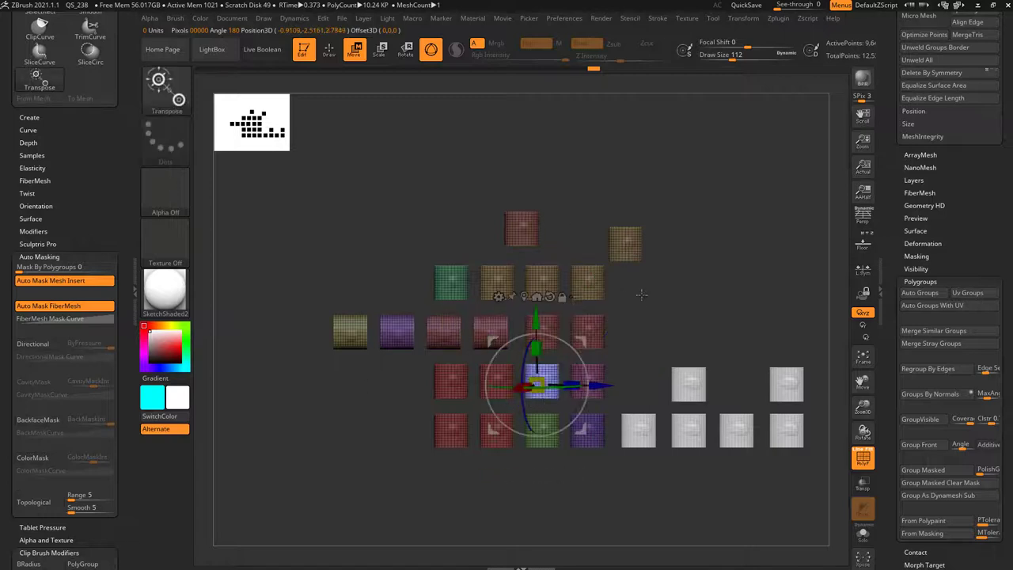
Step: Clear the mask and give every separate cylinder its own polygroup with Auto Groups
alt+drag(642, 294, 714, 322)
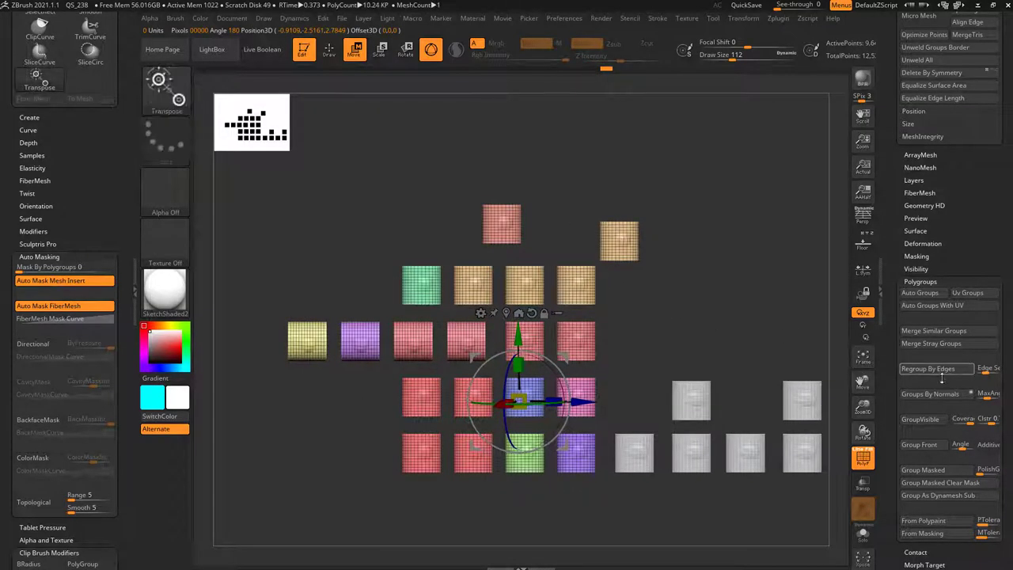
click(920, 294)
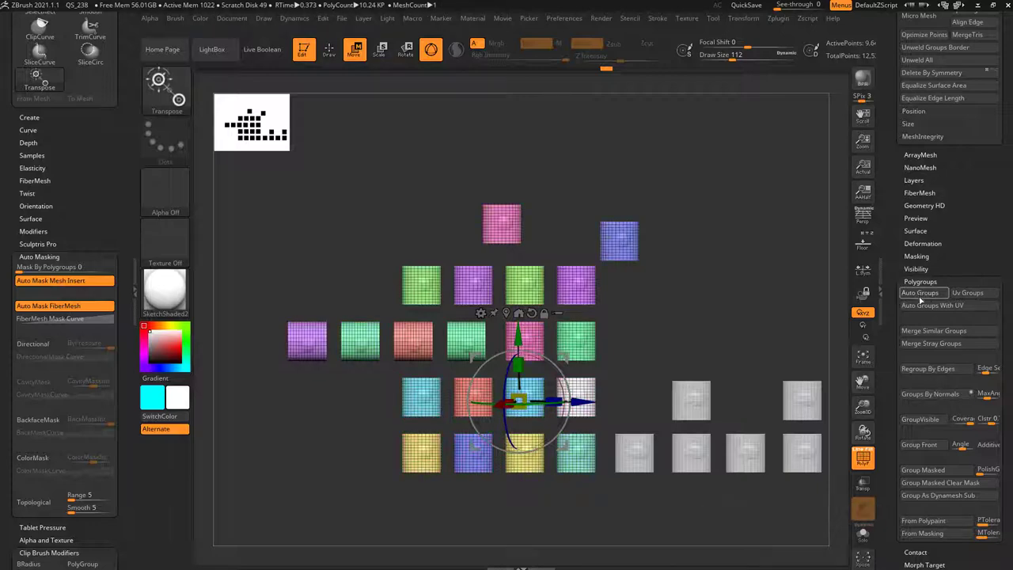
key(q)
mouse_move(685, 272)
mouse_down()
mouse_move(676, 314)
mouse_move(646, 330)
mouse_move(710, 304)
mouse_up()
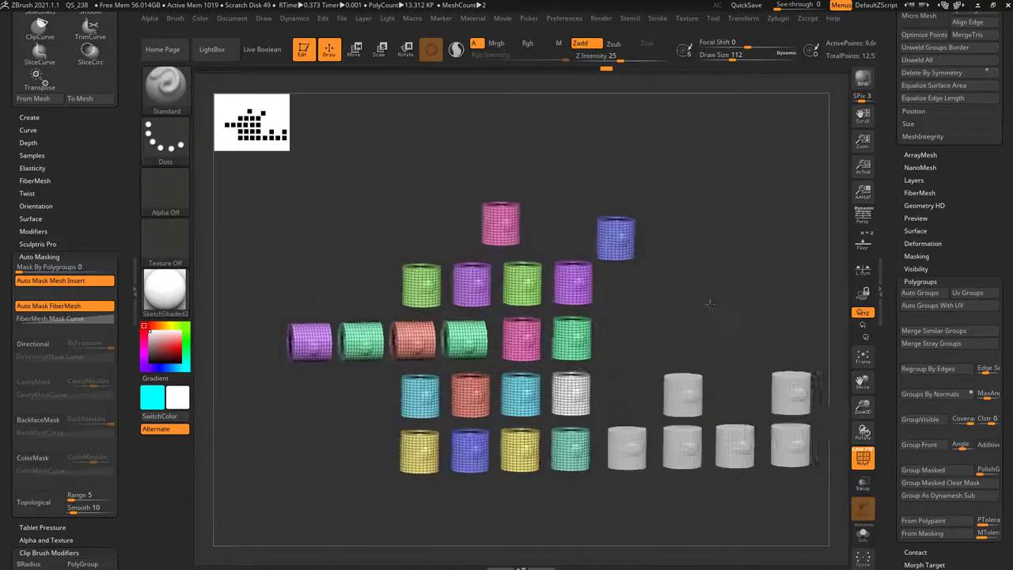
Step: With the Move gizmo, isolate single cylinders one after another by masking the rest, ending with the light green one in the grid's upper row
key(w)
ctrl+click(527, 279)
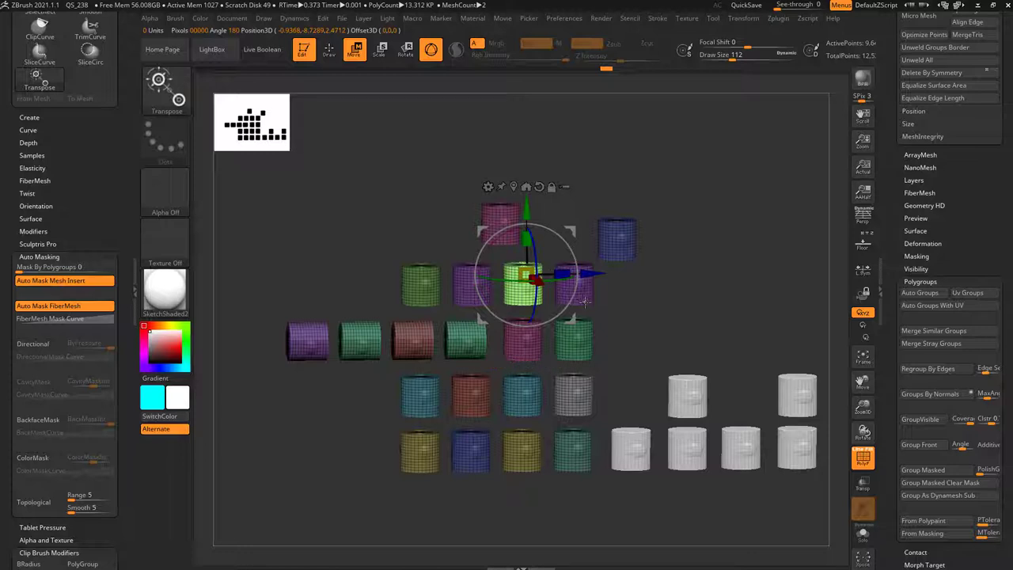
ctrl+click(583, 295)
ctrl+click(523, 342)
ctrl+click(431, 289)
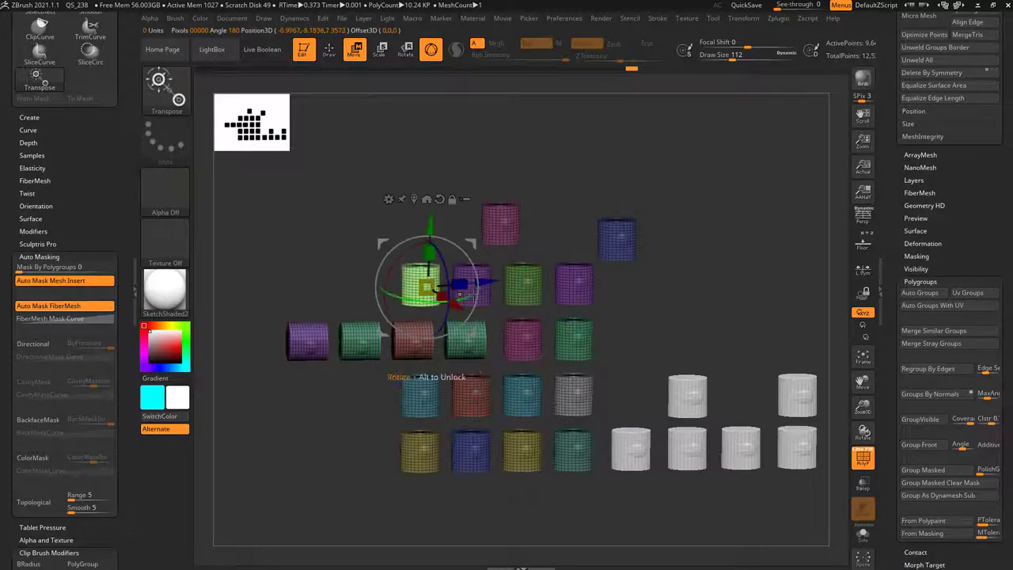
Step: Mask all but the upper row's third cylinder, move it straight up above the pink cylinder, and clear the mask
ctrl+click(525, 286)
shift+drag(631, 293, 666, 307)
mouse_move(523, 222)
mouse_down()
mouse_move(523, 198)
mouse_move(523, 215)
mouse_up()
key(ctrl+z)
click(537, 198)
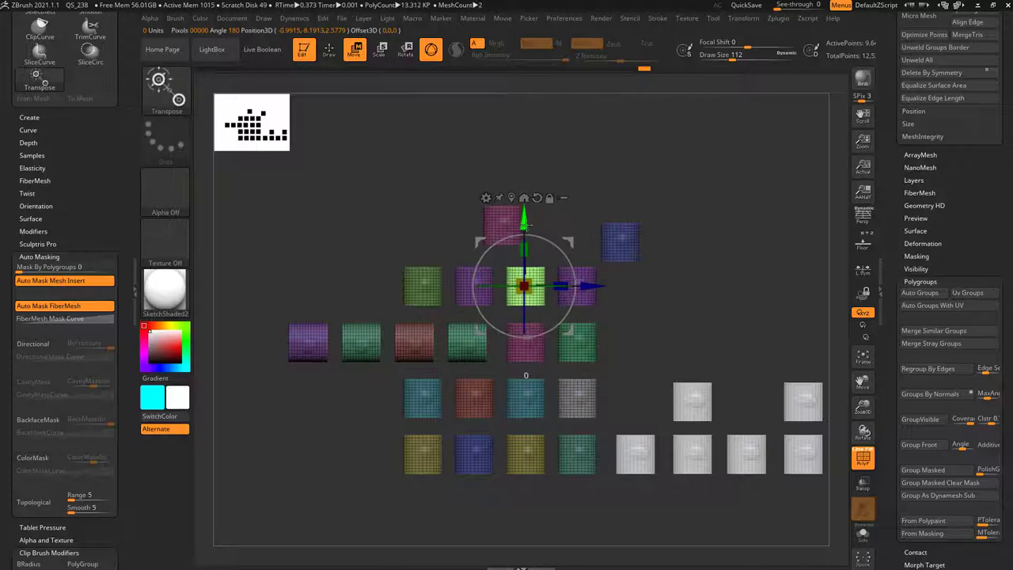
drag(525, 224, 524, 111)
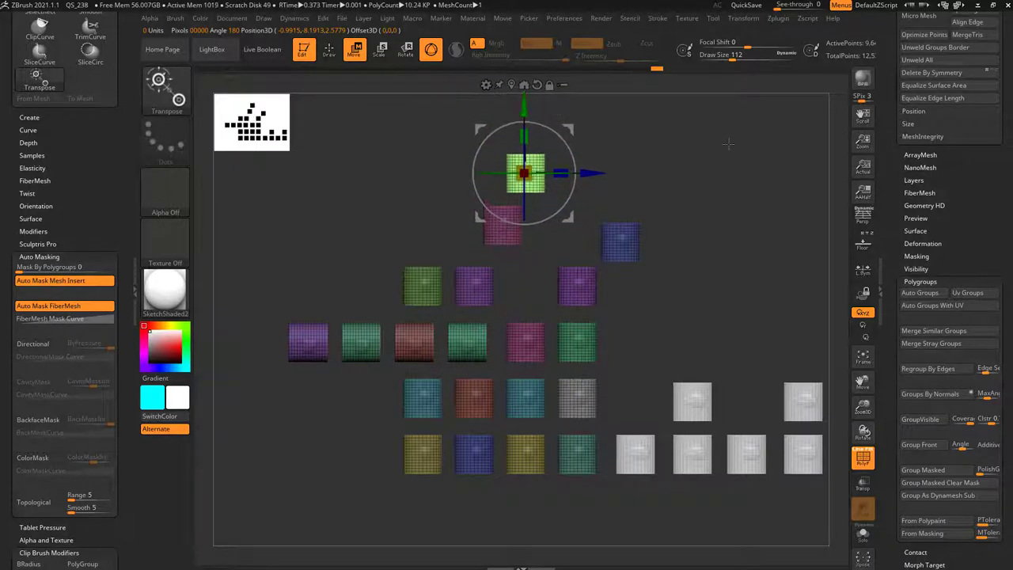
key(ctrl)
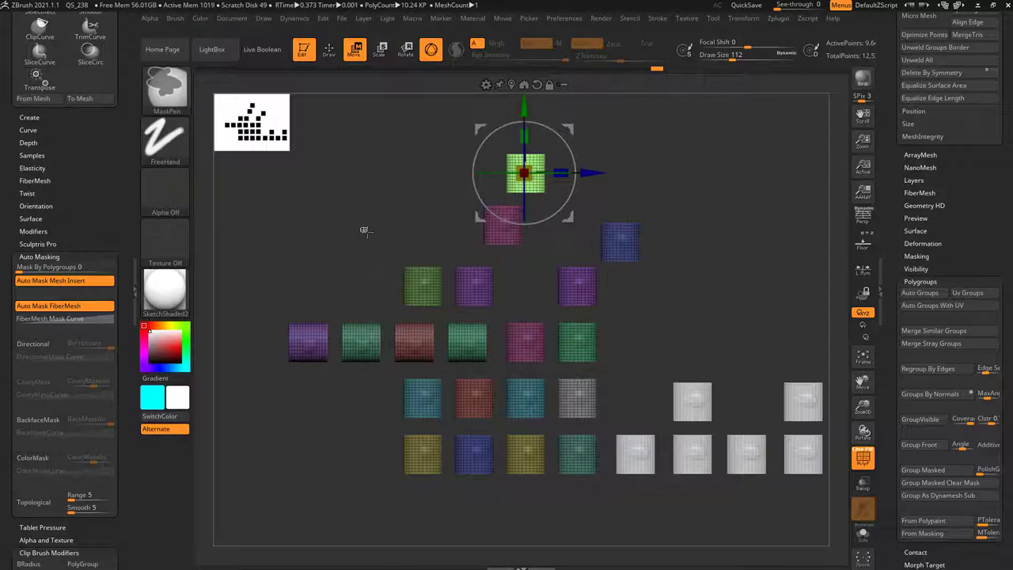
ctrl+drag(376, 240, 383, 242)
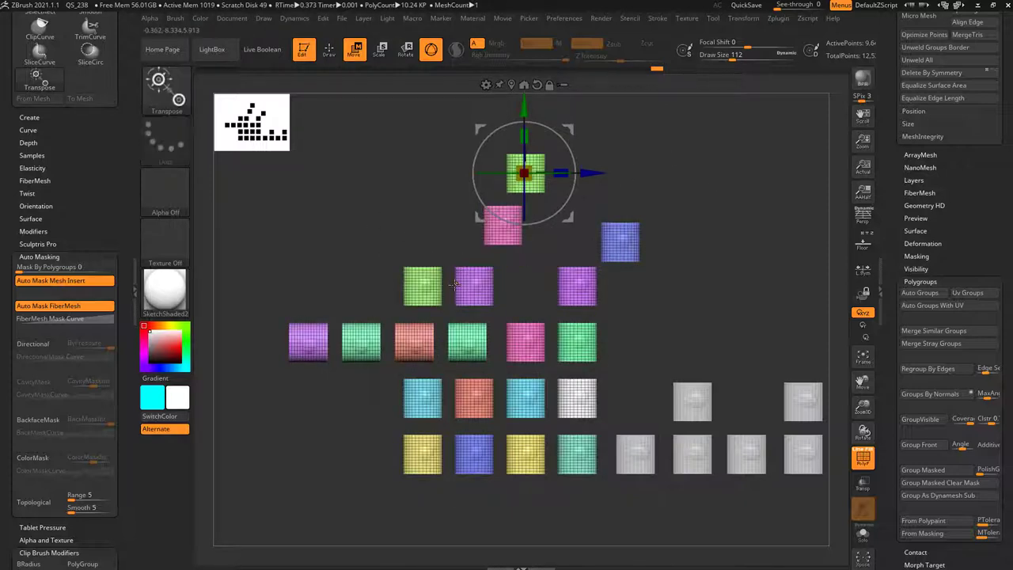
Step: Mask everything except the green cylinder in the grid's upper row, and unmask the two purple cylinders in that row
ctrl+click(422, 290)
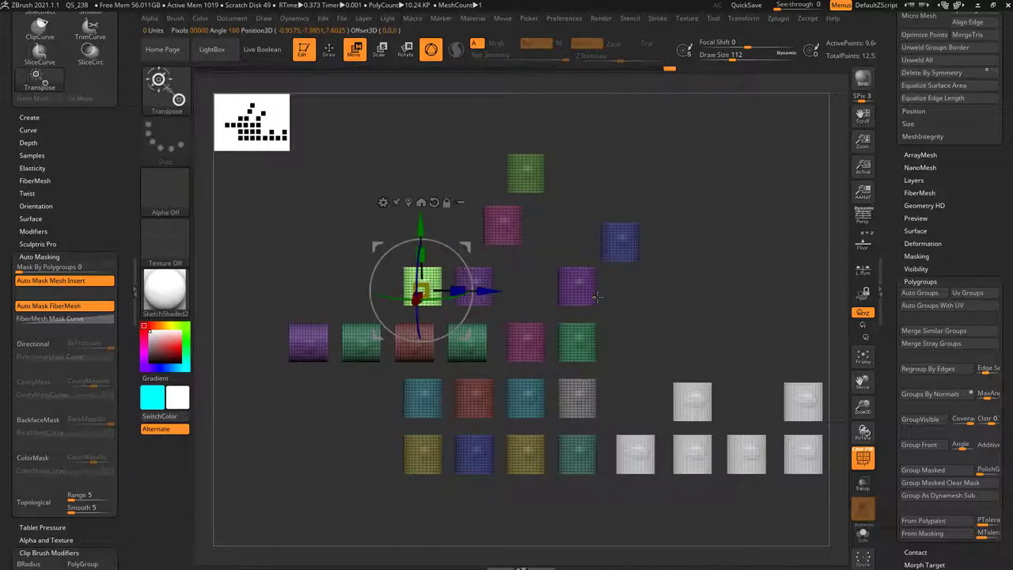
key(ctrl)
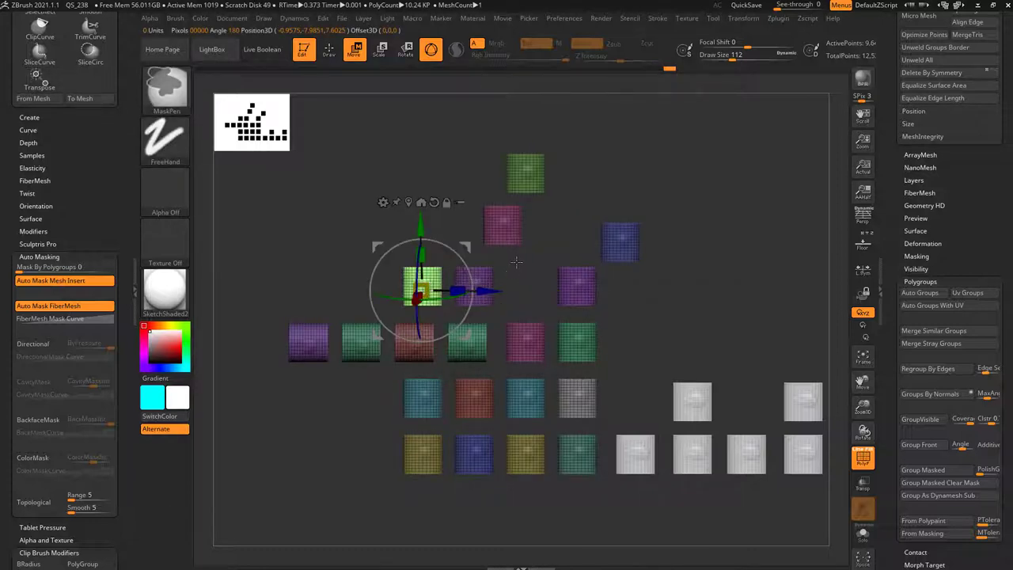
ctrl+alt+drag(516, 262, 446, 314)
ctrl+alt+drag(541, 264, 605, 319)
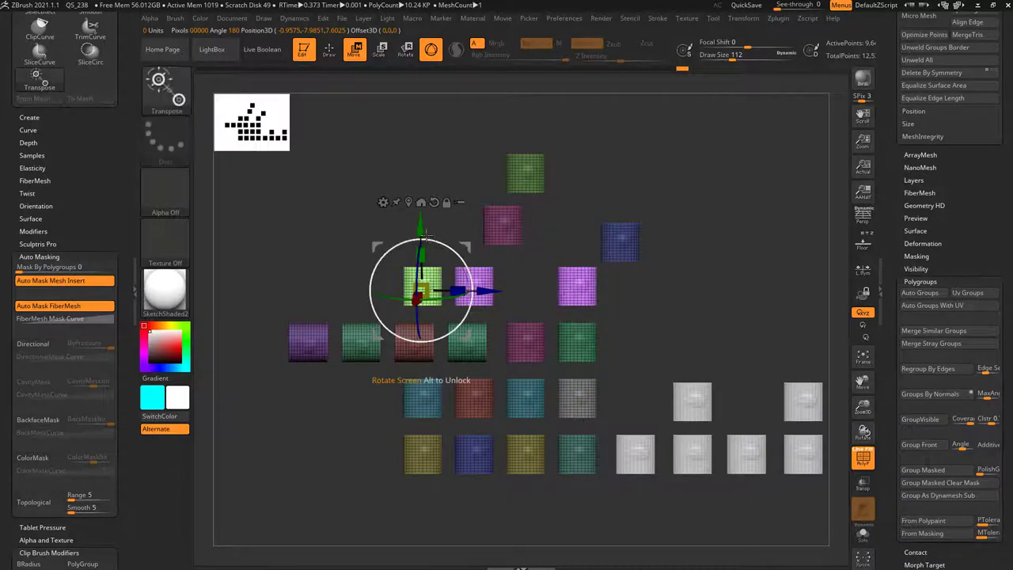
Step: Try transforming the three unmasked cylinders together with the gizmo, undo the changes, and clear the mask
drag(420, 226, 420, 203)
mouse_move(460, 236)
mouse_down()
mouse_move(453, 227)
mouse_move(466, 246)
mouse_up()
key(ctrl+z)
key(ctrl+z)
ctrl+drag(707, 267, 729, 310)
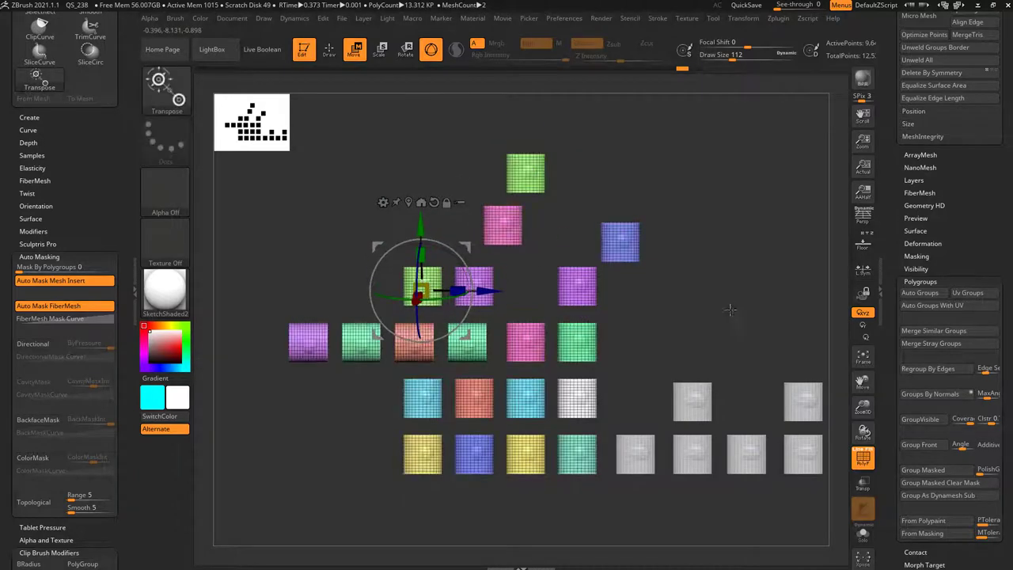
Step: Return to Draw mode and view the active cylinder subtool alone in Solo mode
key(q)
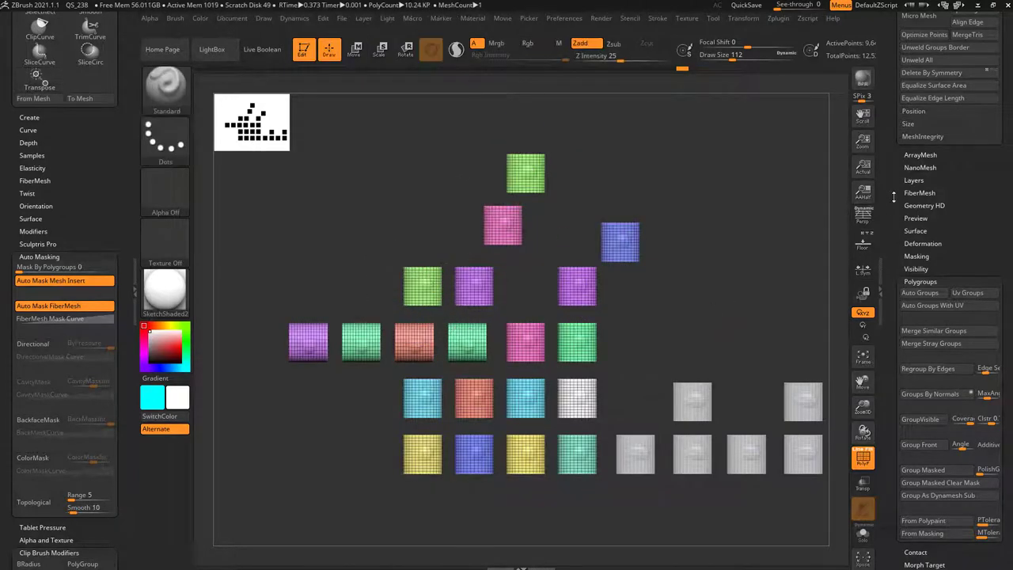
drag(894, 198, 869, 359)
alt+drag(800, 340, 834, 281)
mouse_move(943, 161)
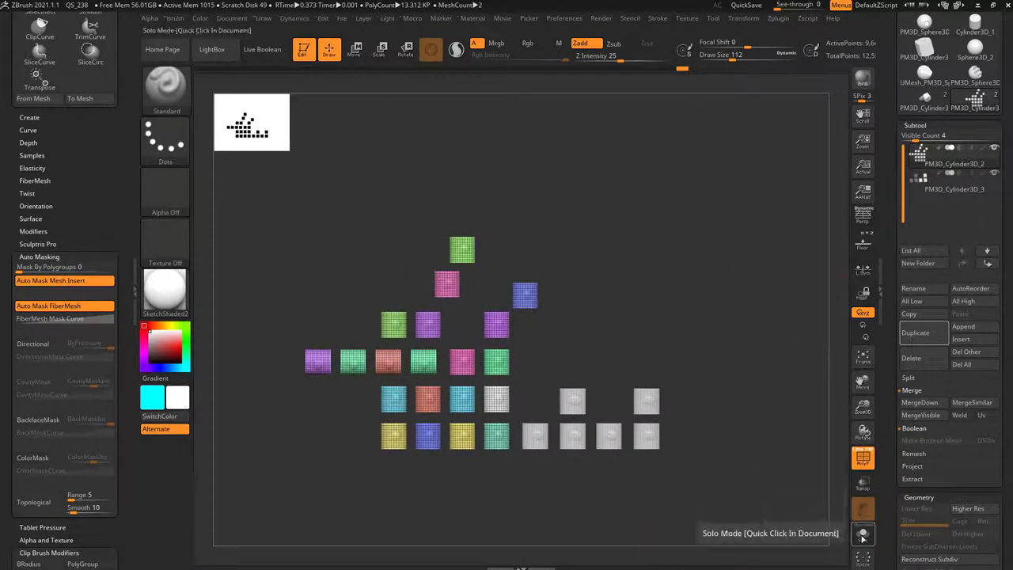
click(863, 532)
mouse_move(677, 396)
mouse_down()
mouse_move(651, 429)
mouse_move(694, 414)
mouse_move(684, 412)
mouse_up()
Step: Make PM3D_Cylinder3D_3 the active subtool and toggle Solo mode on and off, leaving both subtools visible
click(952, 190)
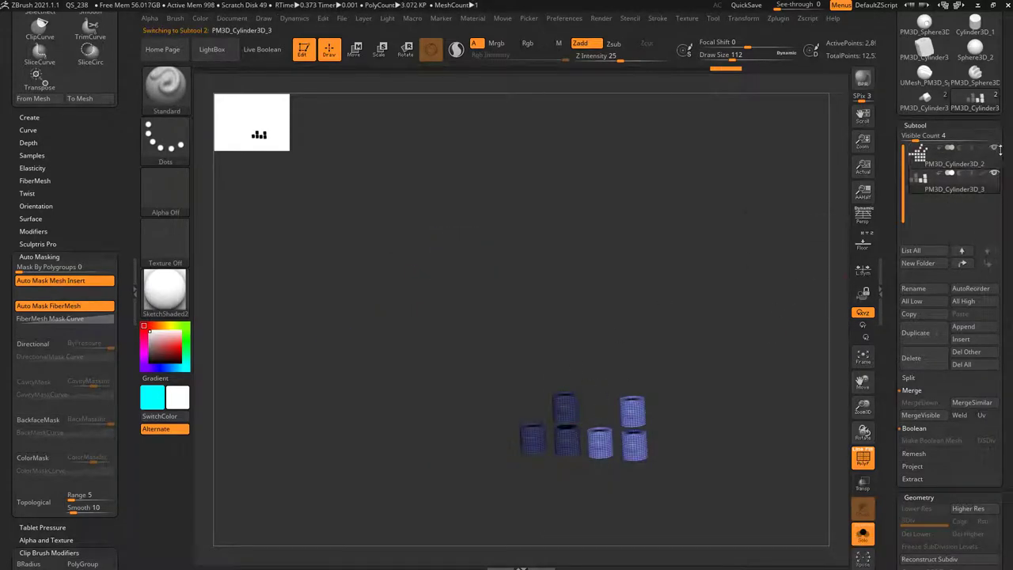
click(862, 533)
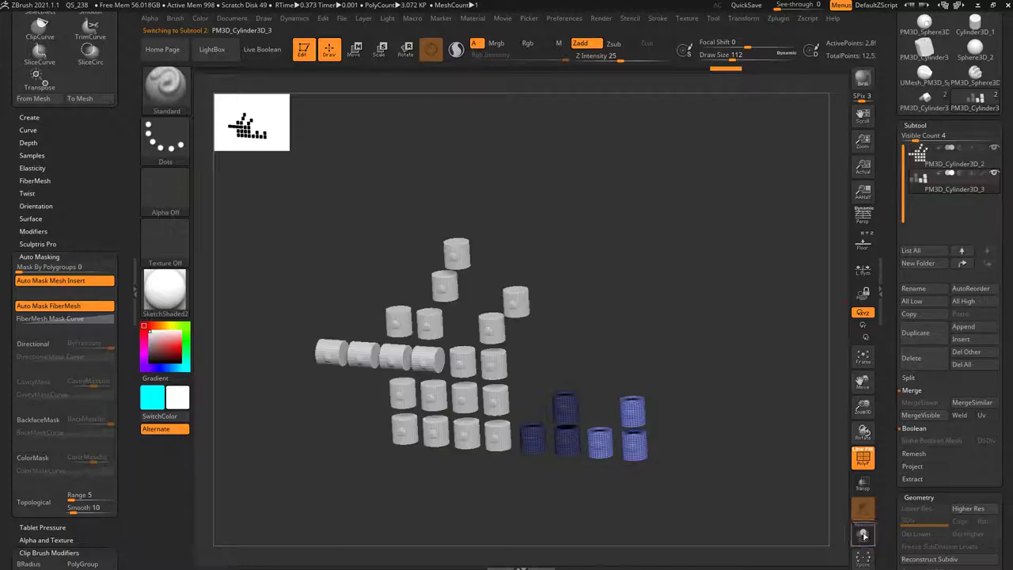
click(861, 534)
click(862, 533)
alt+drag(746, 379, 774, 381)
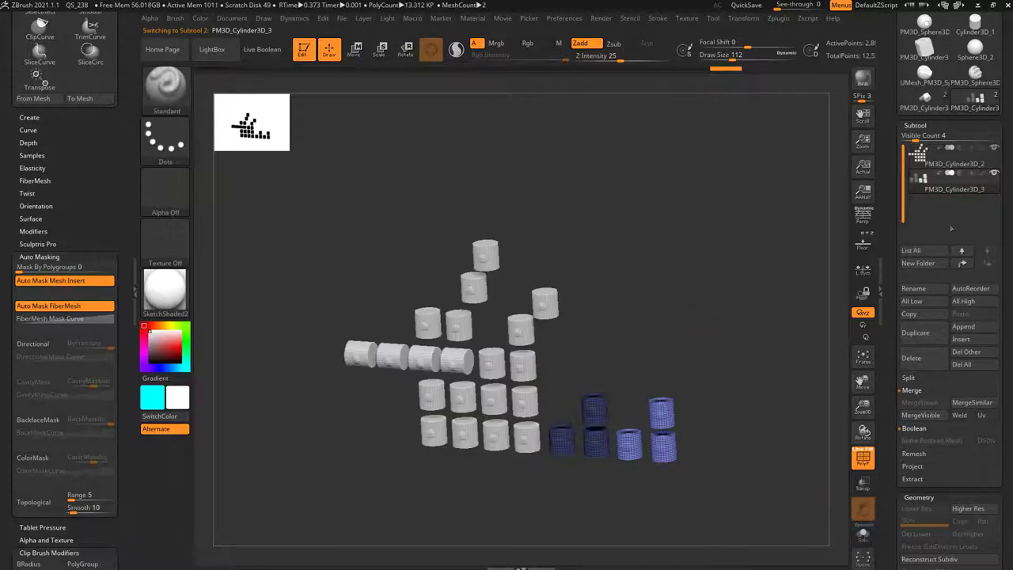
click(954, 183)
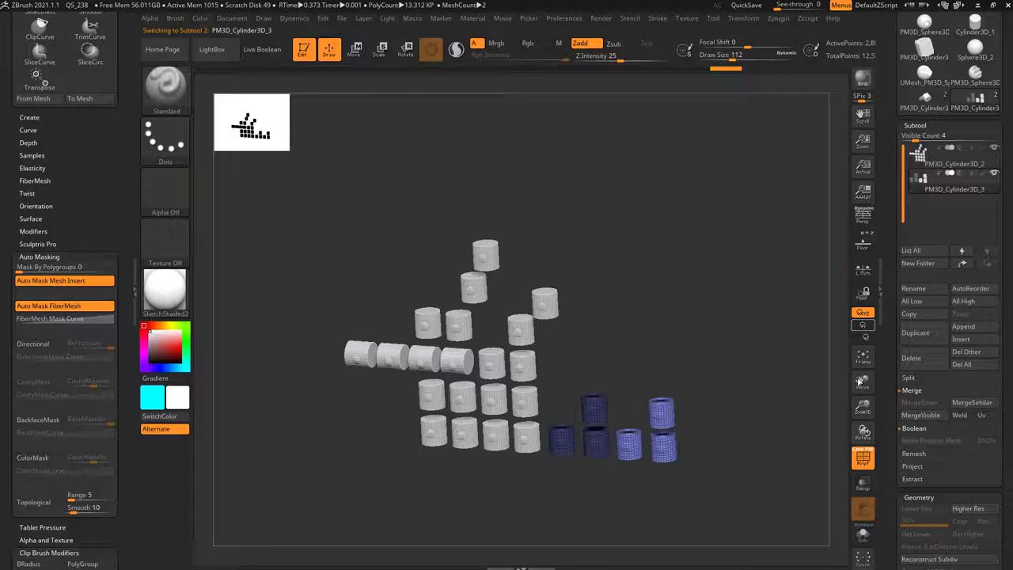
click(866, 540)
click(866, 540)
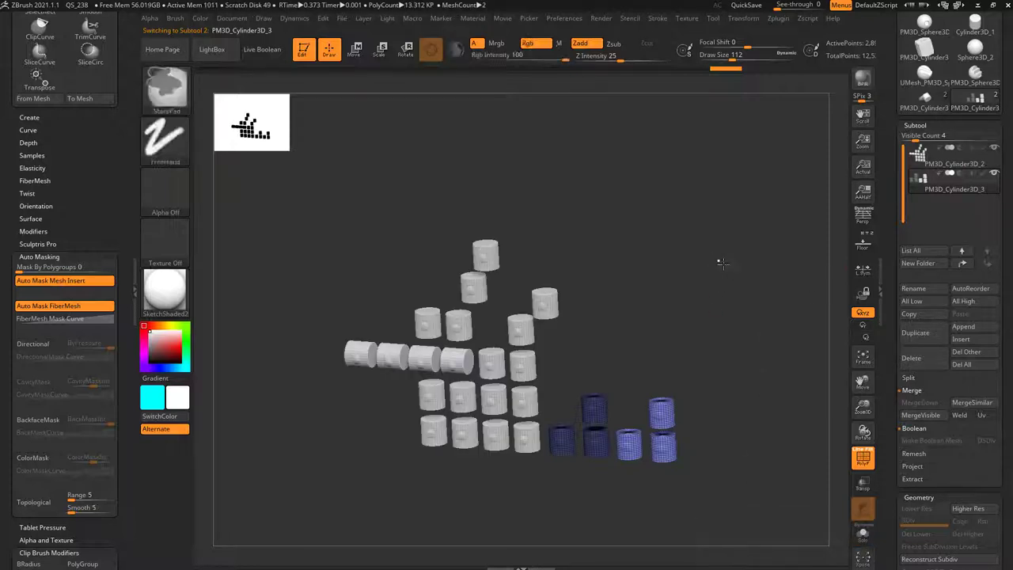
Step: Clear the mask on the active subtool and turn off the PolyFrame display
ctrl+drag(722, 264, 749, 294)
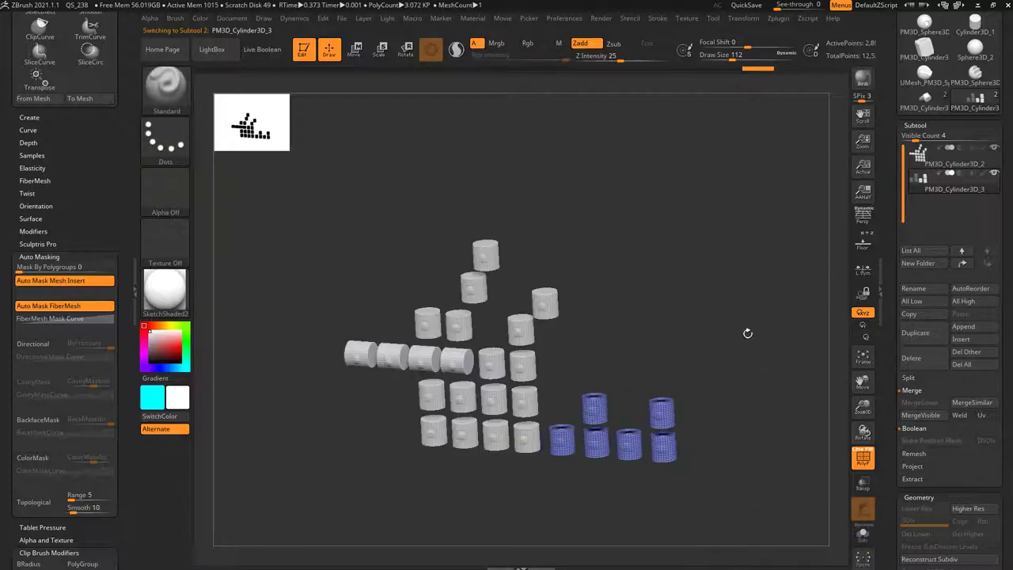
click(857, 459)
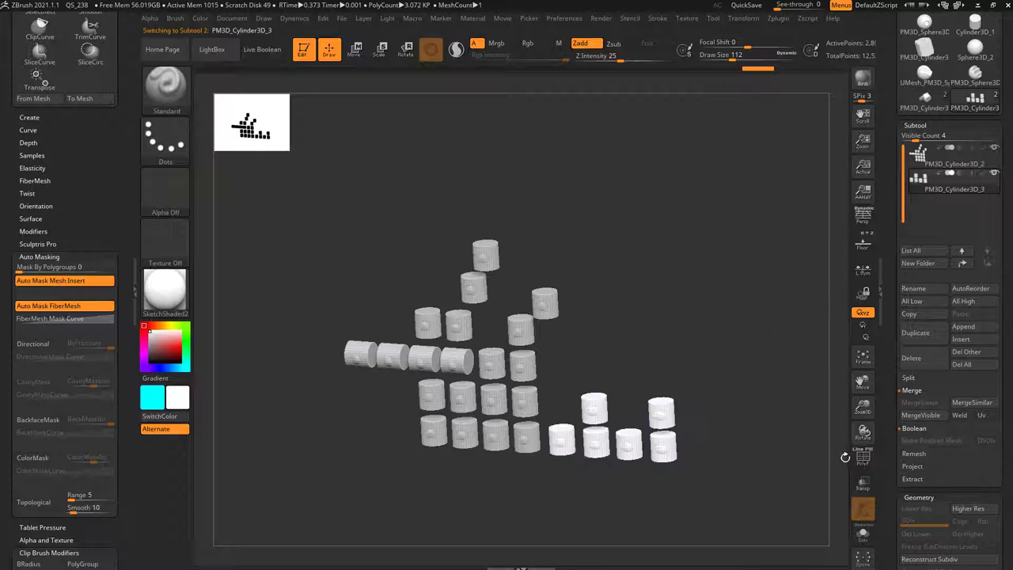
drag(795, 401, 774, 390)
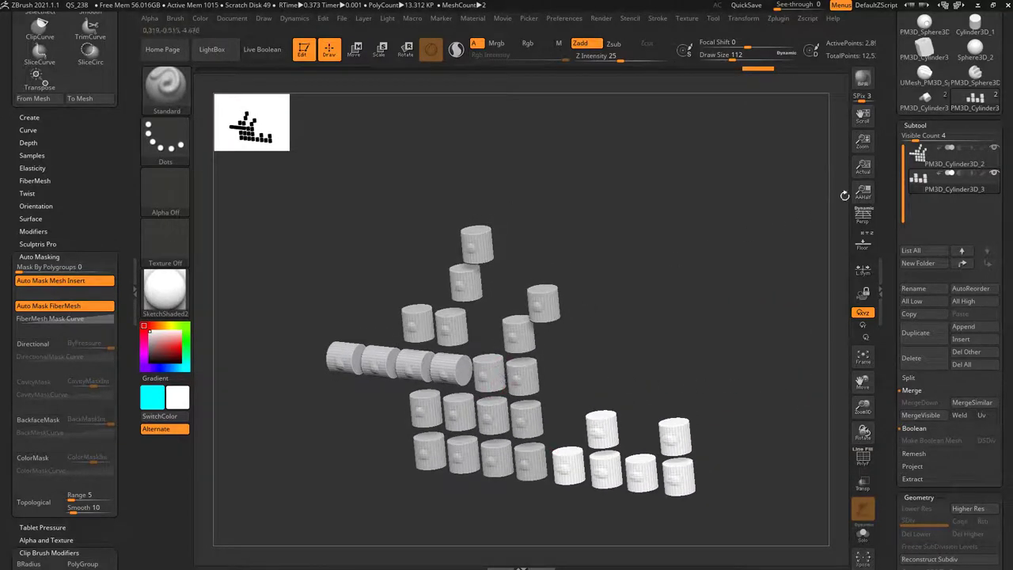
Step: Make PM3D_Cylinder3D_2 the active subtool and set the brush Draw Size to 212
click(944, 164)
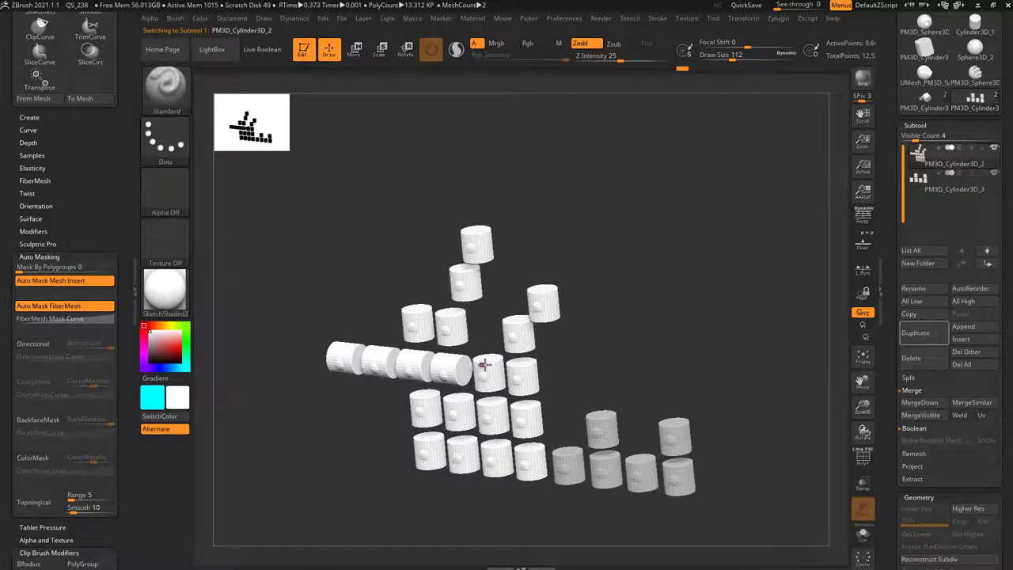
key(s)
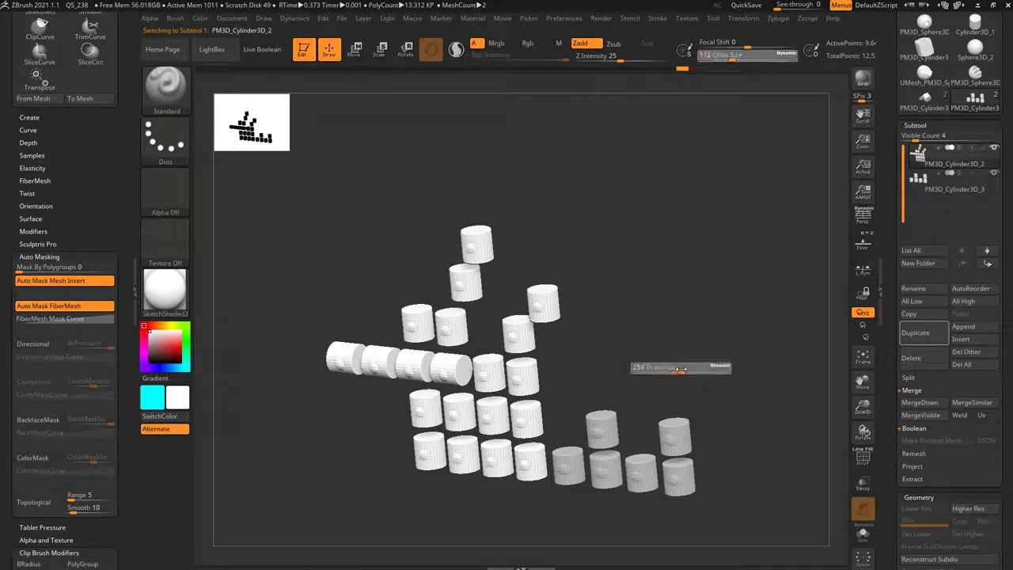
click(681, 369)
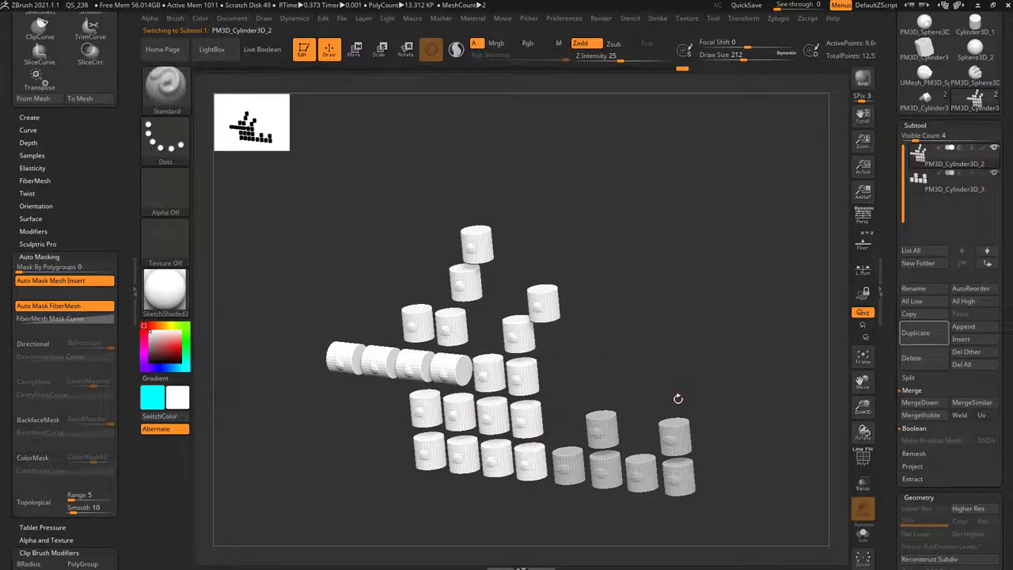
Step: Adjust the Inactive Subtool Dimming preference to about 0.67
click(567, 20)
click(573, 285)
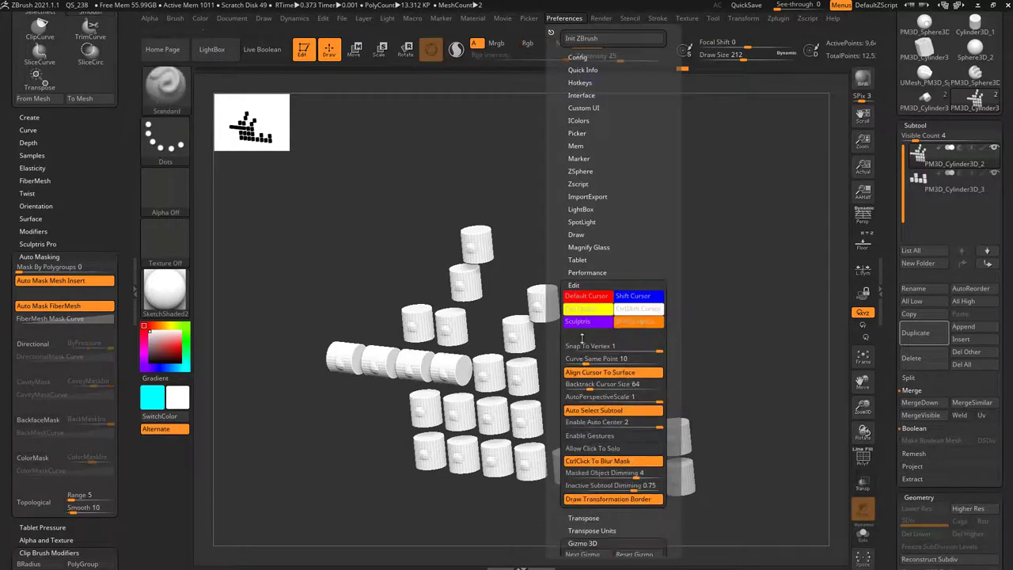
click(616, 486)
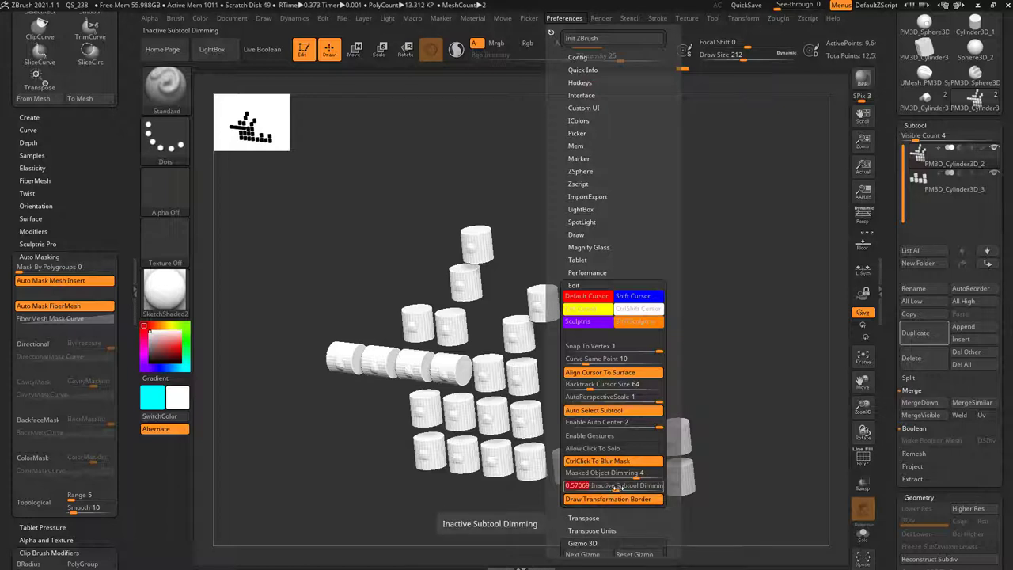
mouse_move(618, 488)
mouse_down()
mouse_move(650, 486)
mouse_move(629, 487)
mouse_up()
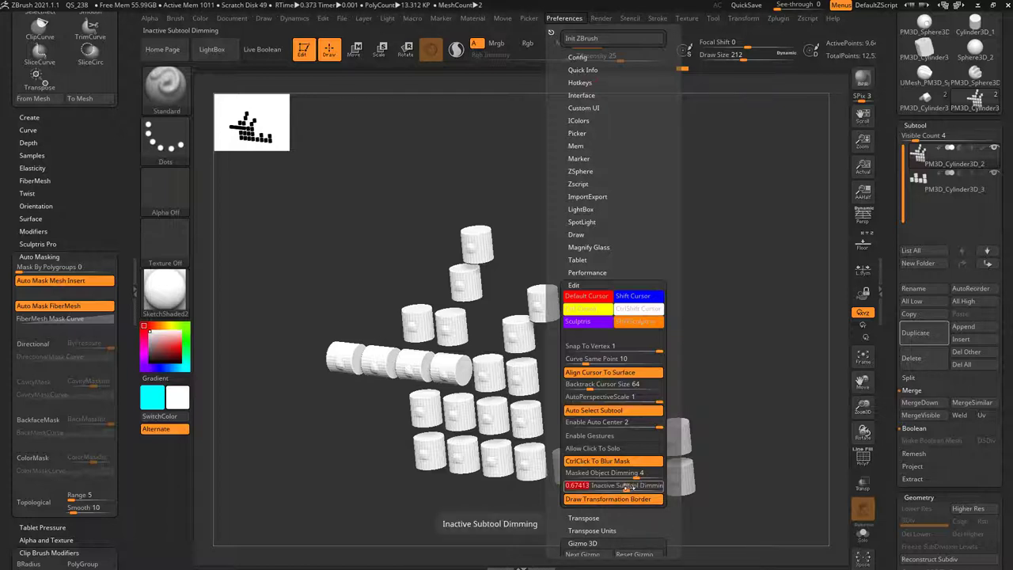
Step: Switch to PM3D_Cylinder3D_3 and back to PM3D_Cylinder3D_2 to compare the dimming of the inactive subtool
drag(784, 358, 764, 353)
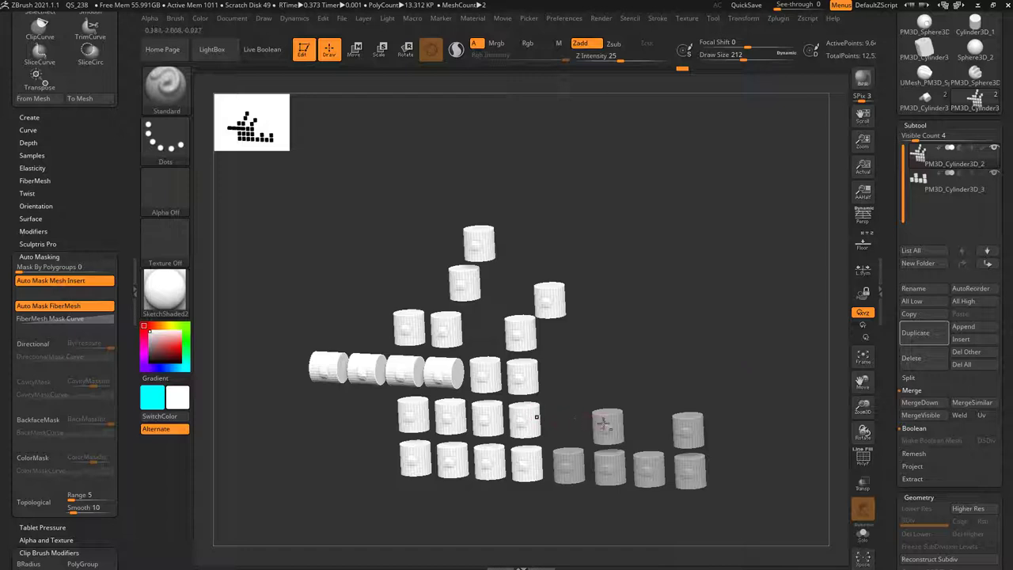
alt+click(605, 424)
alt+click(528, 421)
drag(612, 378, 639, 353)
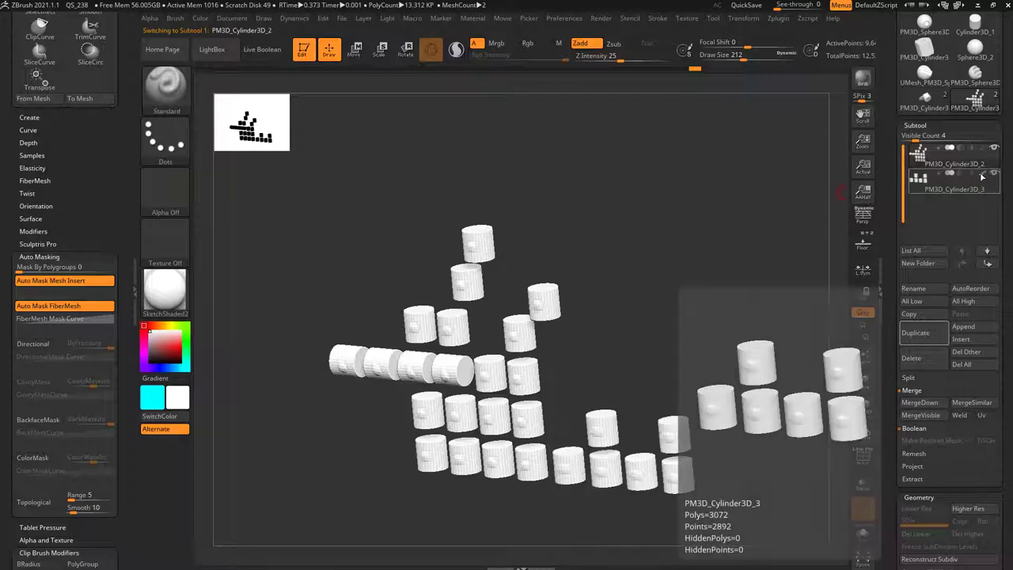
Step: Turn on polypaint for both cylinder subtools and switch the active subtool between them to check the dimming
shift+click(983, 148)
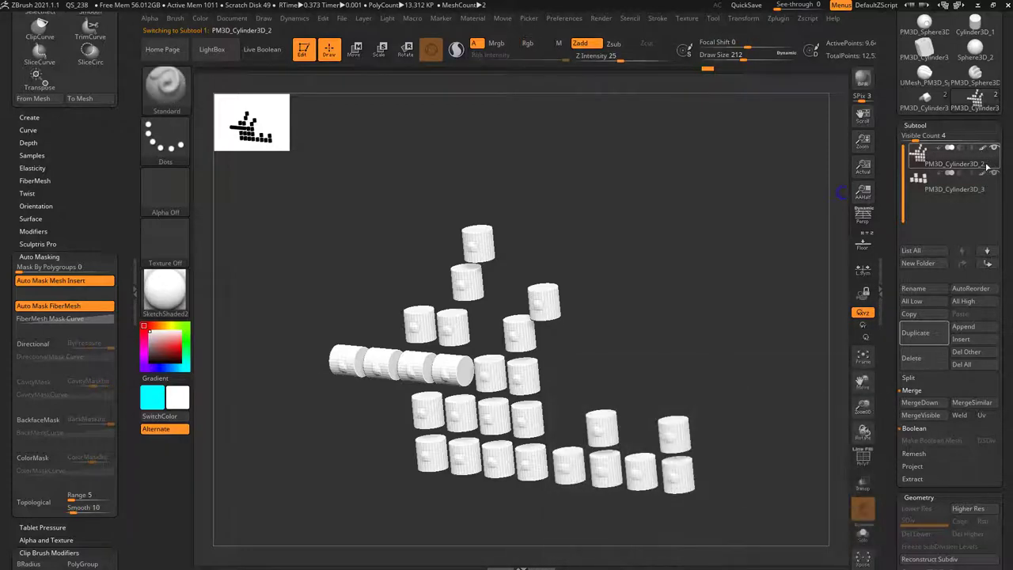
drag(672, 278, 680, 299)
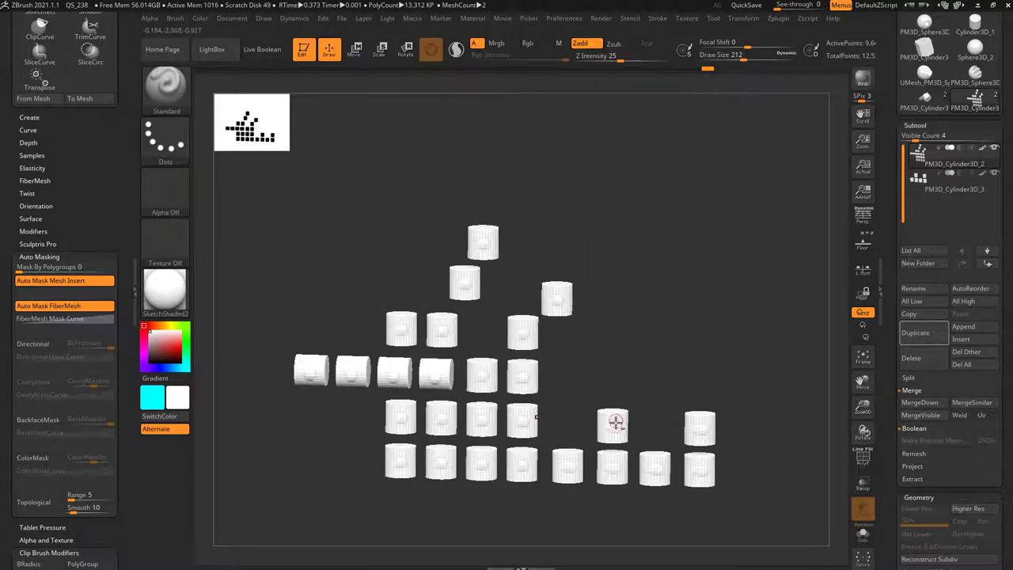
click(938, 188)
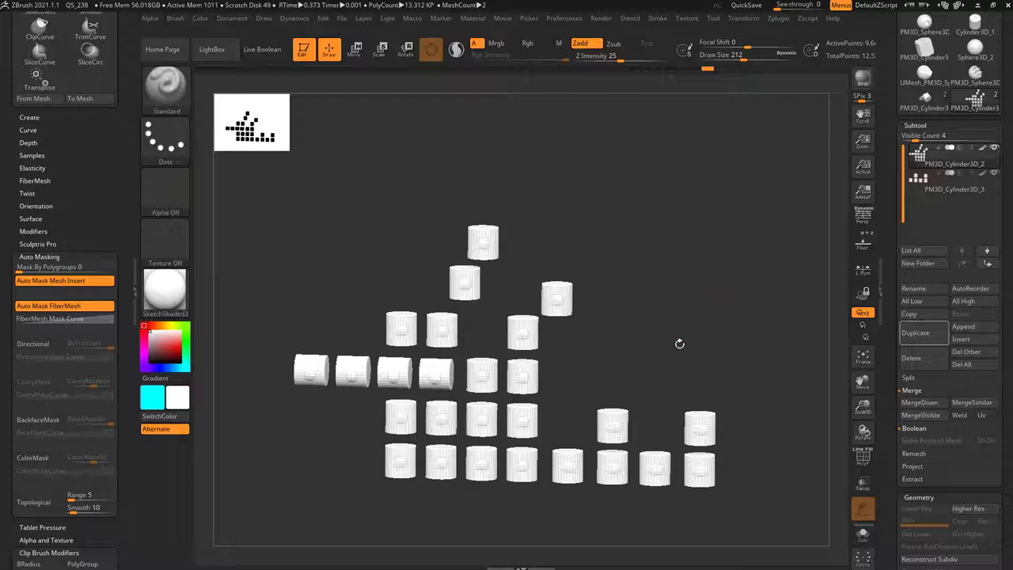
drag(678, 343, 584, 346)
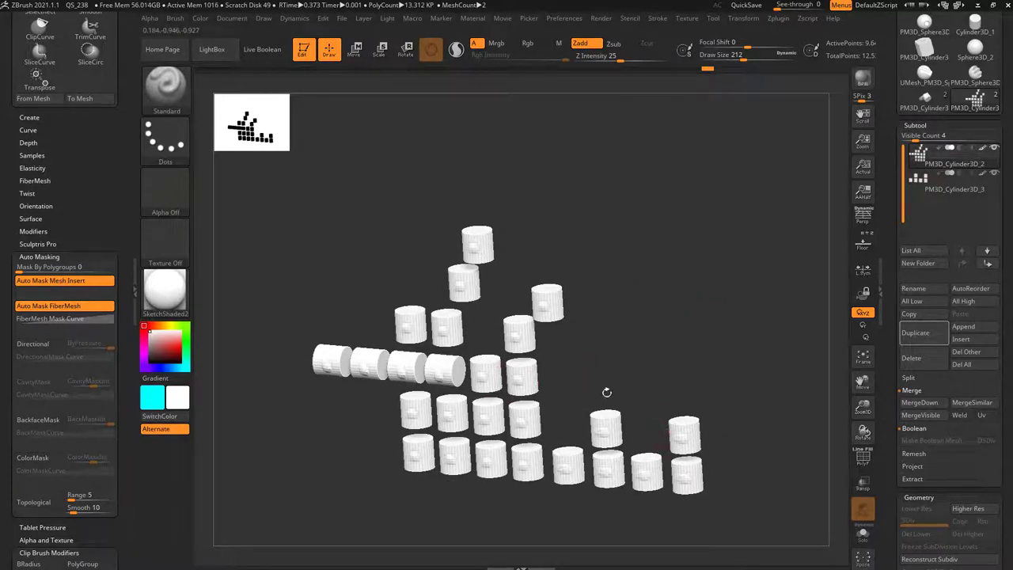
alt+click(595, 418)
alt+click(526, 380)
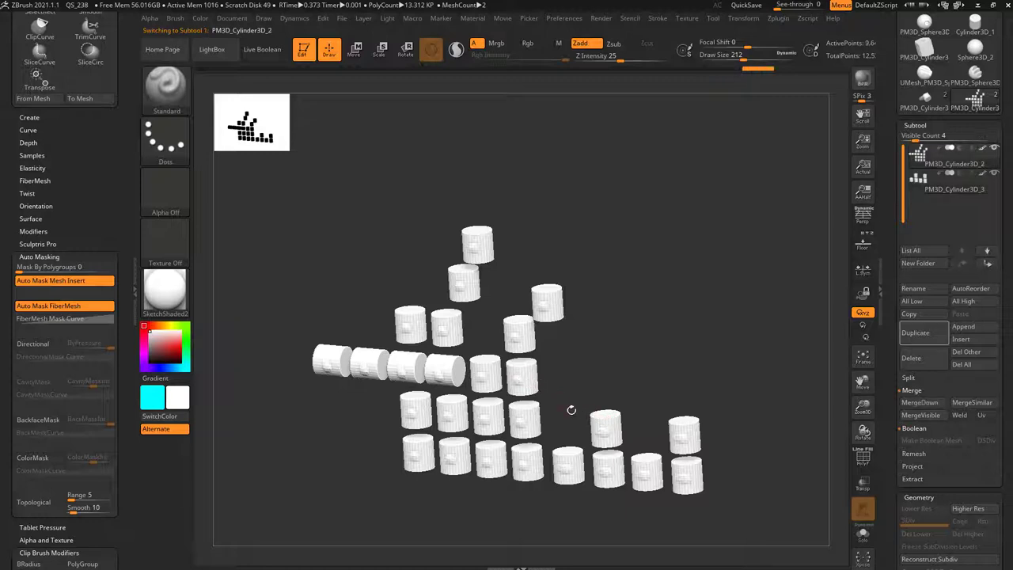
Step: Make PM3D_Cylinder3D_3 active and fill it with red (RGB 219, 0, 0)
alt+click(603, 424)
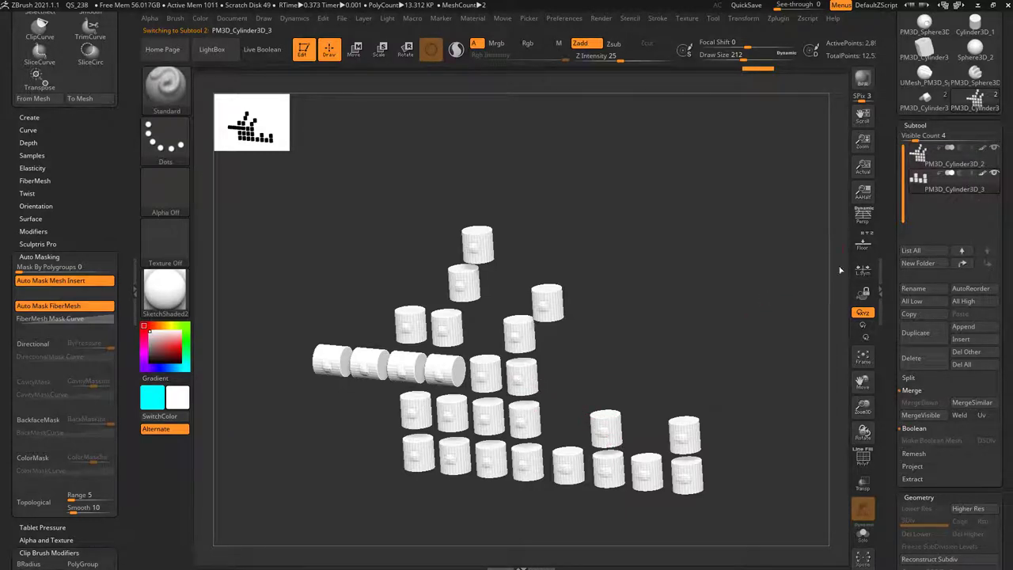
drag(156, 353, 181, 348)
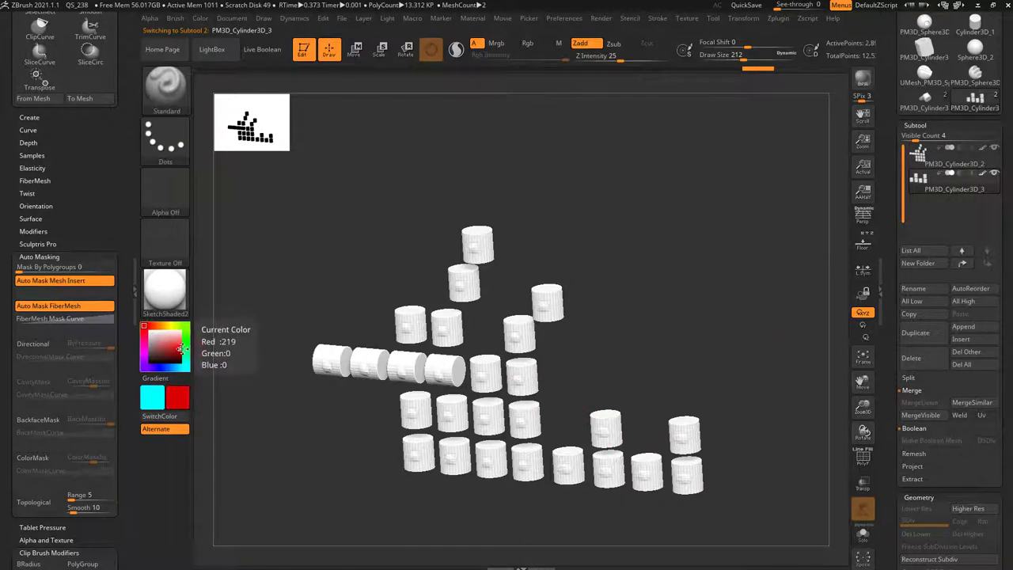
click(201, 19)
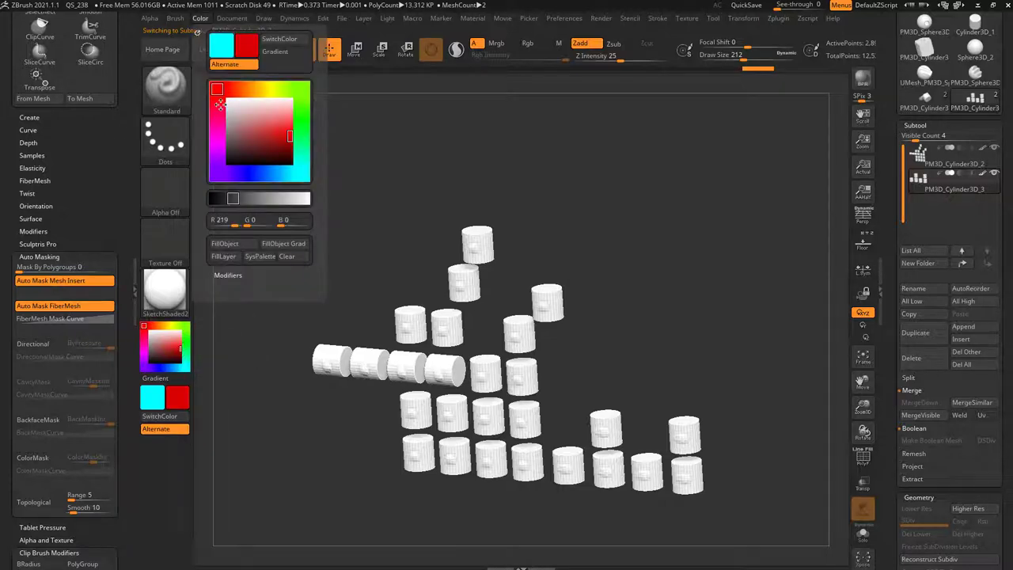
click(234, 246)
Step: Make PM3D_Cylinder3D_2 active and fill it with cyan (RGB 0, 251, 251)
alt+click(514, 330)
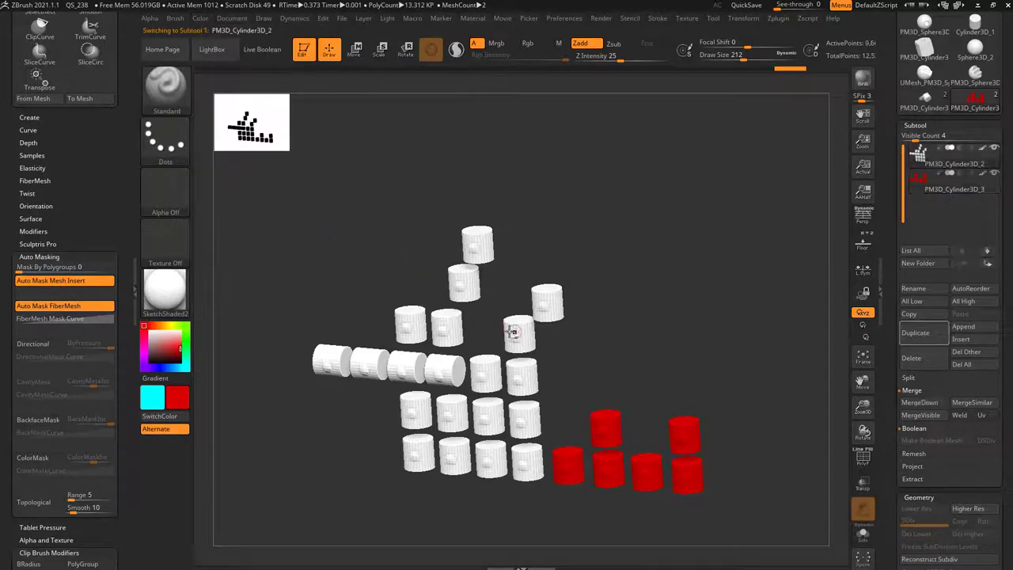
drag(177, 327, 186, 367)
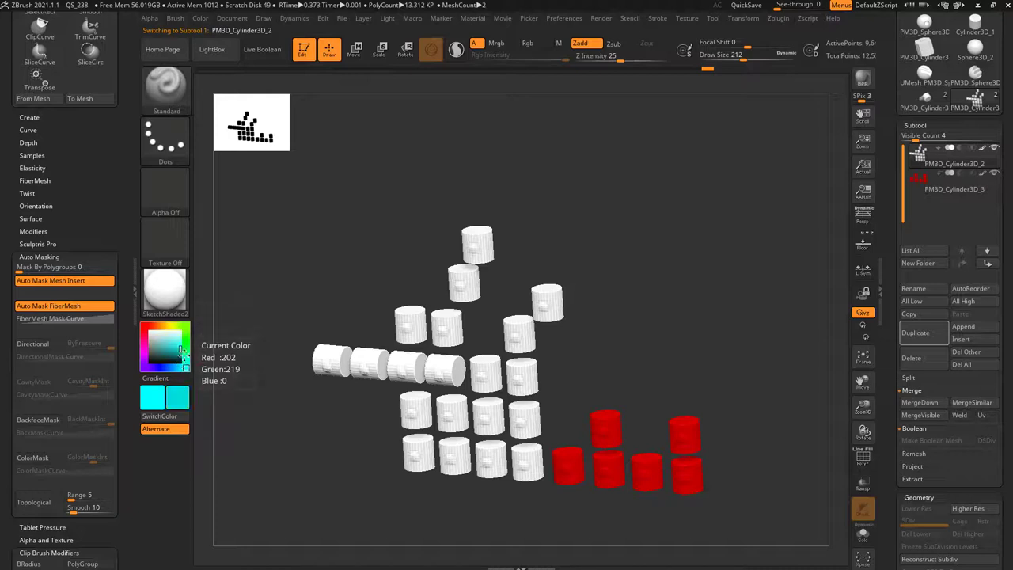
click(182, 346)
click(201, 18)
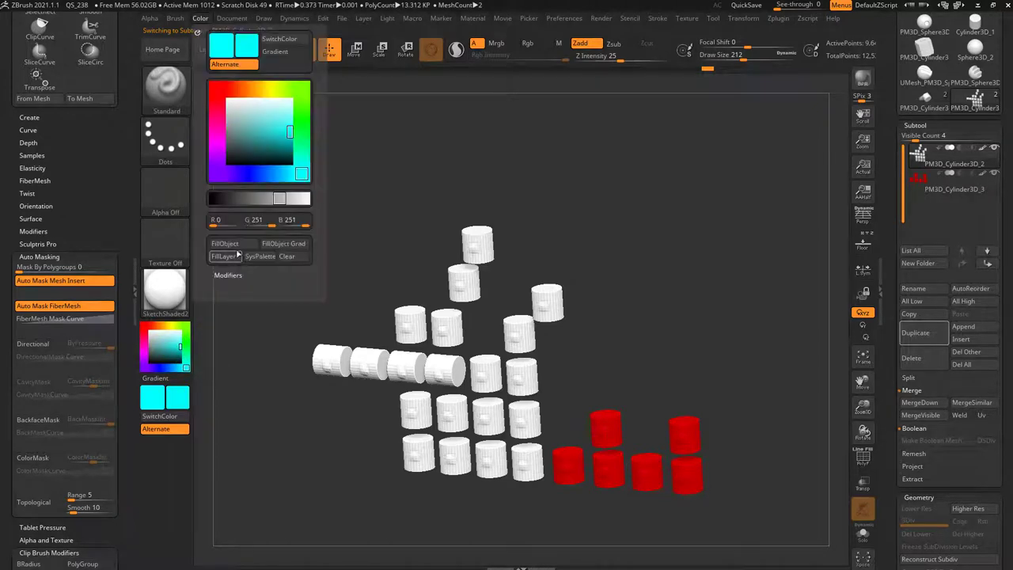
click(235, 246)
Step: Alternate the active subtool between the red and cyan cylinders to examine their dimming with polypaint on
alt+click(609, 425)
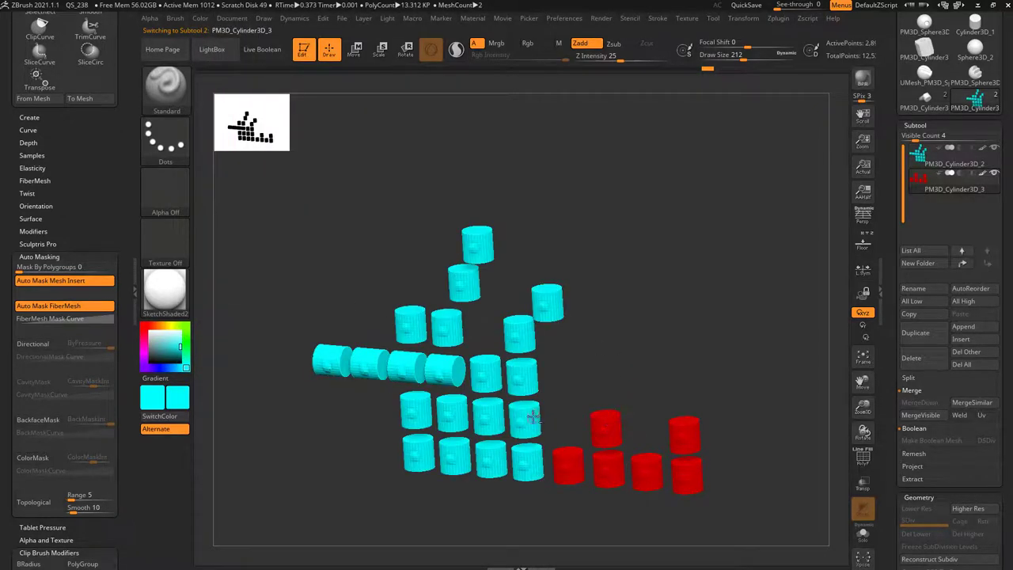
alt+click(544, 388)
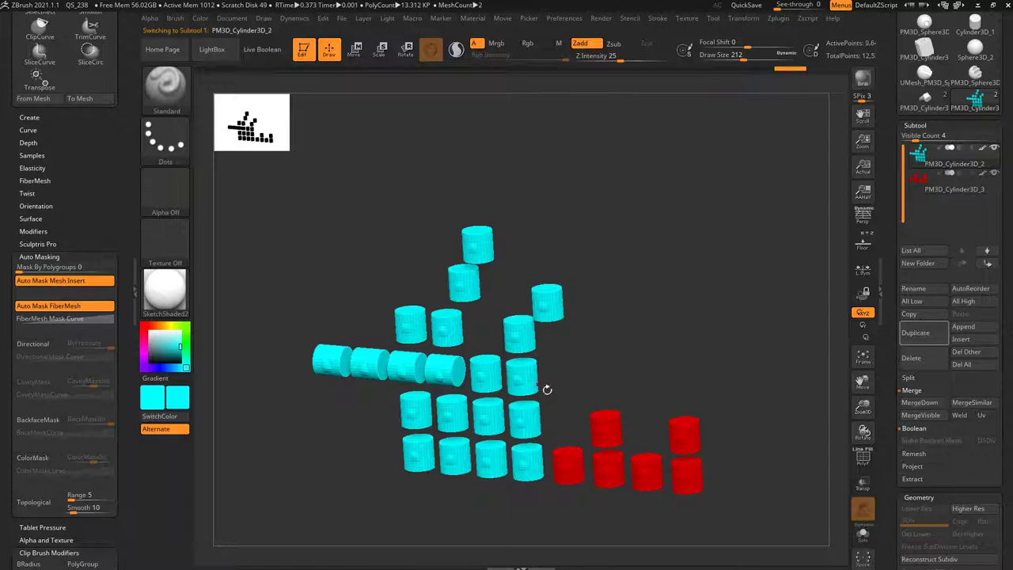
alt+click(603, 426)
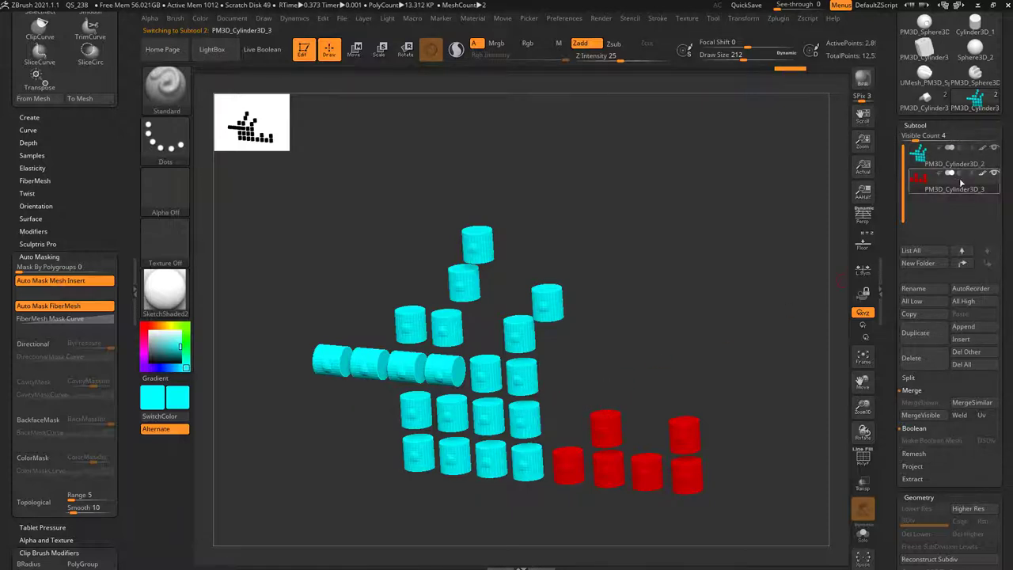
drag(789, 210, 540, 345)
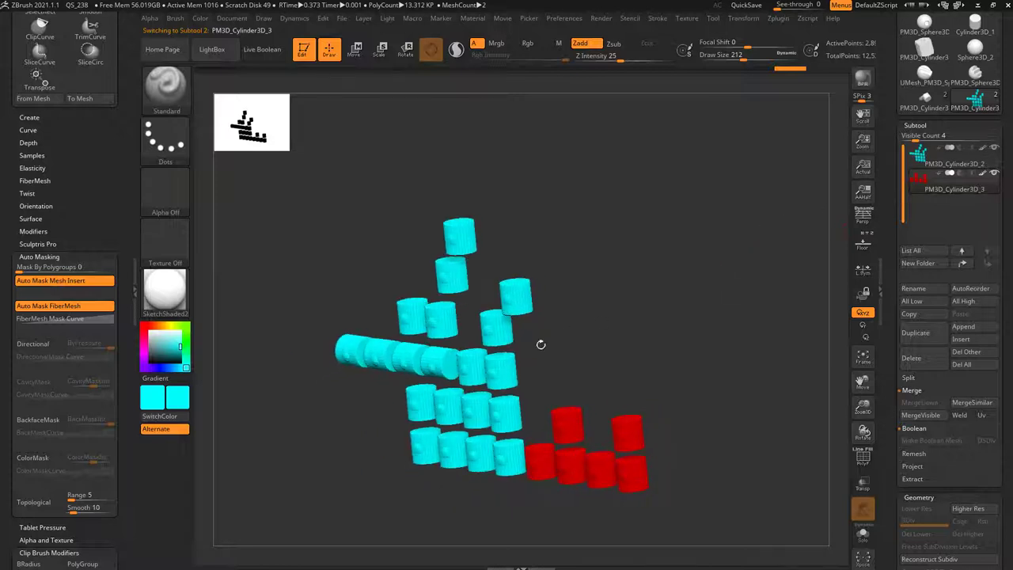
alt+click(512, 381)
alt+click(563, 414)
drag(640, 325, 648, 318)
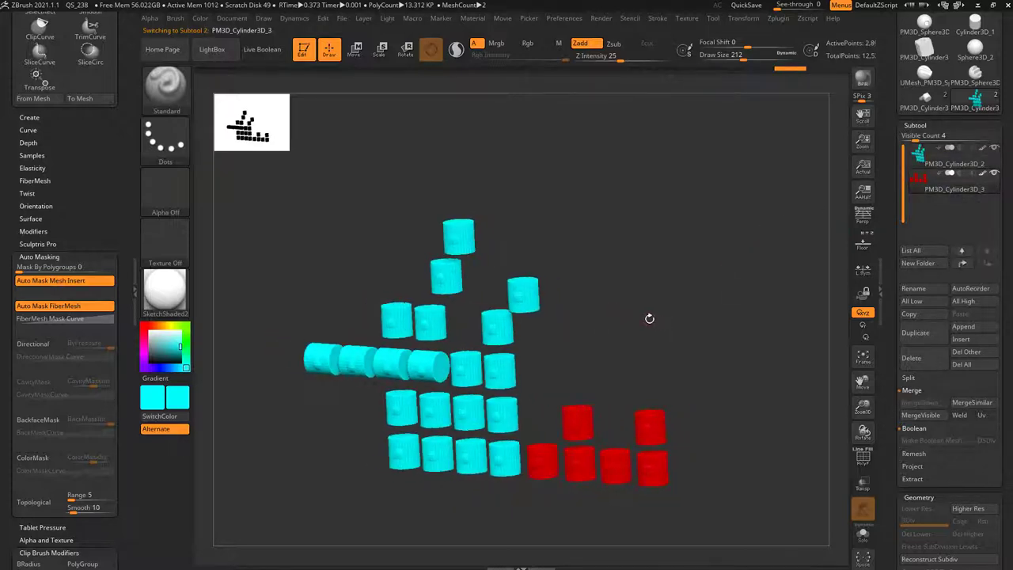
Step: Turn off polypaint for both subtools and alternate between them, leaving PM3D_Cylinder3D_2 active
shift+click(984, 174)
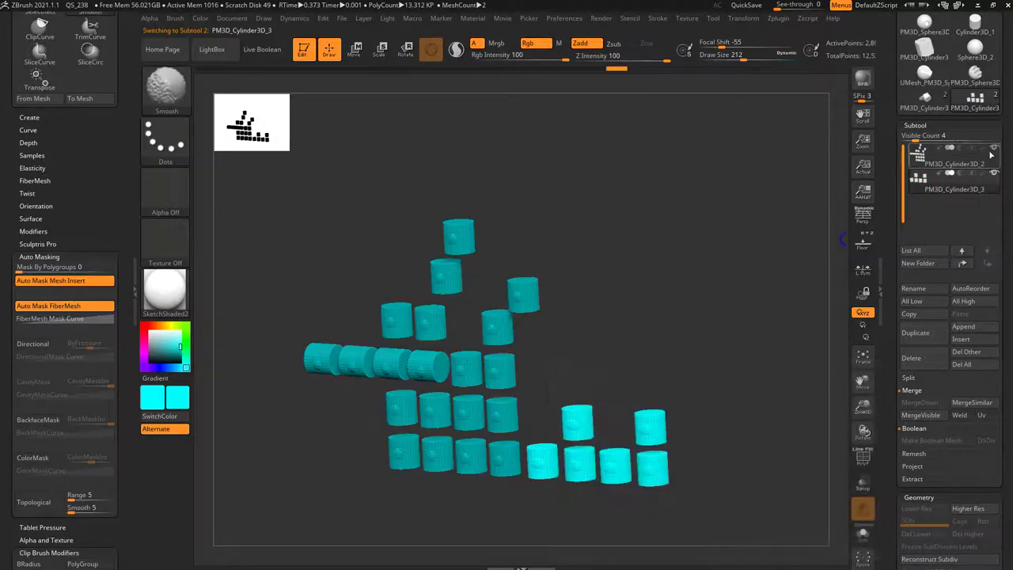
alt+click(508, 374)
alt+click(574, 421)
alt+click(514, 385)
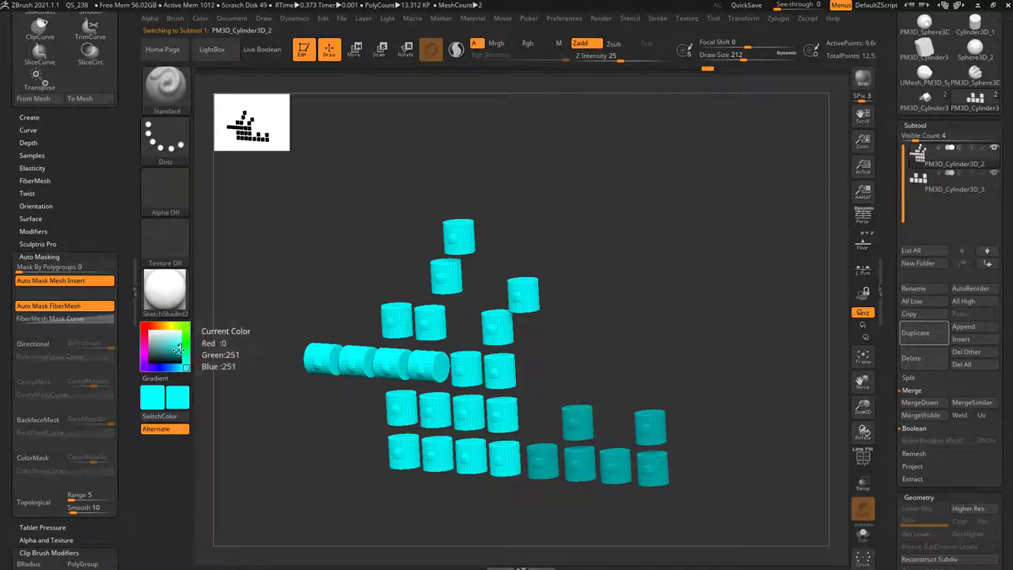
Step: Set the current color to white and the material to StartupMaterial
click(148, 330)
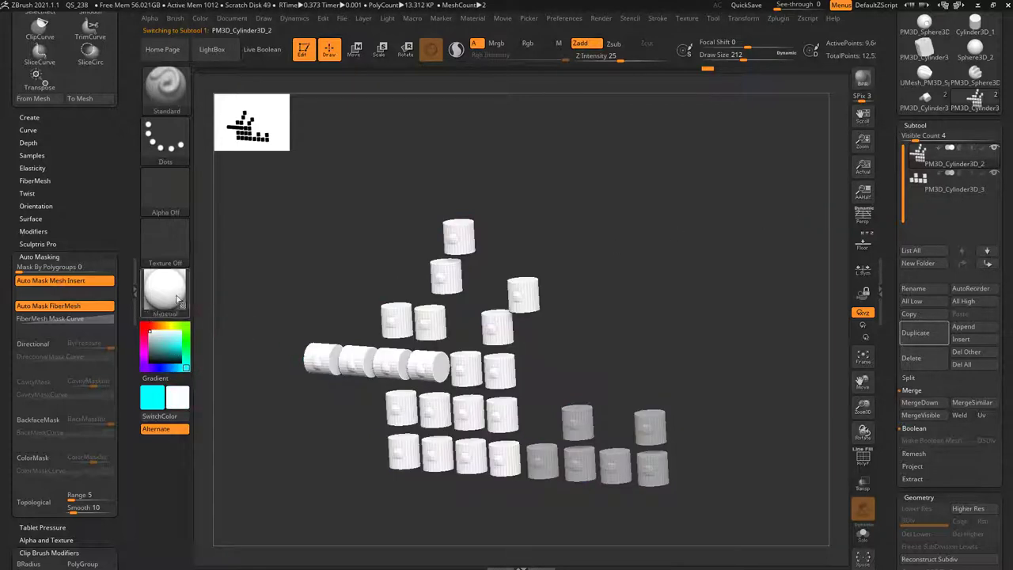
click(166, 293)
click(233, 251)
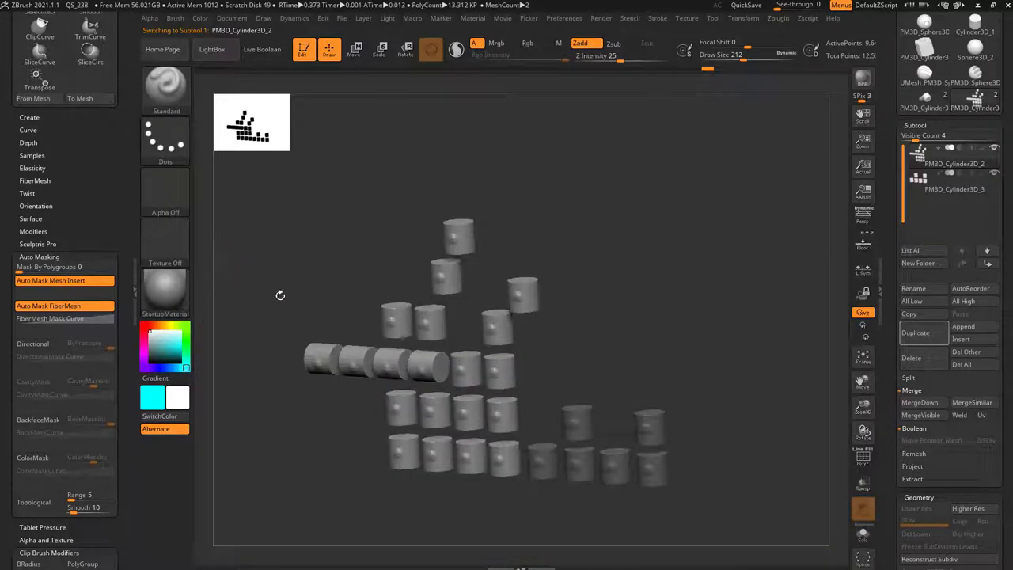
Step: Apply the MatCap Gray material and alternate between the two cylinder subtools to compare the dimming
click(165, 289)
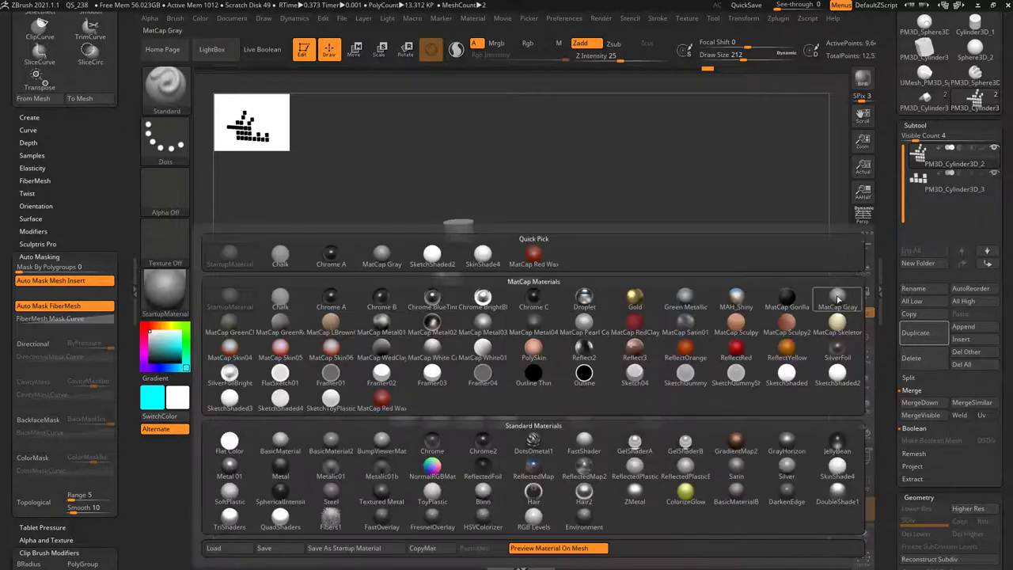
click(837, 298)
alt+click(576, 417)
alt+click(507, 379)
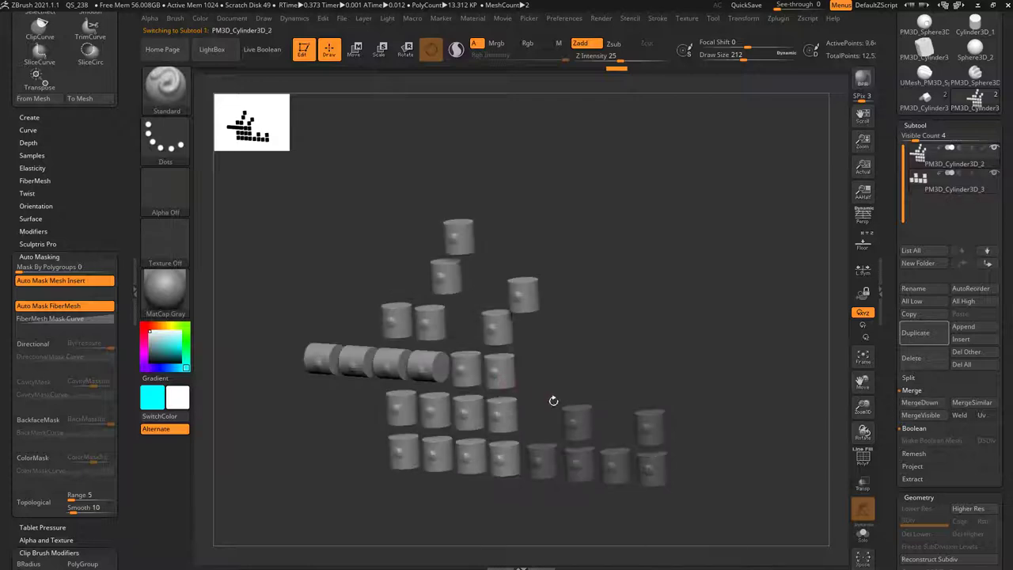
alt+click(571, 413)
alt+click(508, 380)
Step: Turn on the PolyFrame display and switch the material to SkinShade4
drag(750, 344, 775, 332)
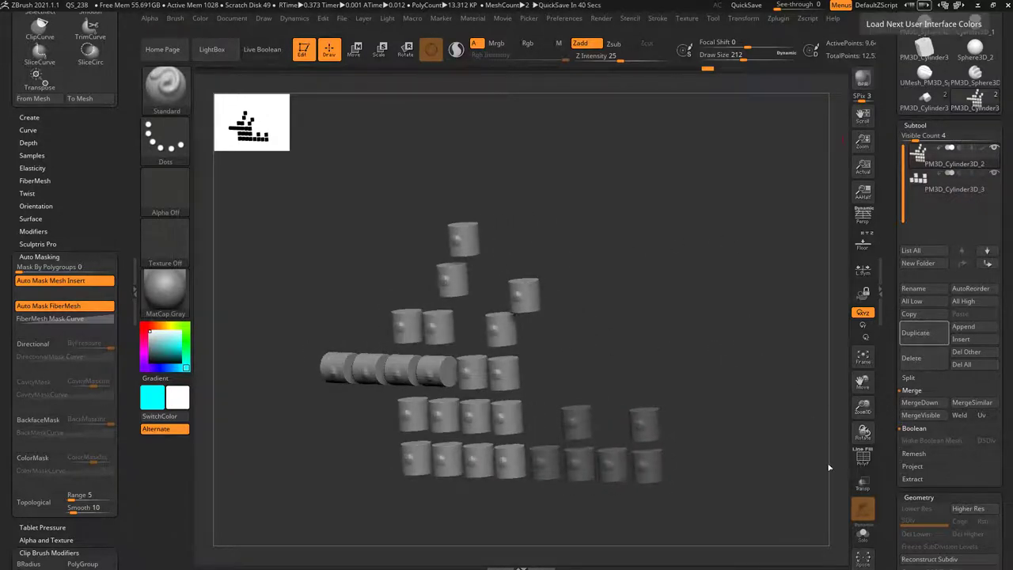
click(859, 461)
shift+drag(633, 280, 667, 298)
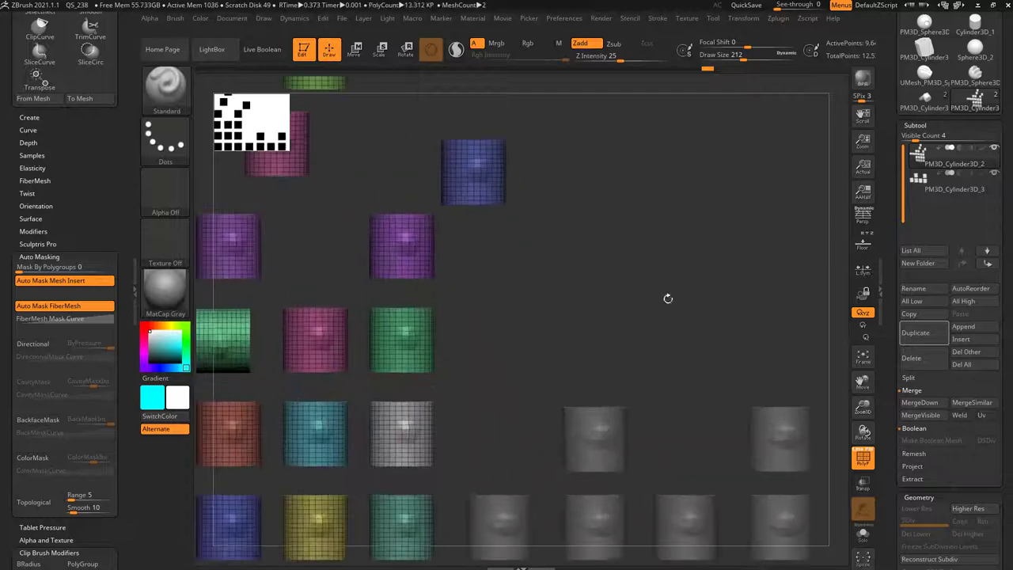
alt+drag(620, 171, 723, 372)
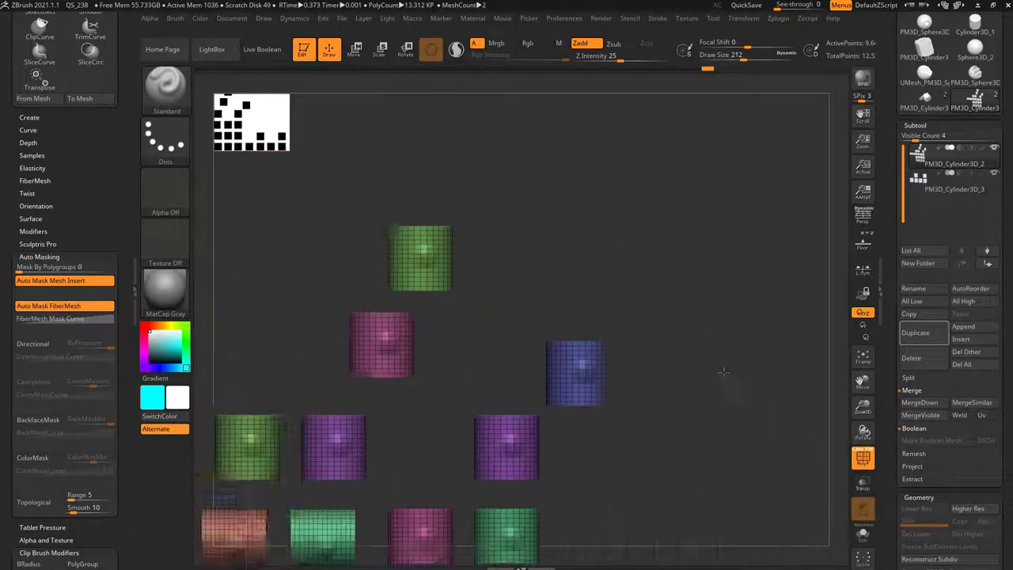
click(164, 289)
click(837, 466)
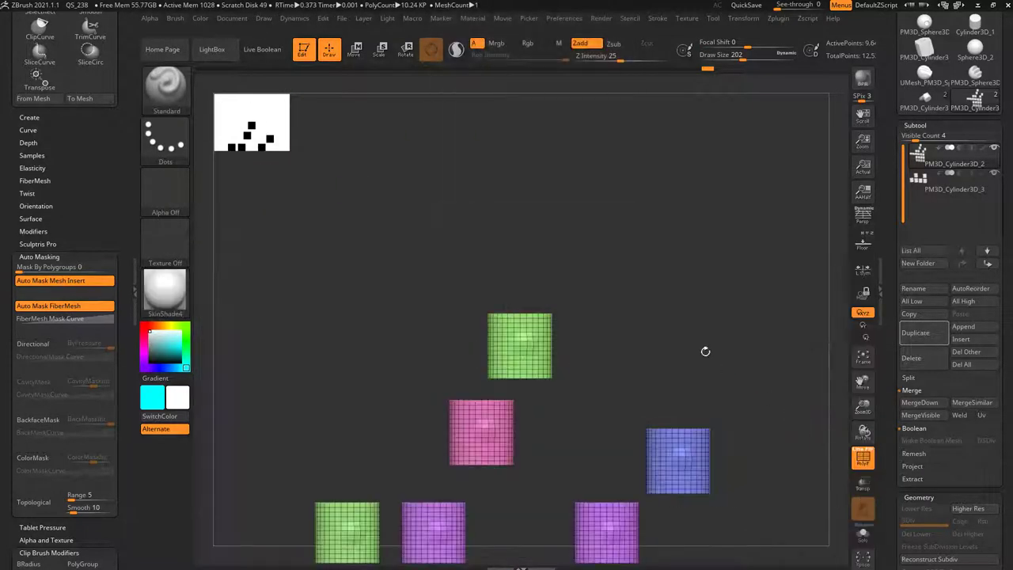
Step: Try masking the upper part of the topmost green cylinder, then clear the mask
mouse_move(643, 330)
alt+mouse_down()
mouse_move(514, 163)
mouse_move(685, 369)
mouse_move(643, 344)
alt+mouse_up()
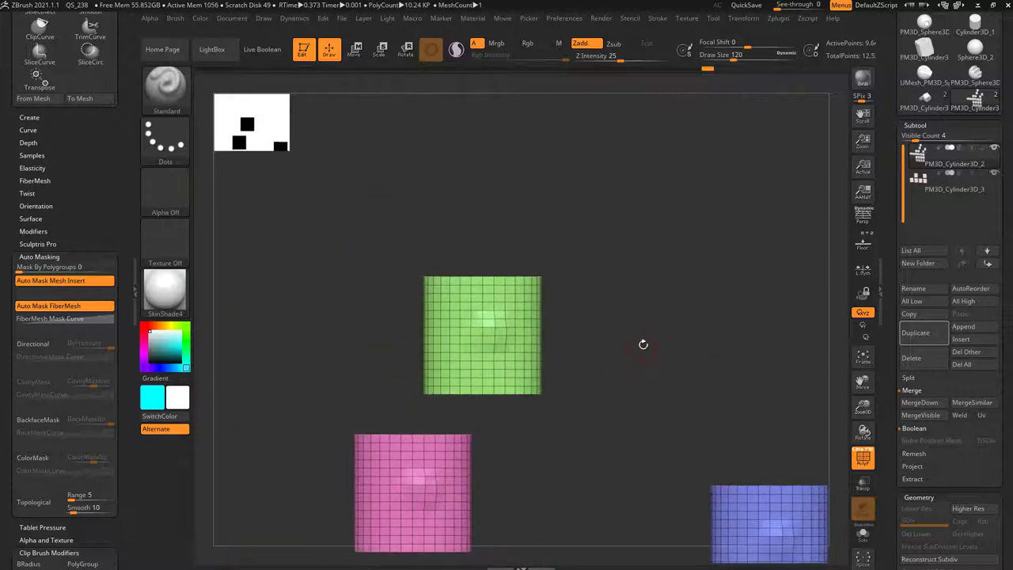
ctrl+drag(379, 238, 614, 373)
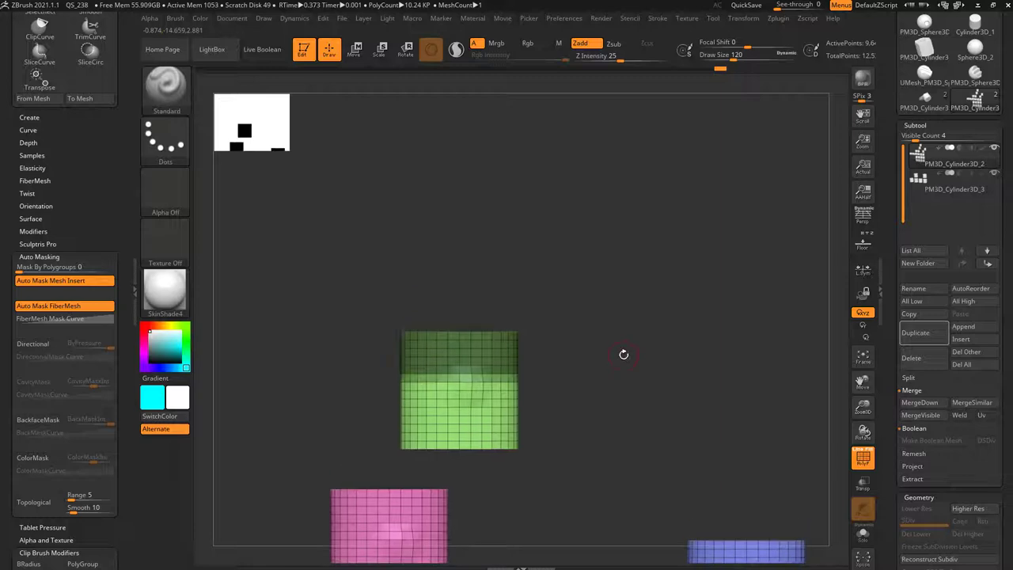
mouse_move(556, 119)
alt+mouse_down()
mouse_move(576, 333)
mouse_move(544, 108)
alt+mouse_up()
alt+drag(700, 380, 565, 133)
ctrl+click(658, 208)
mouse_move(658, 206)
mouse_down()
mouse_move(619, 224)
mouse_move(651, 179)
mouse_move(722, 238)
mouse_up()
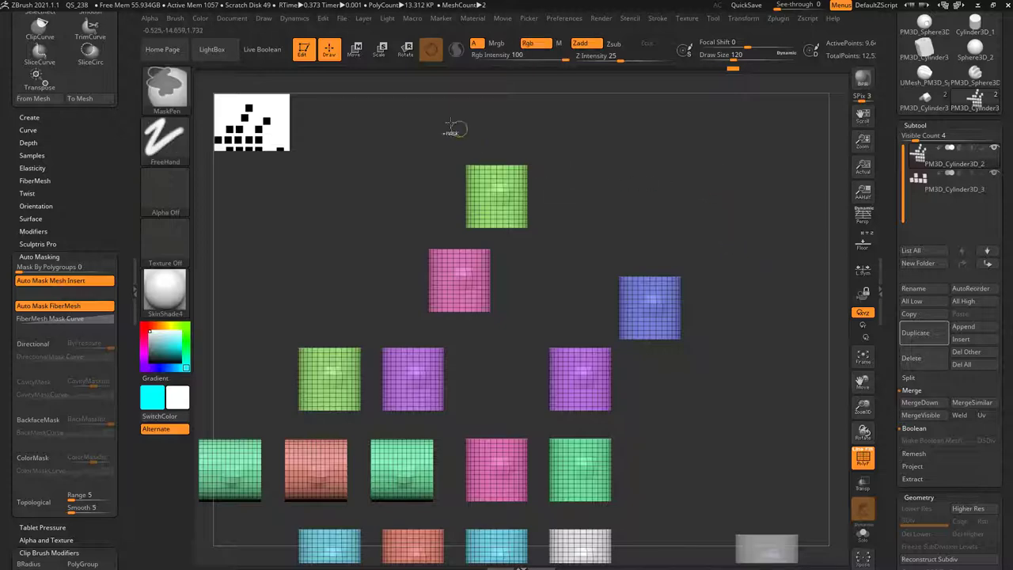
Step: Mask the upper half of the topmost green cylinder, invert the mask and switch to Move mode
mouse_move(510, 147)
ctrl+mouse_down()
mouse_move(575, 201)
mouse_move(588, 181)
mouse_move(462, 108)
mouse_move(659, 322)
ctrl+mouse_up()
ctrl+click(561, 198)
key(w)
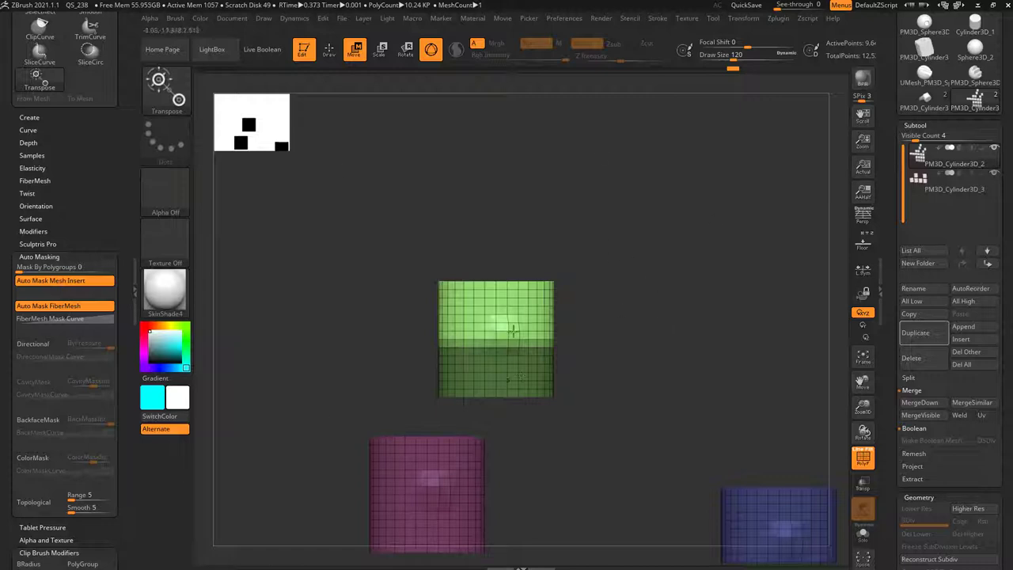
Step: Place the gizmo on the top cap of the partly masked green cylinder, and centre it on the unmasked area
right_drag(513, 331, 612, 273)
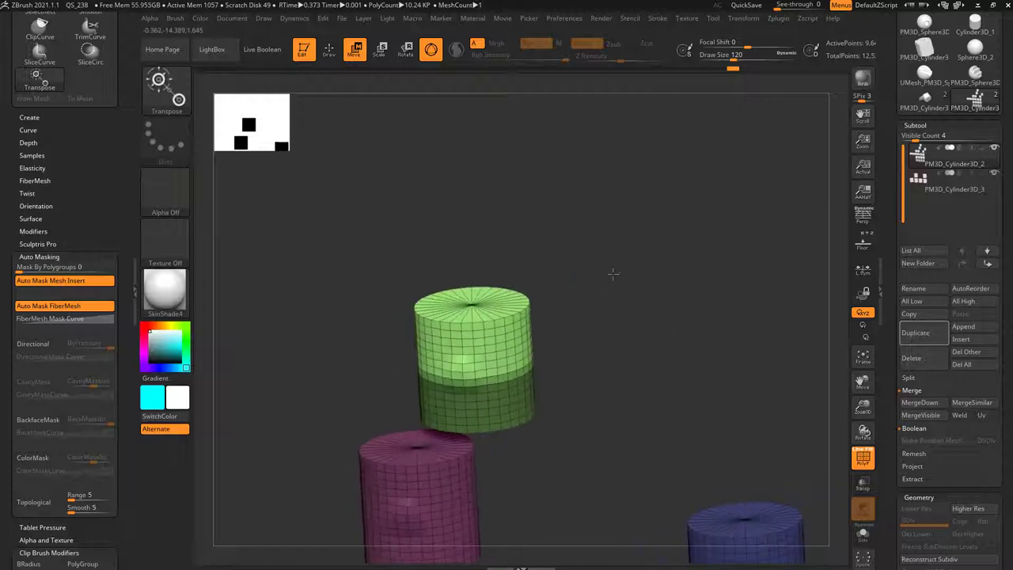
alt+click(482, 299)
right_drag(674, 336, 606, 274)
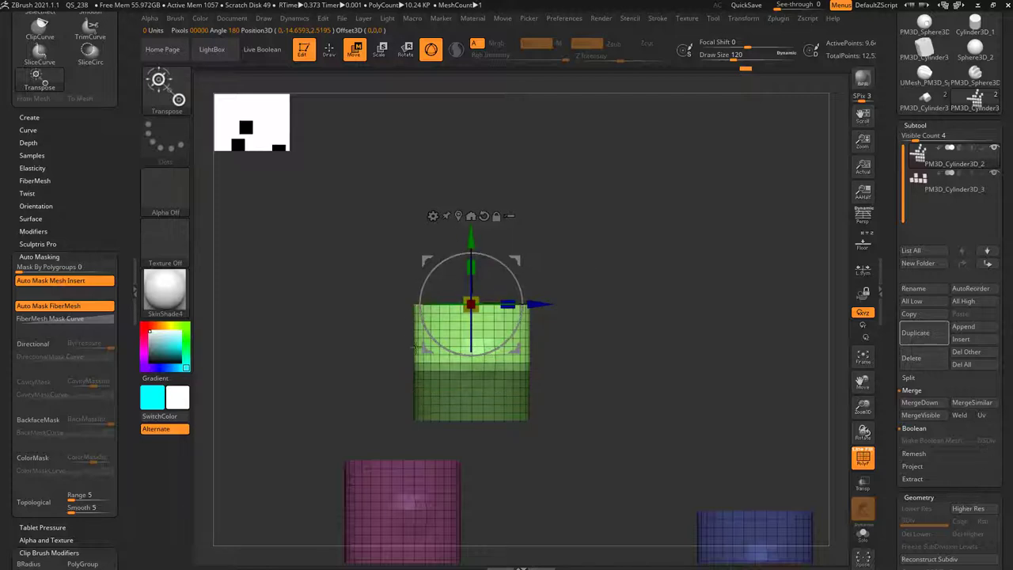
click(457, 215)
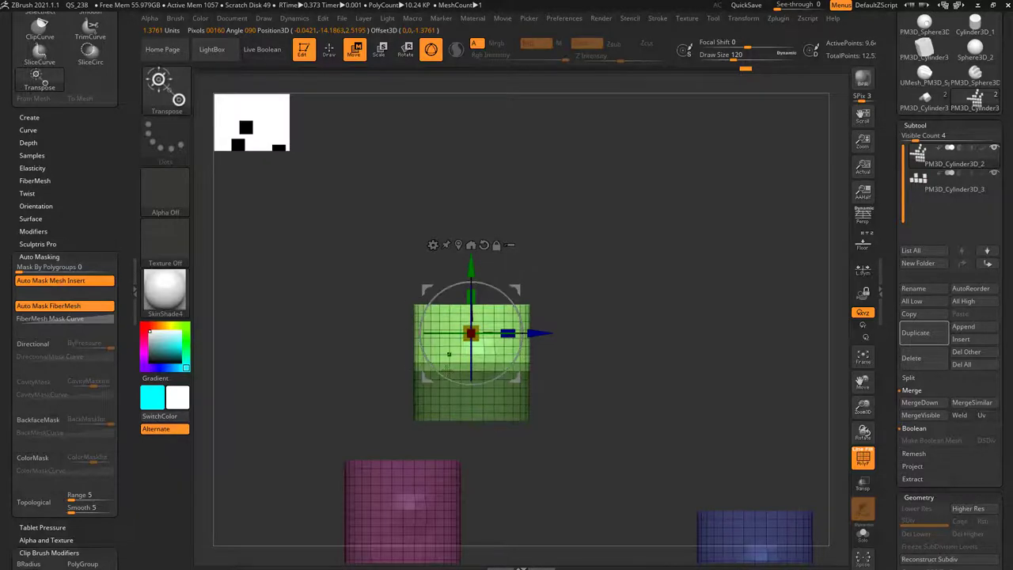
Step: Clear the mask and centre the gizmo on the whole coloured cylinder subtool
ctrl+right_drag(631, 320, 648, 155)
ctrl+drag(651, 157, 691, 197)
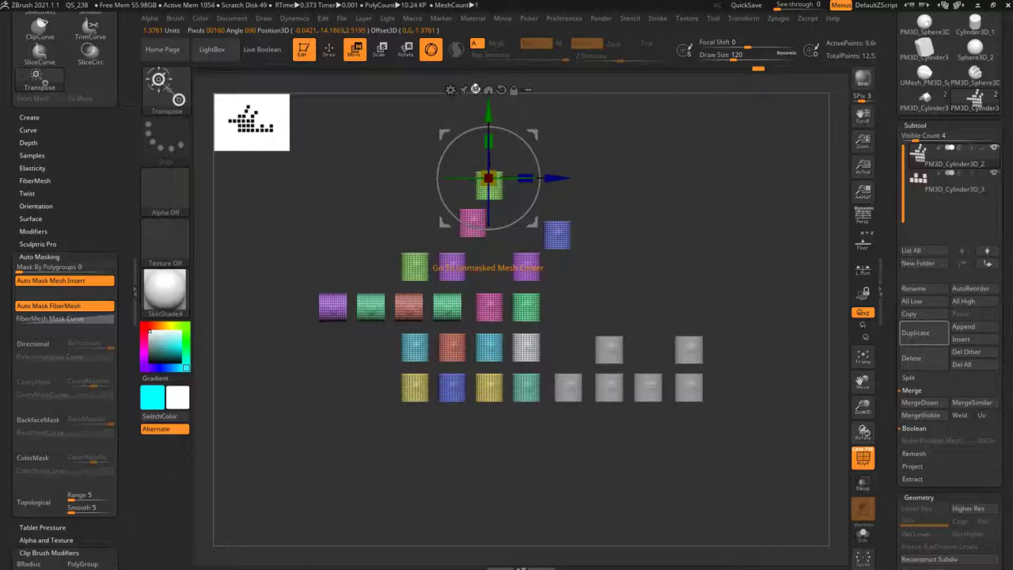
click(474, 89)
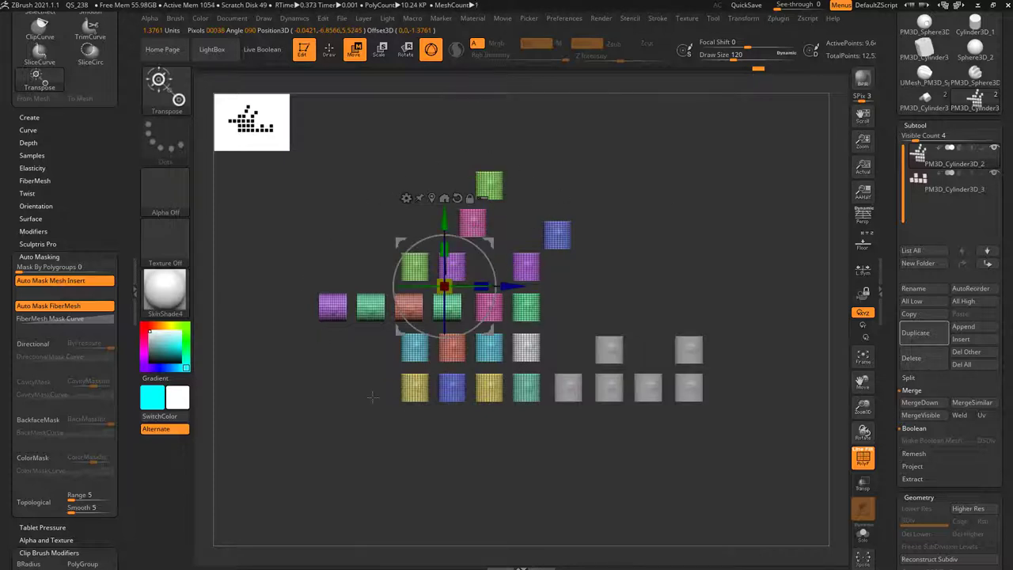
Step: Mask every polygroup except the upper blue cylinder and centre the gizmo on that cylinder
right_drag(613, 241, 554, 222)
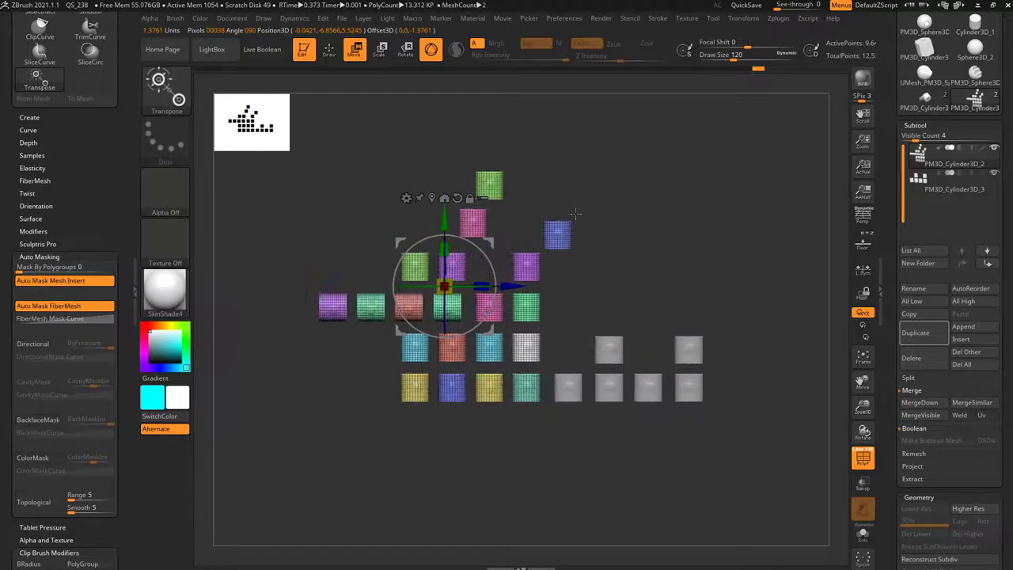
key(q)
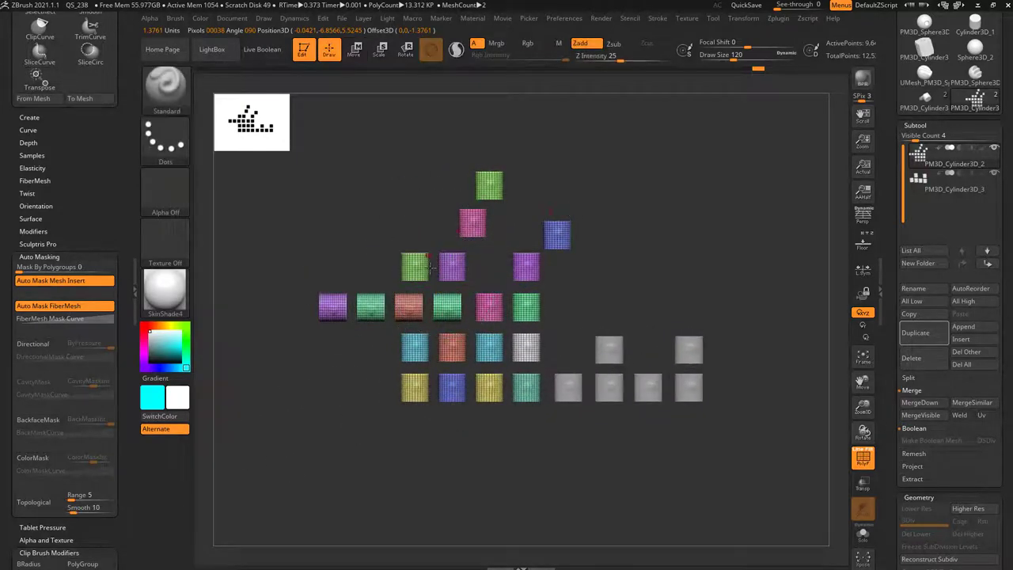
key(w)
alt+right_drag(569, 206, 555, 225)
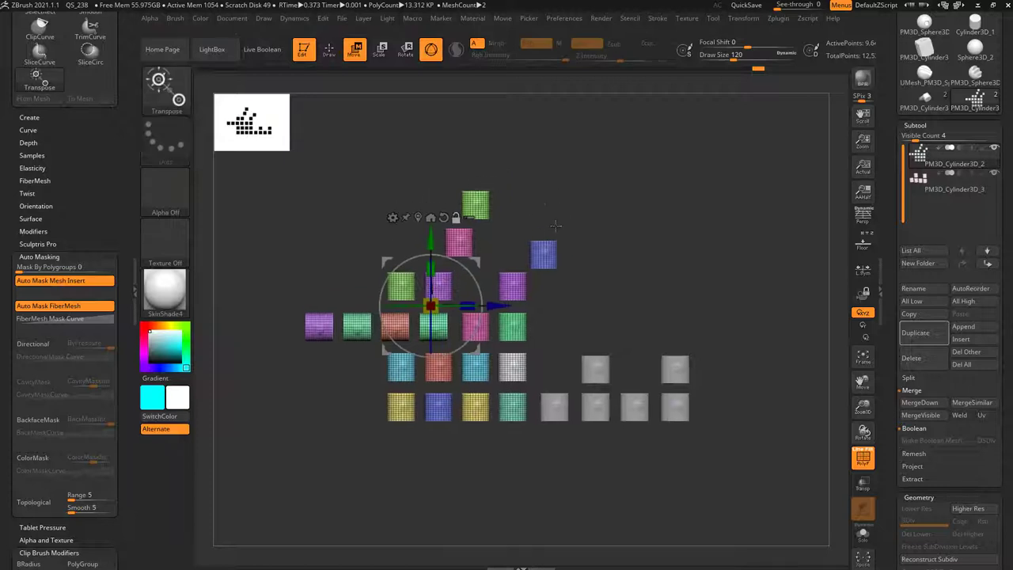
ctrl+shift+click(546, 253)
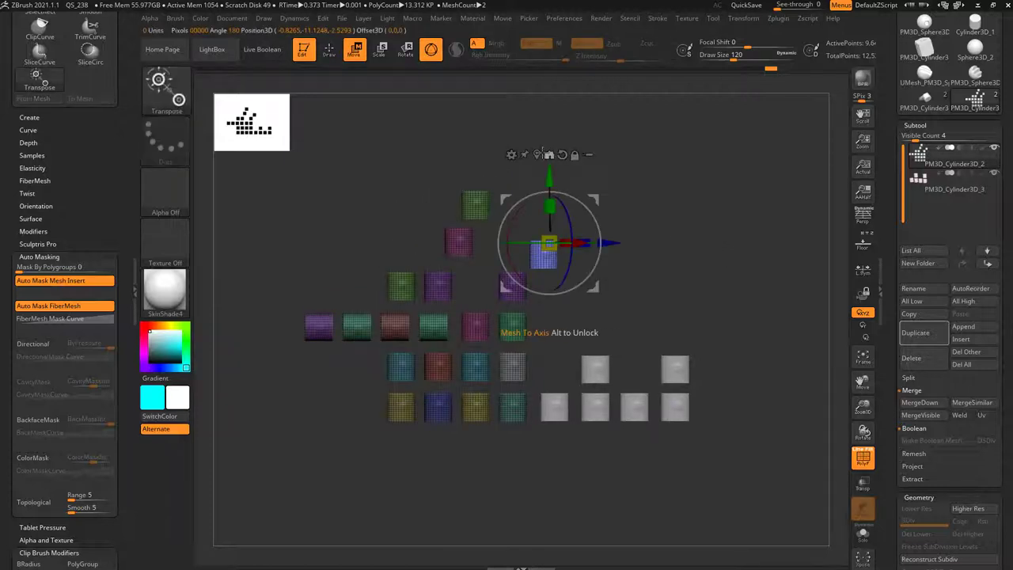
click(539, 154)
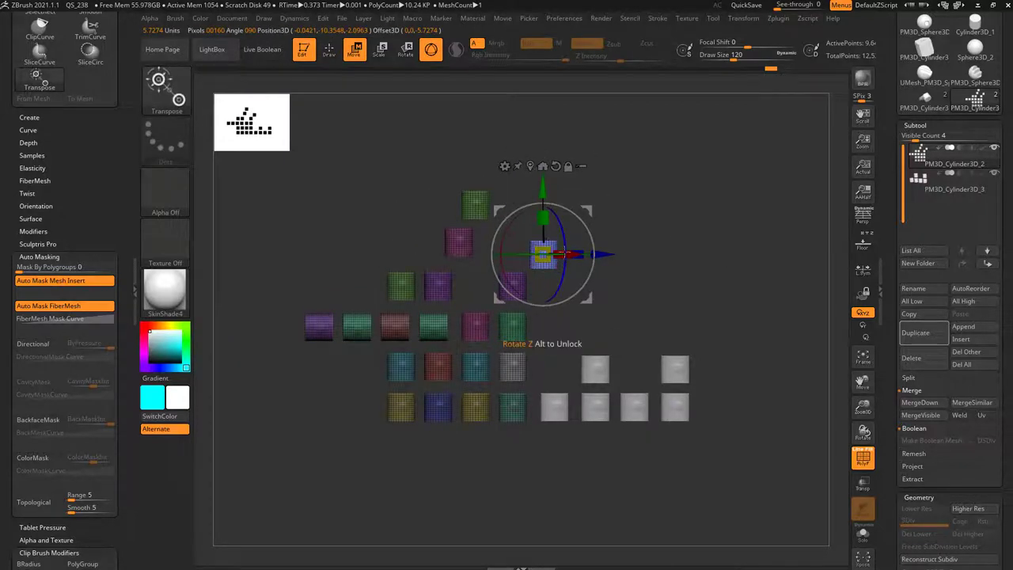
Step: Mask the lower part of the blue cylinder, then centre the gizmo on its unmasked upper part and reset its orientation
alt+drag(689, 215, 703, 352)
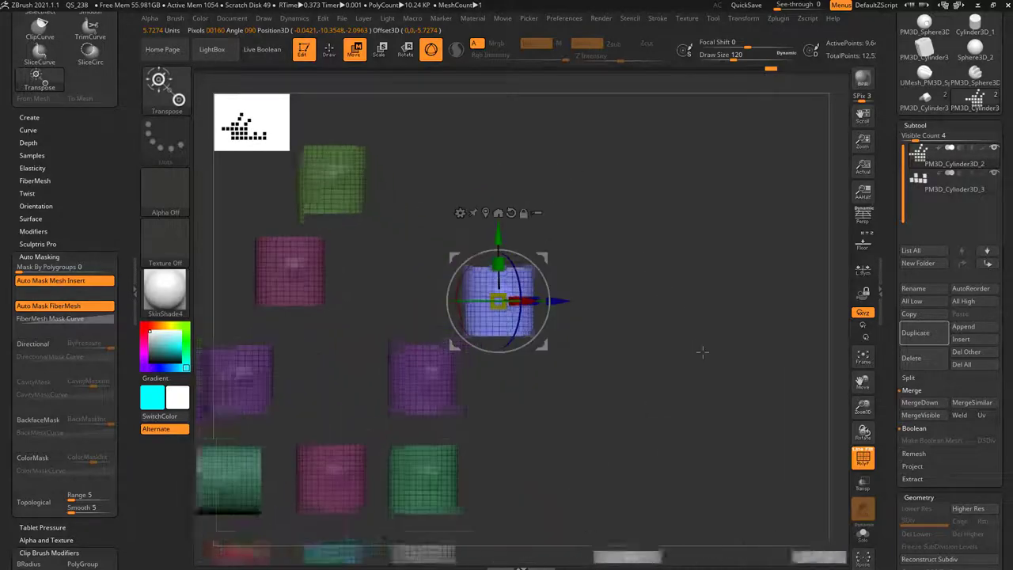
alt+drag(658, 240, 694, 312)
mouse_move(669, 455)
ctrl+mouse_down()
mouse_move(499, 407)
mouse_move(402, 367)
mouse_move(398, 341)
ctrl+mouse_up()
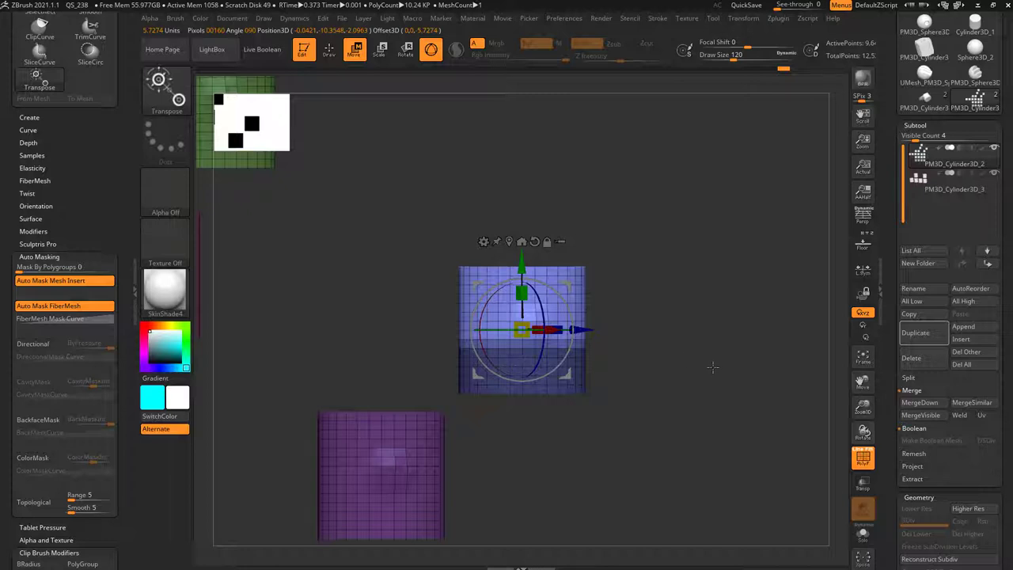
click(509, 242)
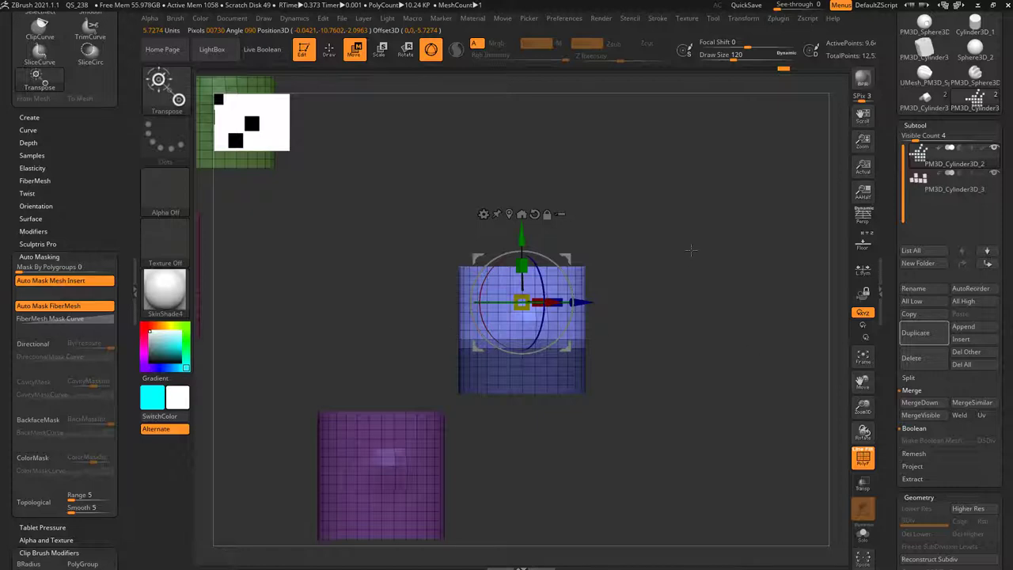
drag(691, 250, 661, 284)
alt+click(534, 215)
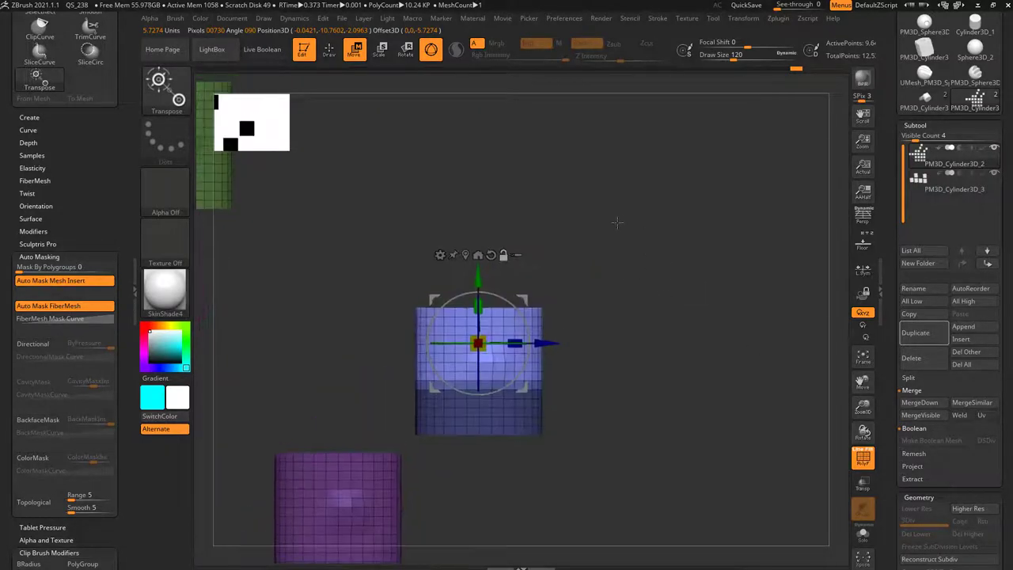
Step: Extrude the unmasked upper part of the blue cylinder upward along the green axis in successive pulls to form a tall column
ctrl+drag(478, 280, 478, 156)
mouse_move(622, 163)
alt+mouse_down()
mouse_move(599, 310)
mouse_move(515, 334)
alt+mouse_up()
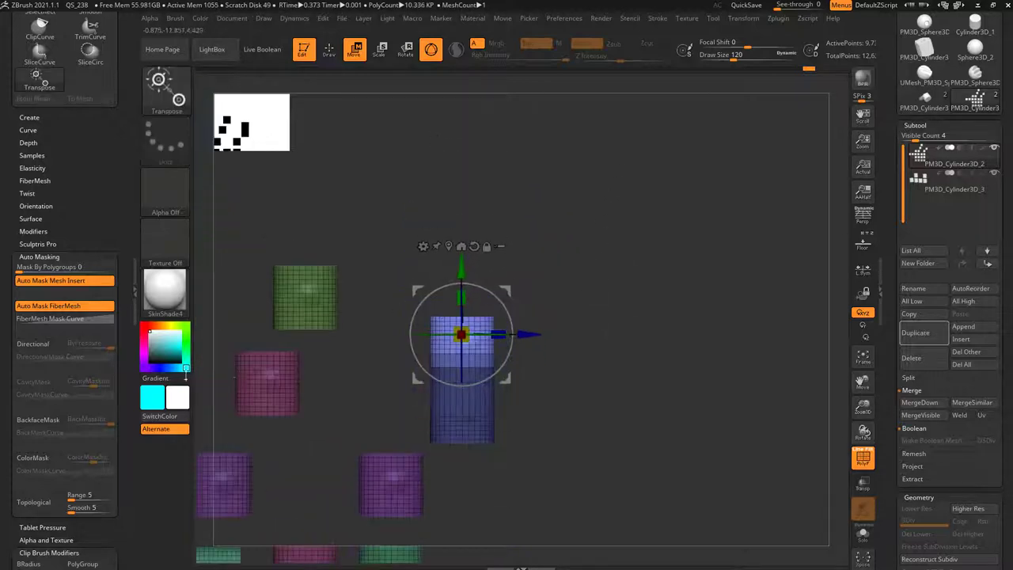
alt+drag(528, 229, 562, 264)
ctrl+drag(495, 310, 495, 296)
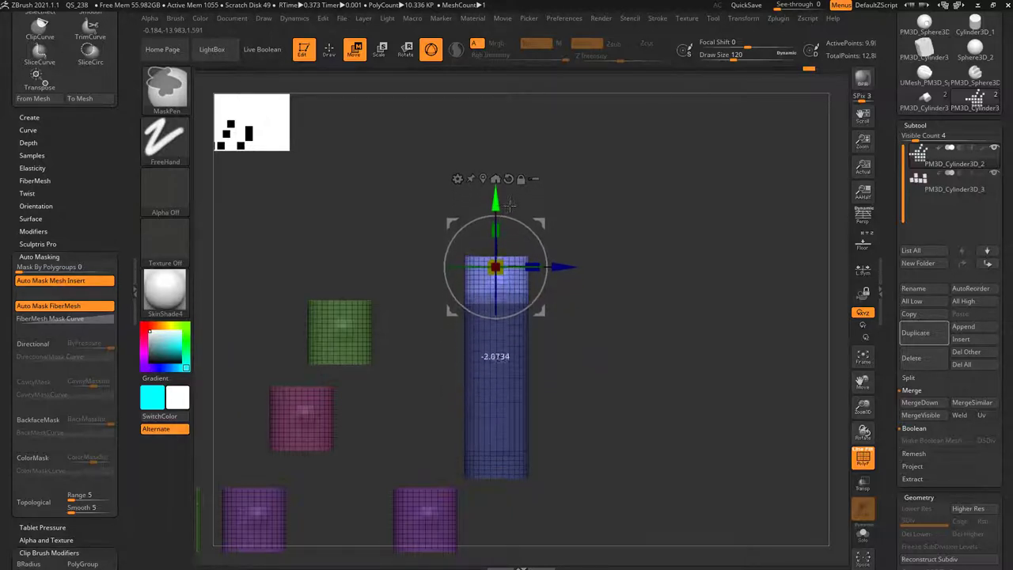
Step: Replace the mask to leave one vertical side of the blue column free, and extrude that side outward along the blue axis into a wide block
mouse_move(653, 257)
mouse_down()
mouse_move(591, 264)
mouse_move(652, 260)
mouse_move(639, 293)
mouse_move(649, 254)
mouse_up()
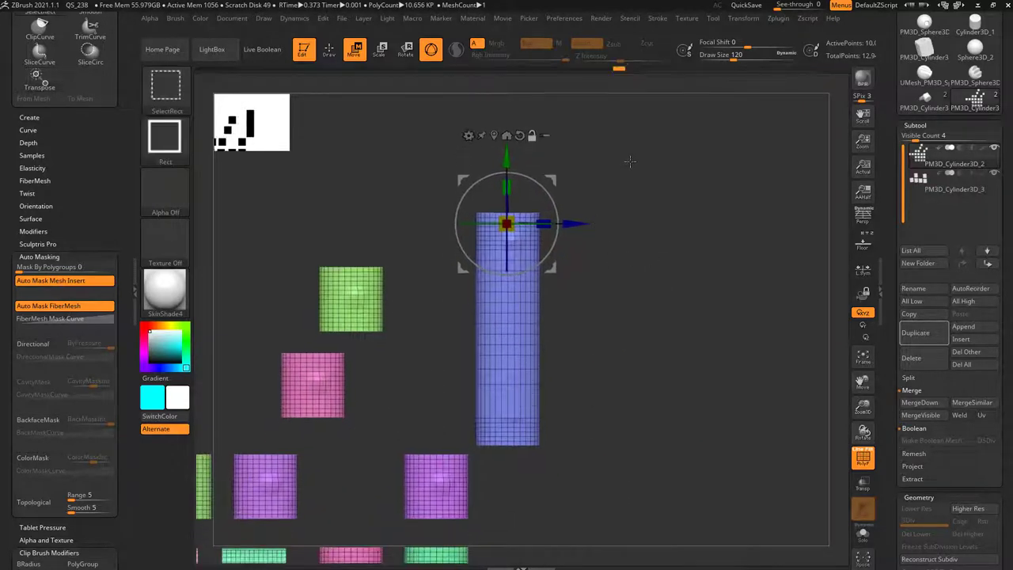
ctrl+drag(638, 155, 510, 472)
ctrl+click(519, 474)
drag(576, 224, 737, 225)
key(q)
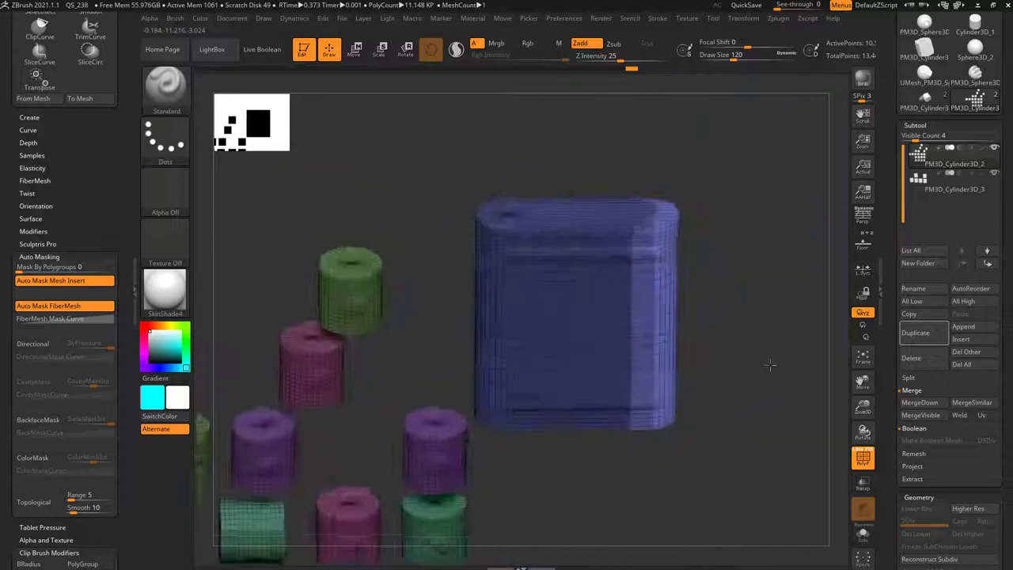